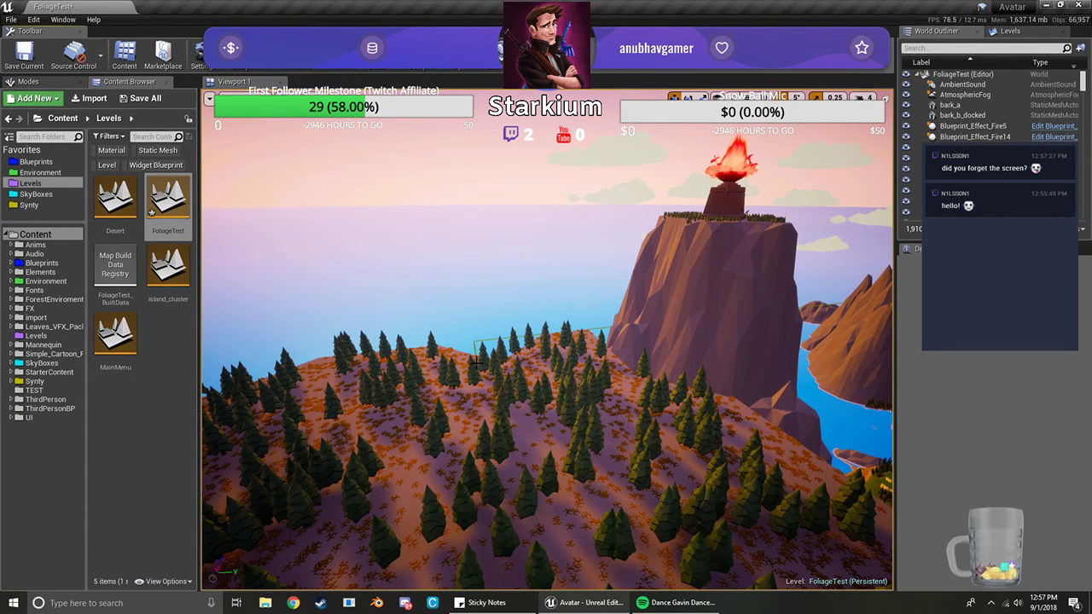
{"action": "right_click_drag", "start_coordinate": [484, 361], "coordinate": [512, 379]}
{"action": "key", "text": "w"}
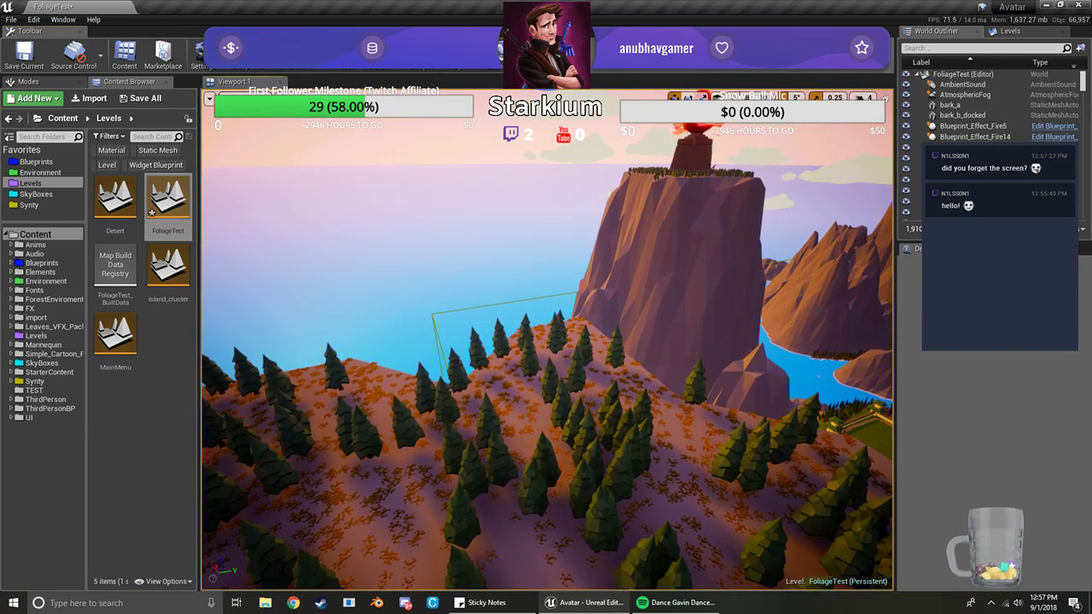
{"action": "left_click", "coordinate": [209, 99]}
{"action": "left_click", "coordinate": [256, 258]}
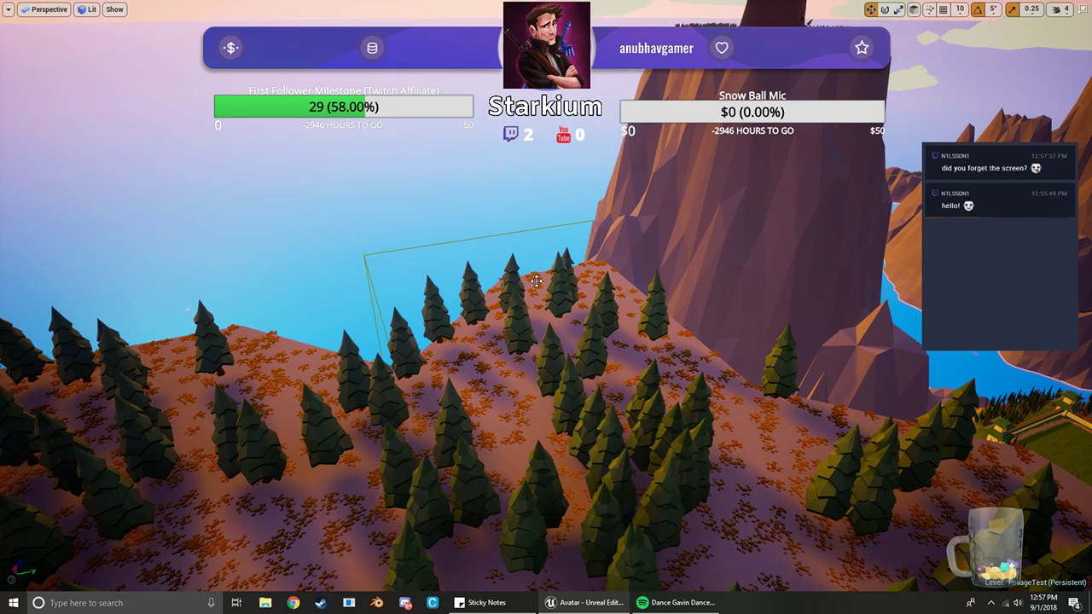
{"action": "key", "text": "F11"}
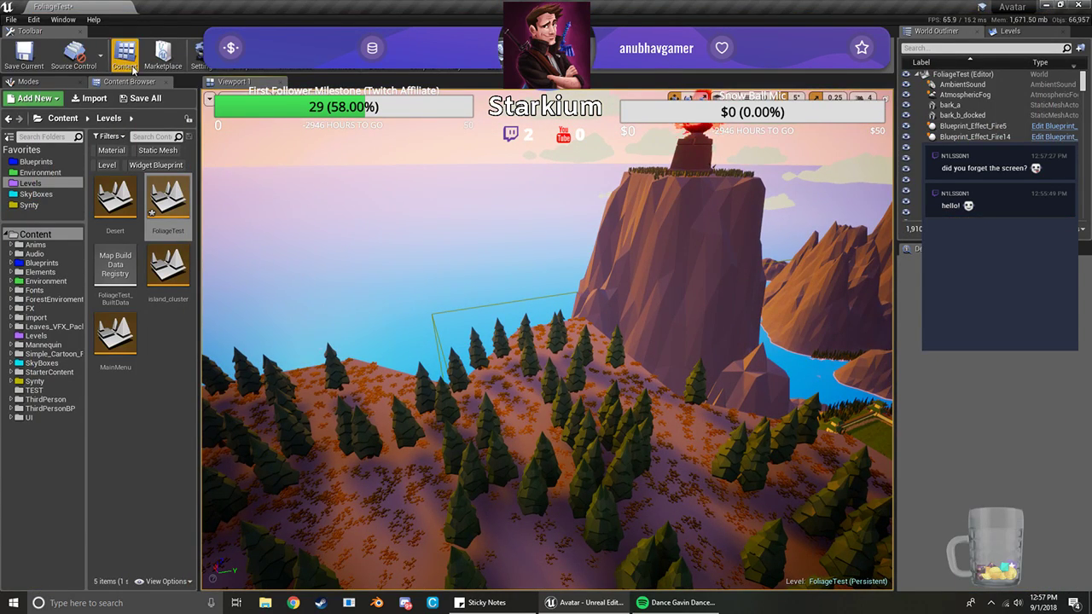
Turn on Game View for the perspective viewport and view the island from the pine-covered hill
{"action": "left_click", "coordinate": [209, 99]}
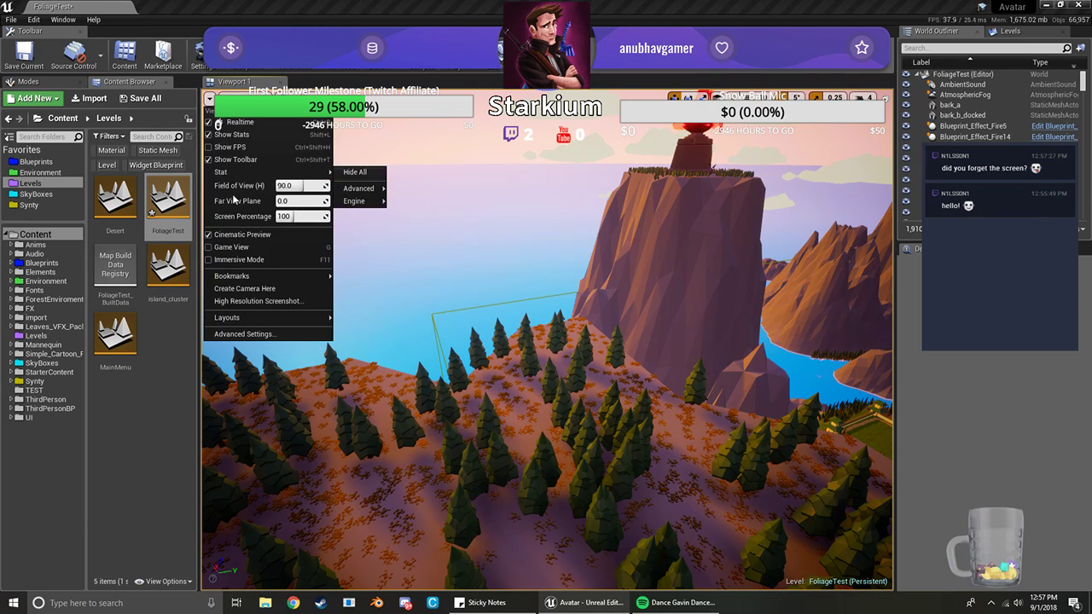
{"action": "left_click", "coordinate": [226, 247]}
{"action": "right_click_drag", "start_coordinate": [402, 287], "coordinate": [436, 213]}
{"action": "key", "text": "w"}
{"action": "key", "text": "s"}
{"action": "key", "text": "w"}
{"action": "key", "text": "s"}
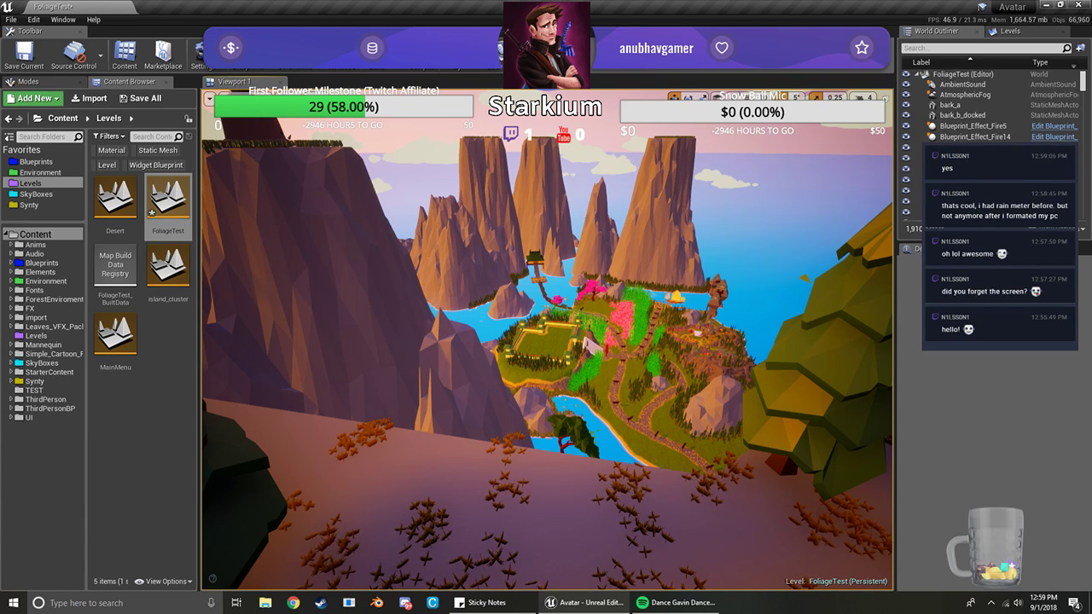
Pause the music playing in Spotify
{"action": "left_click", "coordinate": [1015, 603]}
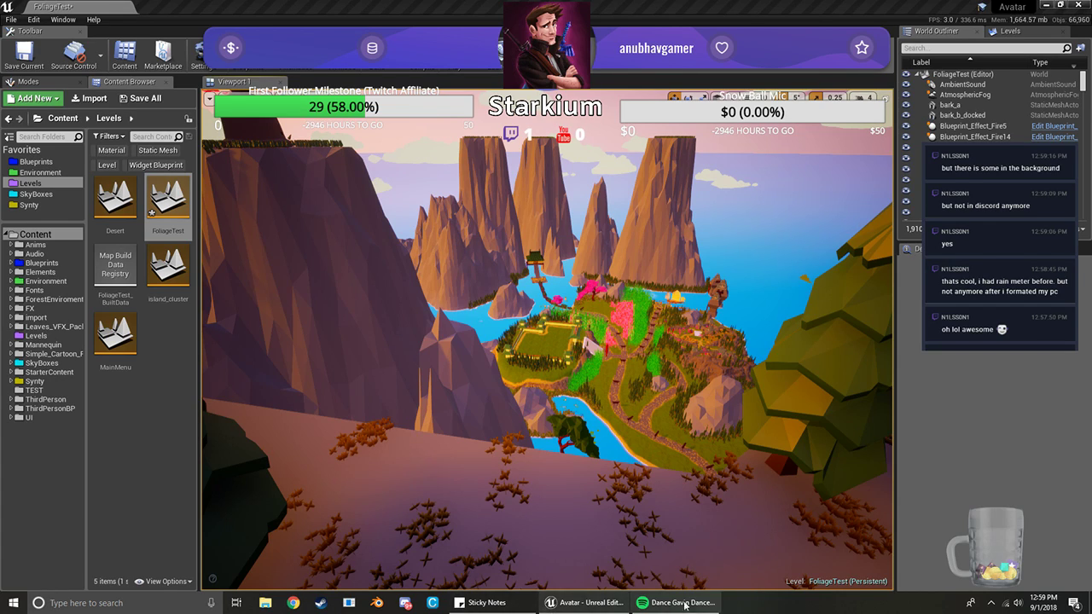
{"action": "mouse_move", "coordinate": [683, 606]}
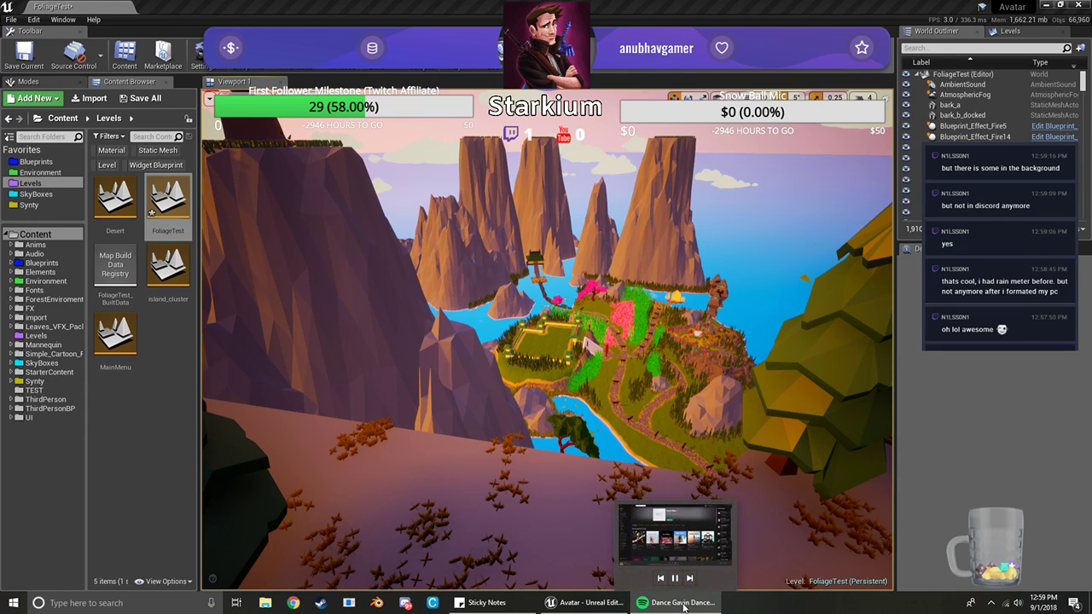
{"action": "left_click", "coordinate": [678, 581]}
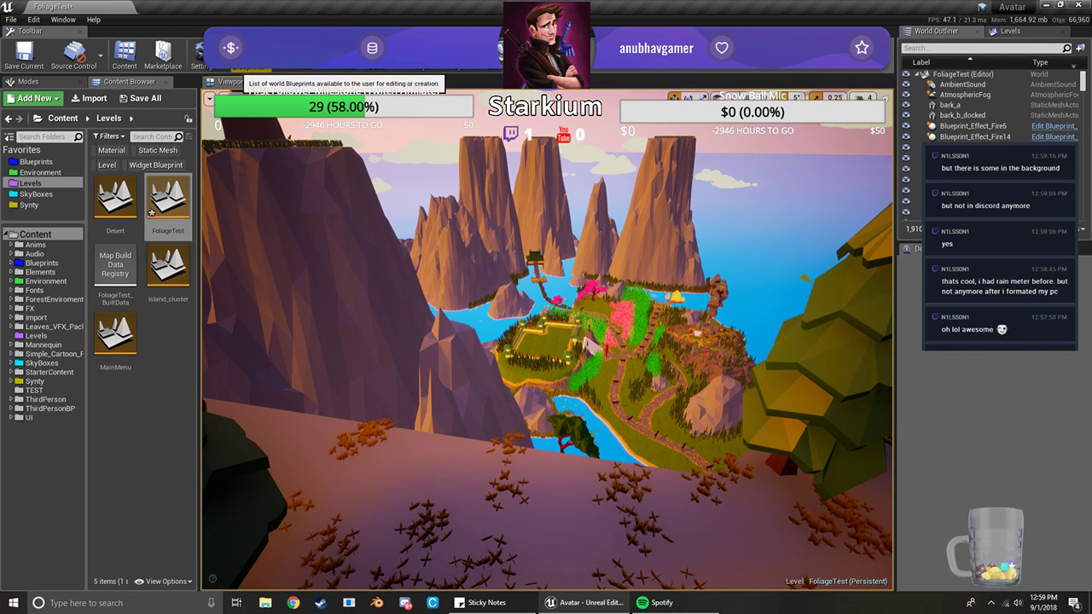
Examine the quality levels listed in the engine scalability settings
{"action": "left_click", "coordinate": [200, 56]}
{"action": "left_click", "coordinate": [236, 270]}
{"action": "left_click", "coordinate": [694, 16]}
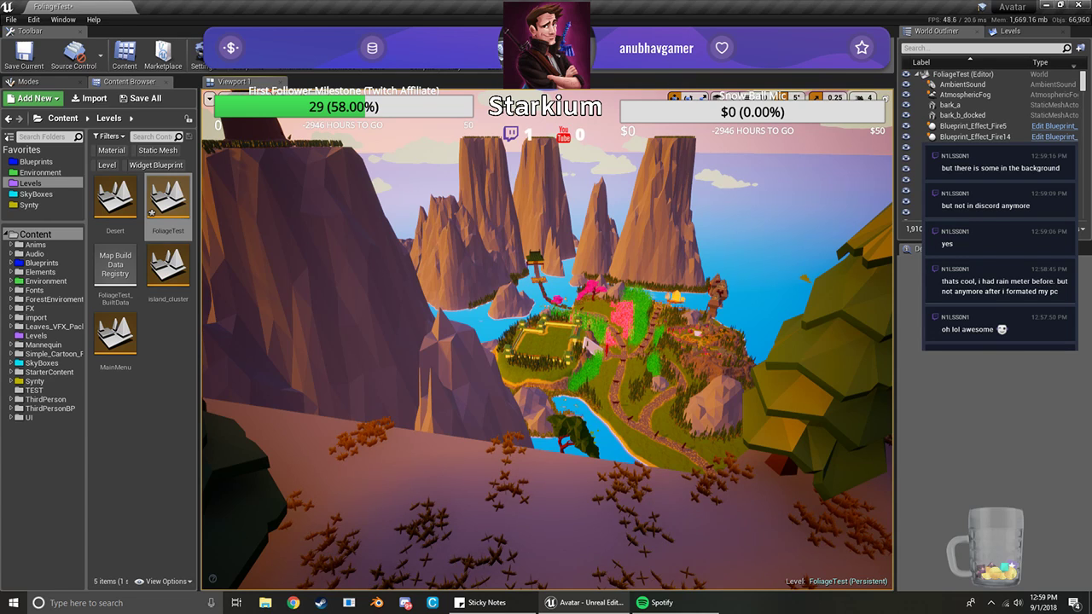
{"action": "right_click_drag", "start_coordinate": [546, 341], "coordinate": [436, 187]}
{"action": "left_click", "coordinate": [243, 55]}
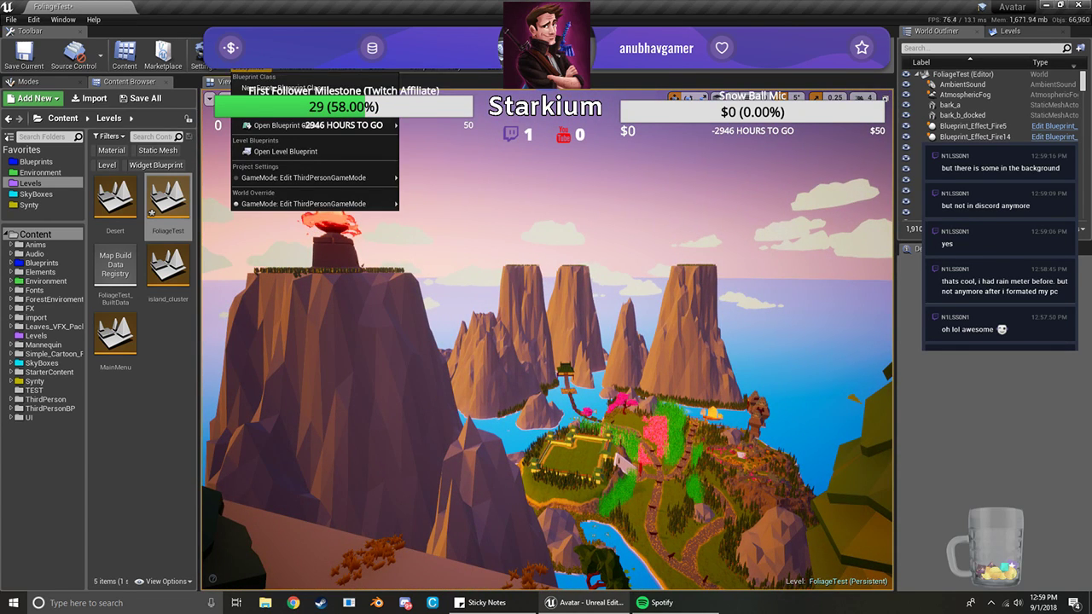
{"action": "left_click", "coordinate": [203, 56]}
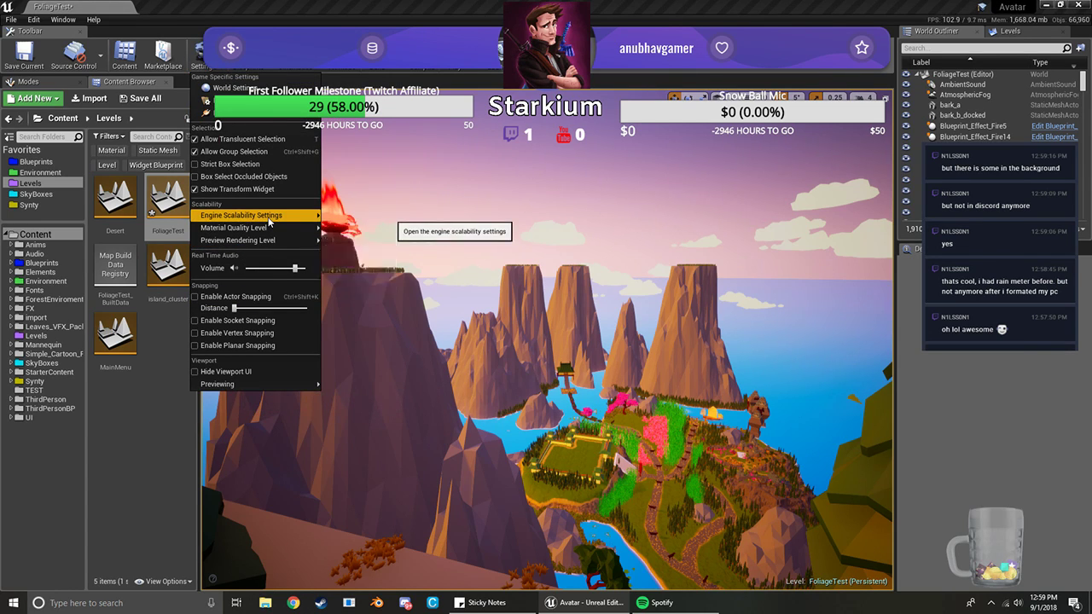
{"action": "mouse_move", "coordinate": [269, 223]}
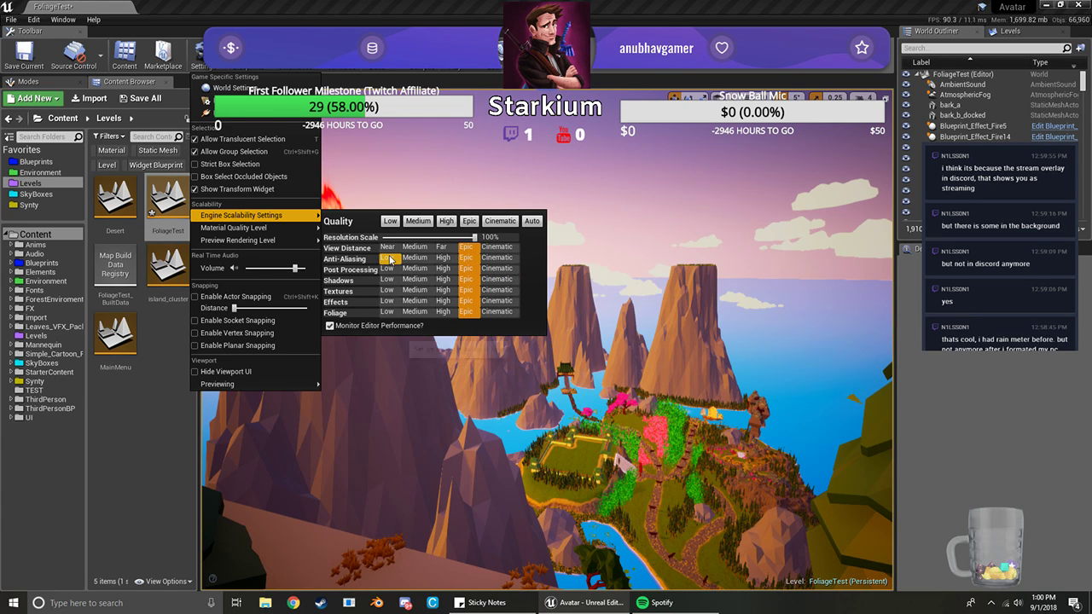
{"action": "left_click", "coordinate": [527, 262]}
{"action": "right_click_drag", "start_coordinate": [527, 262], "coordinate": [503, 282]}
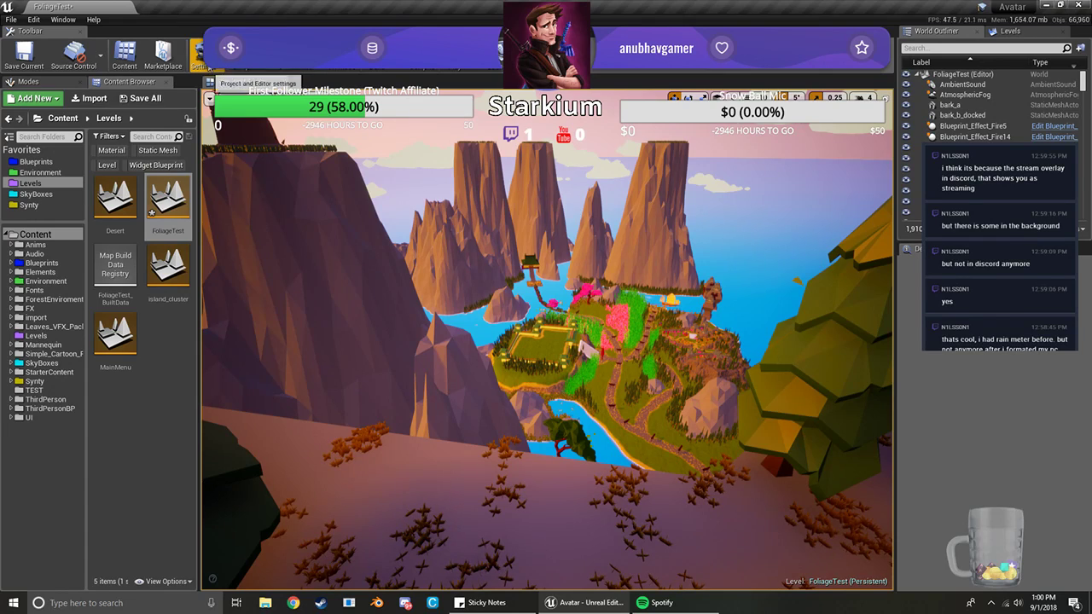
Set the engine scalability view distance to Near
{"action": "left_click", "coordinate": [209, 68]}
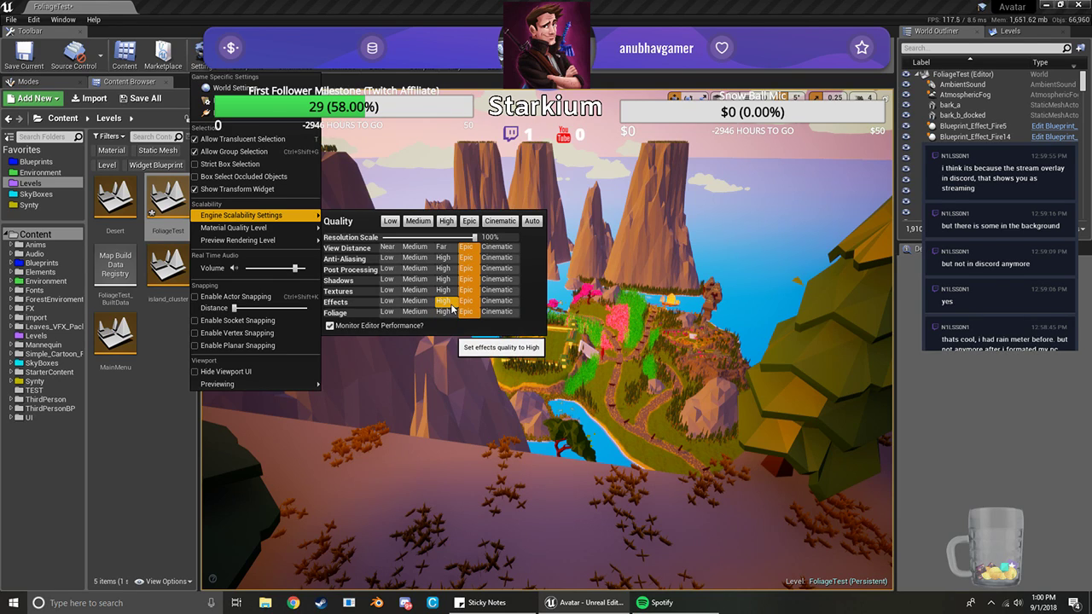
{"action": "left_click", "coordinate": [420, 252]}
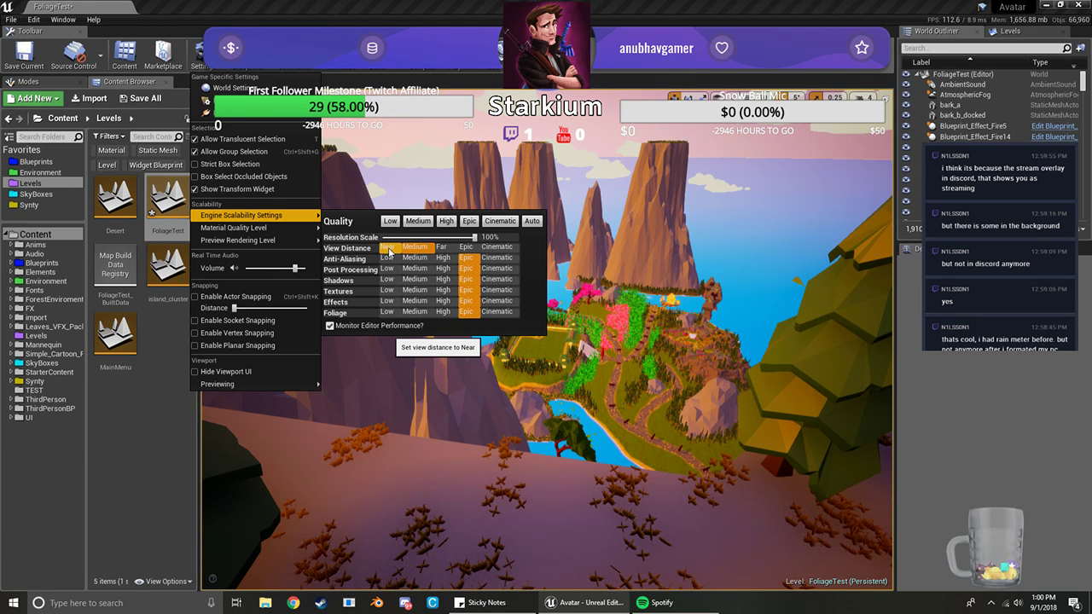
{"action": "left_click", "coordinate": [388, 251]}
{"action": "mouse_move", "coordinate": [577, 271]}
{"action": "right_mouse_down"}
{"action": "mouse_move", "coordinate": [563, 243]}
{"action": "mouse_move", "coordinate": [576, 270]}
{"action": "right_mouse_up"}
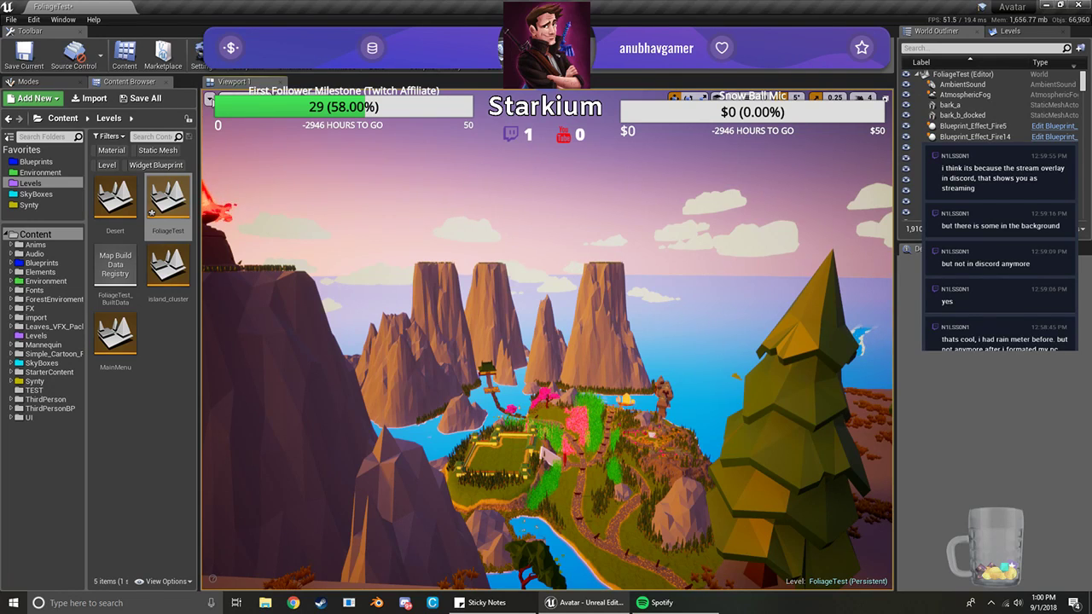
Show the FPS counter in the viewport and check the frame rate close to the island's bamboo and trees
{"action": "left_click", "coordinate": [209, 99]}
{"action": "left_click", "coordinate": [250, 153]}
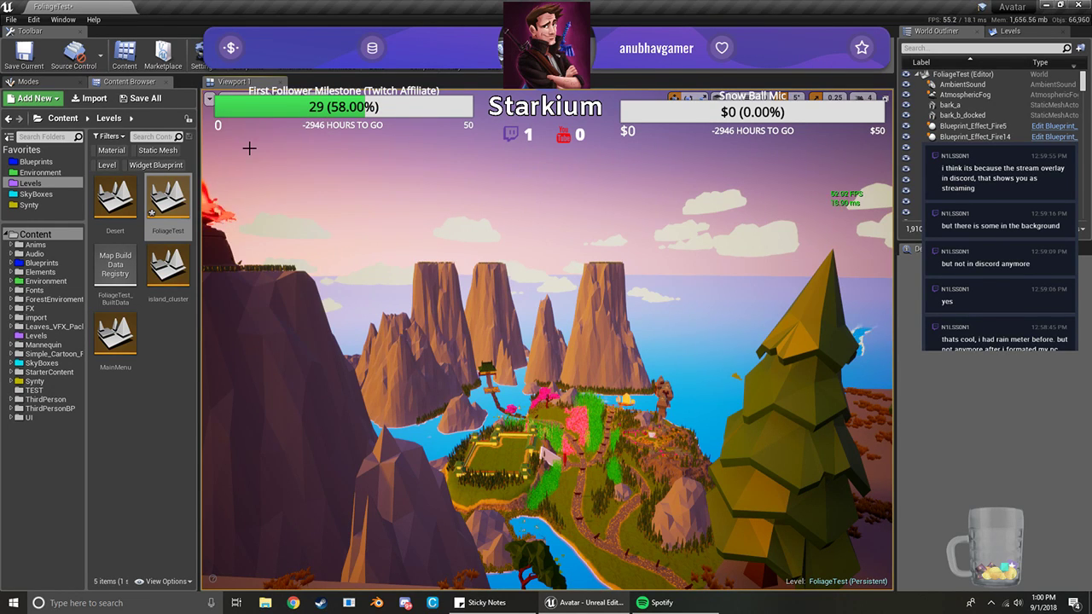
{"action": "right_click_drag", "start_coordinate": [244, 146], "coordinate": [248, 183]}
{"action": "right_click_drag", "start_coordinate": [597, 288], "coordinate": [574, 316]}
{"action": "key", "text": "c"}
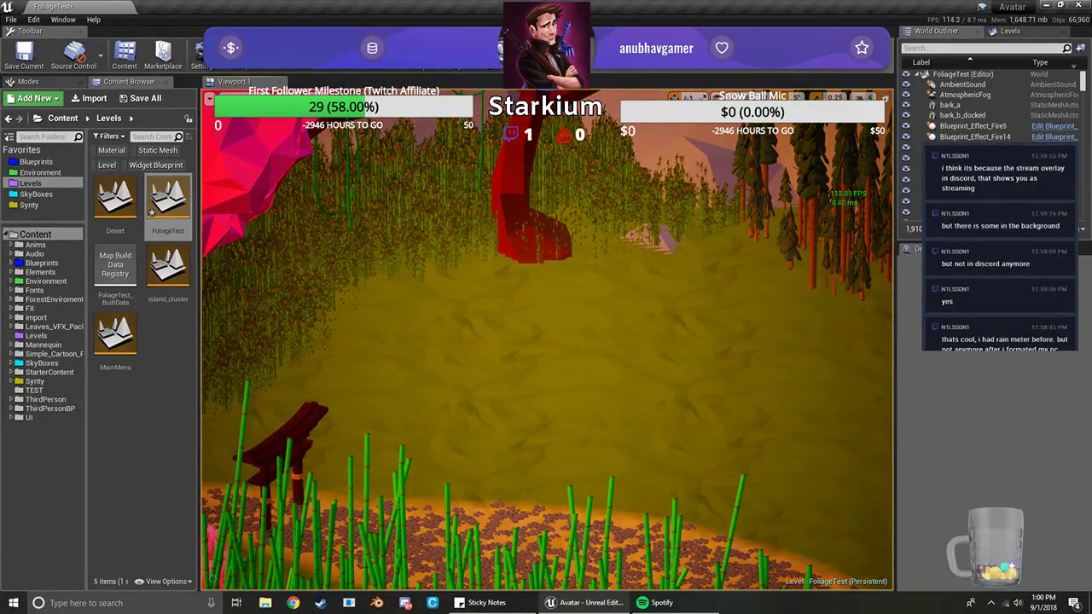
{"action": "mouse_move", "coordinate": [577, 364]}
{"action": "right_mouse_down"}
{"action": "mouse_move", "coordinate": [662, 380]}
{"action": "mouse_move", "coordinate": [577, 364]}
{"action": "right_mouse_up"}
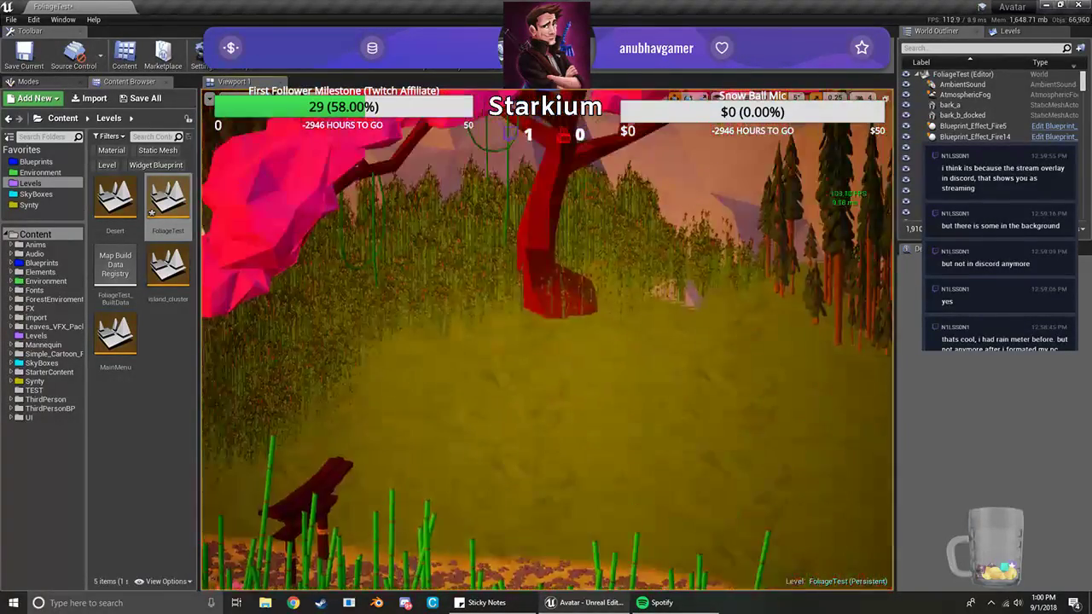
{"action": "key", "text": "Escape"}
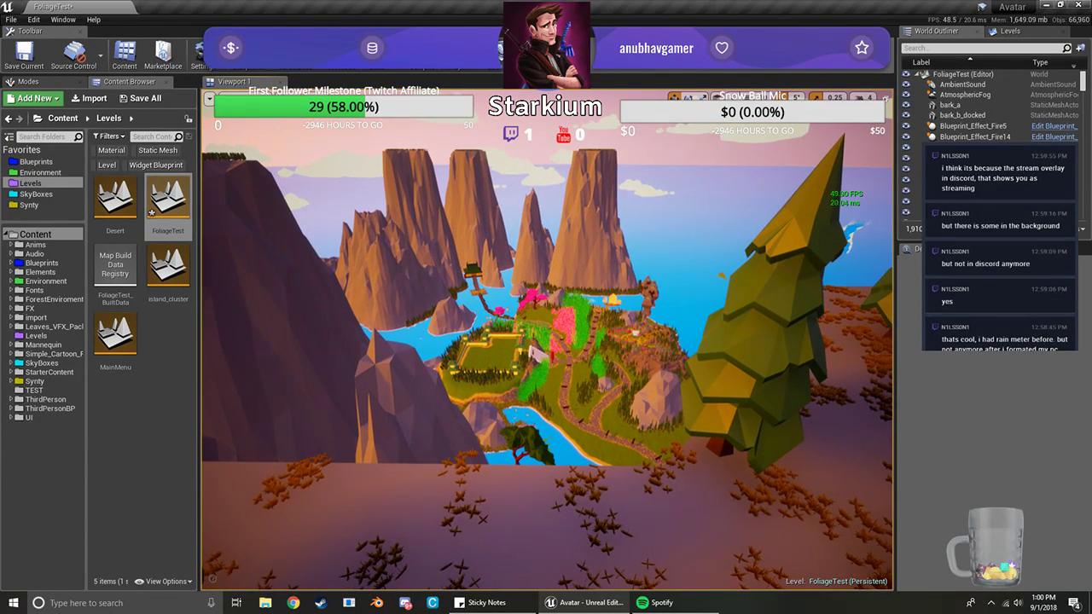
Return the engine scalability view distance to Epic
{"action": "left_click", "coordinate": [208, 99]}
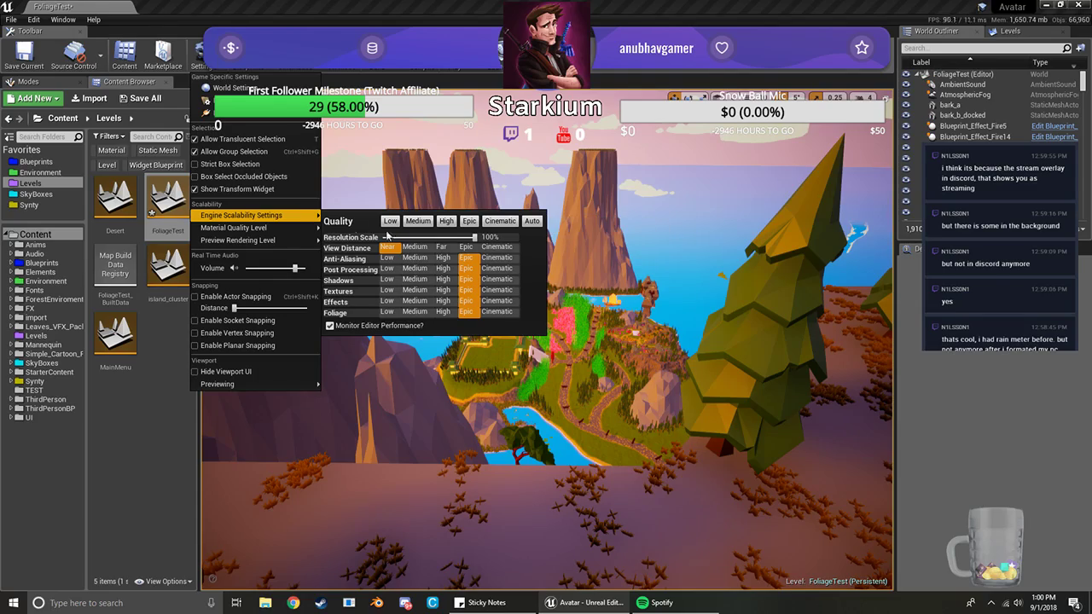
{"action": "left_click", "coordinate": [625, 77]}
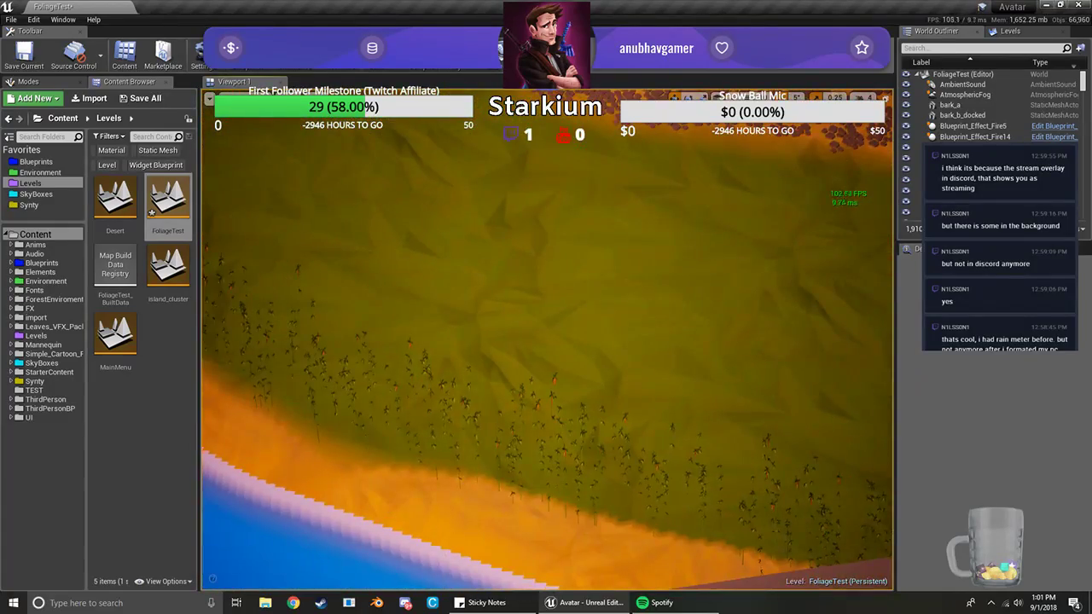
Fly around the level and examine the pine forest foliage and frame rate from near and far
{"action": "key", "text": "s"}
{"action": "right_click_drag", "start_coordinate": [546, 341], "coordinate": [495, 303]}
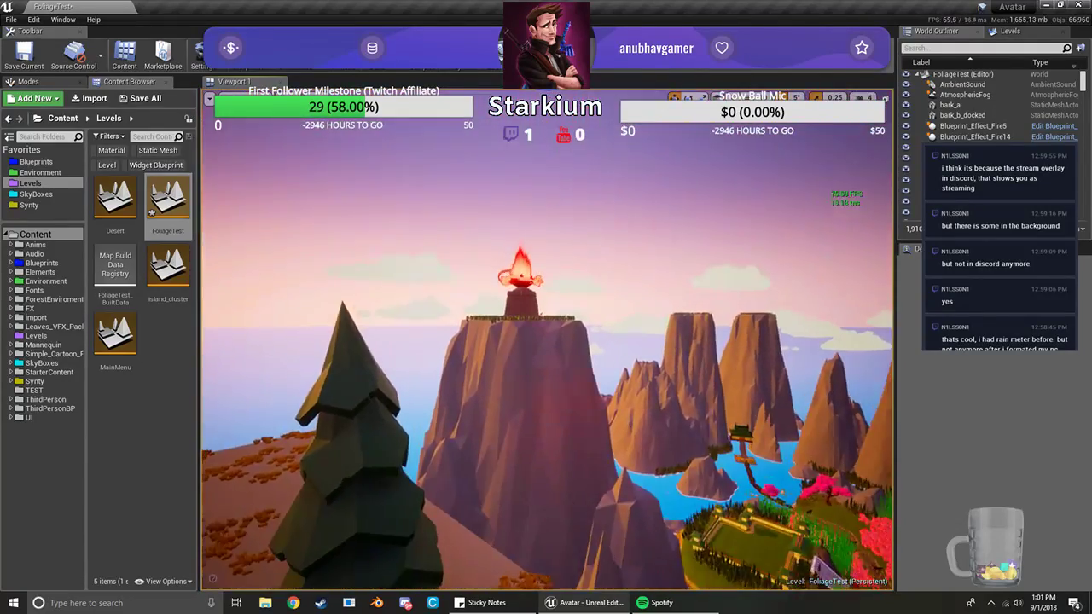
{"action": "right_click_drag", "start_coordinate": [546, 341], "coordinate": [716, 341]}
{"action": "key", "text": "w"}
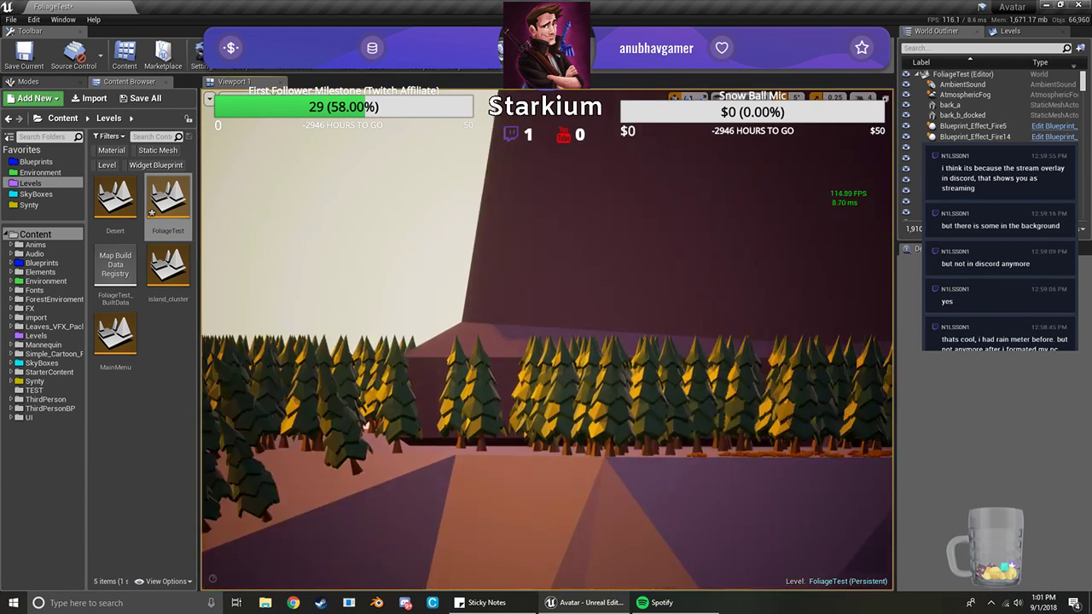
{"action": "right_click_drag", "start_coordinate": [546, 342], "coordinate": [717, 409]}
{"action": "key", "text": "w"}
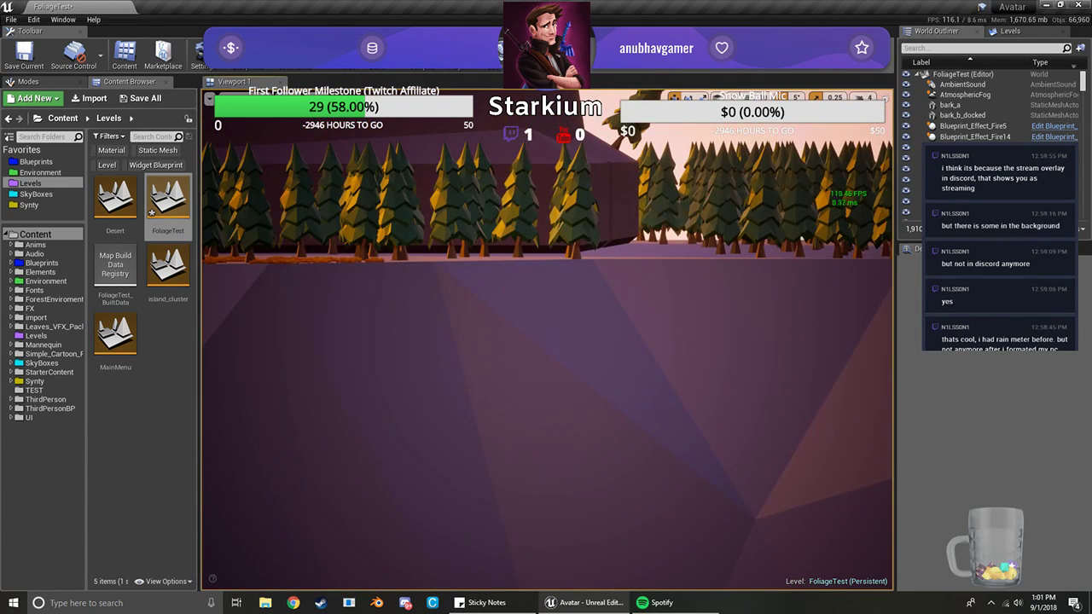
{"action": "right_click_drag", "start_coordinate": [545, 341], "coordinate": [460, 290]}
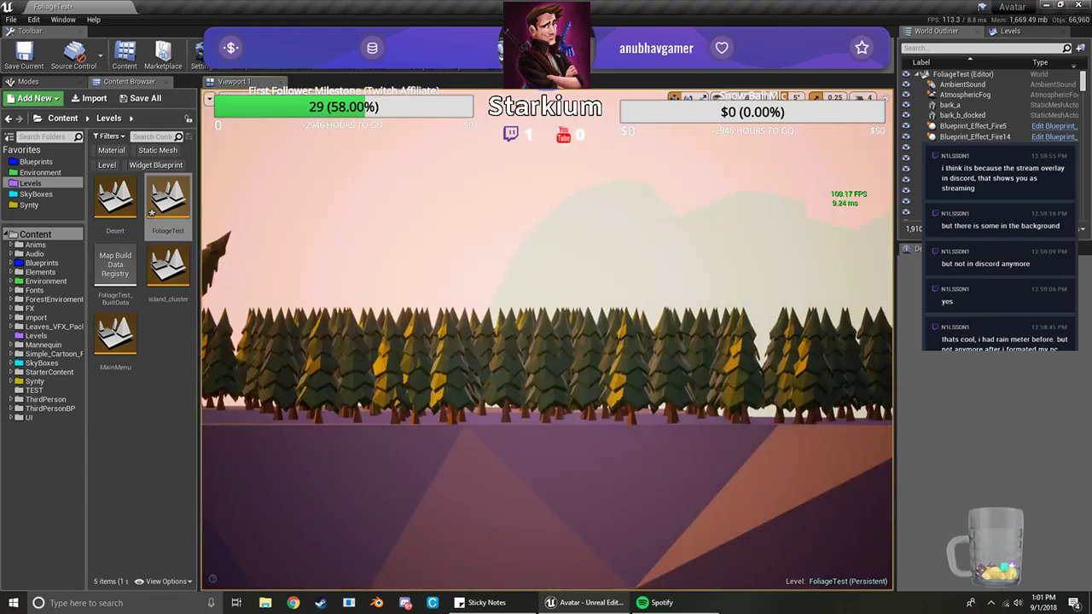
{"action": "right_click_drag", "start_coordinate": [546, 341], "coordinate": [563, 409]}
{"action": "right_click_drag", "start_coordinate": [569, 356], "coordinate": [648, 298]}
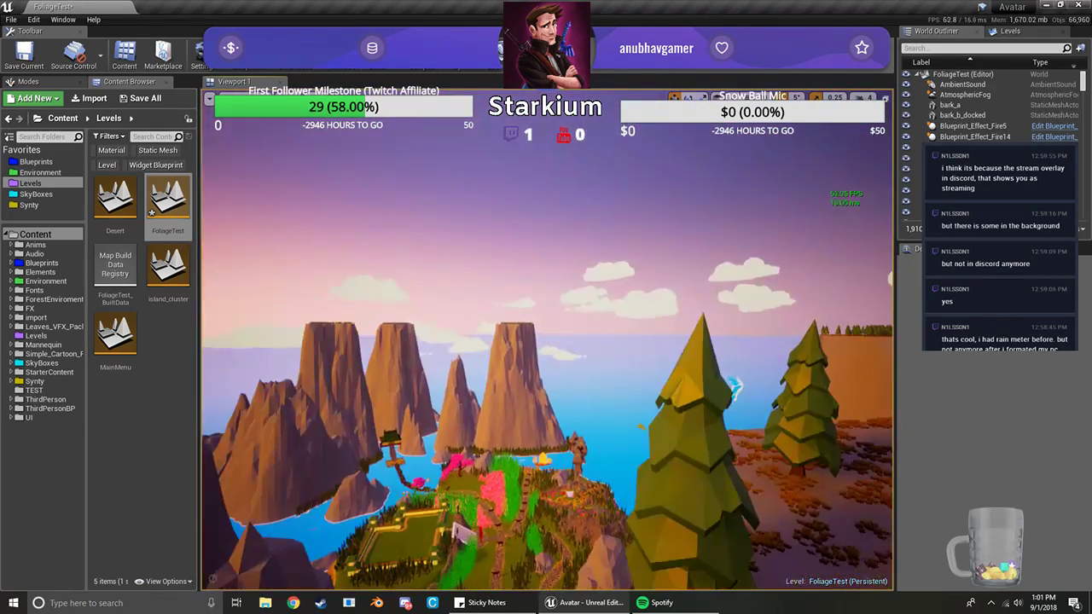
{"action": "right_click_drag", "start_coordinate": [546, 341], "coordinate": [882, 278]}
{"action": "key", "text": "w"}
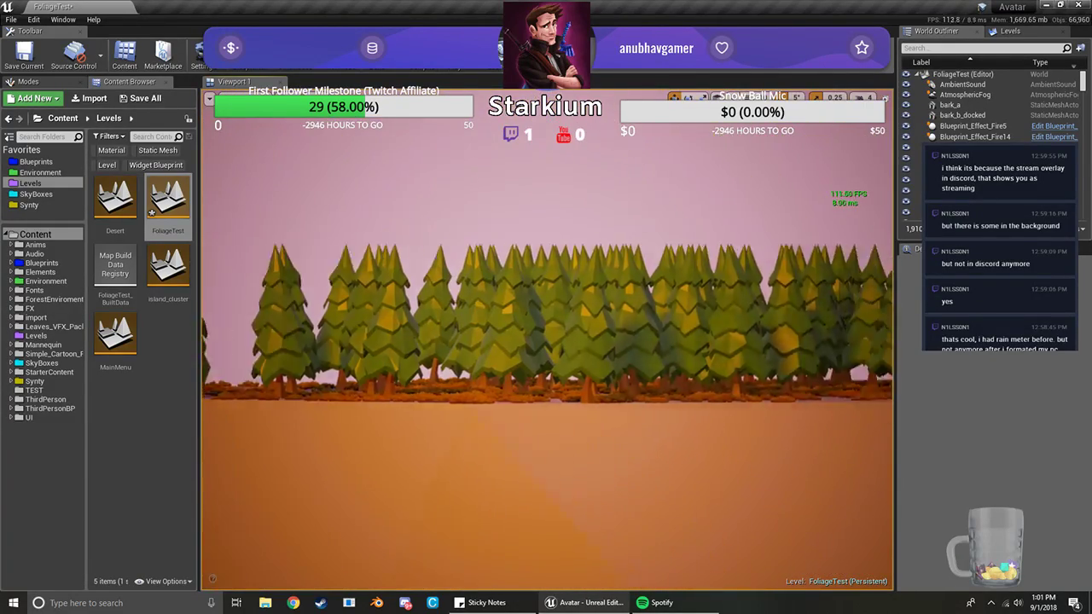
{"action": "right_click_drag", "start_coordinate": [569, 356], "coordinate": [517, 346]}
{"action": "scroll", "coordinate": [568, 356], "scroll_direction": "down", "scroll_amount": 4}
{"action": "key", "text": "w"}
{"action": "key", "text": "w"}
{"action": "scroll", "coordinate": [500, 293], "scroll_direction": "down", "scroll_amount": 6}
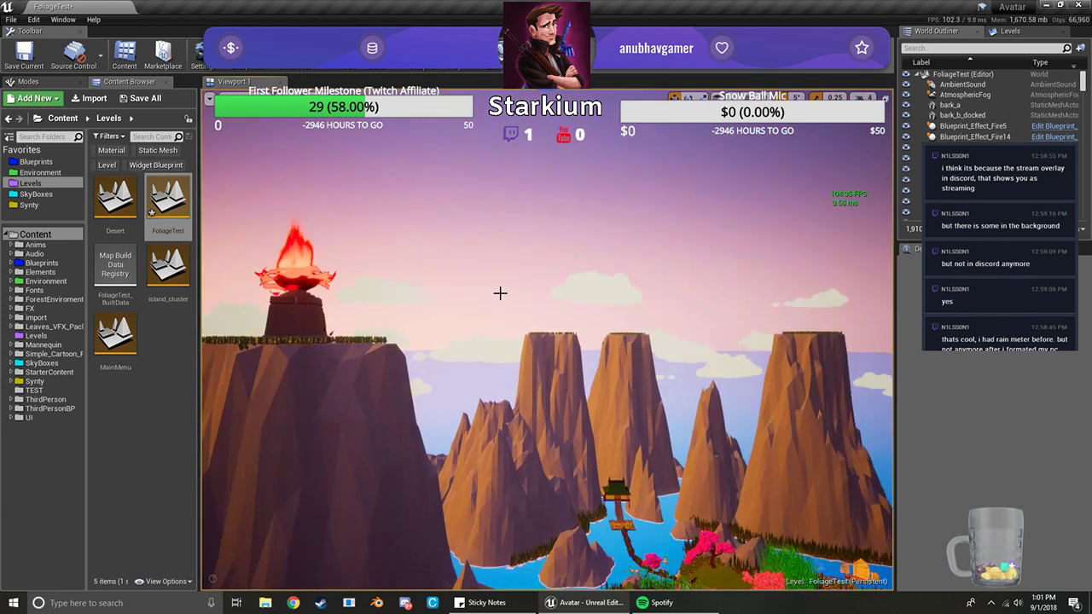
{"action": "right_click_drag", "start_coordinate": [500, 292], "coordinate": [469, 313]}
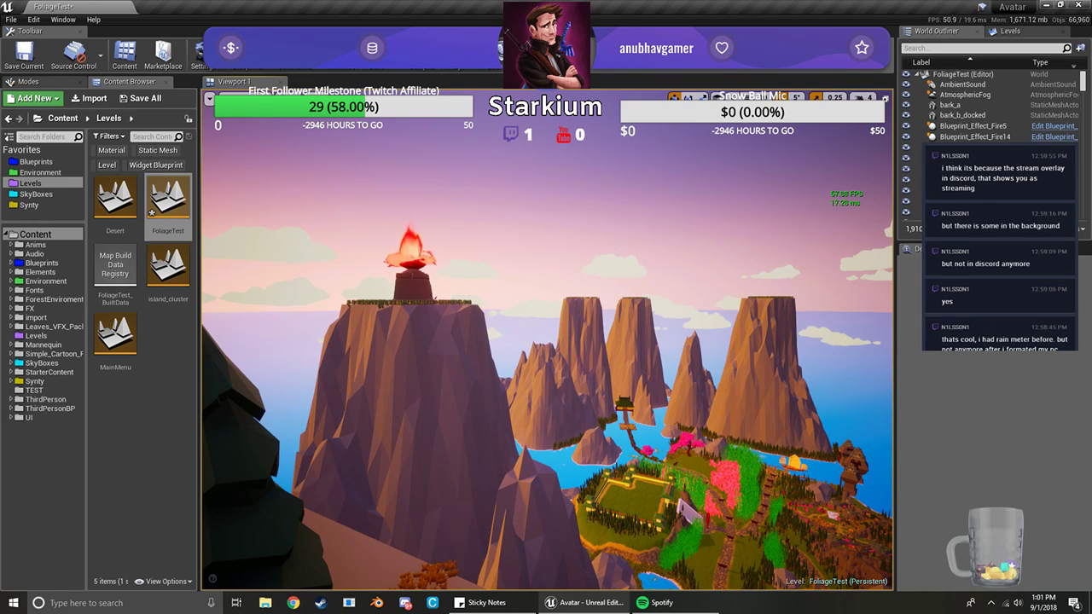
Recheck the quality levels in the engine scalability settings, leaving them as they are
{"action": "left_click", "coordinate": [239, 53]}
{"action": "left_click", "coordinate": [204, 53]}
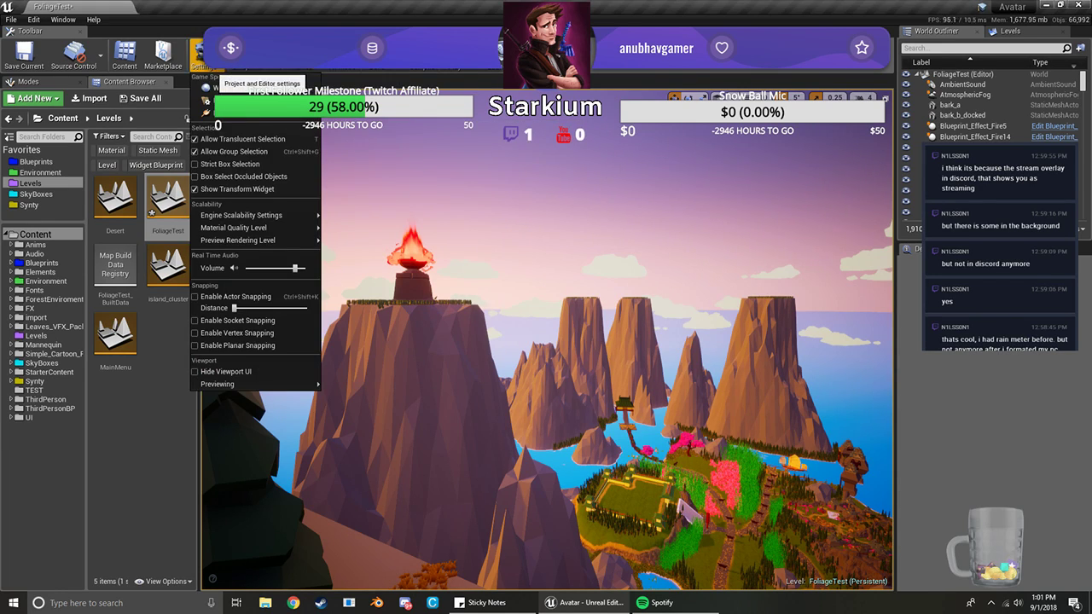
{"action": "mouse_move", "coordinate": [275, 217]}
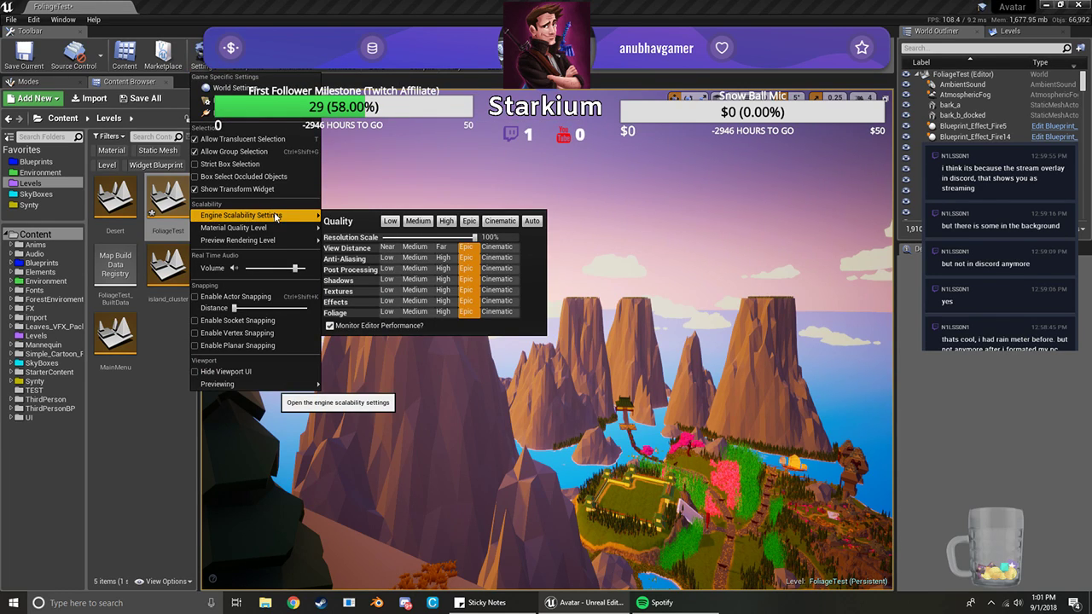
{"action": "left_click", "coordinate": [958, 518]}
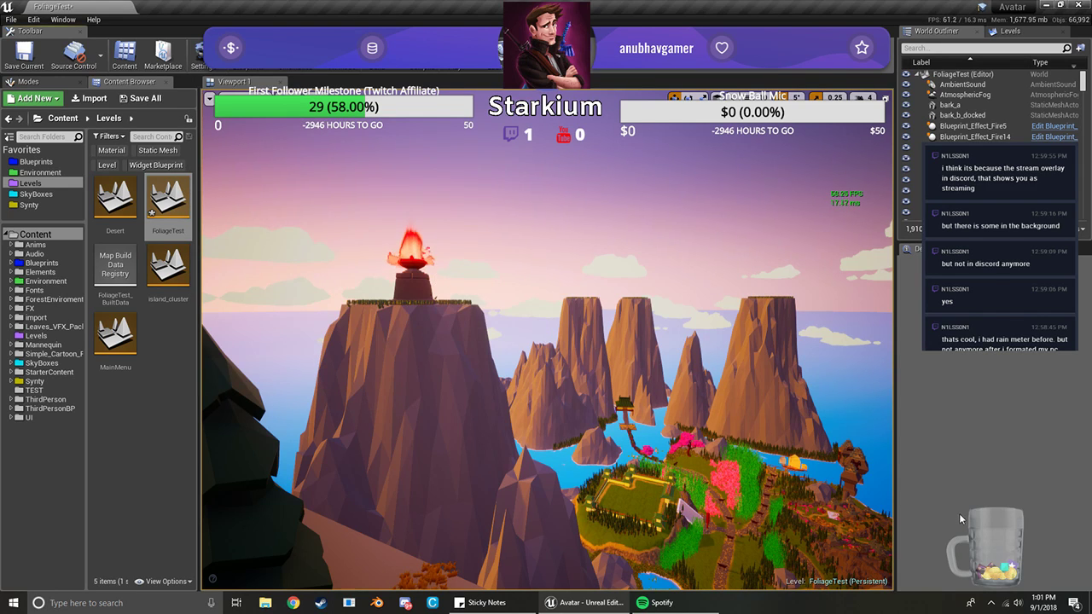
Set the system speaker volume to 83
{"action": "left_click", "coordinate": [1017, 603]}
{"action": "left_click_drag", "start_coordinate": [991, 576], "coordinate": [1033, 575]}
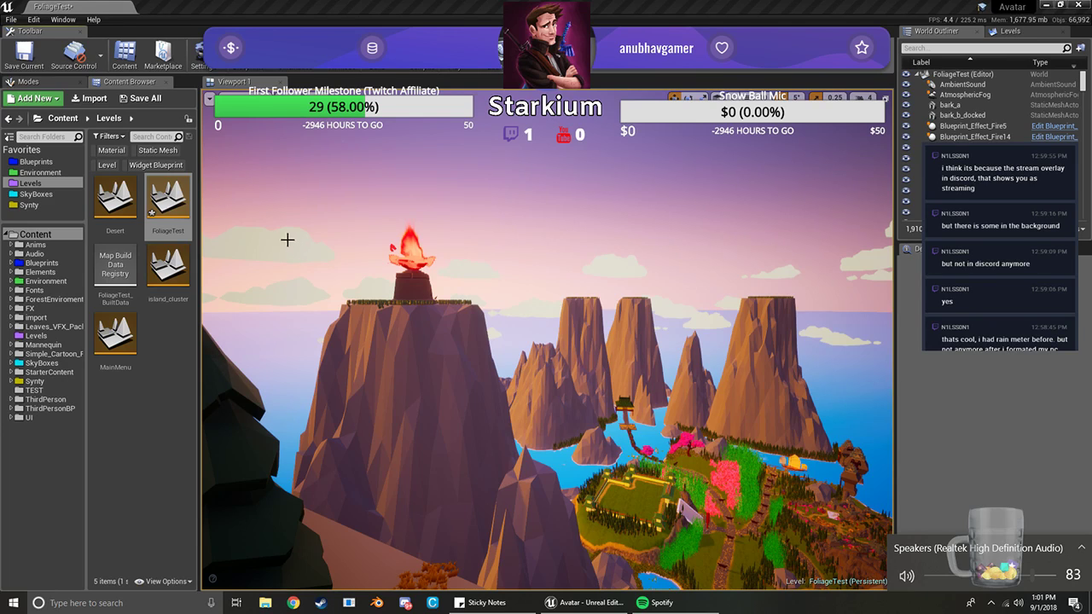
{"action": "left_click", "coordinate": [245, 376]}
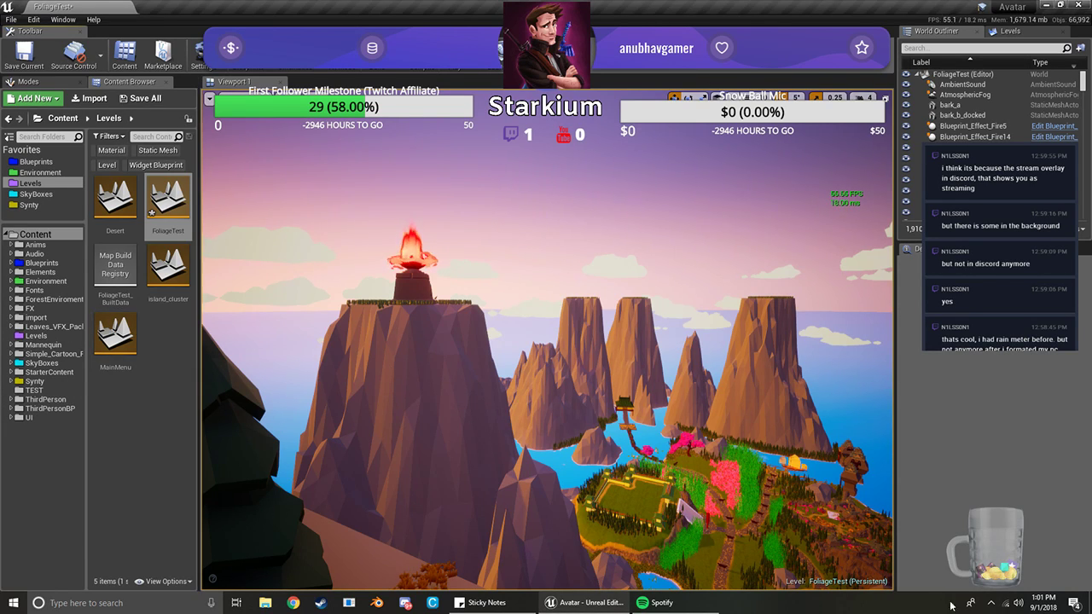
Start a play session of the FoliageTest level in the editor, accepting the unresolved InteractiveGrassManager_BP compiler error
{"action": "left_click", "coordinate": [1018, 603]}
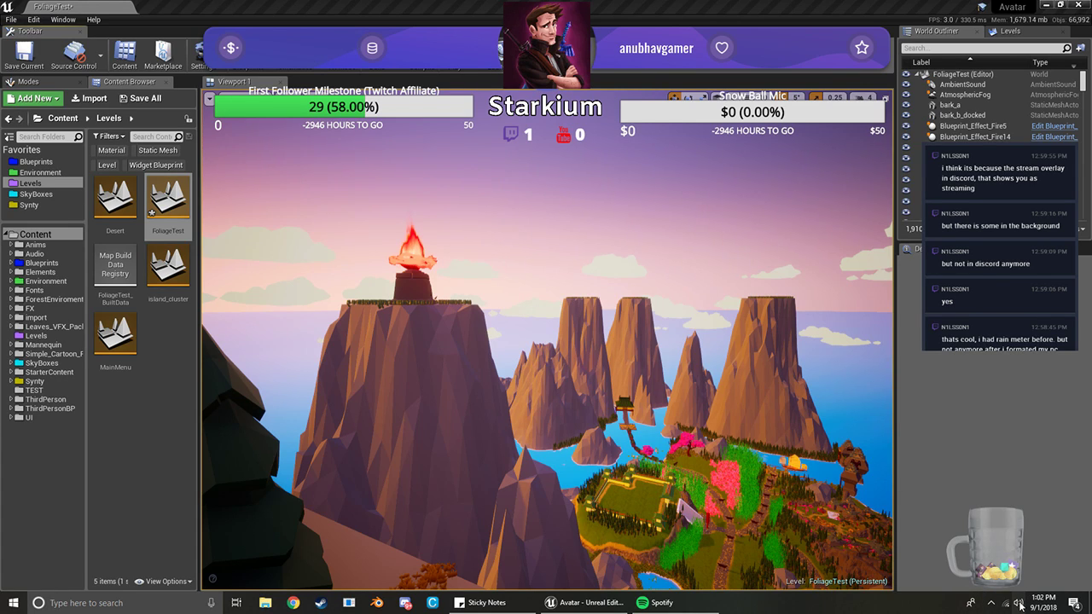
{"action": "right_click", "coordinate": [782, 494]}
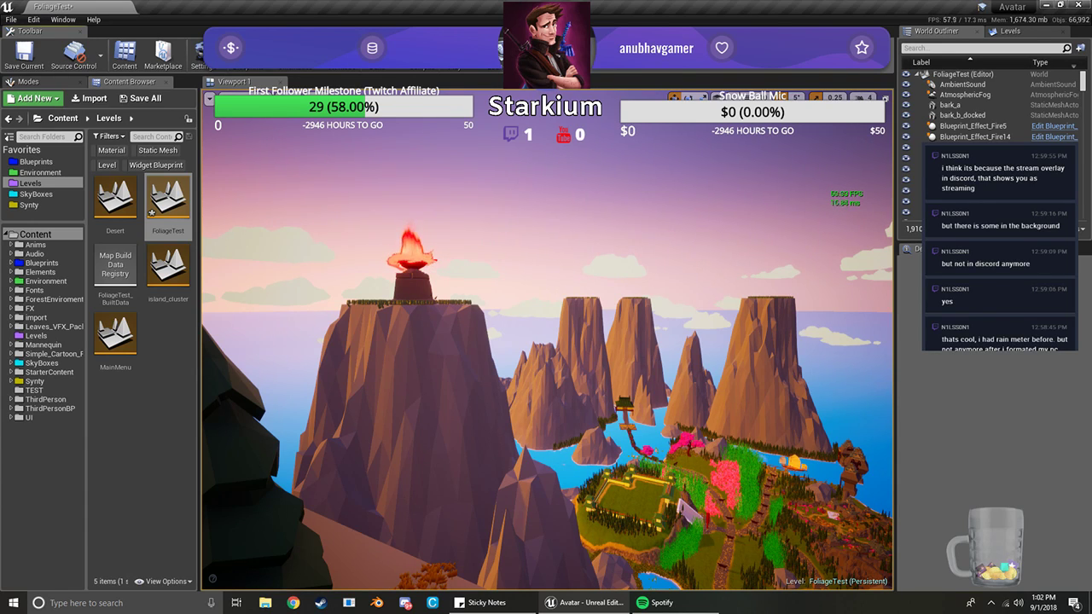
{"action": "key", "text": "alt+p"}
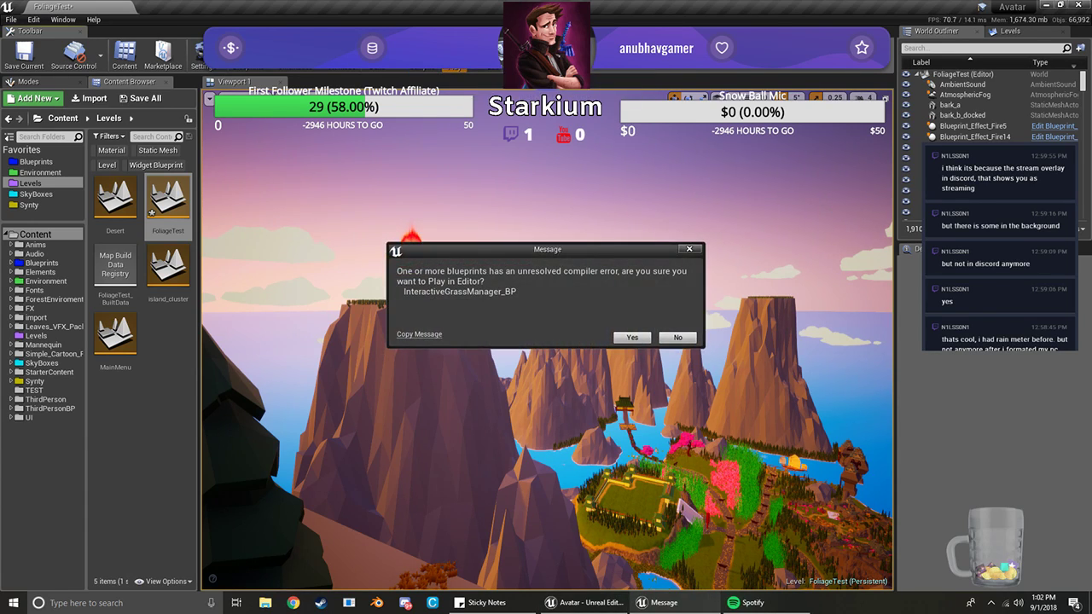
{"action": "left_click", "coordinate": [632, 338]}
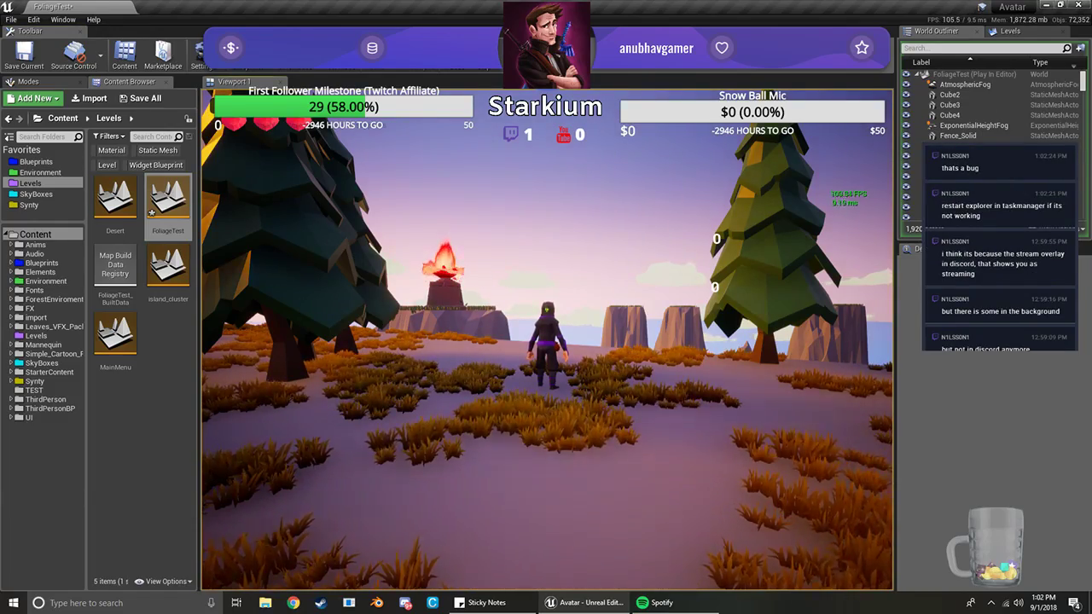
Run the character across the snowy plateau, test gliding over the islands, and end the play session
{"action": "key", "text": "w"}
{"action": "key", "text": "w"}
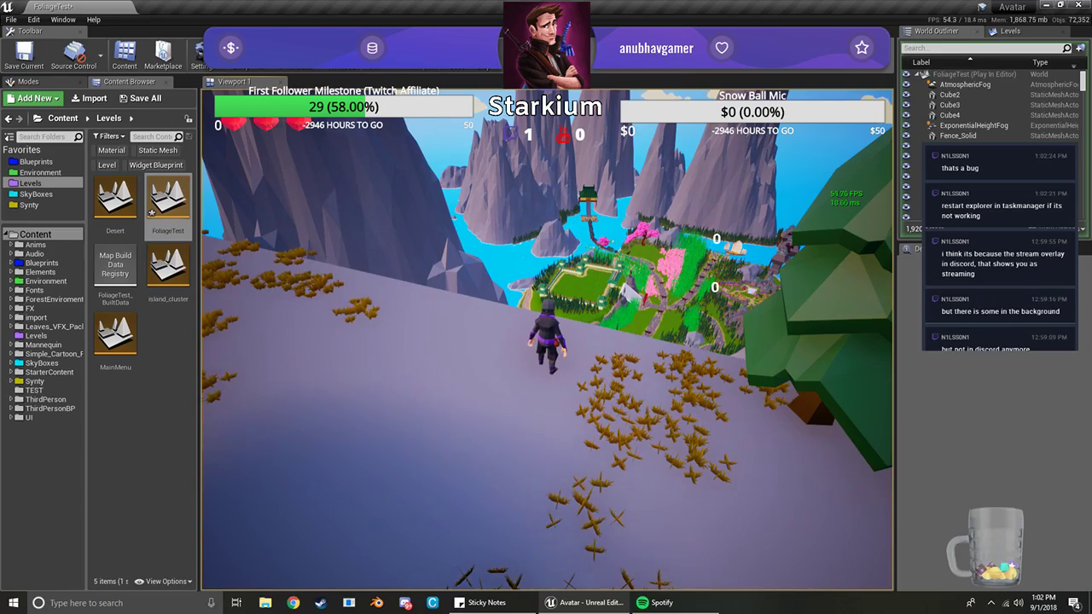
{"action": "key", "text": "w"}
{"action": "key", "text": "space"}
{"action": "key", "text": "space"}
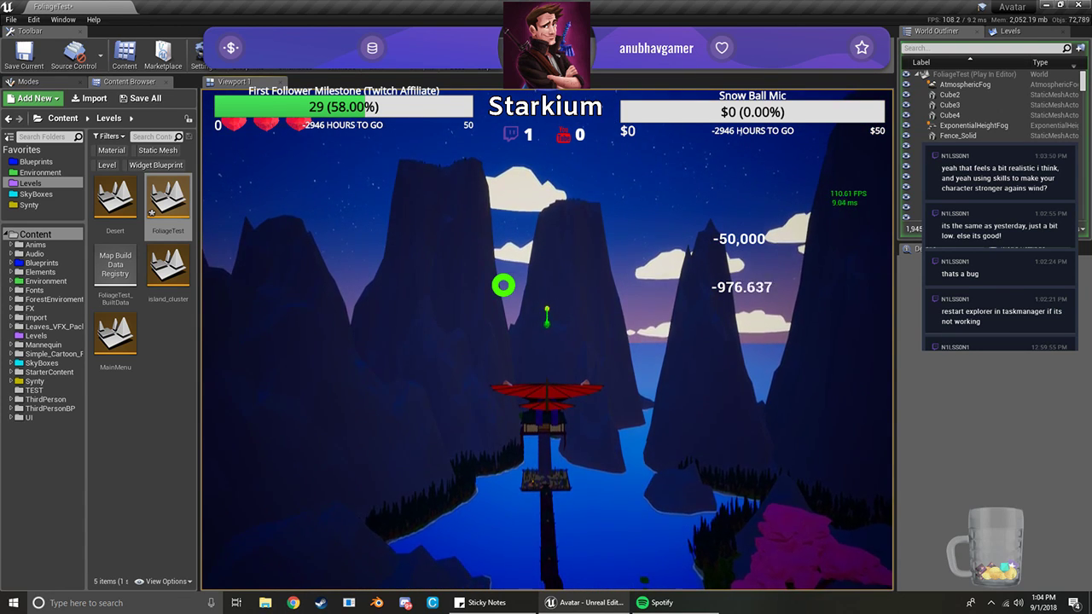
{"action": "key", "text": "d"}
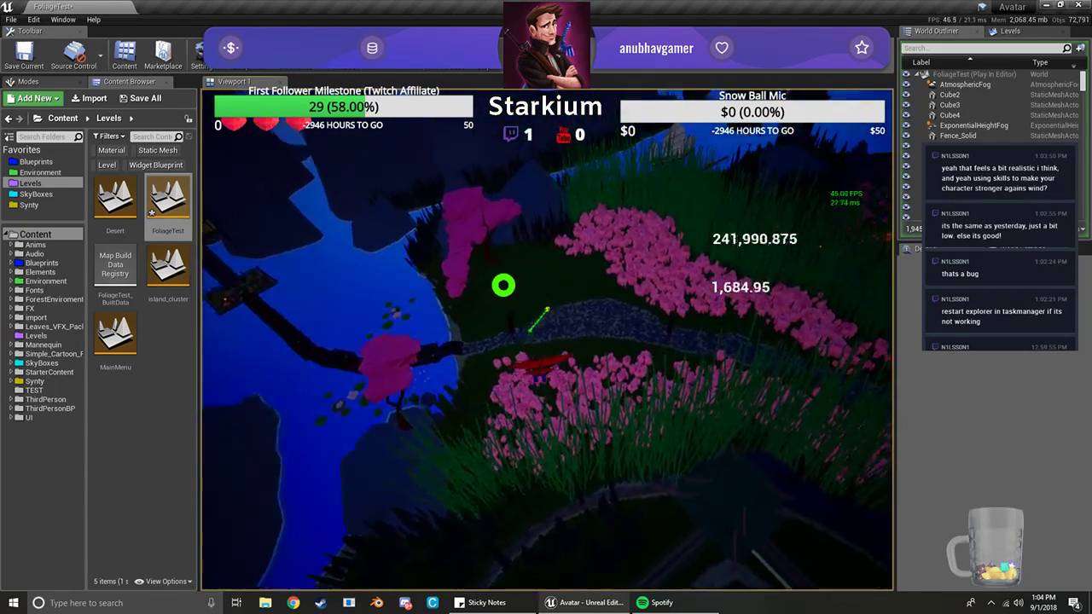
{"action": "key", "text": "Escape"}
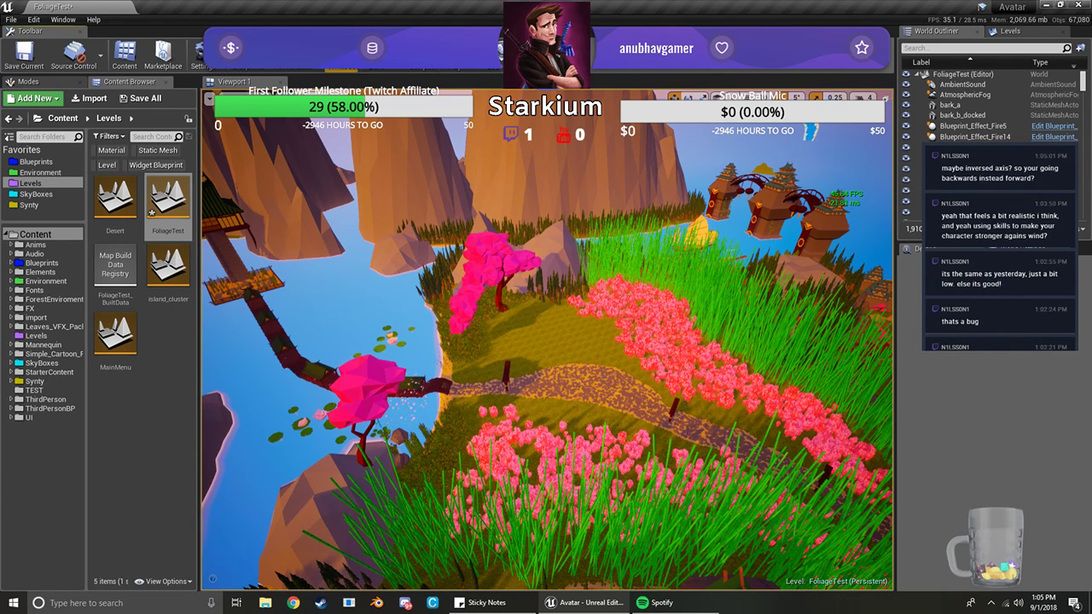
Open the Shen pawn blueprint of the project's ThirdPersonGameMode for editing
{"action": "left_click", "coordinate": [243, 58]}
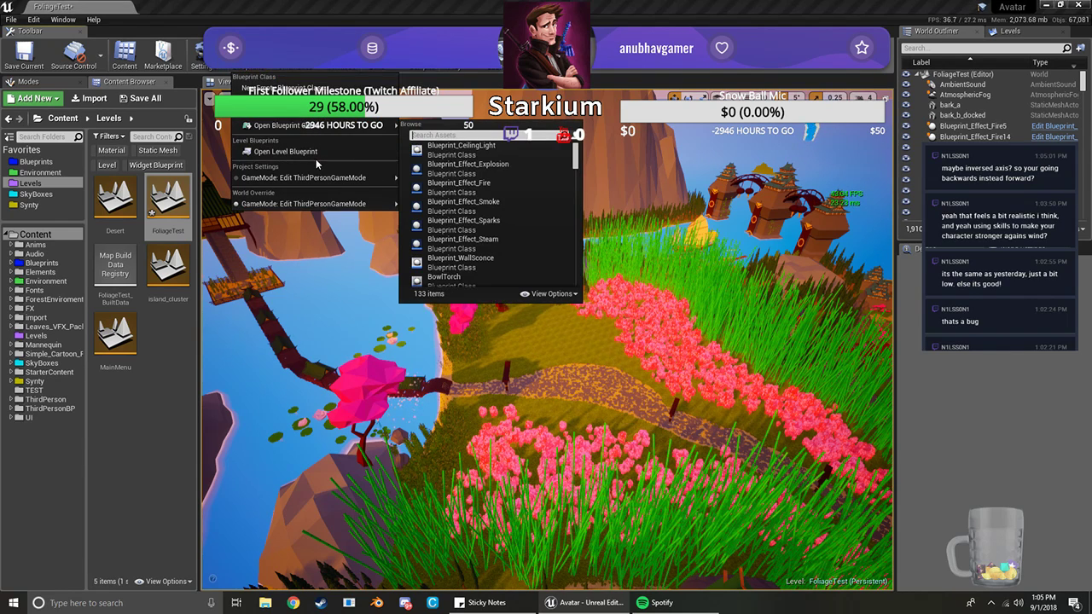
{"action": "mouse_move", "coordinate": [320, 177]}
{"action": "mouse_move", "coordinate": [501, 242]}
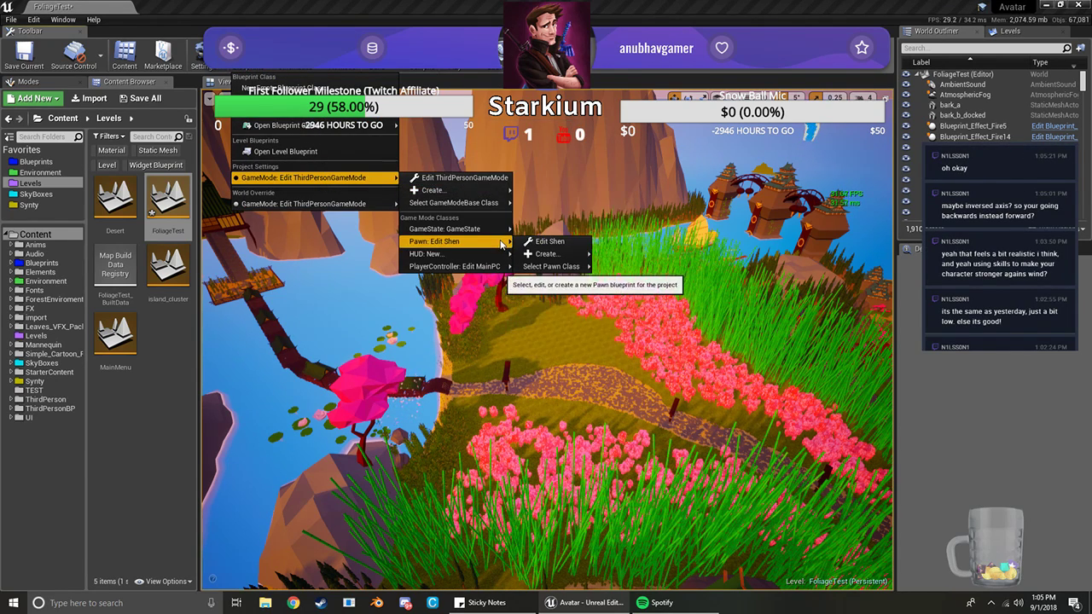
{"action": "left_click", "coordinate": [567, 240]}
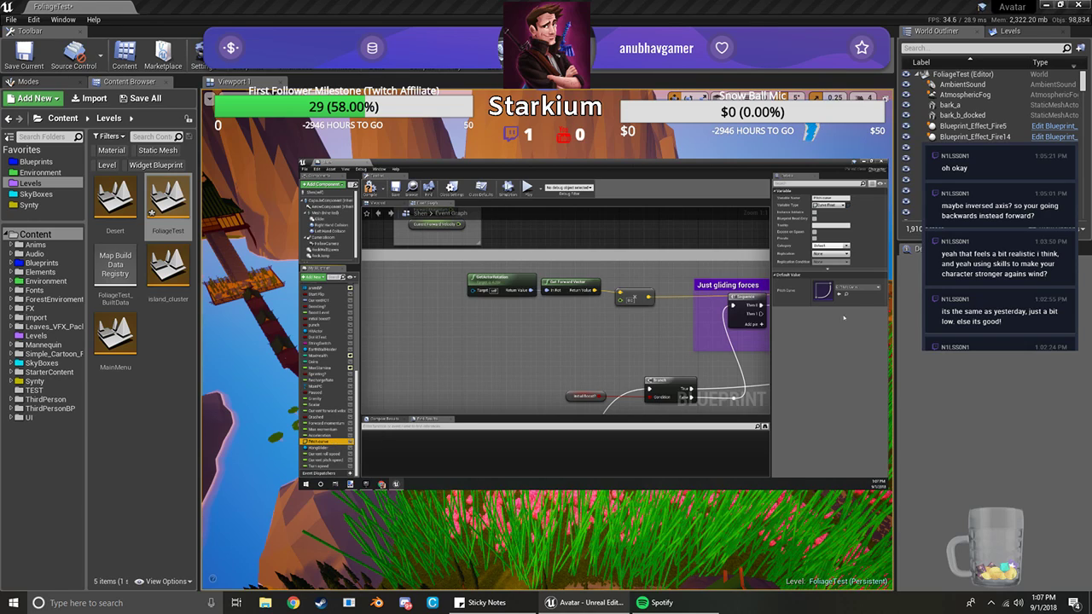
Locate the curve asset assigned to Shen's pitch curve variable and open C_Pitch_Curve in the curve editor
{"action": "left_click", "coordinate": [846, 294]}
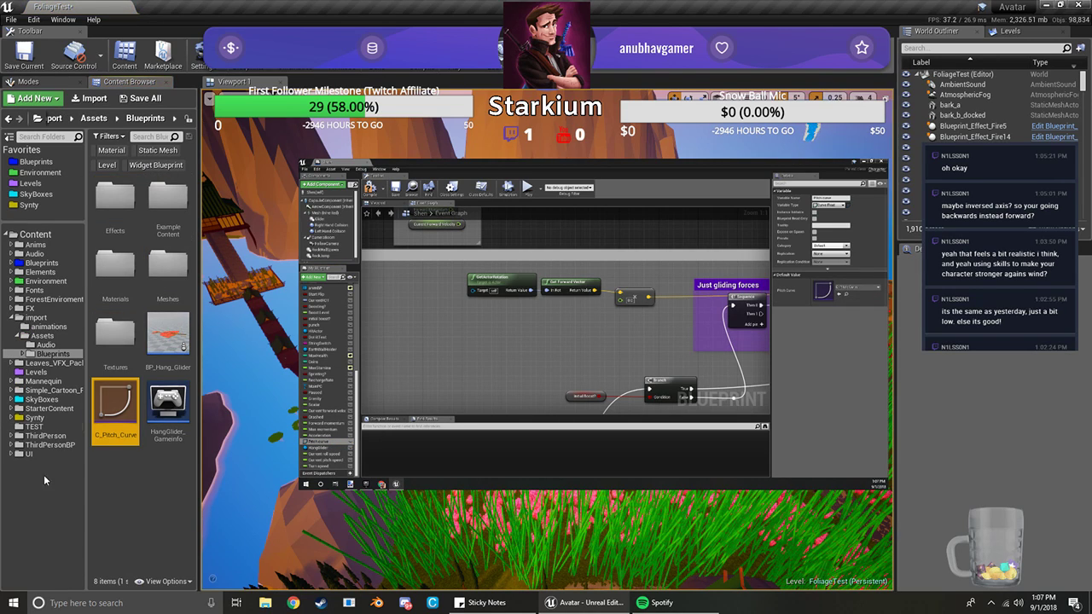
{"action": "double_click", "coordinate": [124, 395]}
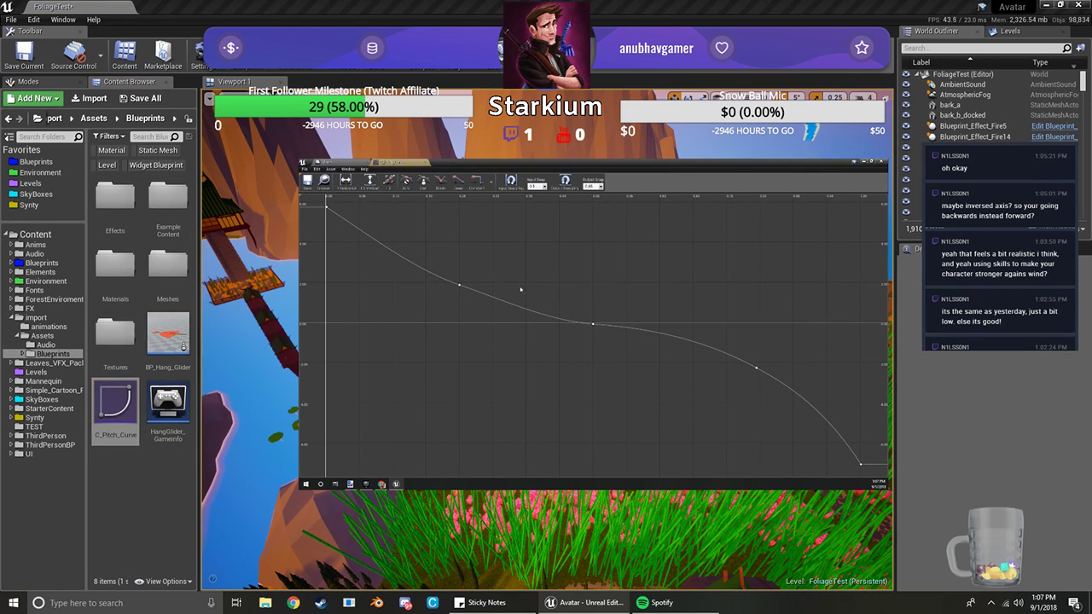
{"action": "scroll", "coordinate": [600, 303], "scroll_direction": "down", "scroll_amount": 1}
{"action": "scroll", "coordinate": [464, 272], "scroll_direction": "up", "scroll_amount": 1}
{"action": "right_click_drag", "start_coordinate": [661, 304], "coordinate": [711, 318]}
Examine the time and value of the keys along C_Pitch_Curve
{"action": "mouse_move", "coordinate": [627, 340]}
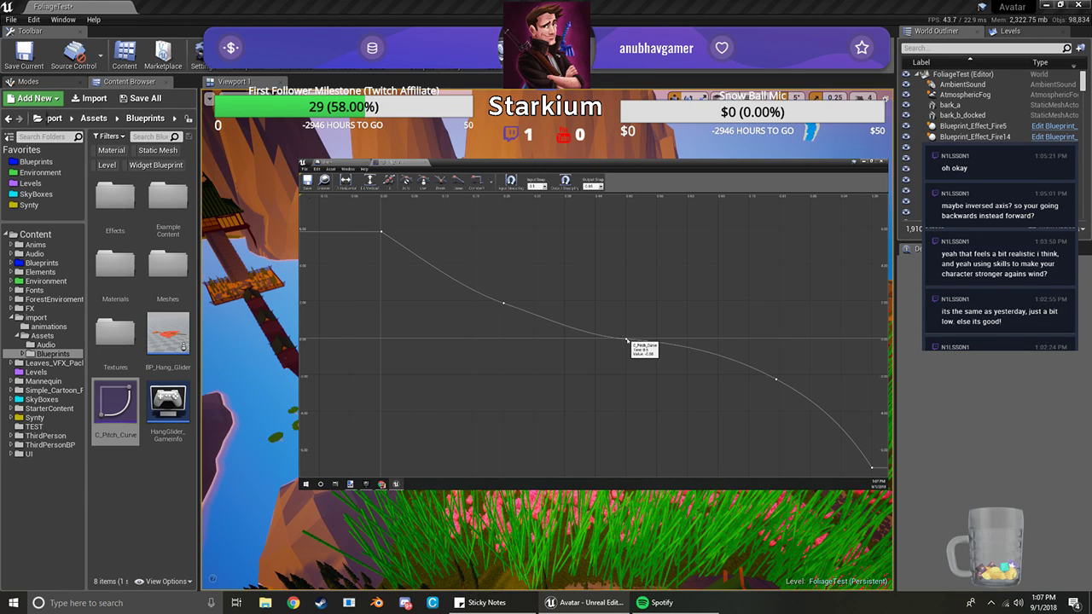
{"action": "mouse_move", "coordinate": [504, 304]}
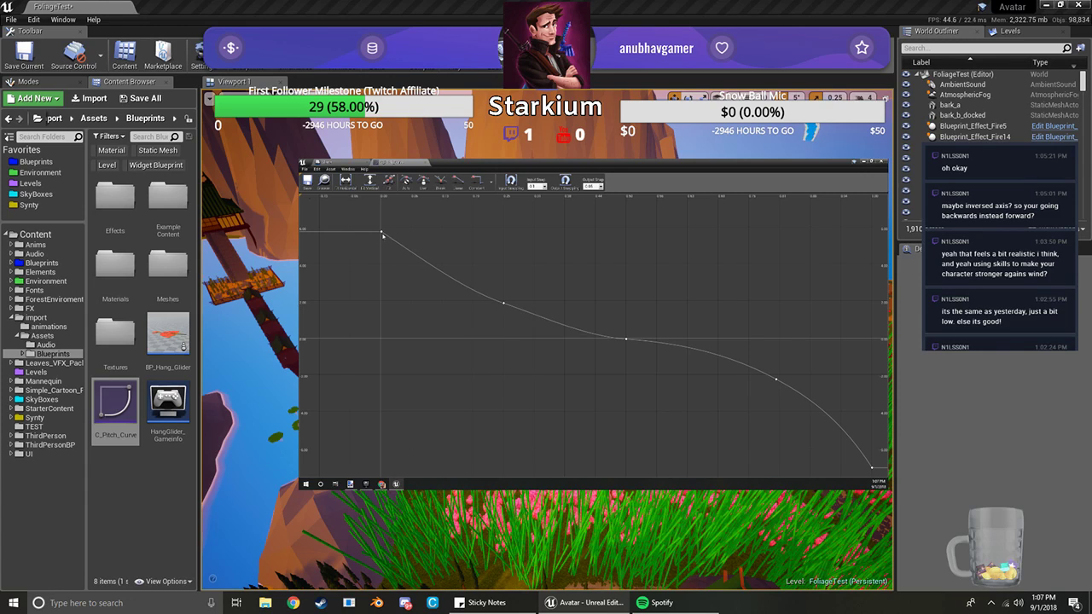
{"action": "mouse_move", "coordinate": [381, 233]}
{"action": "right_click_drag", "start_coordinate": [714, 282], "coordinate": [612, 253]}
{"action": "right_click_drag", "start_coordinate": [779, 359], "coordinate": [766, 342]}
{"action": "mouse_move", "coordinate": [759, 423]}
{"action": "right_click_drag", "start_coordinate": [527, 268], "coordinate": [563, 312]}
{"action": "right_click_drag", "start_coordinate": [548, 248], "coordinate": [559, 257]}
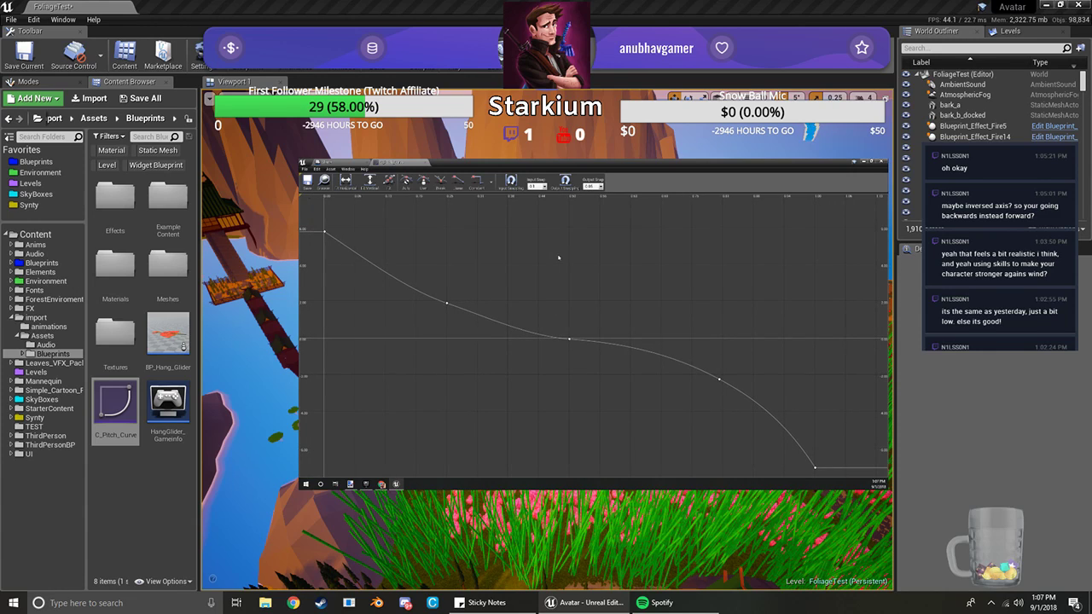
{"action": "scroll", "coordinate": [557, 258], "scroll_direction": "up", "scroll_amount": 1}
{"action": "scroll", "coordinate": [555, 266], "scroll_direction": "down", "scroll_amount": 2}
{"action": "mouse_move", "coordinate": [460, 308]}
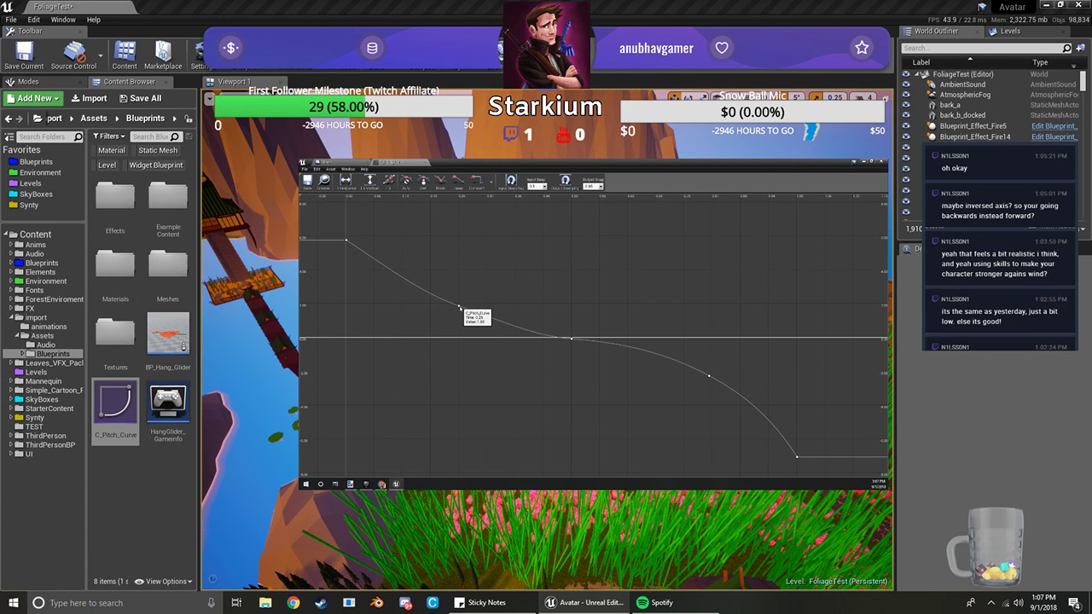
{"action": "mouse_move", "coordinate": [345, 241]}
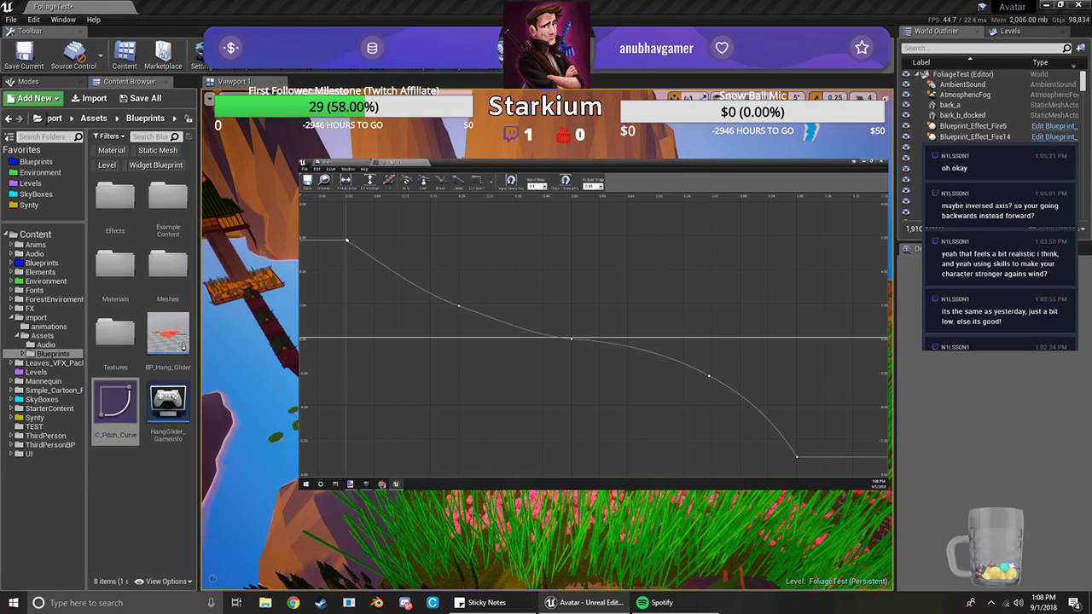
{"action": "mouse_move", "coordinate": [572, 341]}
Look over the character in the Shen blueprint's viewport and return to the pitch curve
{"action": "left_click", "coordinate": [358, 163]}
{"action": "left_click", "coordinate": [399, 203]}
{"action": "right_click_drag", "start_coordinate": [511, 314], "coordinate": [481, 341]}
{"action": "left_click", "coordinate": [404, 163]}
Move the middle key of C_Pitch_Curve to a time slightly past the midpoint, keeping it at the zero-value line
{"action": "mouse_move", "coordinate": [572, 340]}
{"action": "left_click", "coordinate": [571, 339]}
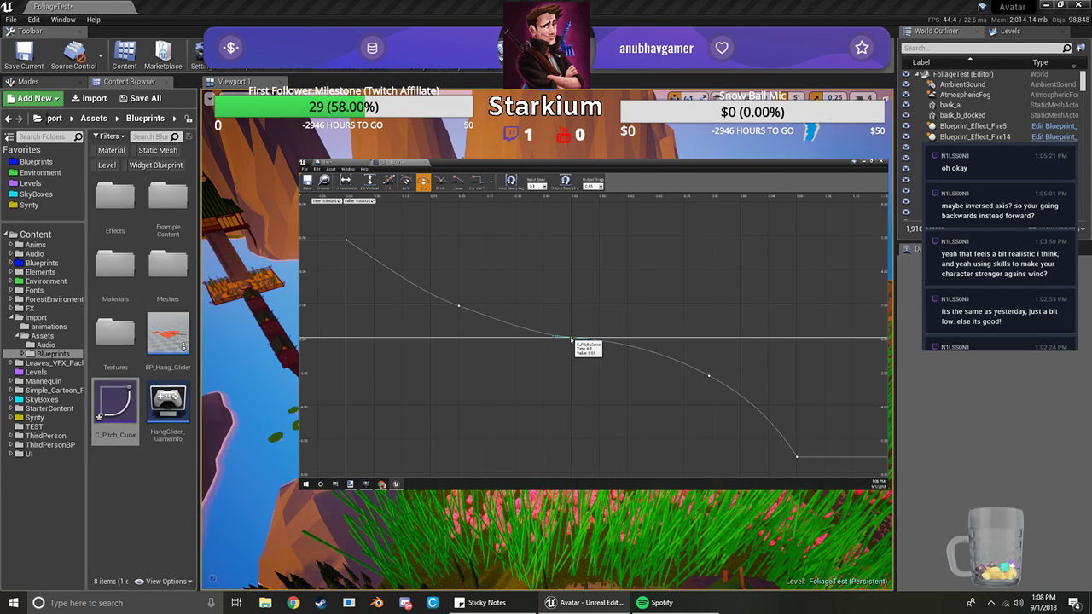
{"action": "left_click", "coordinate": [329, 201]}
{"action": "type", "text": "0"}
{"action": "key", "text": "Return"}
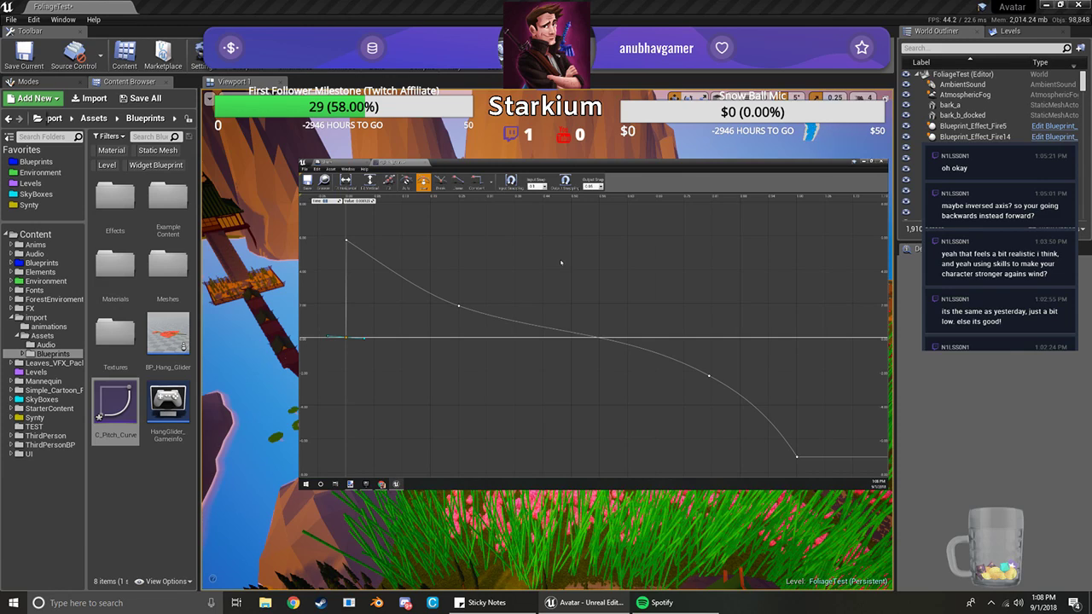
{"action": "mouse_move", "coordinate": [600, 341]}
{"action": "key", "text": "Return"}
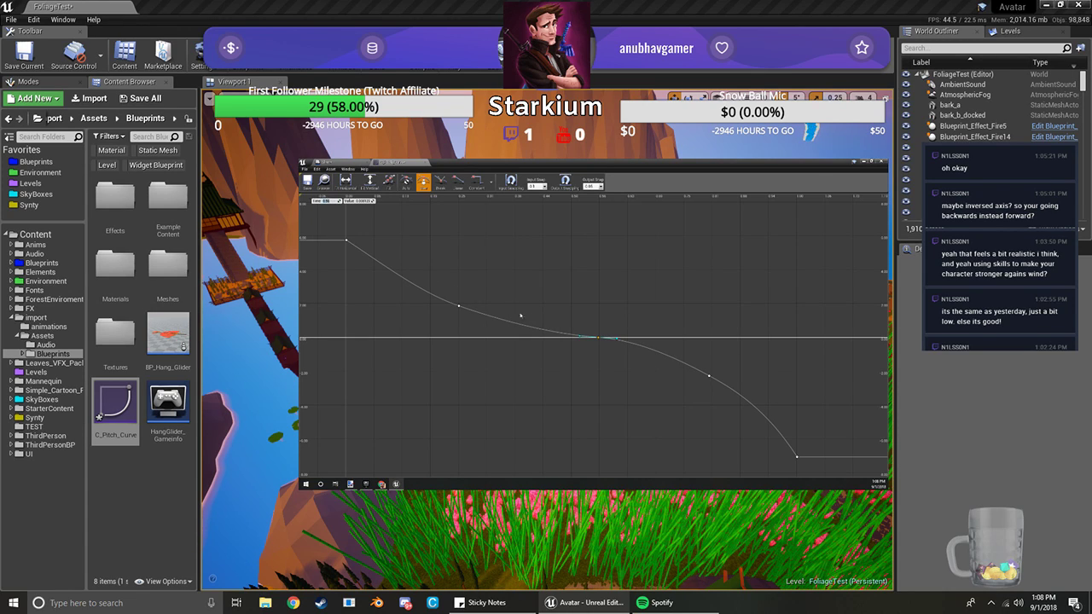
{"action": "left_click", "coordinate": [364, 202]}
{"action": "scroll", "coordinate": [548, 304], "scroll_direction": "down", "scroll_amount": 1}
{"action": "scroll", "coordinate": [561, 304], "scroll_direction": "up", "scroll_amount": 1}
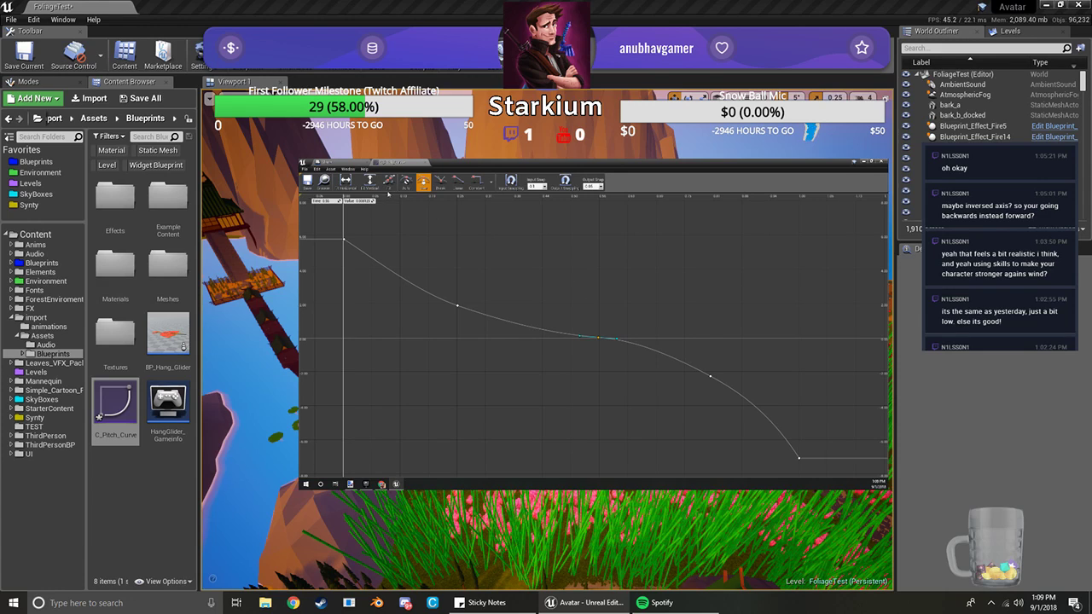
Duplicate the C_Pitch_Curve asset and name the copy GliderVelocity
{"action": "left_click", "coordinate": [117, 409]}
{"action": "right_click", "coordinate": [117, 409]}
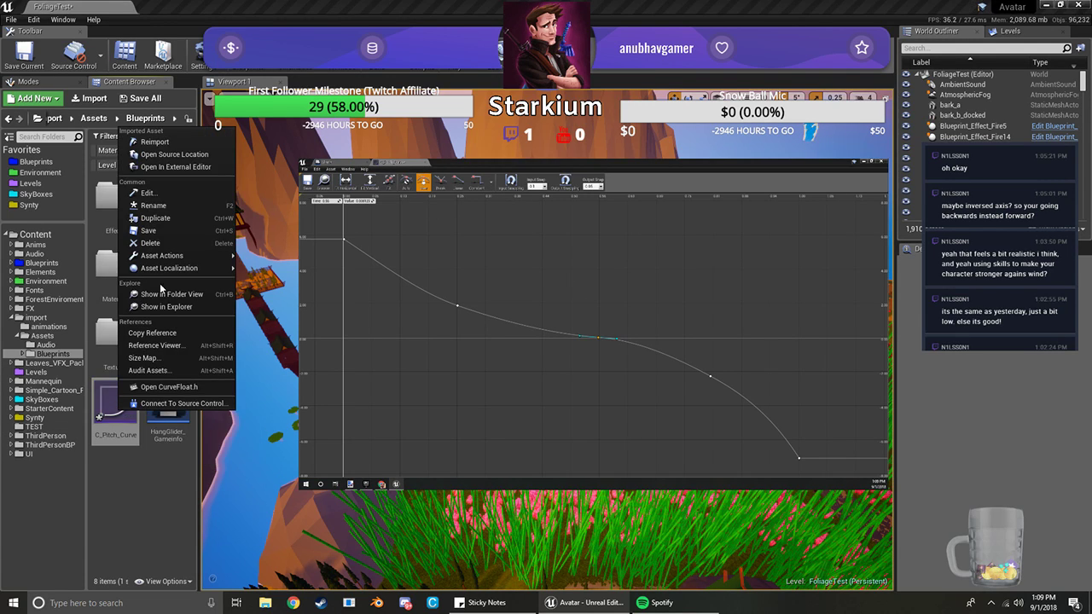
{"action": "left_click", "coordinate": [166, 219]}
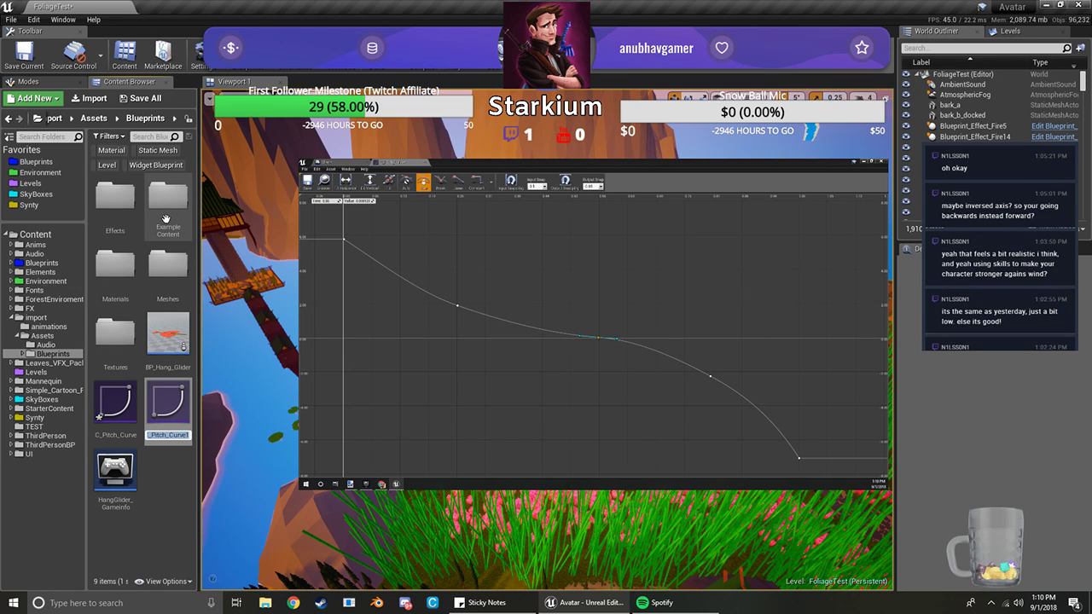
{"action": "key", "text": "BackSpace"}
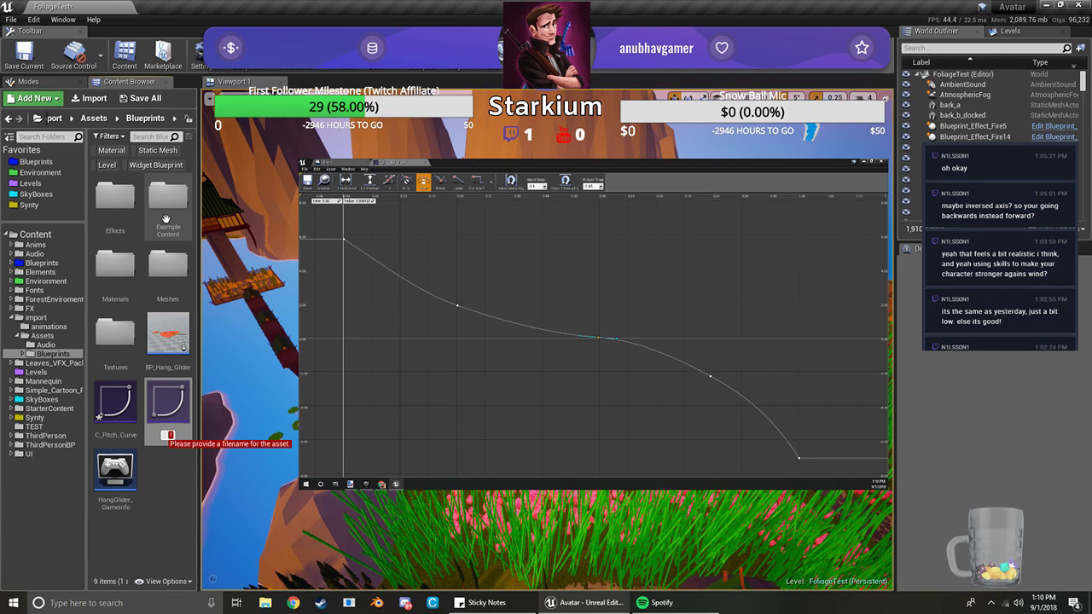
{"action": "type", "text": "Glider"}
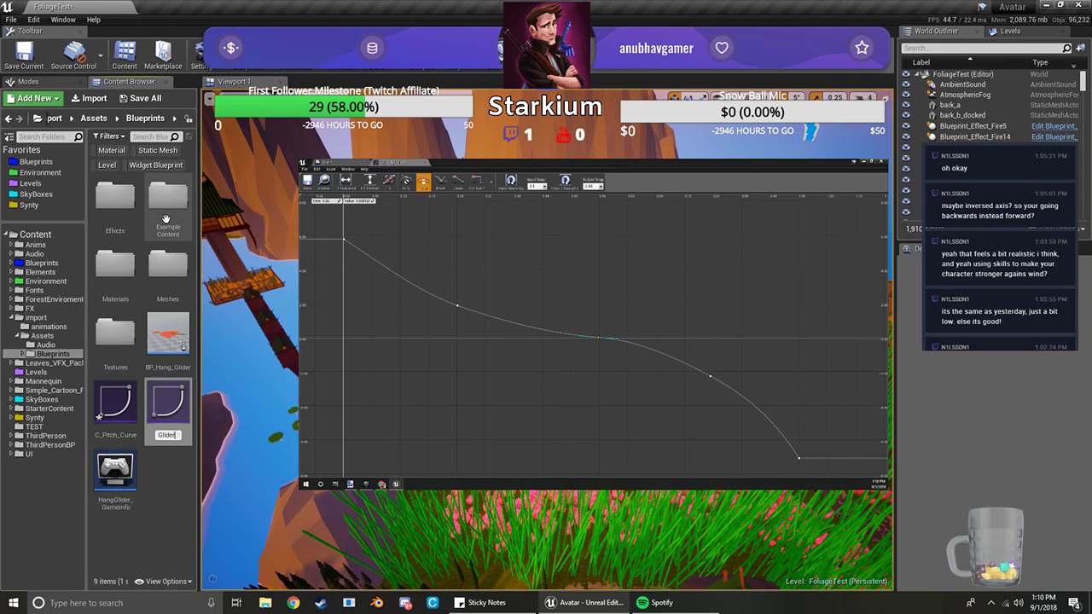
{"action": "type", "text": "Velocity"}
{"action": "key", "text": "Return"}
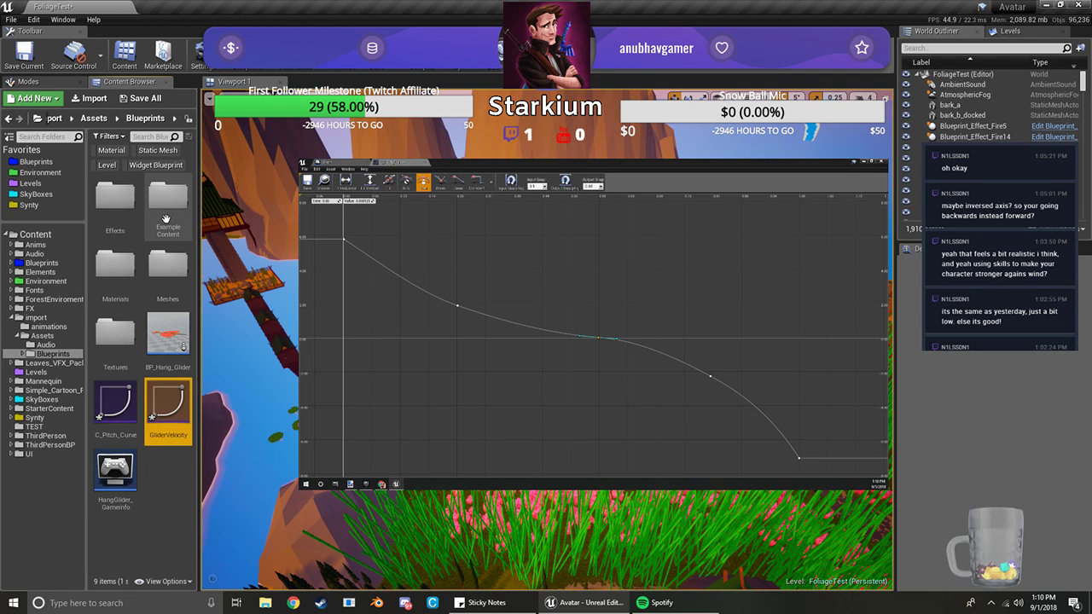
{"action": "right_click", "coordinate": [166, 418]}
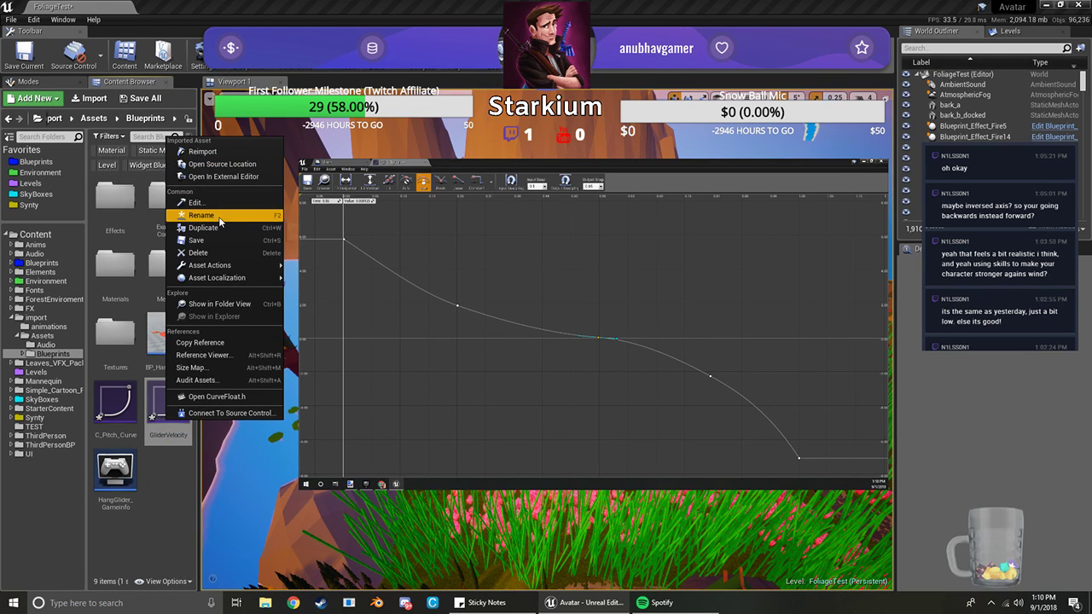
{"action": "left_click", "coordinate": [207, 253]}
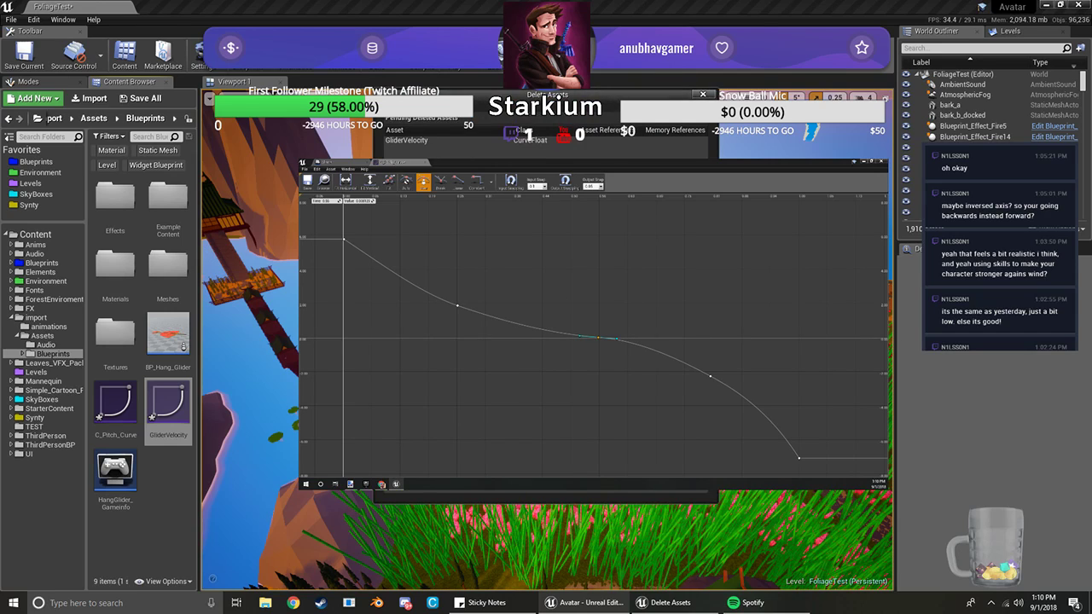
{"action": "key", "text": "Escape"}
Save the GliderVelocity curve and open it in place of the C_Pitch_Curve editor
{"action": "right_click", "coordinate": [167, 414]}
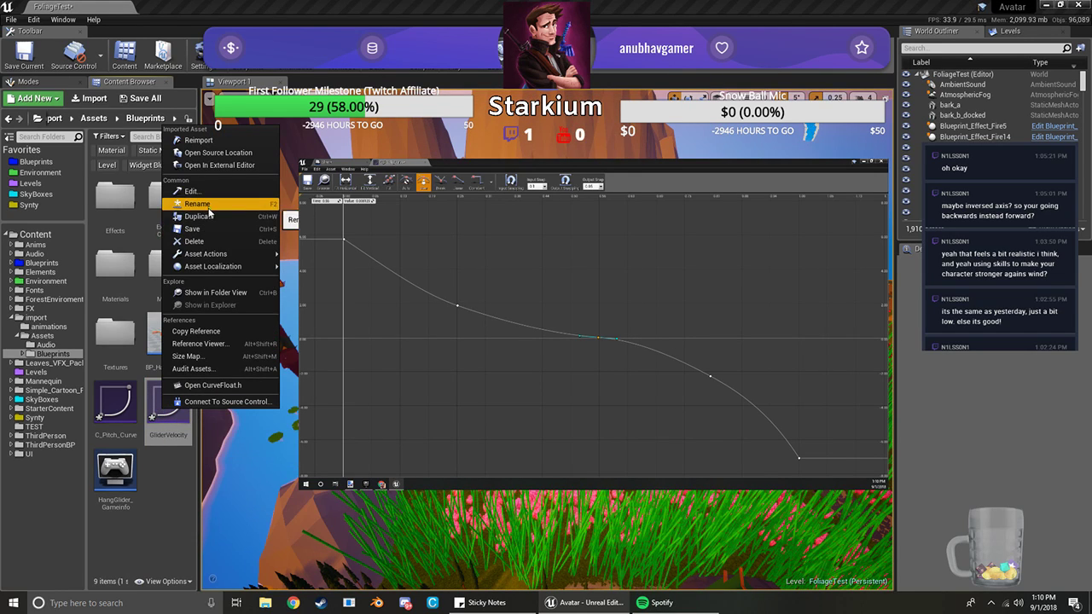
{"action": "left_click", "coordinate": [210, 231]}
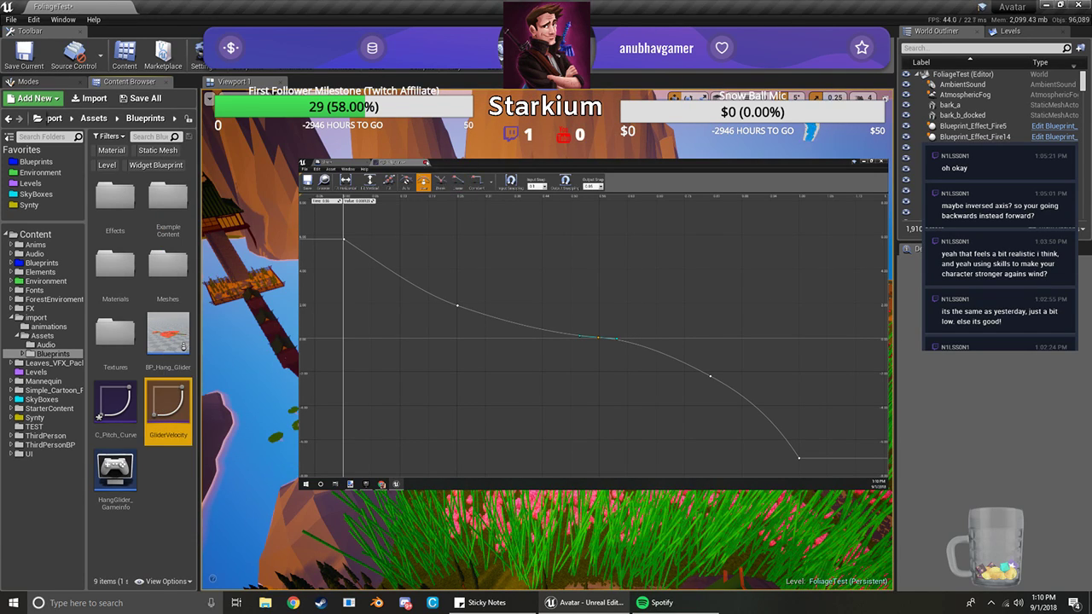
{"action": "left_click", "coordinate": [426, 162]}
{"action": "double_click", "coordinate": [162, 416]}
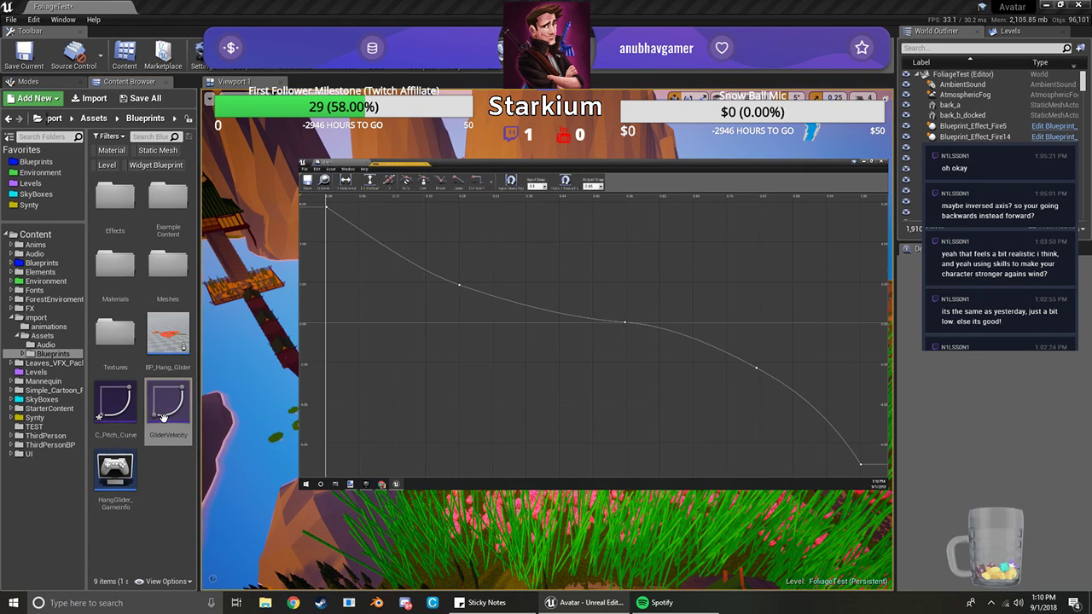
Return to the "Just gliding forces" section of Shen's event graph and browse to the pitch curve variable's assigned asset
{"action": "left_click", "coordinate": [337, 163]}
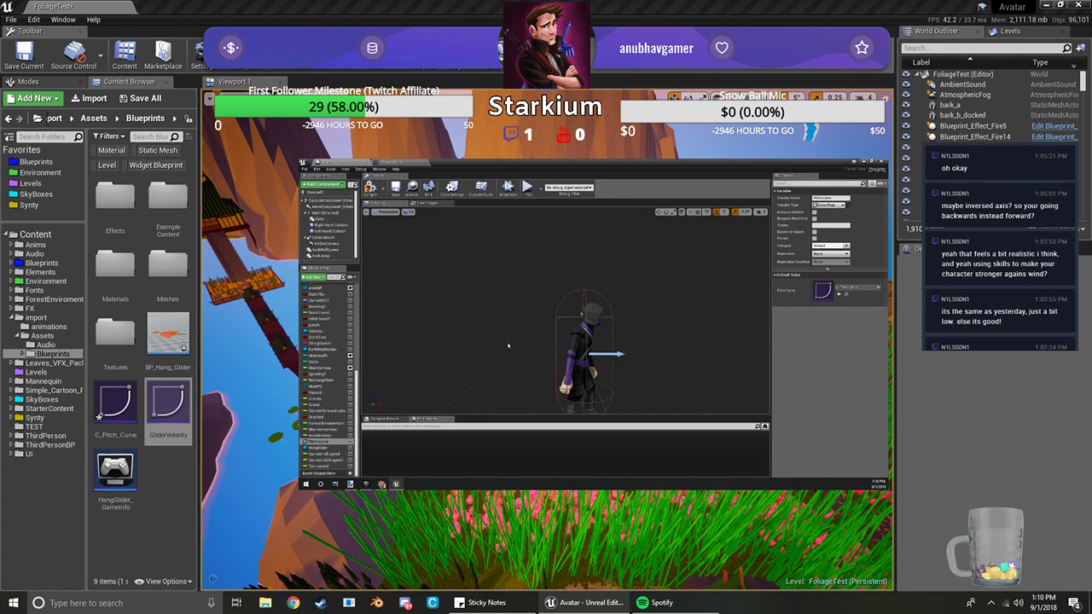
{"action": "left_click", "coordinate": [435, 204]}
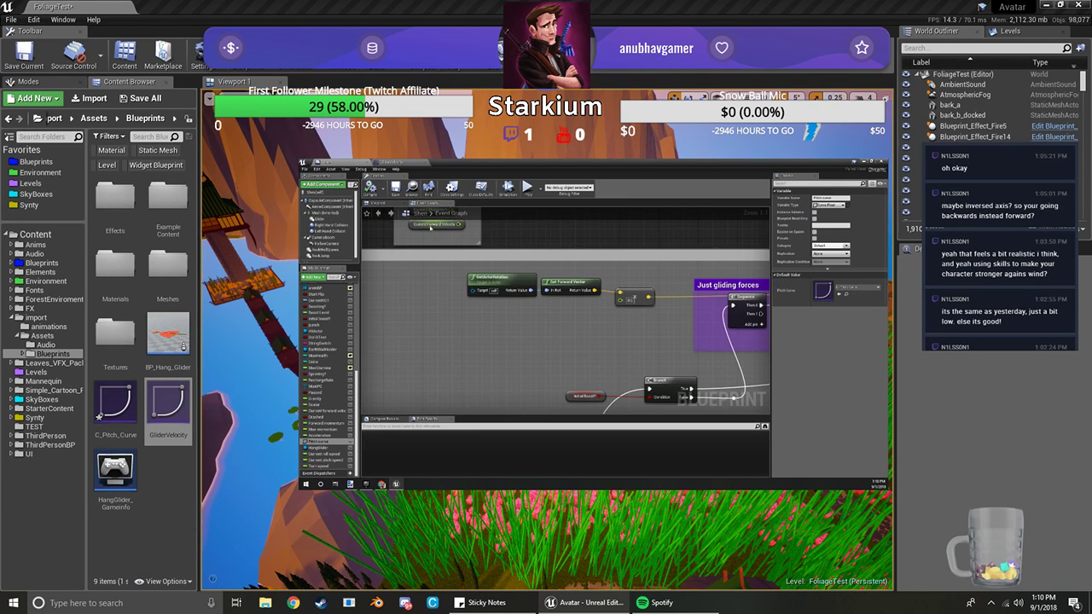
{"action": "scroll", "coordinate": [546, 324], "scroll_direction": "down", "scroll_amount": 3}
{"action": "right_click_drag", "start_coordinate": [559, 330], "coordinate": [496, 332]}
{"action": "scroll", "coordinate": [502, 313], "scroll_direction": "up", "scroll_amount": 1}
{"action": "left_click", "coordinate": [846, 295]}
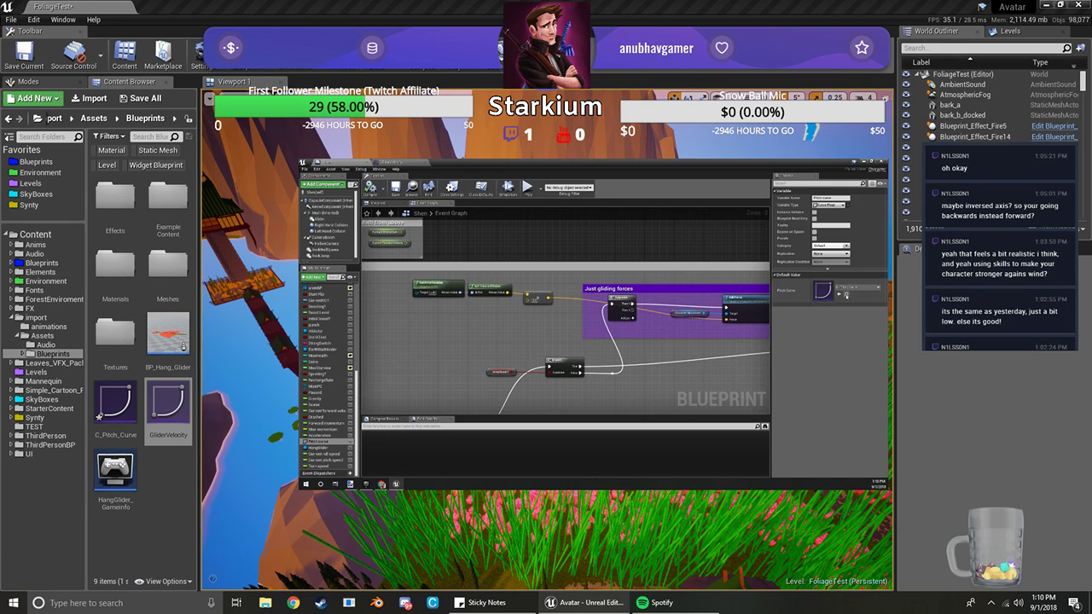
Find the references to the pitch curve variable and jump to its node in the event graph
{"action": "right_click", "coordinate": [322, 444]}
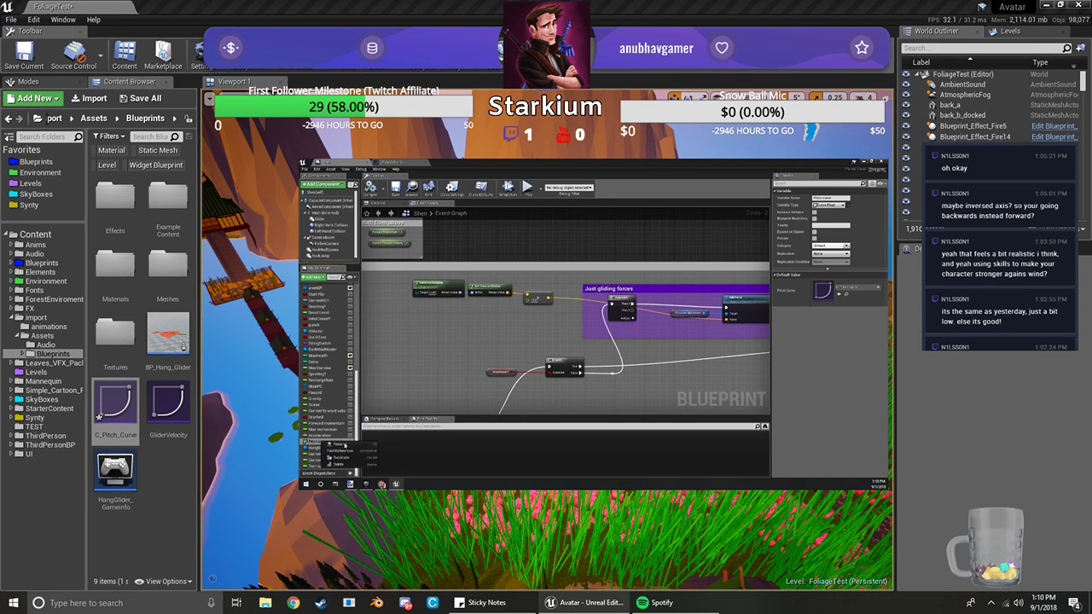
{"action": "left_click", "coordinate": [343, 454]}
{"action": "left_click", "coordinate": [394, 436]}
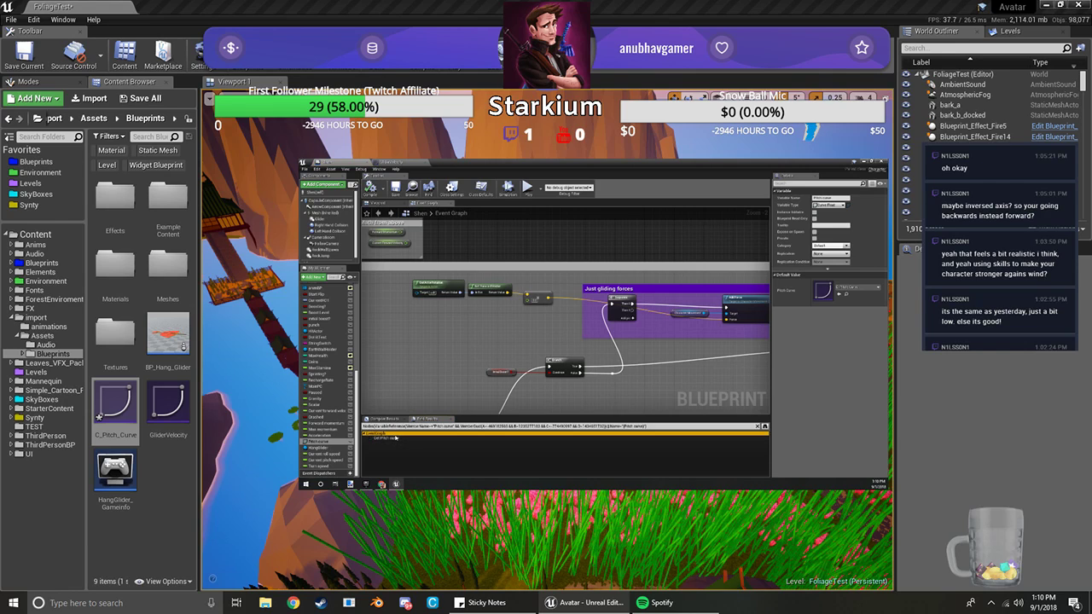
{"action": "left_click", "coordinate": [396, 438]}
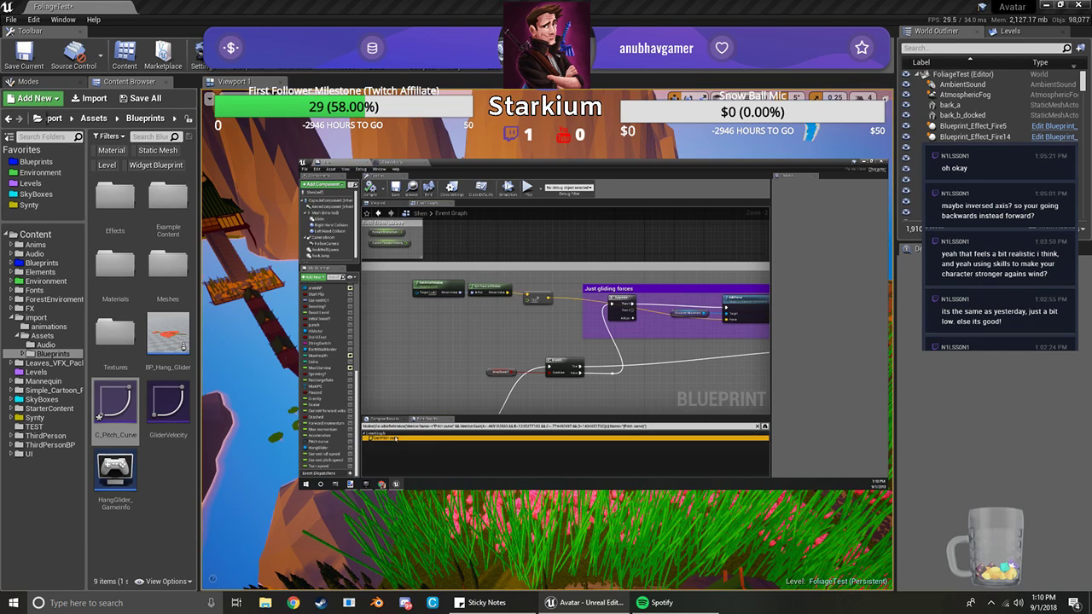
{"action": "double_click", "coordinate": [396, 438]}
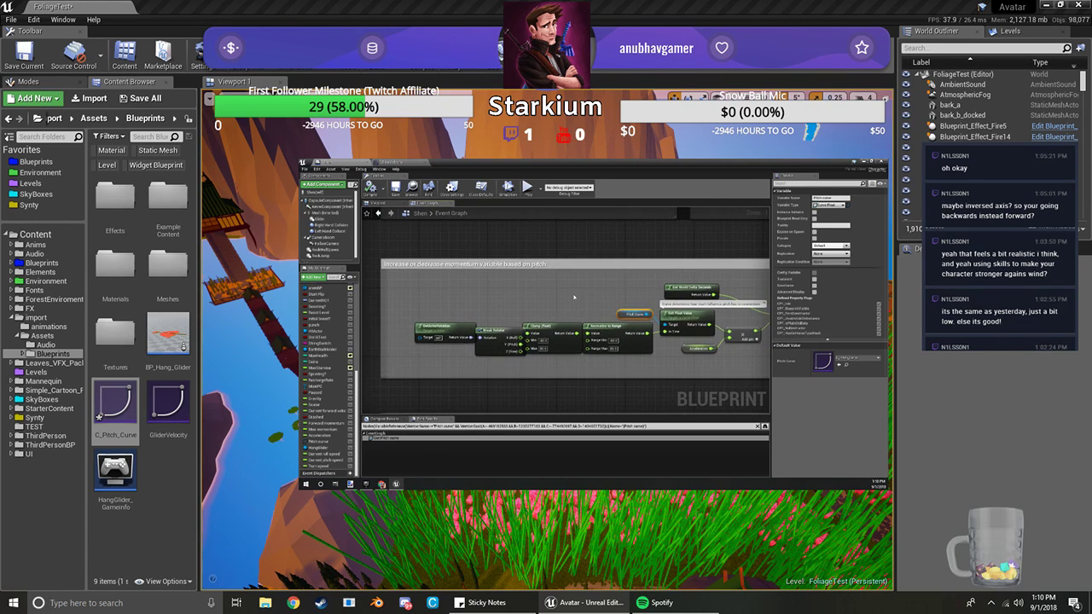
Copy the calculation nodes from the "Increase or decrease momentum variable based on pitch" section, from the actor rotation through the final clamp
{"action": "scroll", "coordinate": [500, 285], "scroll_direction": "down", "scroll_amount": 2}
{"action": "right_click_drag", "start_coordinate": [500, 285], "coordinate": [386, 273]}
{"action": "right_click_drag", "start_coordinate": [374, 272], "coordinate": [500, 285]}
{"action": "scroll", "coordinate": [503, 288], "scroll_direction": "down", "scroll_amount": 1}
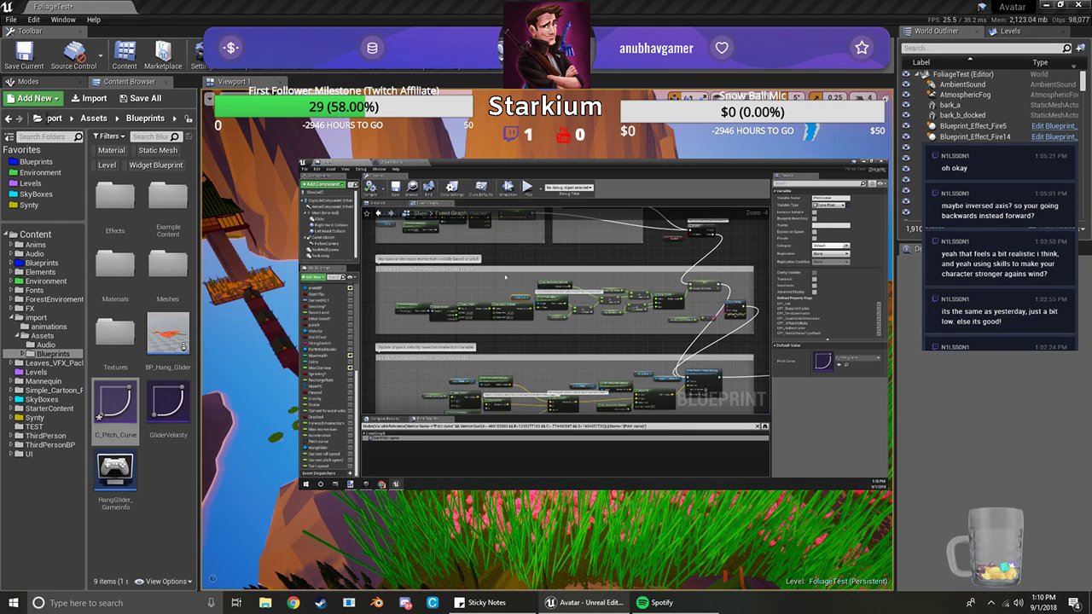
{"action": "left_click", "coordinate": [416, 284]}
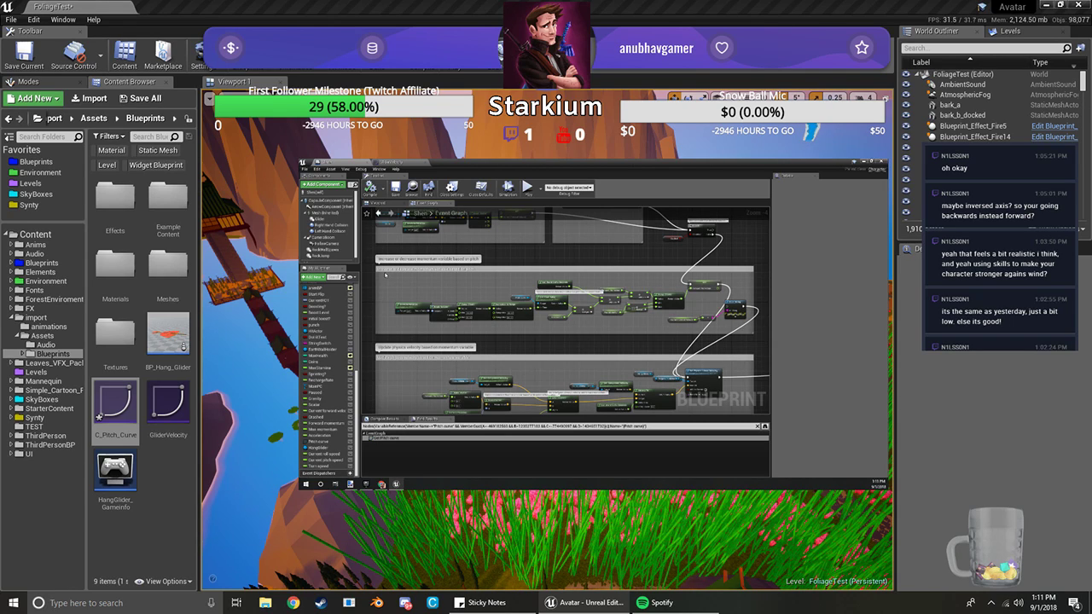
{"action": "left_click_drag", "start_coordinate": [384, 273], "coordinate": [667, 319]}
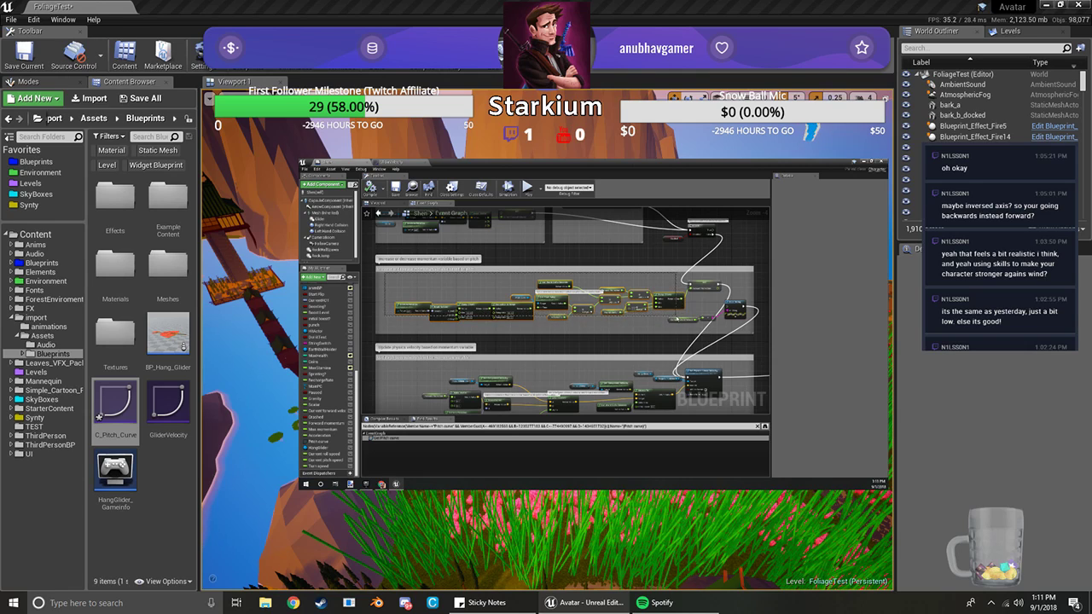
{"action": "scroll", "coordinate": [579, 328], "scroll_direction": "up", "scroll_amount": 3}
{"action": "right_click_drag", "start_coordinate": [579, 328], "coordinate": [717, 332]}
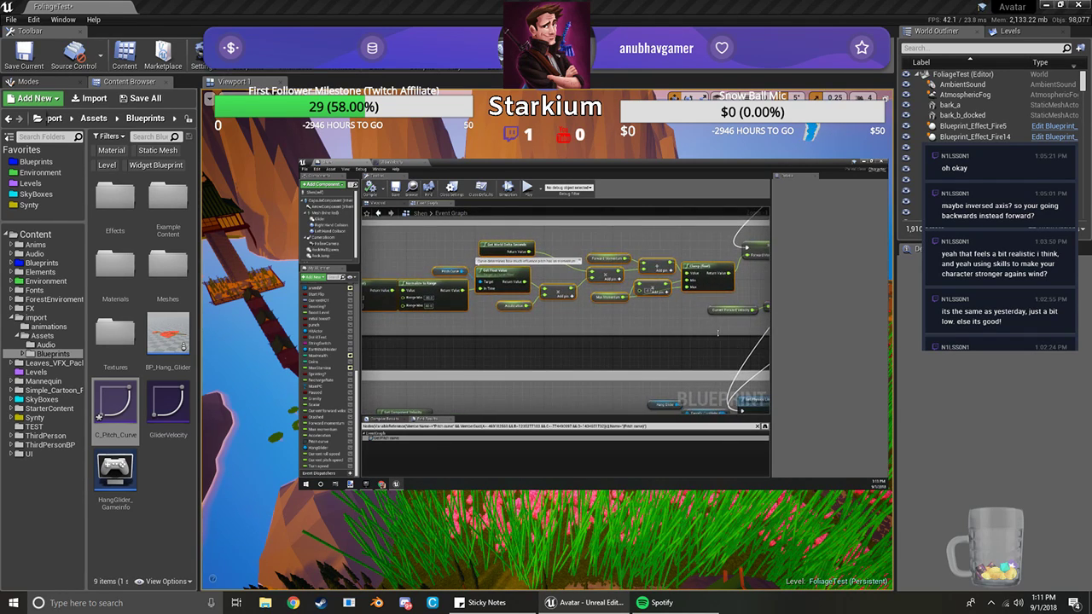
Paste the copied pitch-momentum nodes beside the "Just gliding forces" section and position them just before it
{"action": "scroll", "coordinate": [593, 346], "scroll_direction": "down", "scroll_amount": 5}
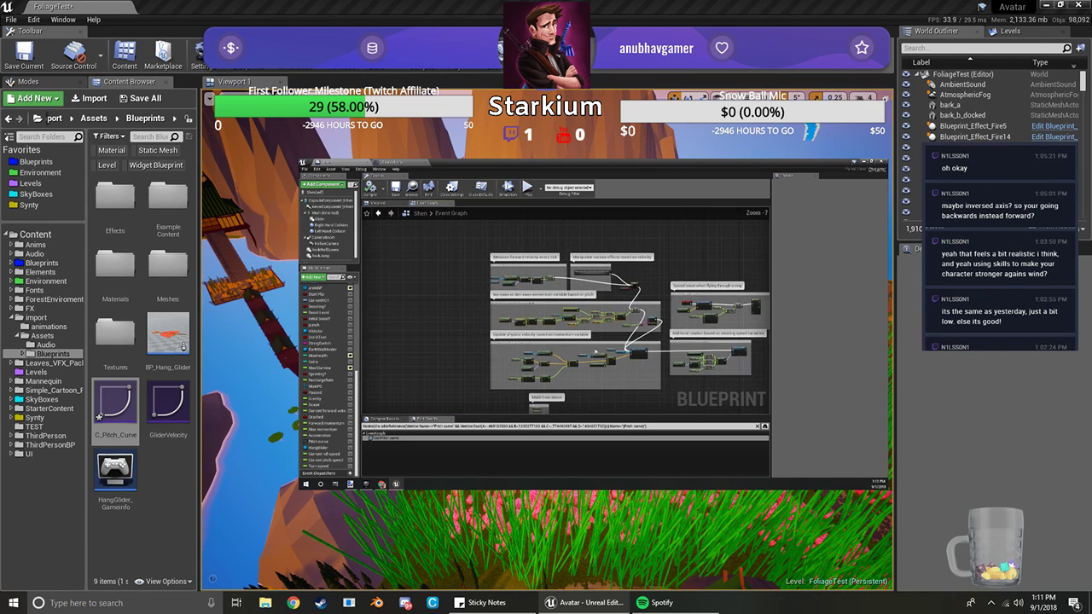
{"action": "scroll", "coordinate": [594, 346], "scroll_direction": "up", "scroll_amount": 5}
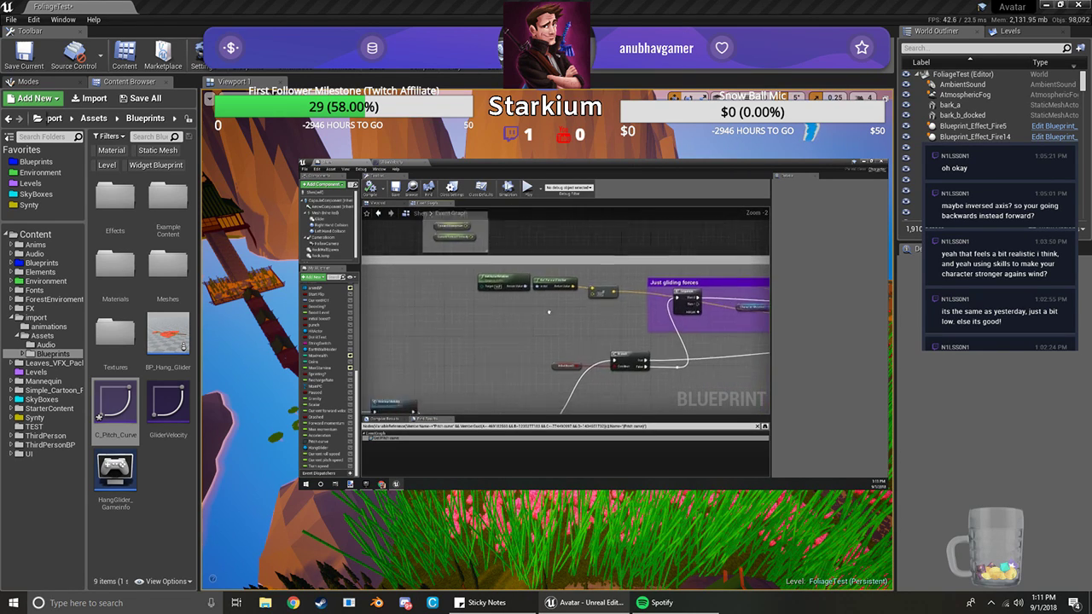
{"action": "right_click_drag", "start_coordinate": [536, 316], "coordinate": [616, 283]}
{"action": "scroll", "coordinate": [616, 283], "scroll_direction": "down", "scroll_amount": 2}
{"action": "right_click_drag", "start_coordinate": [500, 299], "coordinate": [545, 301]}
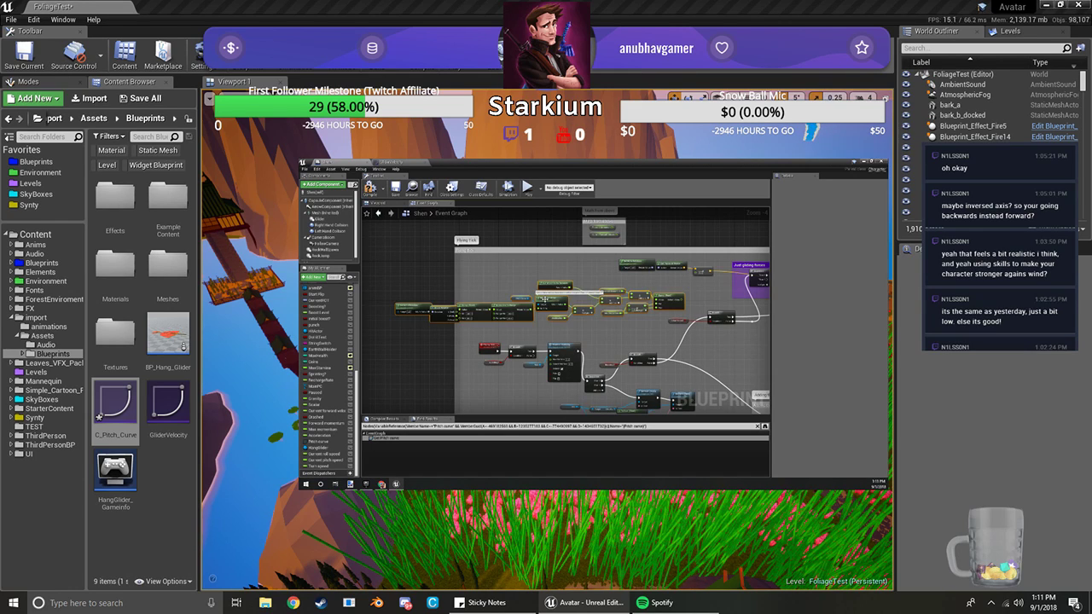
{"action": "scroll", "coordinate": [545, 301], "scroll_direction": "up", "scroll_amount": 2}
{"action": "right_click_drag", "start_coordinate": [543, 284], "coordinate": [458, 288]}
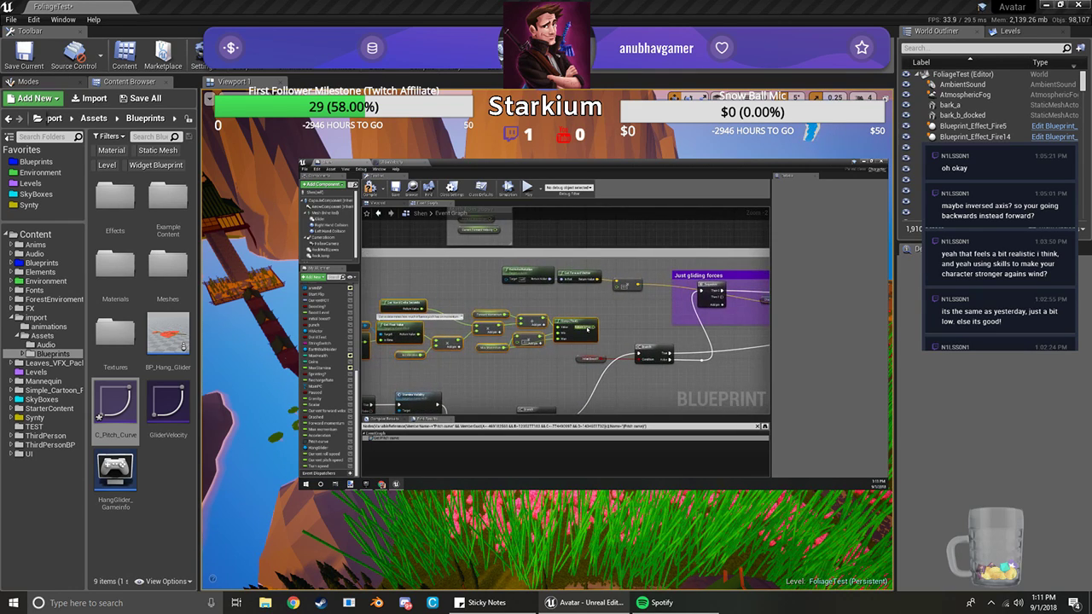
{"action": "left_click_drag", "start_coordinate": [589, 324], "coordinate": [629, 307]}
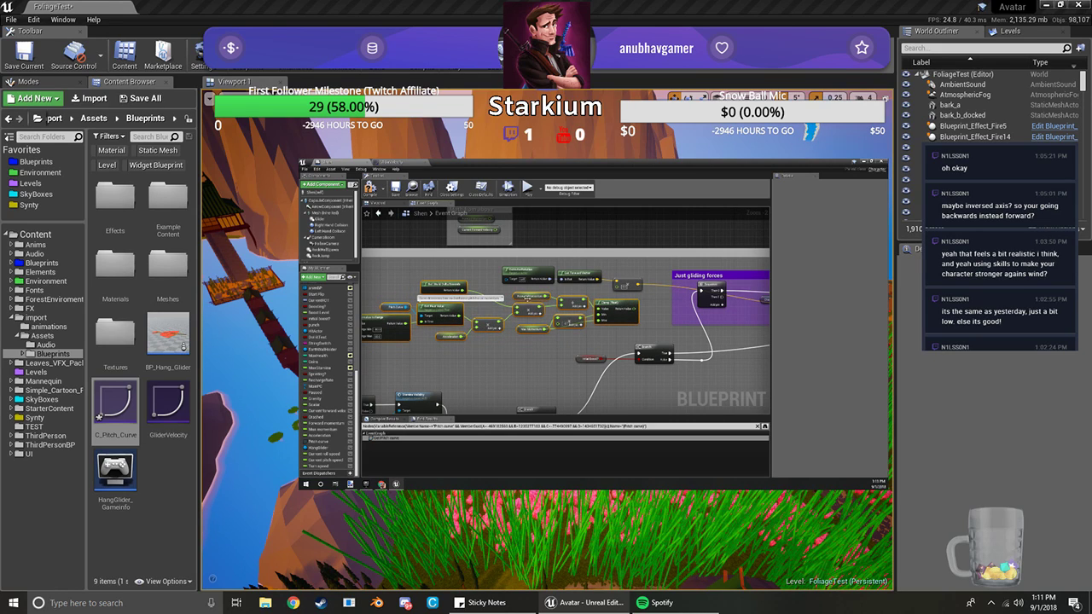
Collapse the pasted nodes into a macro, place its node near the "Just gliding forces" section and open its graph
{"action": "scroll", "coordinate": [528, 299], "scroll_direction": "down", "scroll_amount": 1}
{"action": "right_click", "coordinate": [456, 285]}
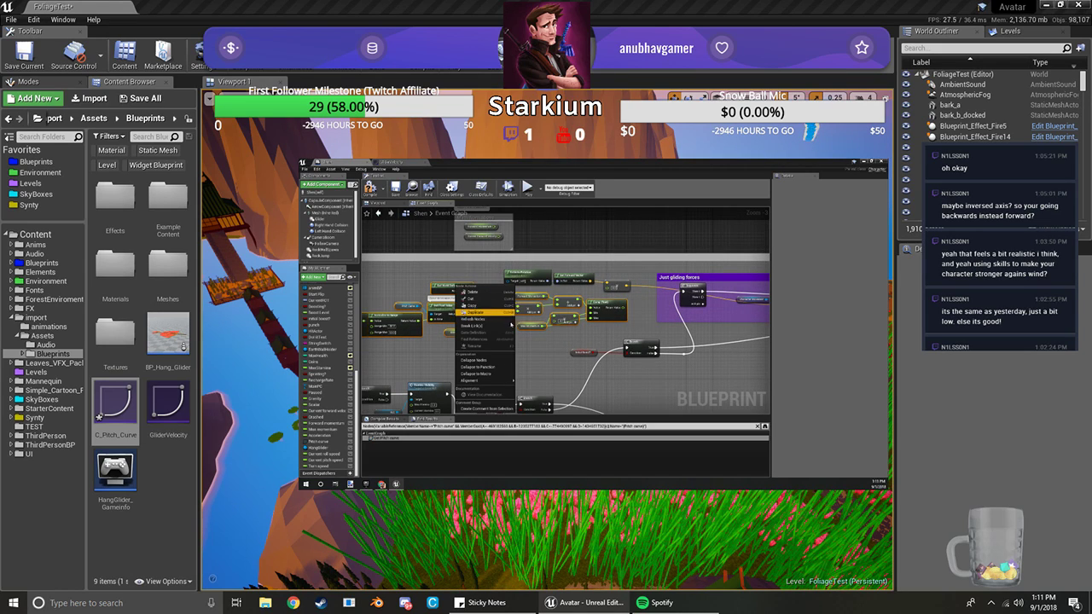
{"action": "left_click", "coordinate": [493, 374]}
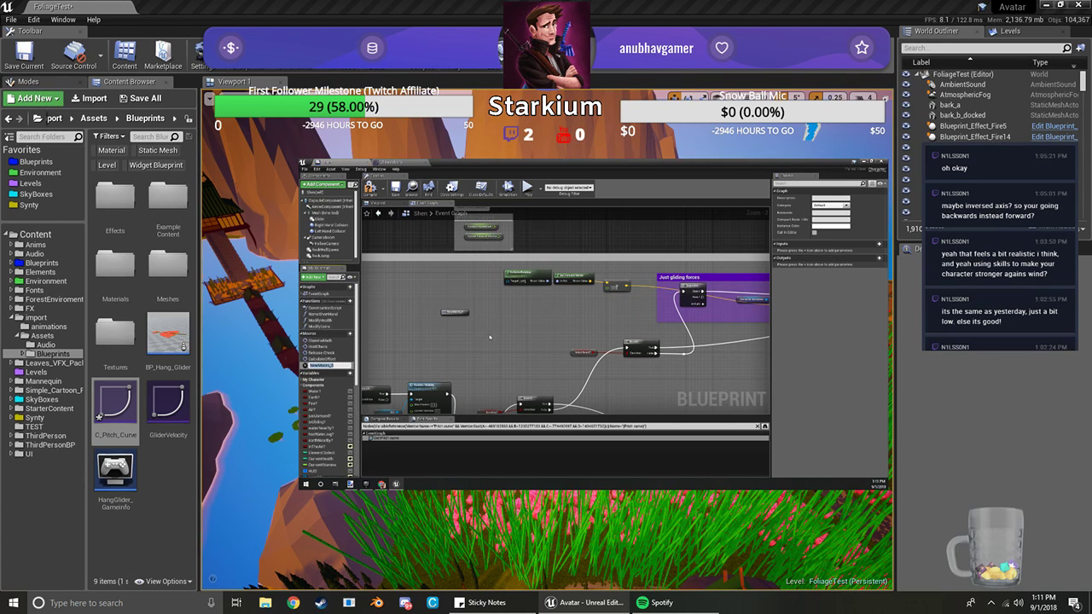
{"action": "scroll", "coordinate": [471, 312], "scroll_direction": "up", "scroll_amount": 2}
{"action": "left_click_drag", "start_coordinate": [490, 315], "coordinate": [585, 295]}
{"action": "double_click", "coordinate": [585, 294]}
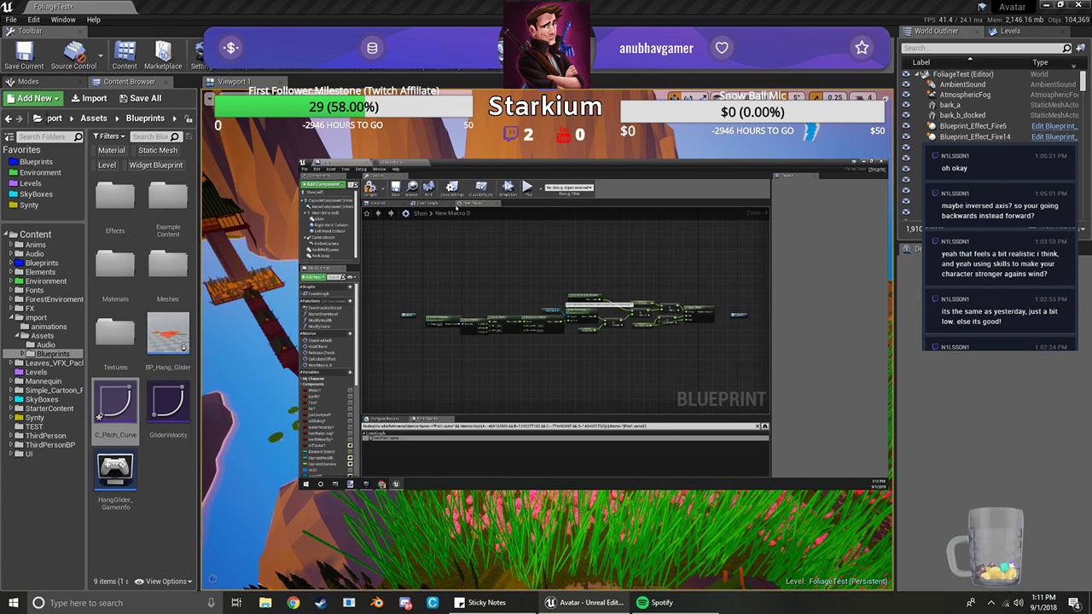
Rename the new macro as Glider Velo Maths
{"action": "scroll", "coordinate": [333, 337], "scroll_direction": "down", "scroll_amount": 2}
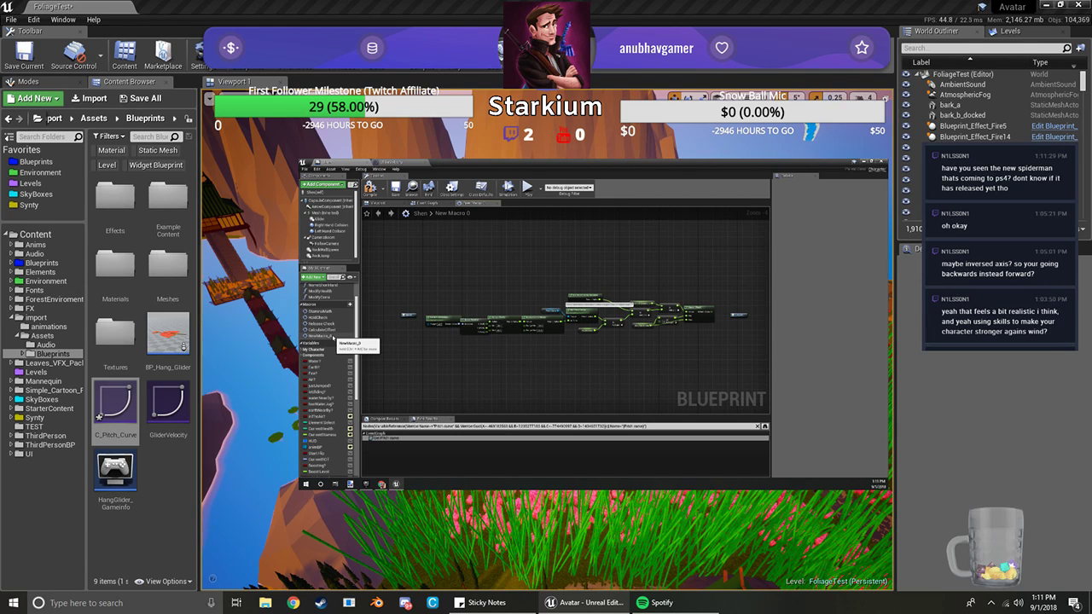
{"action": "left_click", "coordinate": [324, 336]}
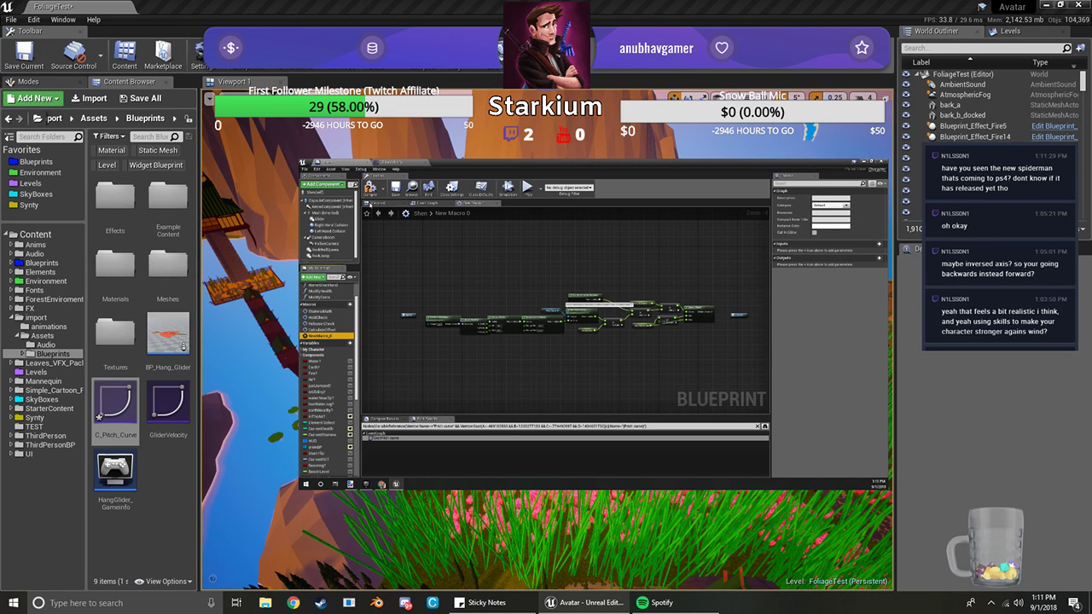
{"action": "left_click", "coordinate": [327, 336]}
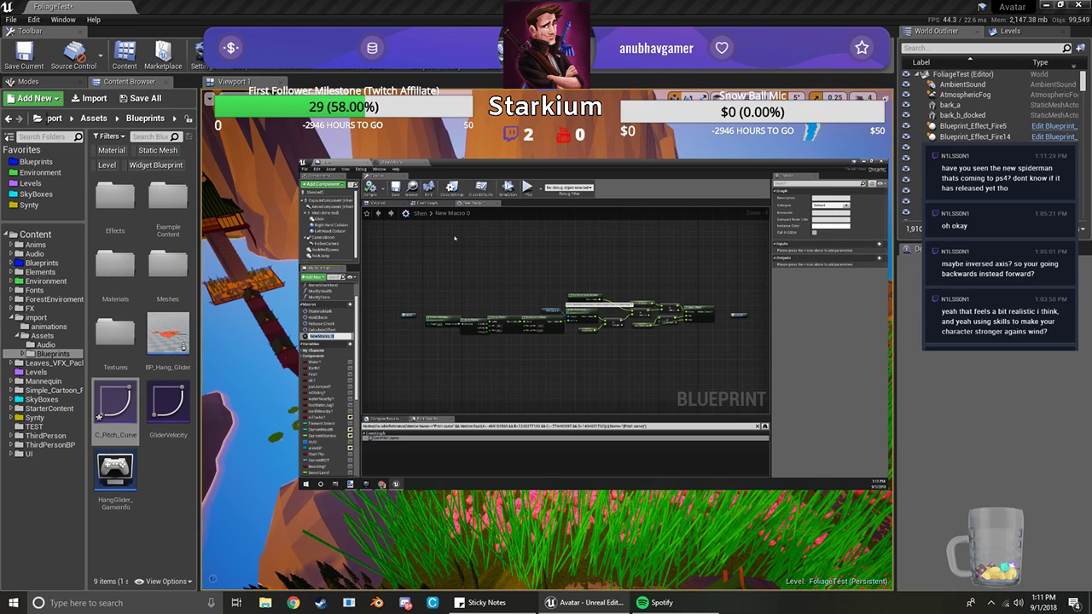
{"action": "key", "text": "BackSpace"}
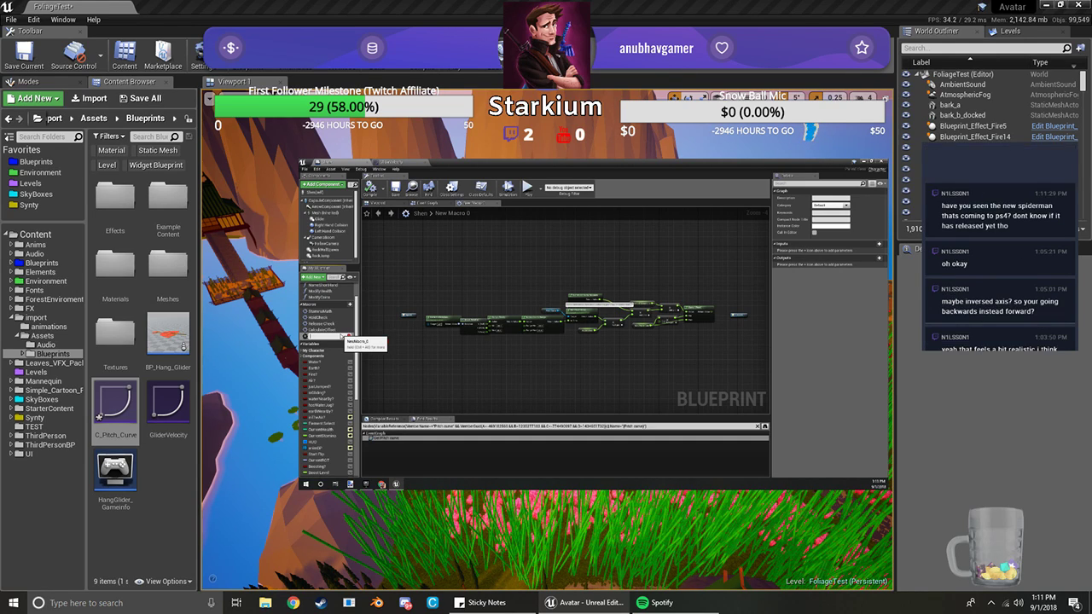
{"action": "type", "text": "Glider"}
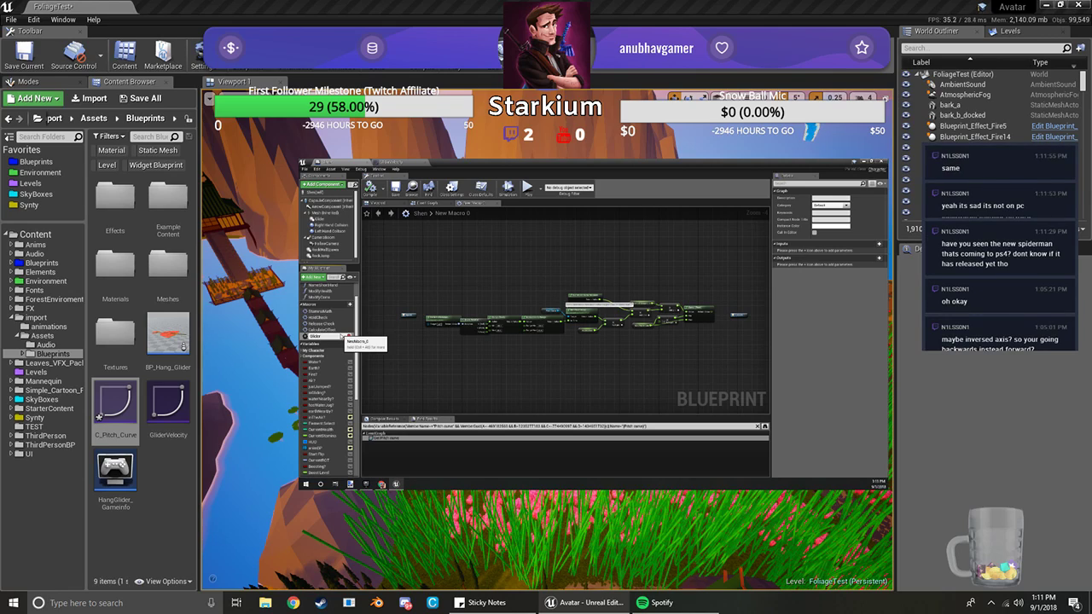
{"action": "type", "text": " VelMath"}
{"action": "type", "text": "o"}
{"action": "key", "text": "Return"}
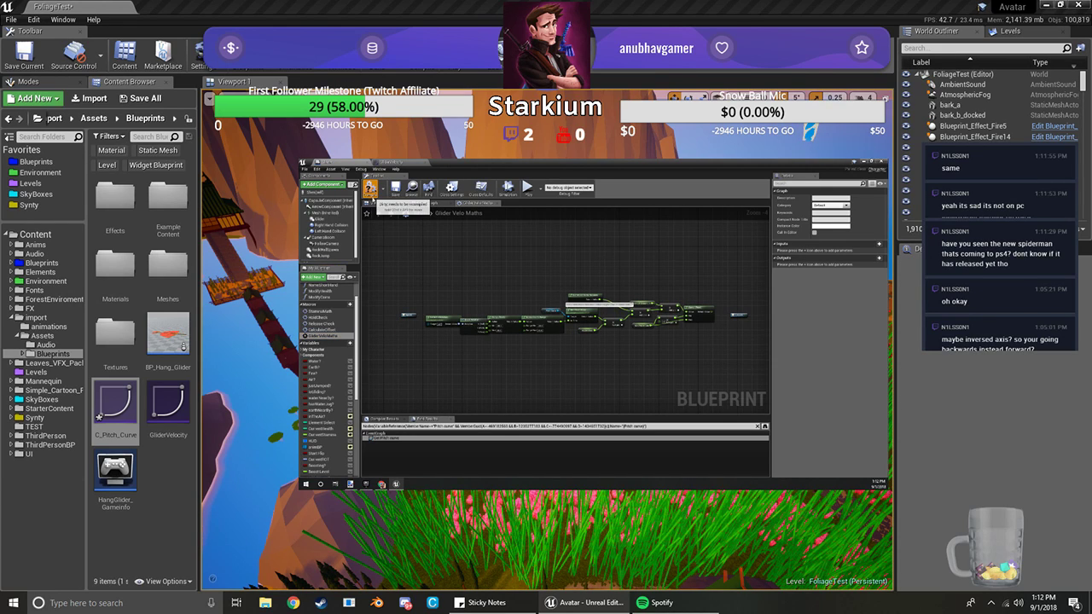
Rearrange the start of the macro graph, raising the Inputs node and spacing out the GetActorRotation, Break Rotator and first Clamp nodes
{"action": "scroll", "coordinate": [388, 314], "scroll_direction": "up", "scroll_amount": 3}
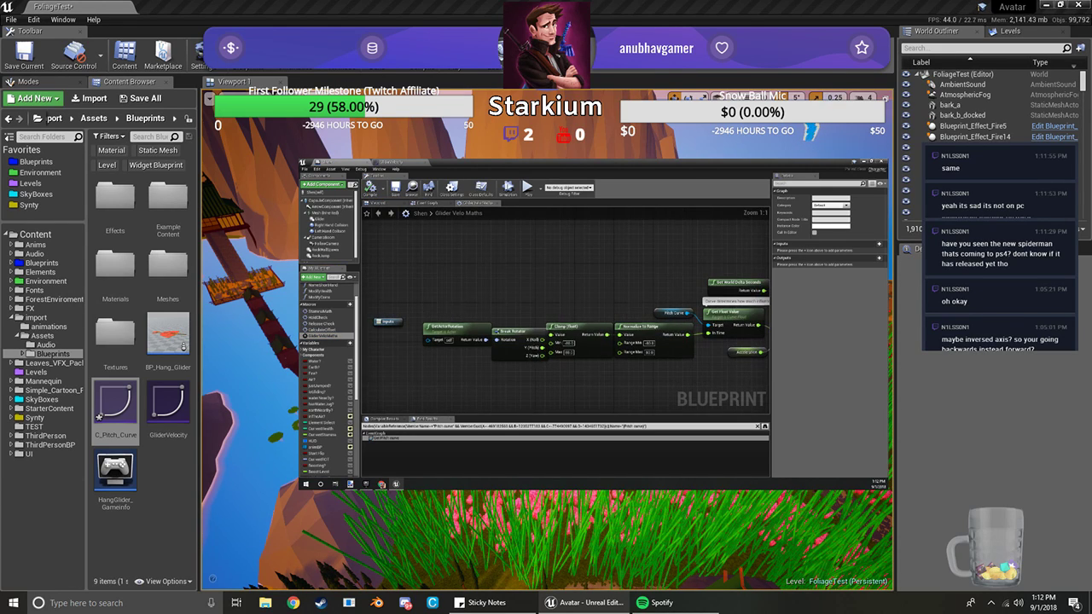
{"action": "scroll", "coordinate": [385, 313], "scroll_direction": "up", "scroll_amount": 2}
{"action": "left_click_drag", "start_coordinate": [386, 314], "coordinate": [406, 288]}
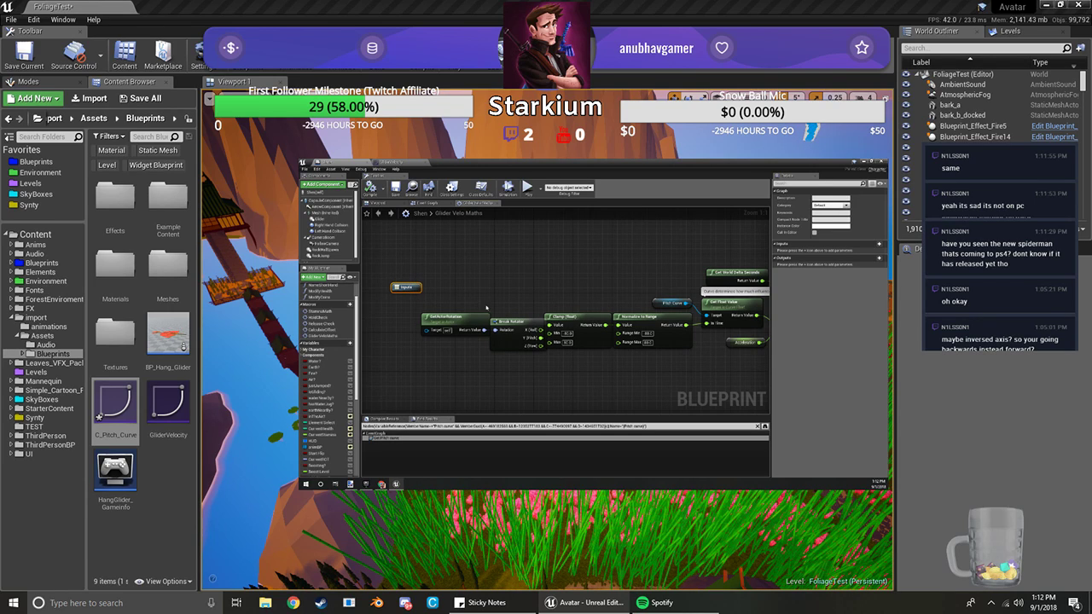
{"action": "left_click_drag", "start_coordinate": [477, 316], "coordinate": [454, 318]}
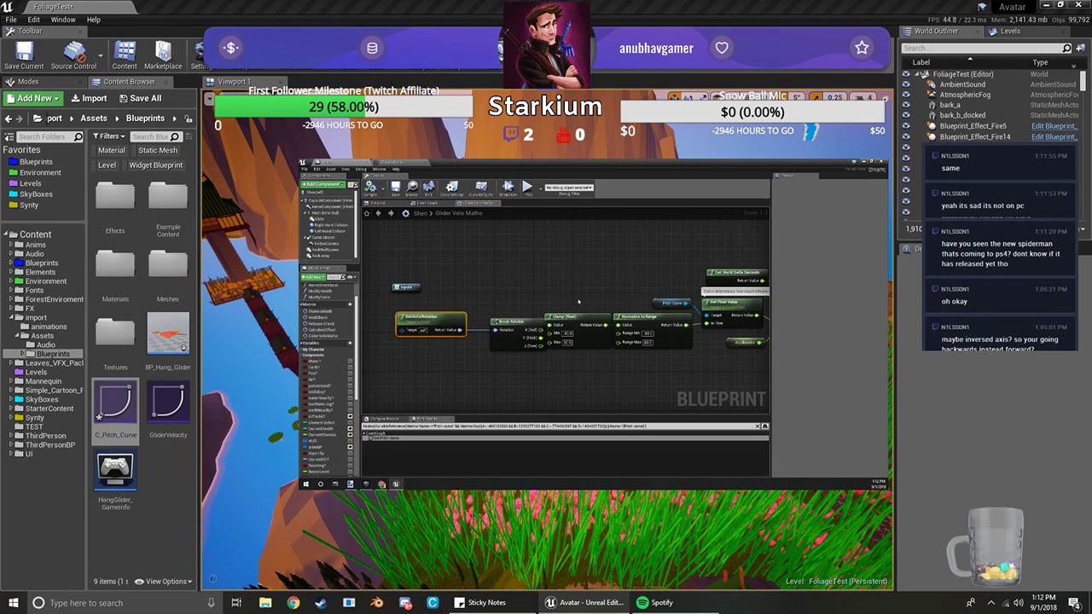
{"action": "left_click_drag", "start_coordinate": [522, 322], "coordinate": [503, 322]}
{"action": "left_click_drag", "start_coordinate": [580, 319], "coordinate": [568, 319]}
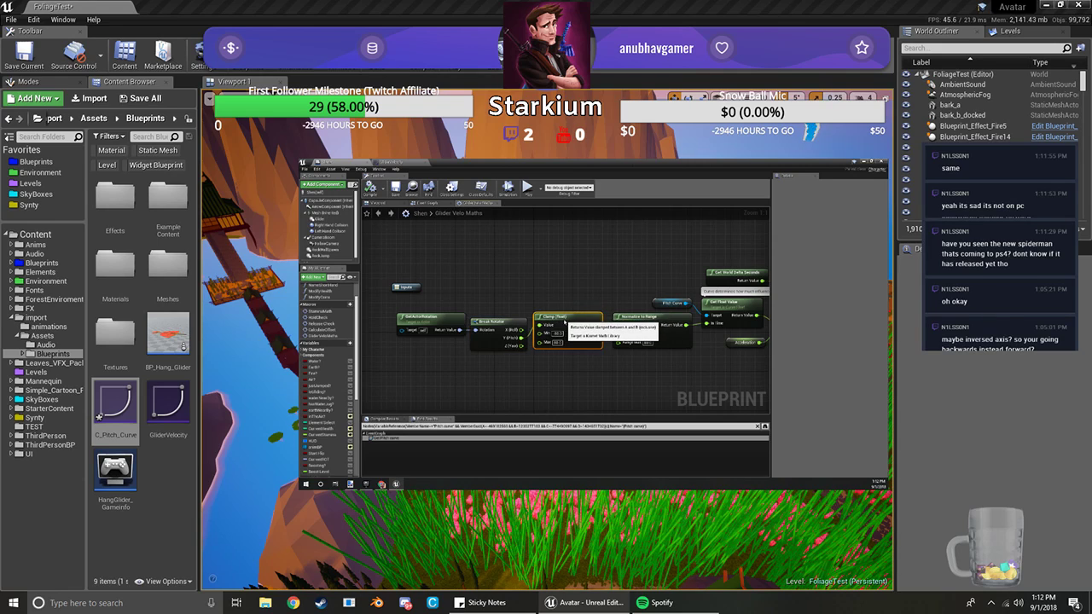
Select the Pitch Curve node in the macro and choose C_Pitch_Curve as the variable's default asset
{"action": "right_click_drag", "start_coordinate": [659, 303], "coordinate": [603, 309]}
{"action": "left_click", "coordinate": [602, 309]}
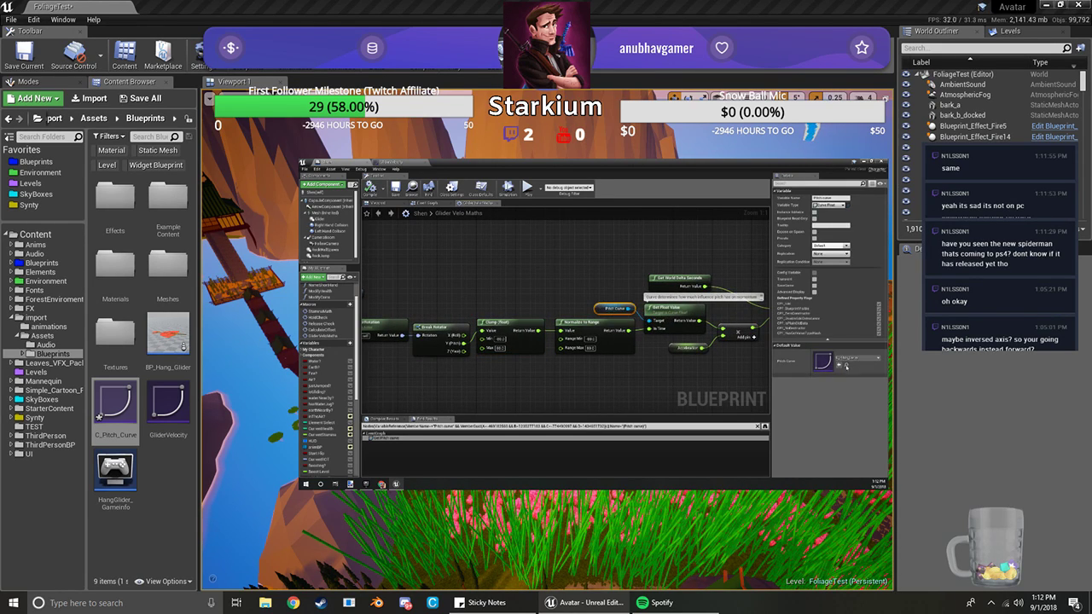
{"action": "left_click", "coordinate": [846, 359]}
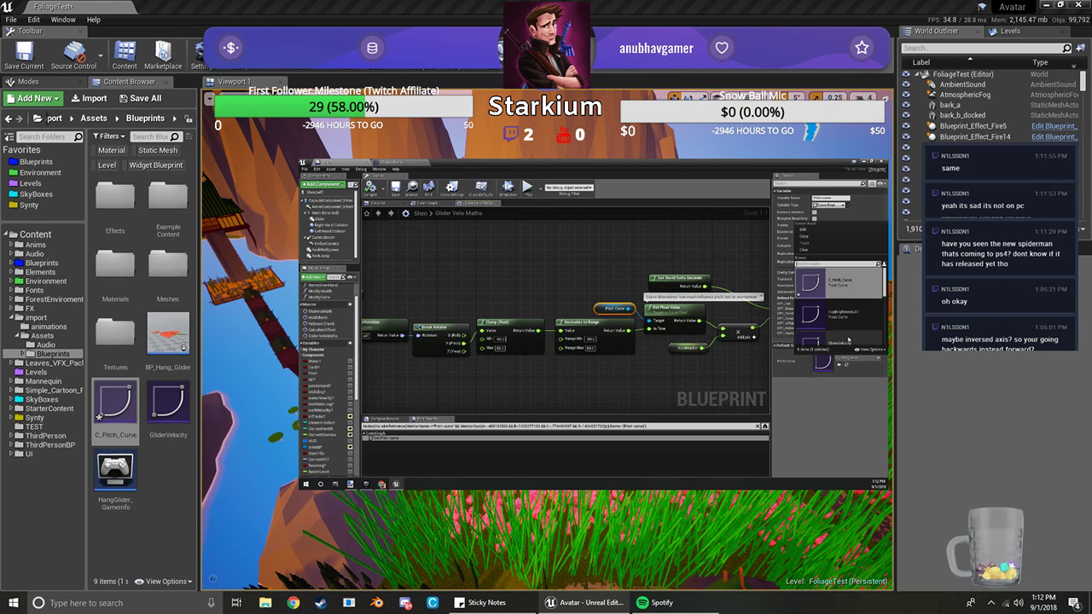
{"action": "left_click", "coordinate": [832, 281]}
Examine the macro's pitch clamp, range normalization and curve lookup, including the Acceleration variable's settings
{"action": "right_click_drag", "start_coordinate": [660, 377], "coordinate": [614, 369]}
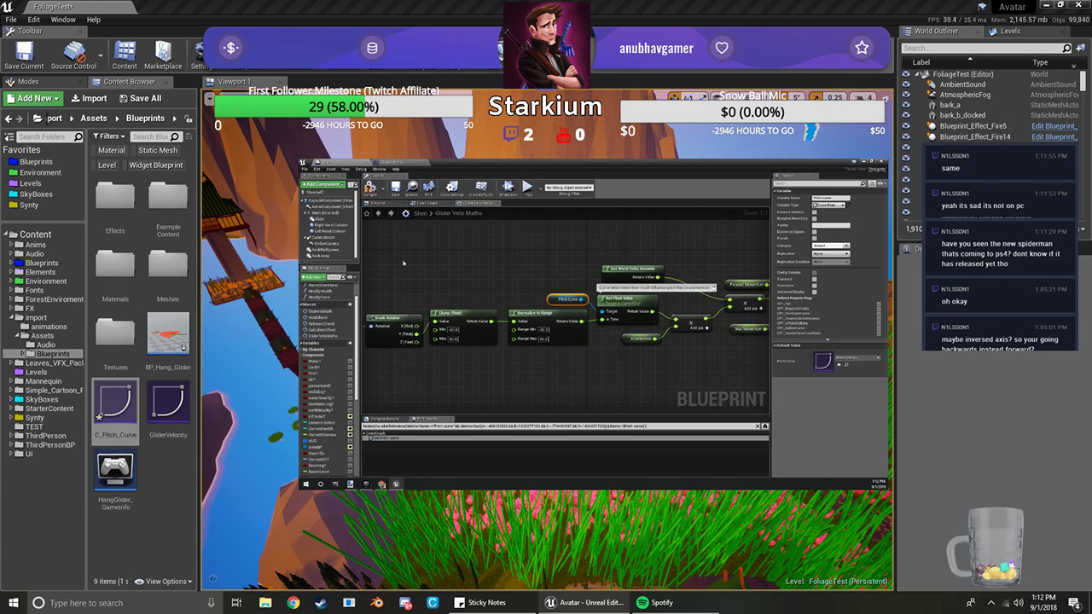
{"action": "right_click_drag", "start_coordinate": [433, 257], "coordinate": [546, 289]}
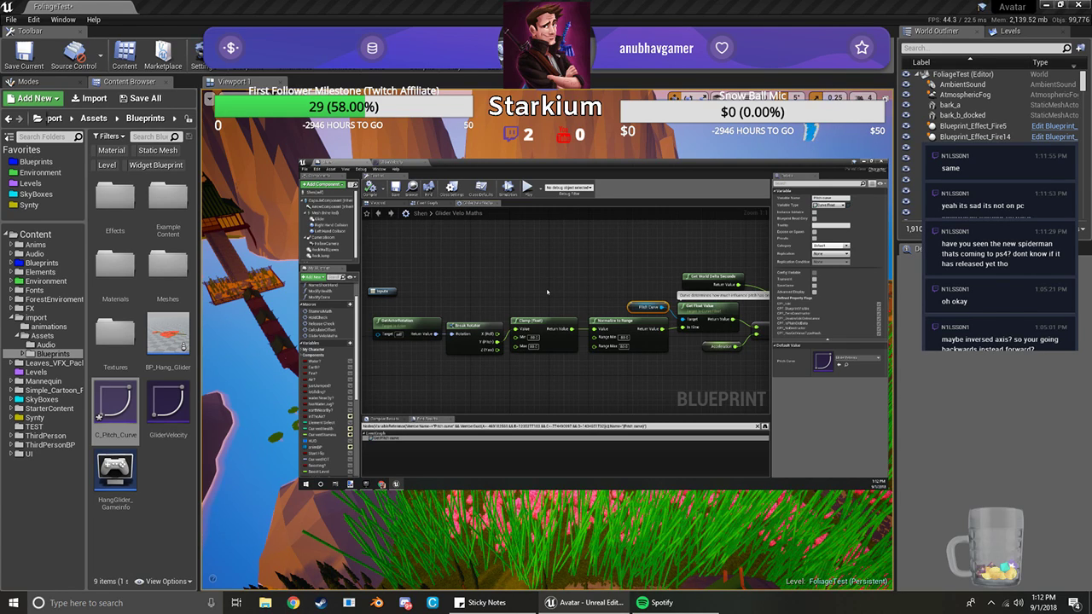
{"action": "right_click_drag", "start_coordinate": [555, 294], "coordinate": [529, 264]}
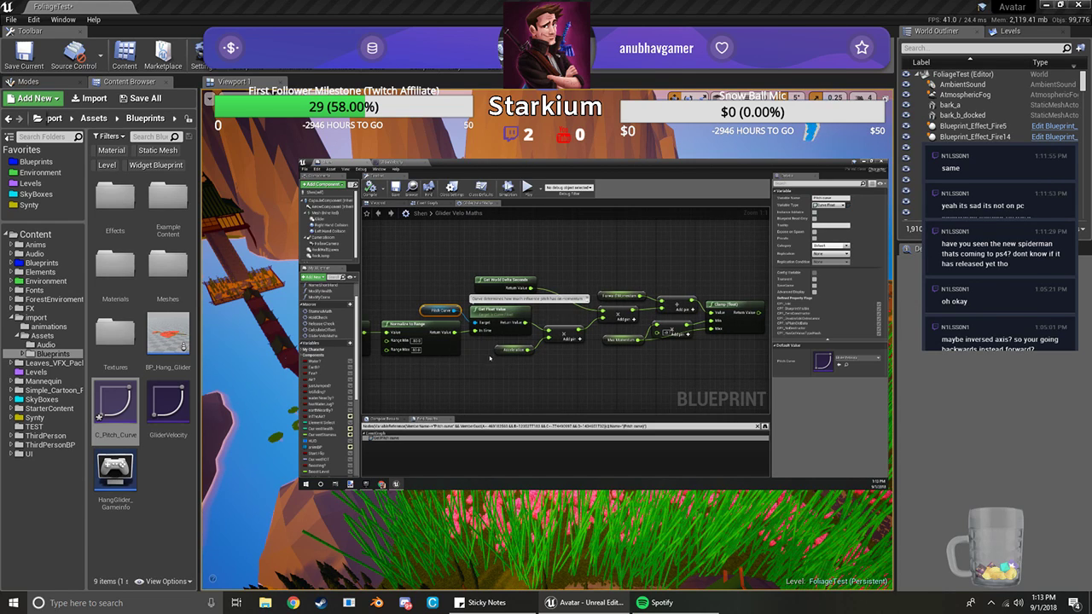
{"action": "left_click", "coordinate": [499, 348]}
{"action": "right_click_drag", "start_coordinate": [442, 384], "coordinate": [569, 360]}
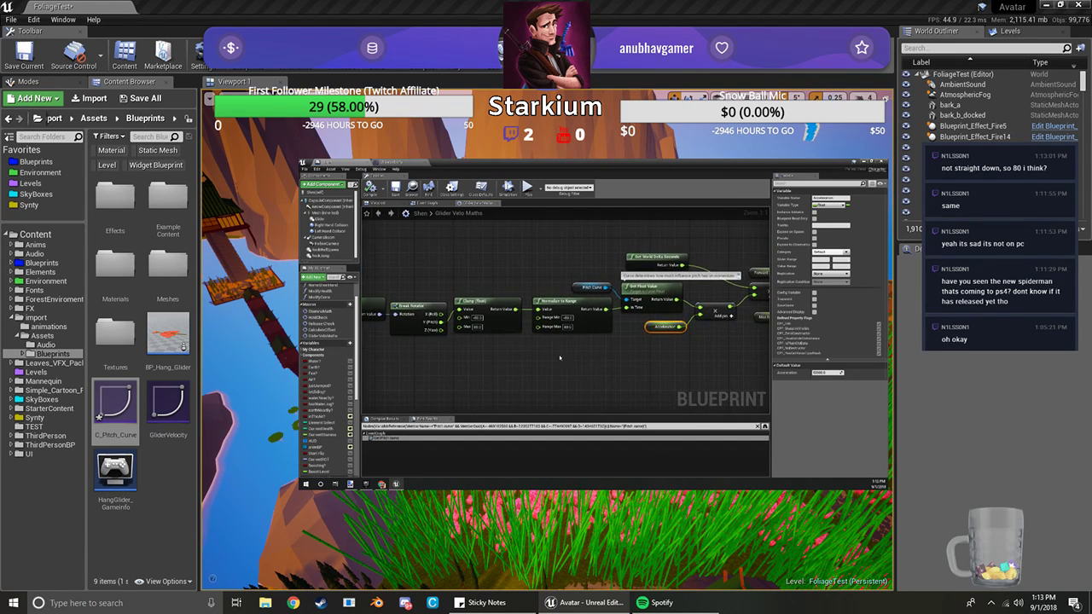
{"action": "right_click_drag", "start_coordinate": [499, 347], "coordinate": [485, 349]}
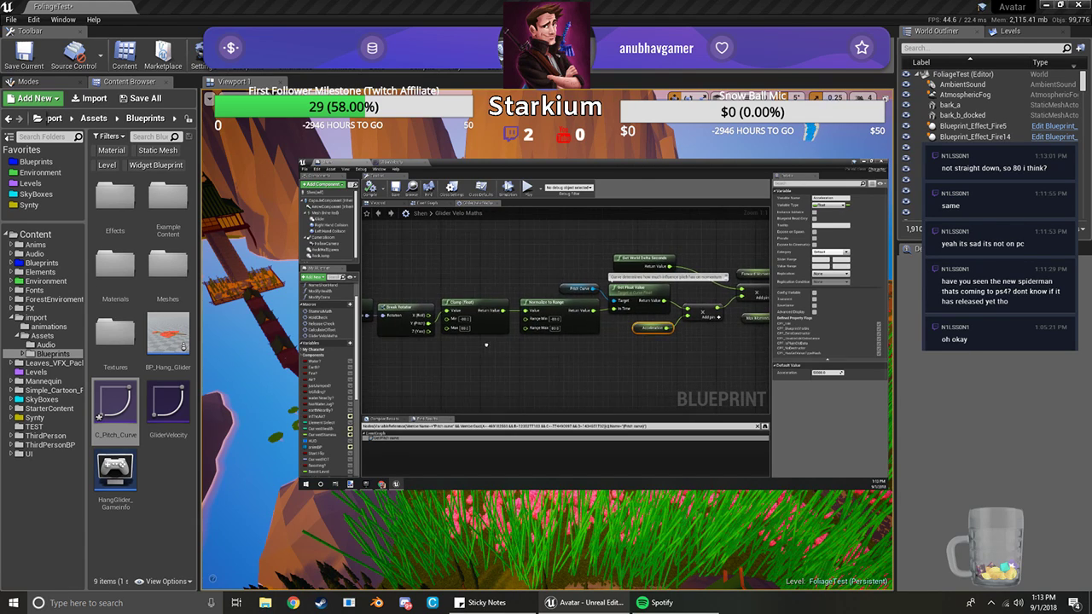
{"action": "right_click_drag", "start_coordinate": [505, 290], "coordinate": [399, 307]}
{"action": "right_click_drag", "start_coordinate": [483, 356], "coordinate": [470, 355]}
Reposition the Get World Delta Seconds node and move the Outputs node up and away from the final Clamp
{"action": "left_click_drag", "start_coordinate": [491, 269], "coordinate": [542, 272]}
{"action": "right_click_drag", "start_coordinate": [543, 271], "coordinate": [436, 258]}
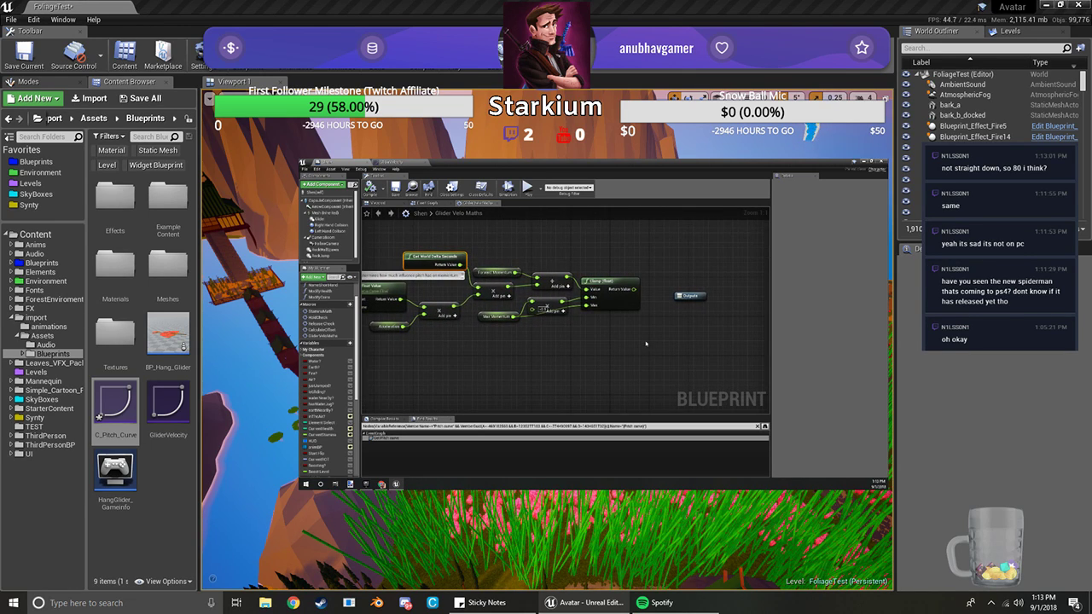
{"action": "left_click_drag", "start_coordinate": [689, 296], "coordinate": [710, 255]}
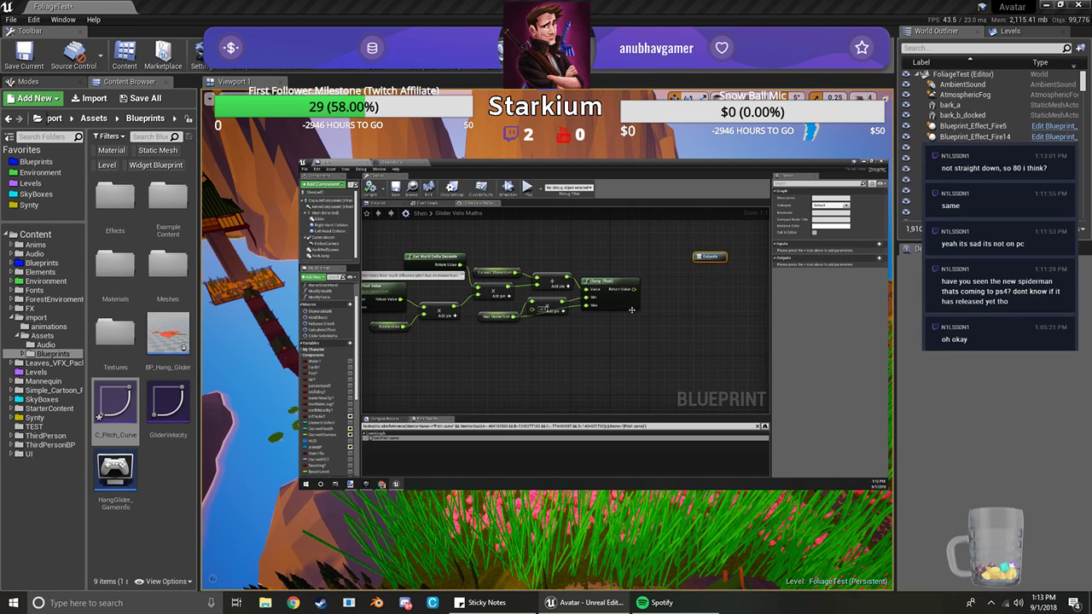
Examine the settings of the macro's Forward Momentum, Max Momentum and Acceleration variables
{"action": "right_click_drag", "start_coordinate": [539, 342], "coordinate": [567, 352]}
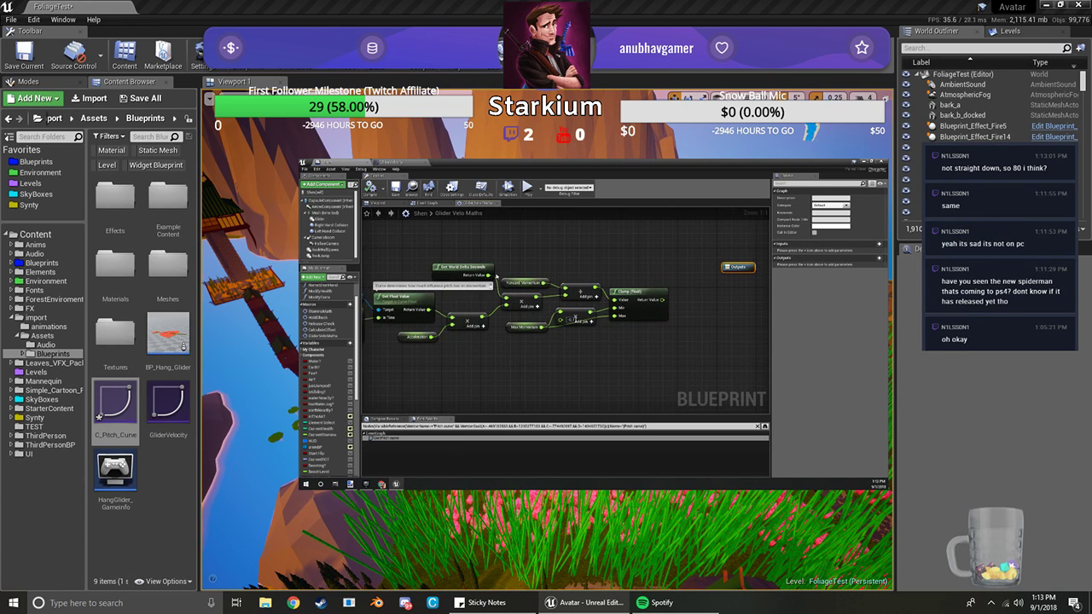
{"action": "left_click", "coordinate": [505, 280]}
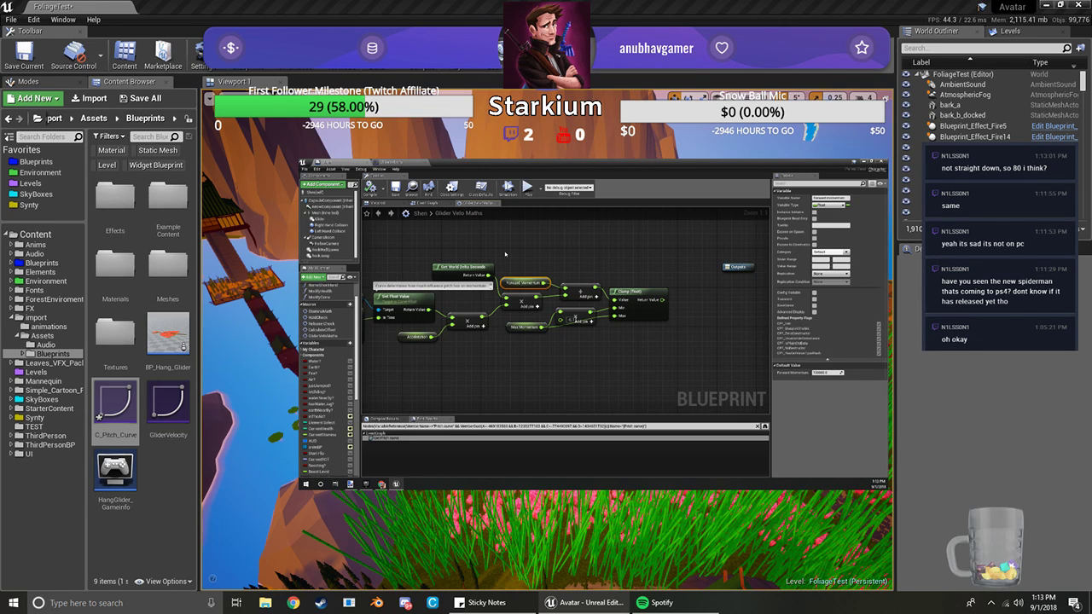
{"action": "right_click_drag", "start_coordinate": [504, 253], "coordinate": [529, 252]}
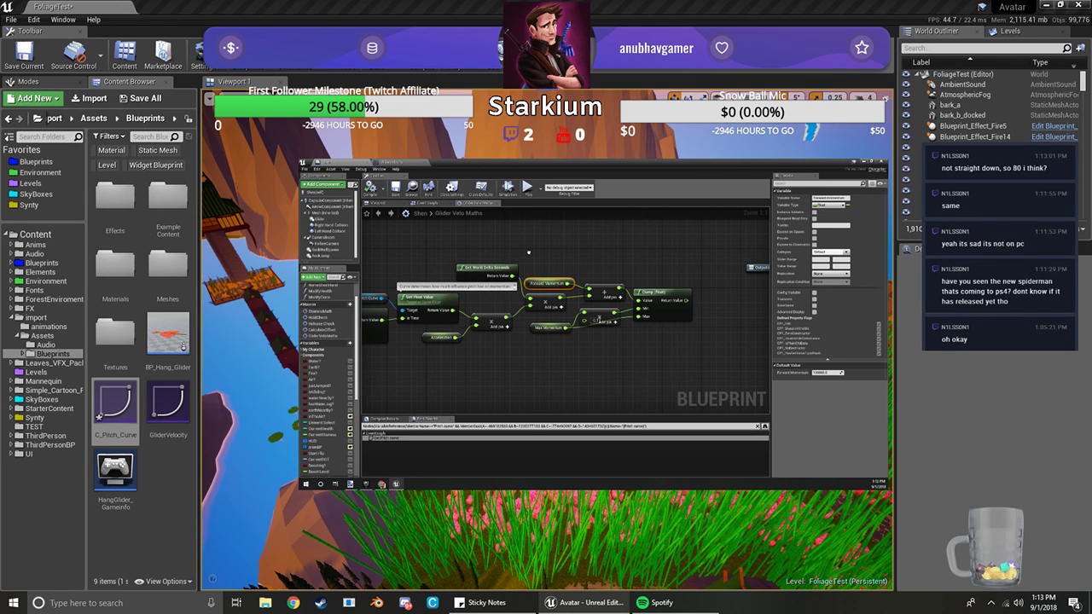
{"action": "right_click_drag", "start_coordinate": [529, 253], "coordinate": [534, 254]}
{"action": "left_click", "coordinate": [552, 328]}
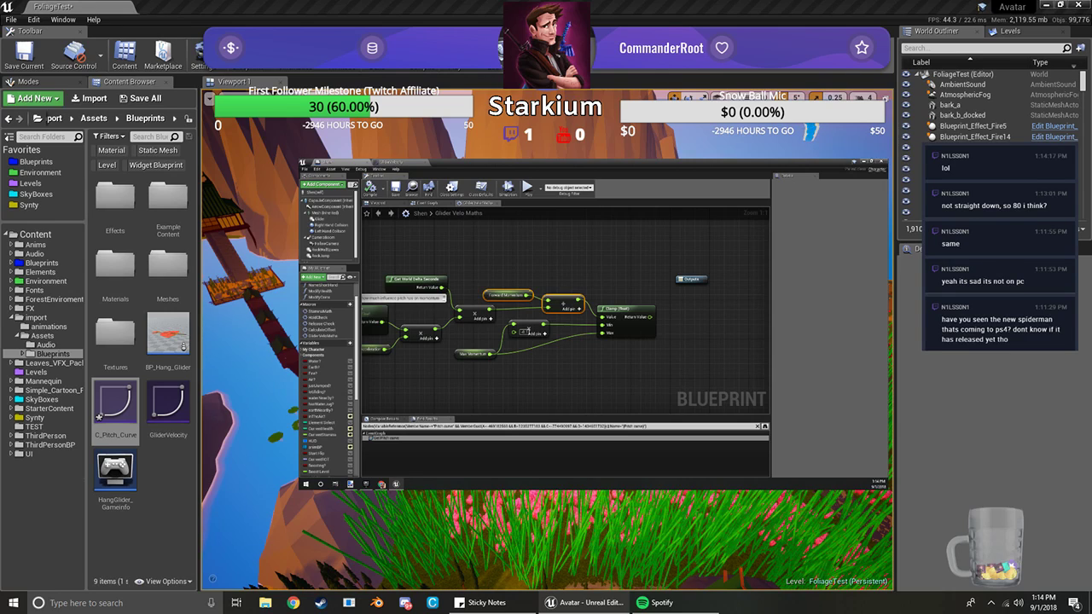
{"action": "right_click_drag", "start_coordinate": [464, 279], "coordinate": [519, 277]}
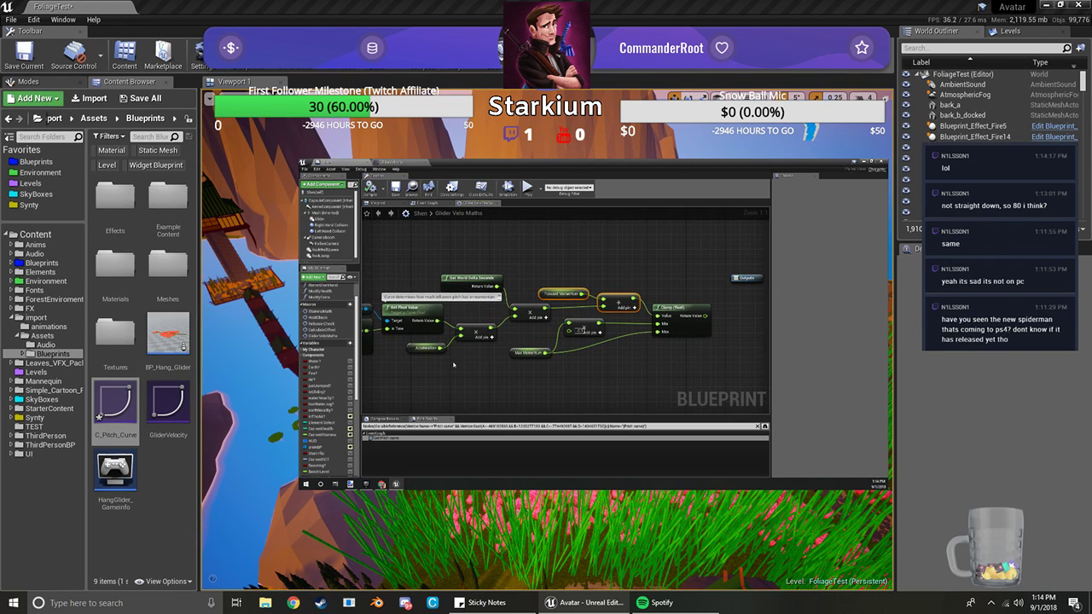
{"action": "right_click_drag", "start_coordinate": [453, 365], "coordinate": [456, 367]}
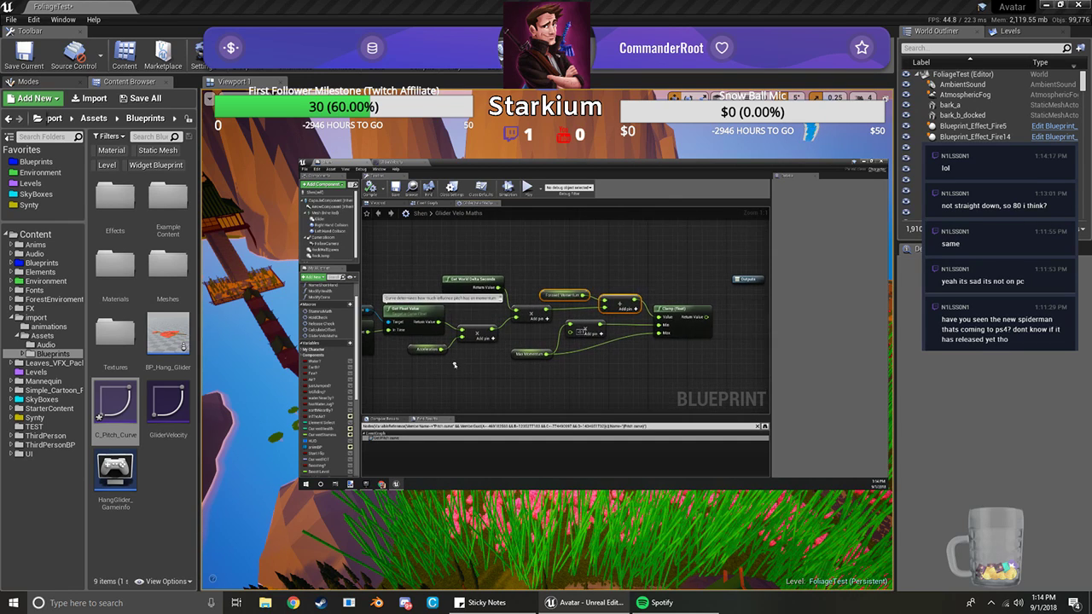
{"action": "left_click", "coordinate": [427, 348]}
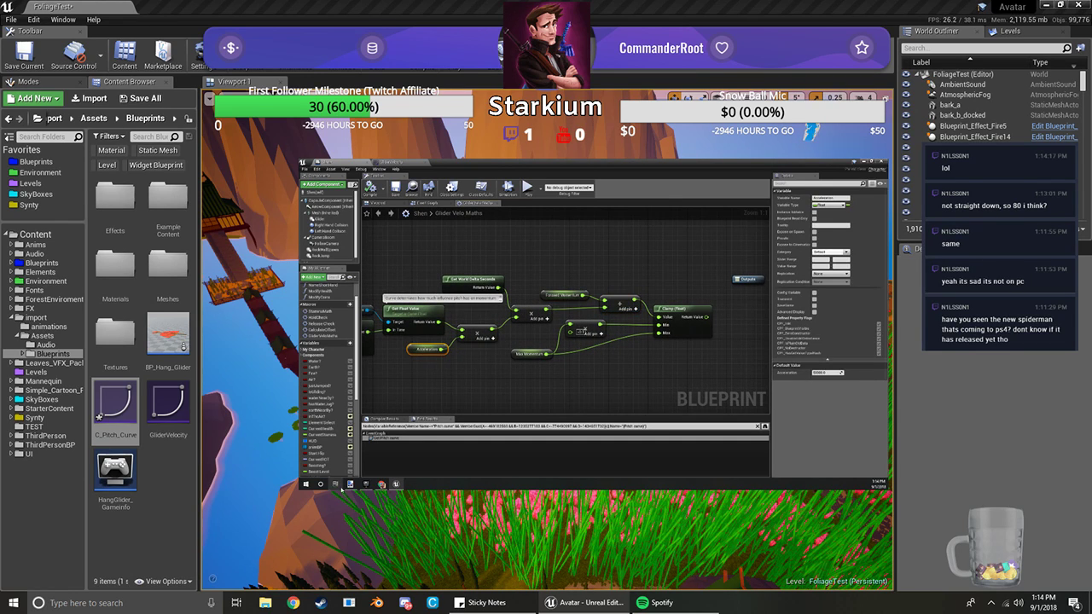
Switch to the web browser and search Google in a new tab for "rate of acceleration for a falling object"
{"action": "left_click", "coordinate": [381, 484]}
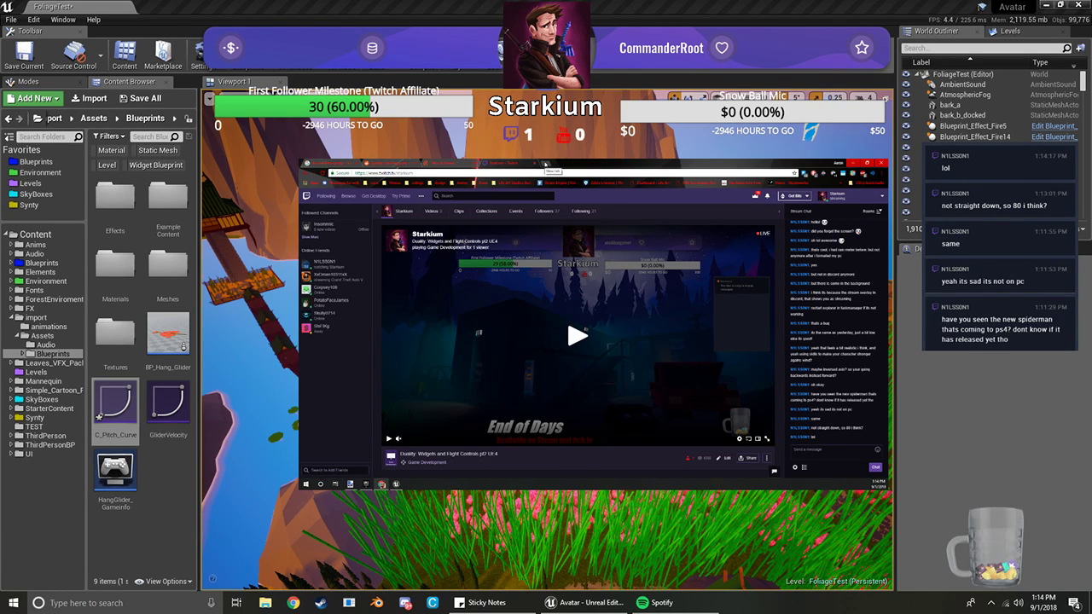
{"action": "left_click", "coordinate": [546, 162]}
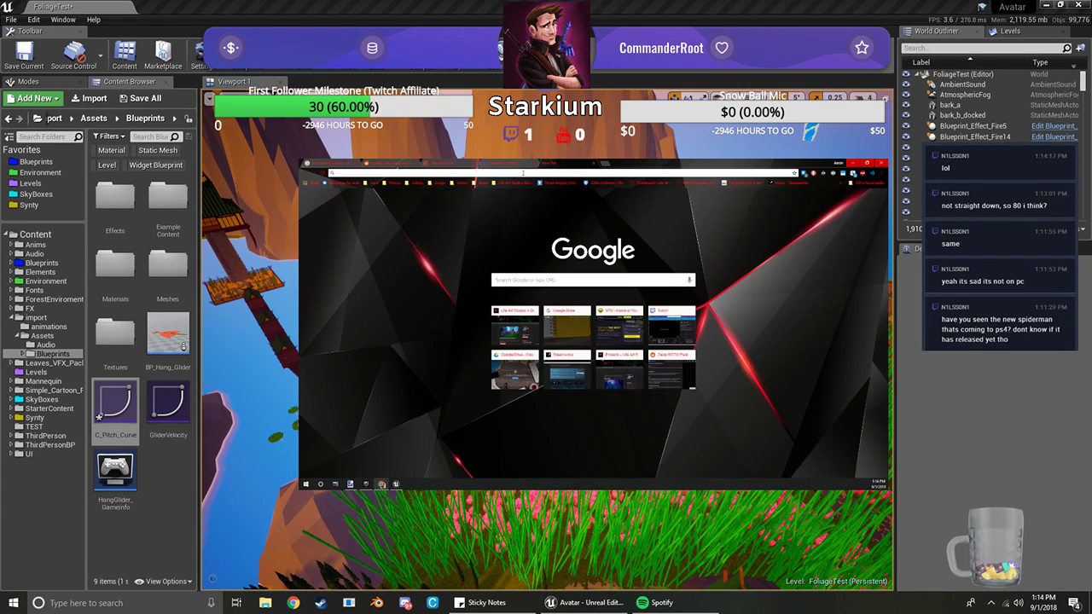
{"action": "type", "text": "rate "}
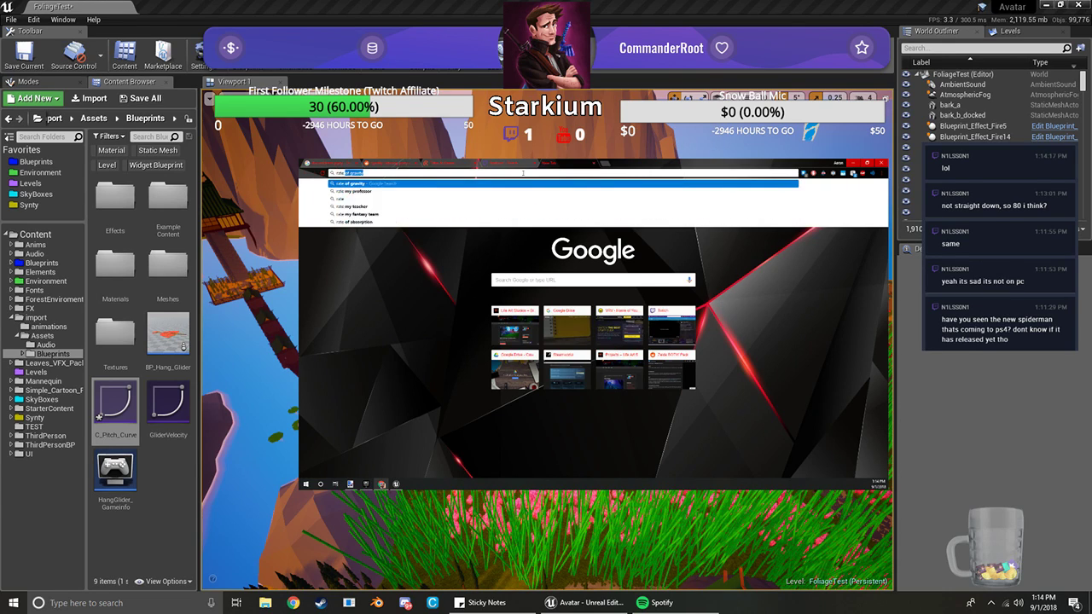
{"action": "type", "text": "of accelerat"}
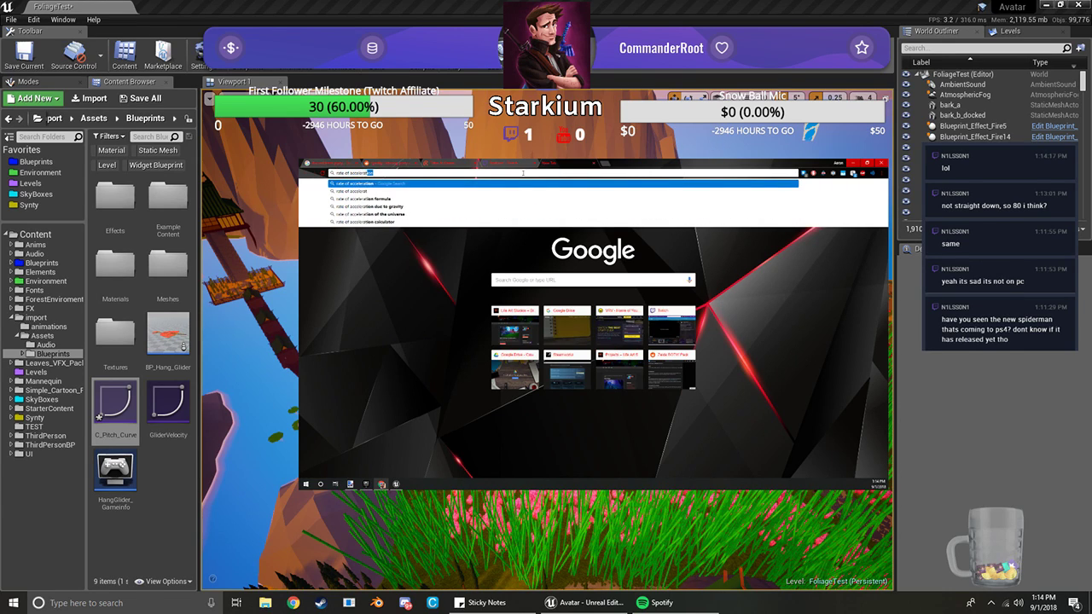
{"action": "type", "text": "ion for a fal"}
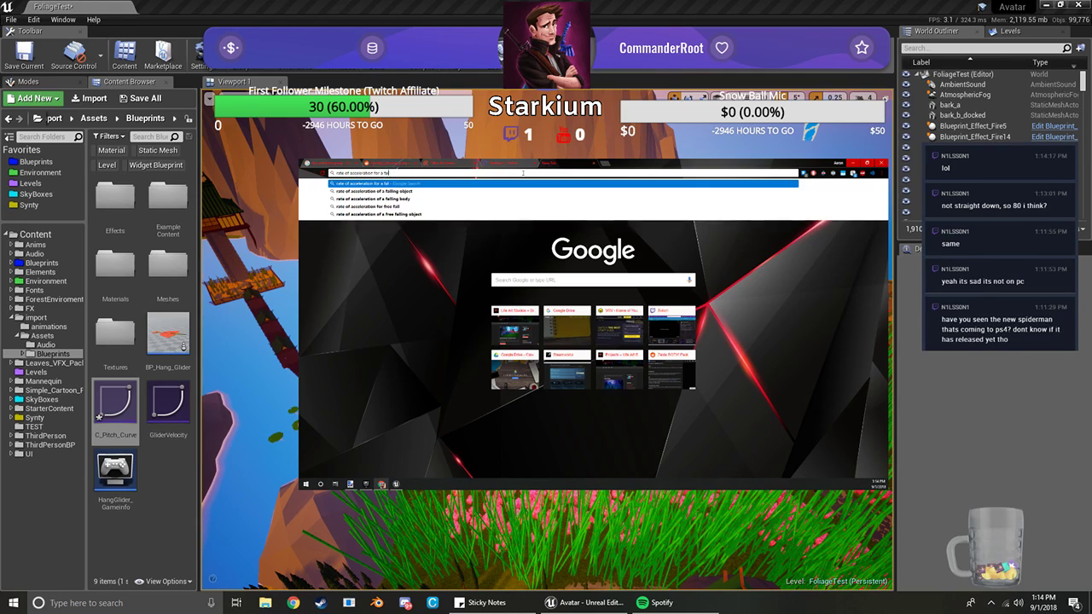
{"action": "type", "text": "ling object"}
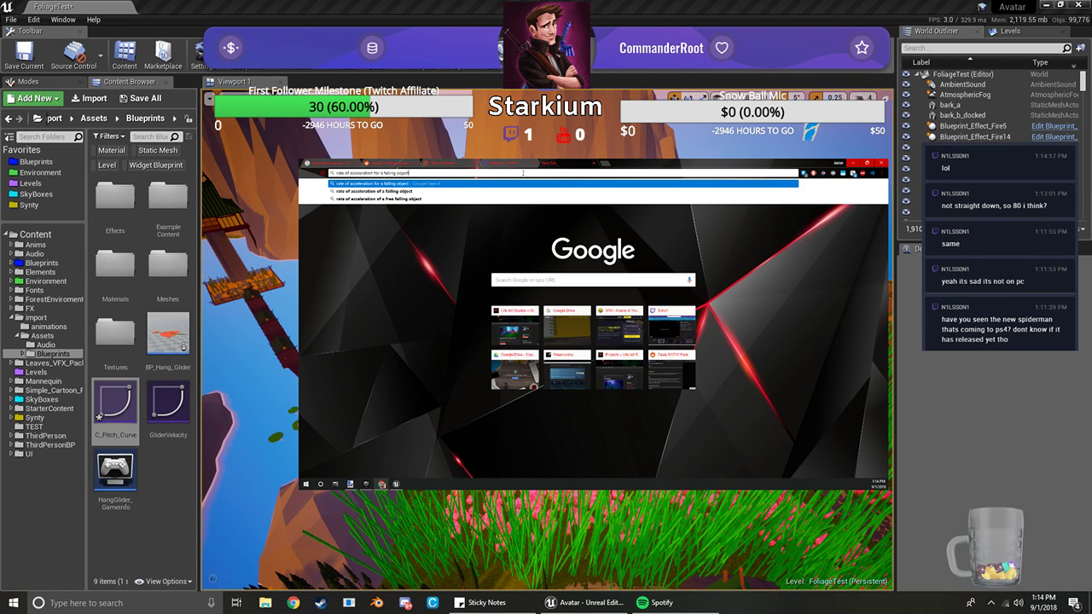
{"action": "key", "text": "Return"}
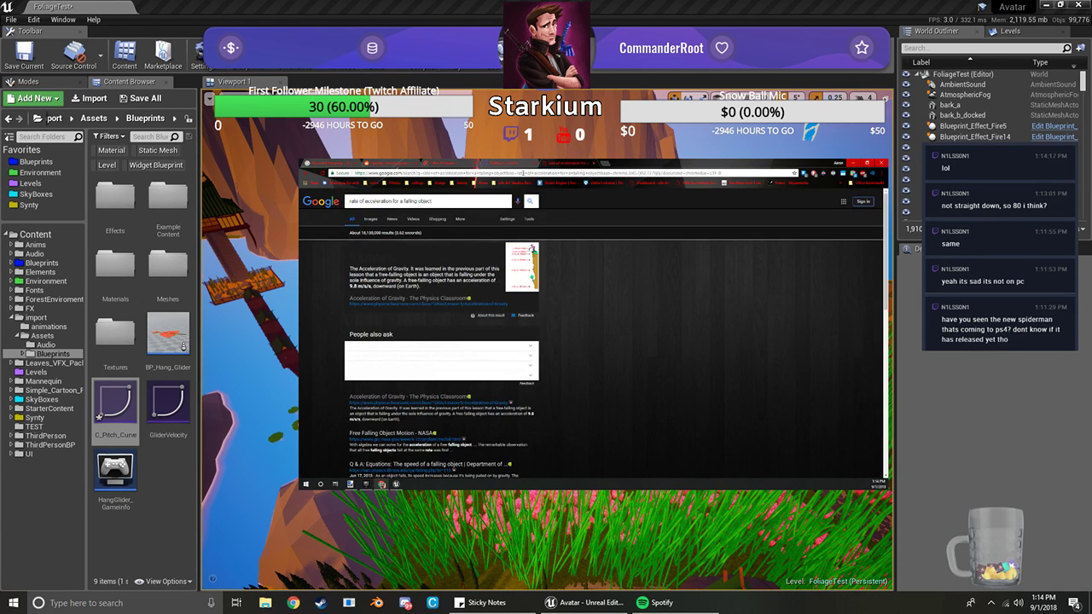
Replace the Google query with "rate of acceleration for a glider" and look through the results
{"action": "left_click_drag", "start_coordinate": [458, 201], "coordinate": [345, 204]}
{"action": "key", "text": "BackSpace"}
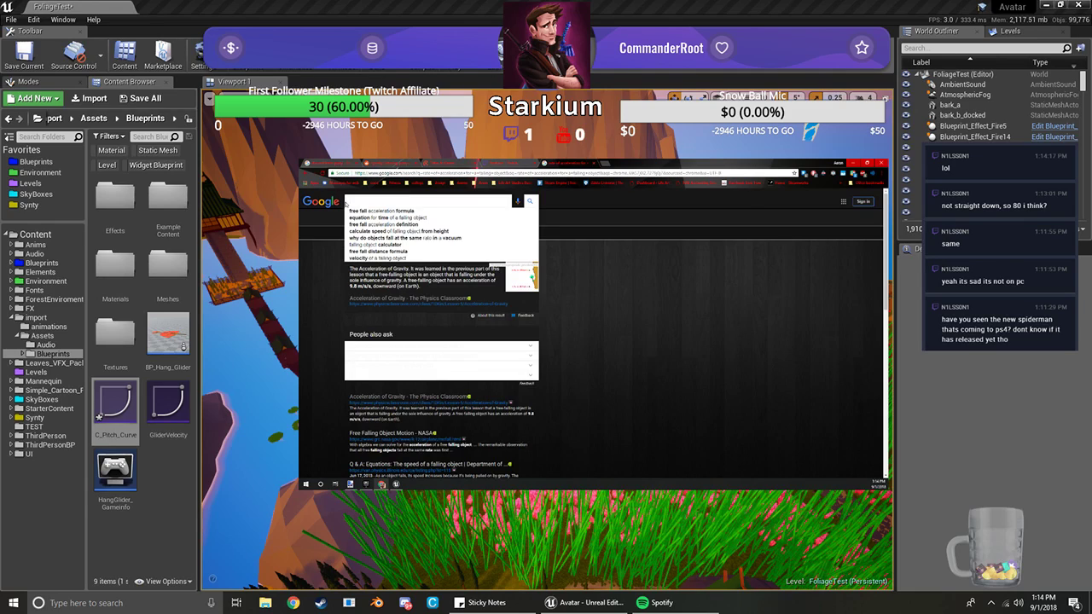
{"action": "key", "text": "Escape"}
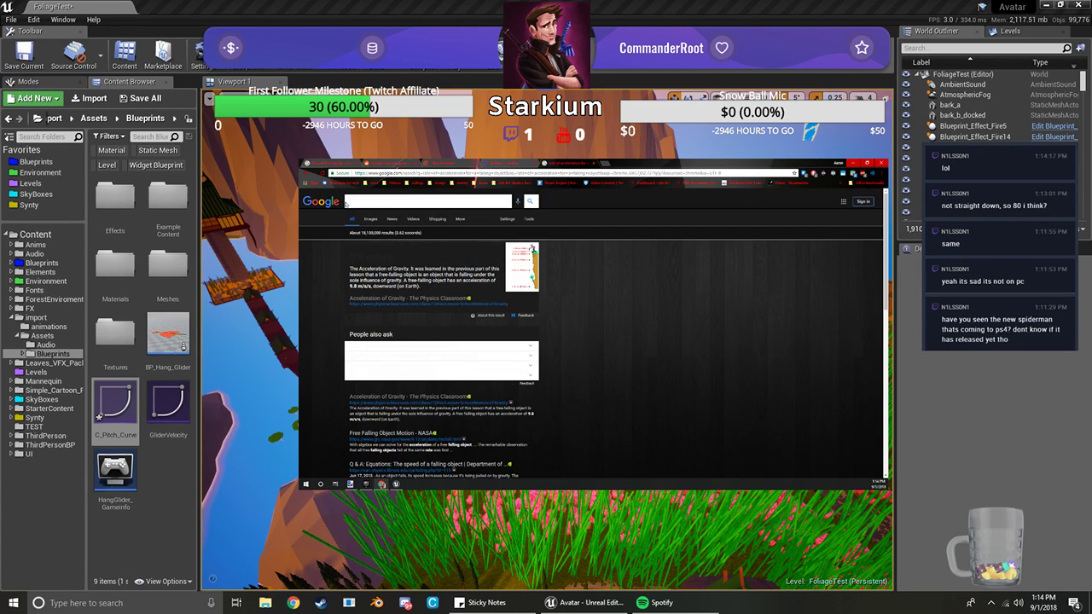
{"action": "type", "text": "rate of a"}
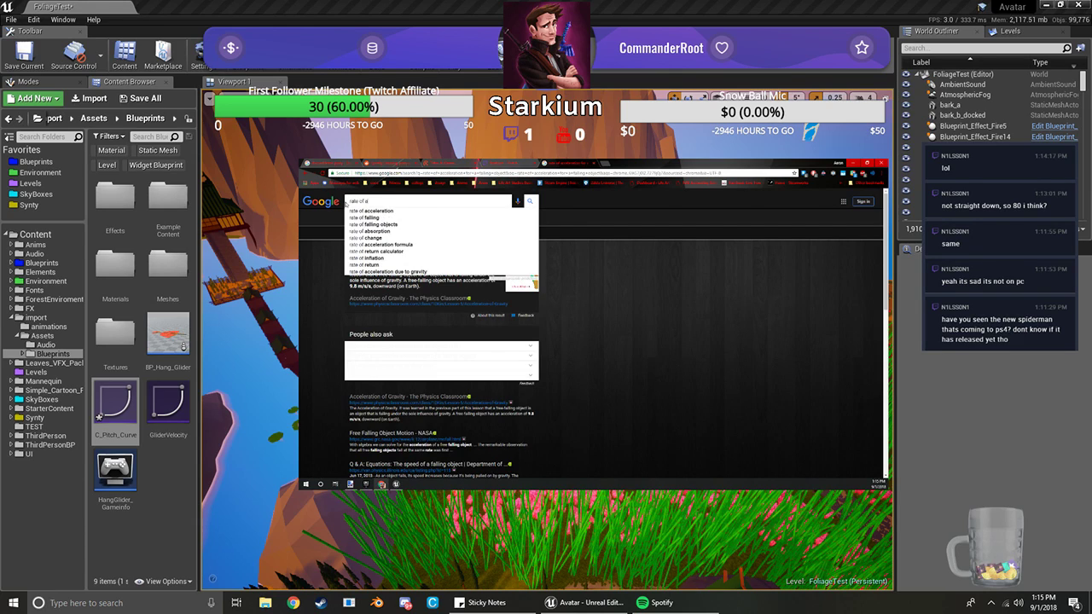
{"action": "type", "text": "cceleration"}
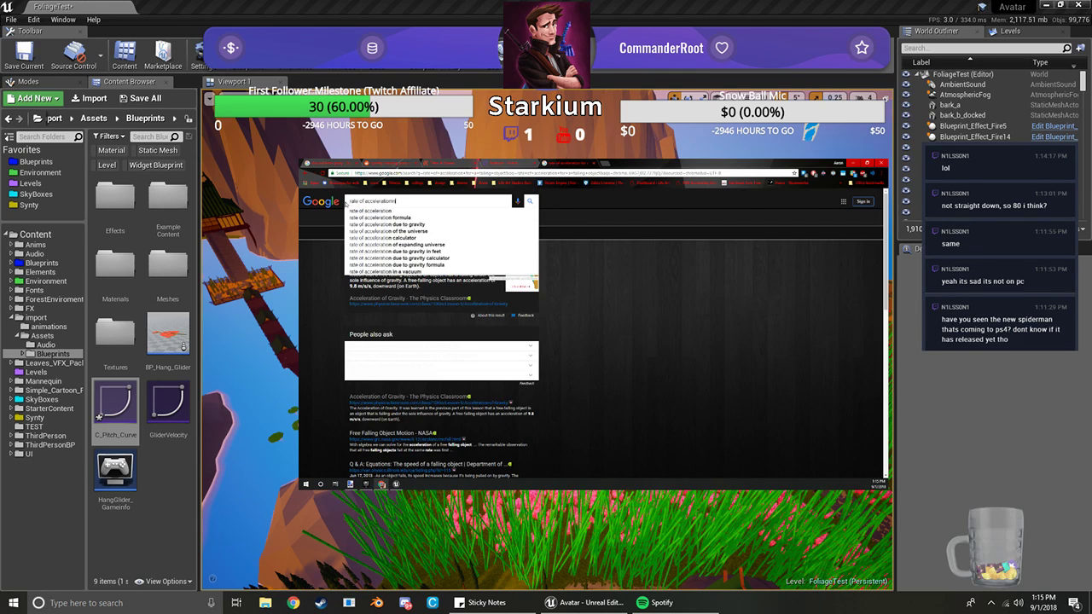
{"action": "type", "text": " for a"}
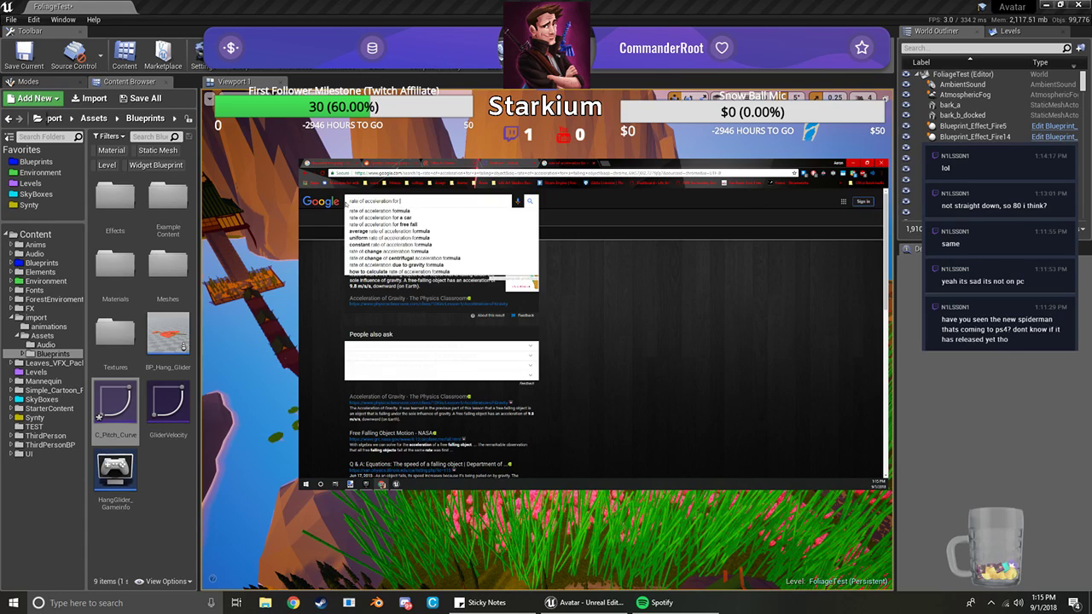
{"action": "type", "text": " glider"}
{"action": "key", "text": "Return"}
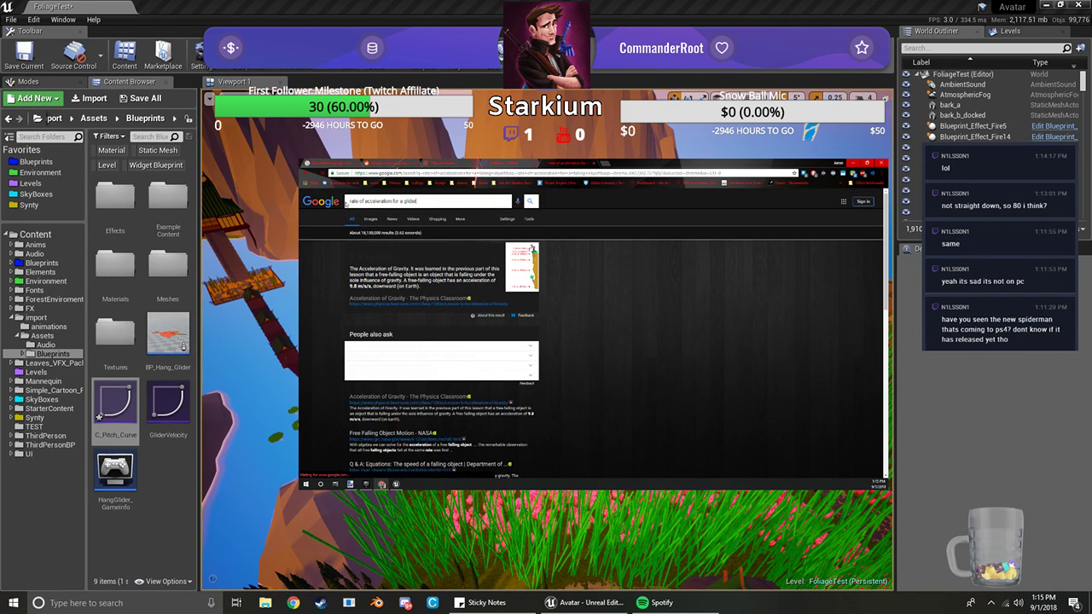
{"action": "scroll", "coordinate": [381, 369], "scroll_direction": "down", "scroll_amount": 3}
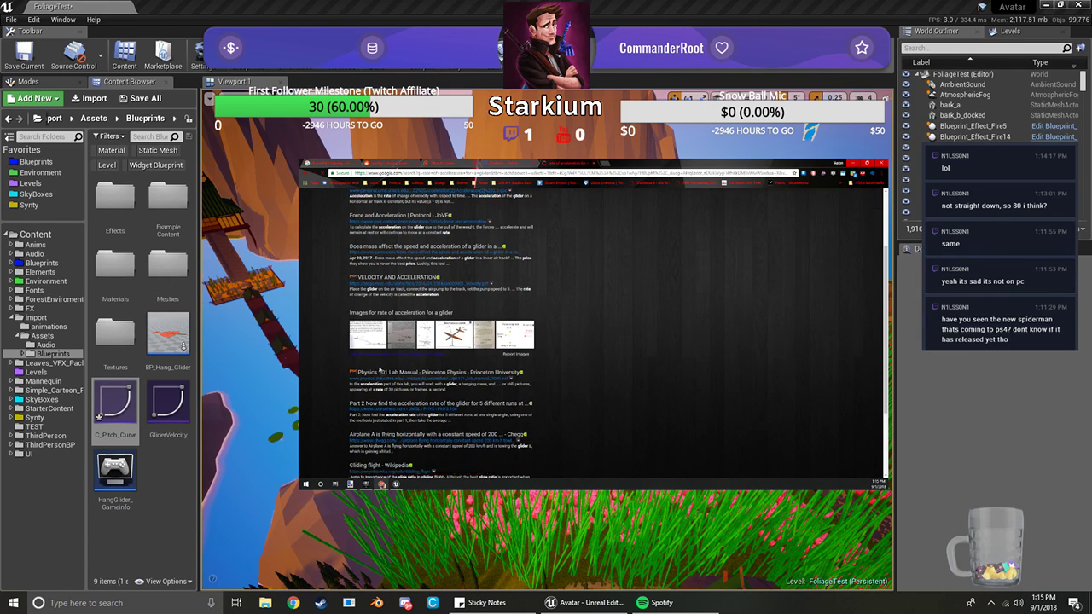
Examine the image results on glider forces, glide angle and distance over time, then close the search tab and return to the macro
{"action": "left_click", "coordinate": [454, 335]}
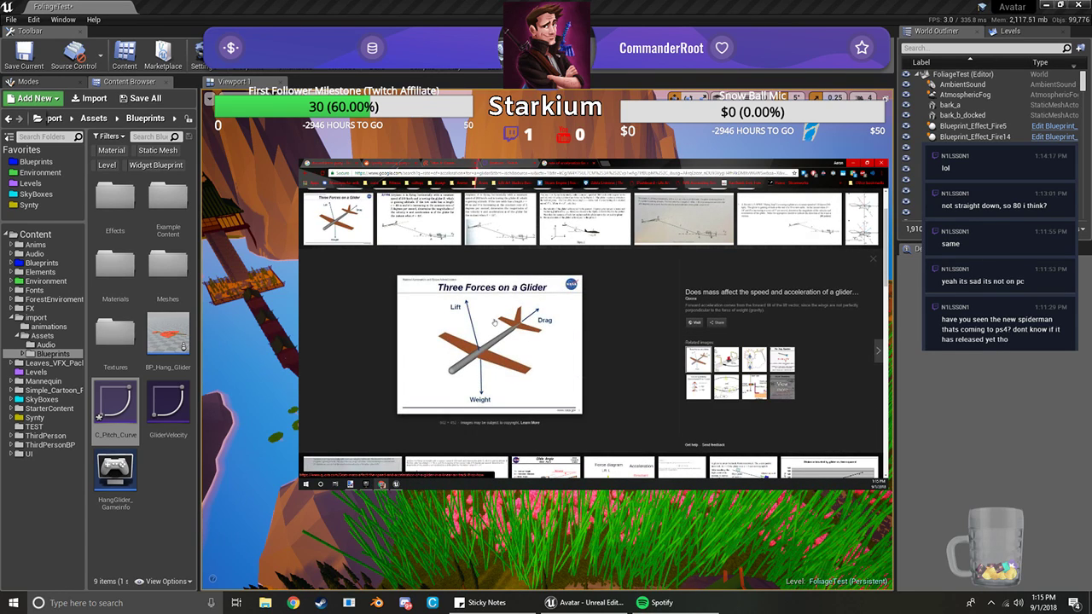
{"action": "scroll", "coordinate": [459, 286], "scroll_direction": "up", "scroll_amount": 2}
{"action": "left_click", "coordinate": [455, 288]}
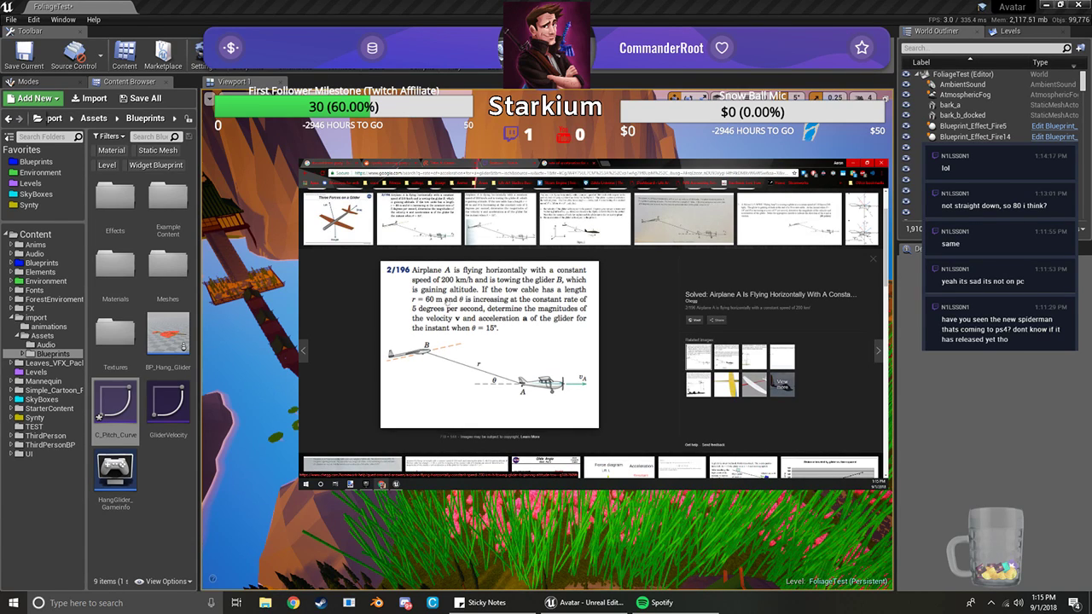
{"action": "scroll", "coordinate": [666, 331], "scroll_direction": "up", "scroll_amount": 1}
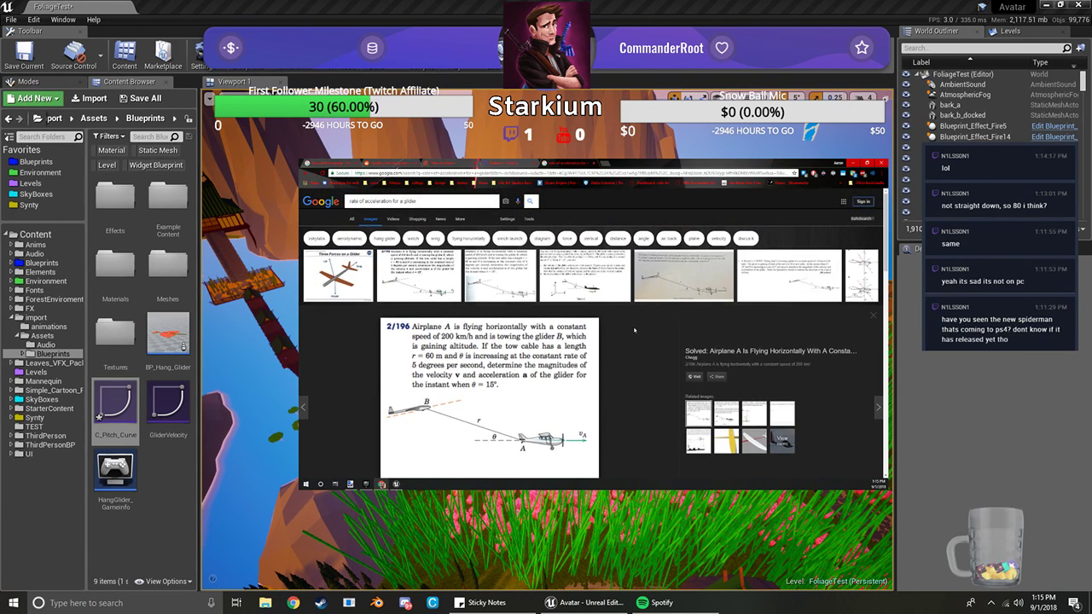
{"action": "scroll", "coordinate": [634, 330], "scroll_direction": "down", "scroll_amount": 5}
{"action": "left_click", "coordinate": [550, 331]}
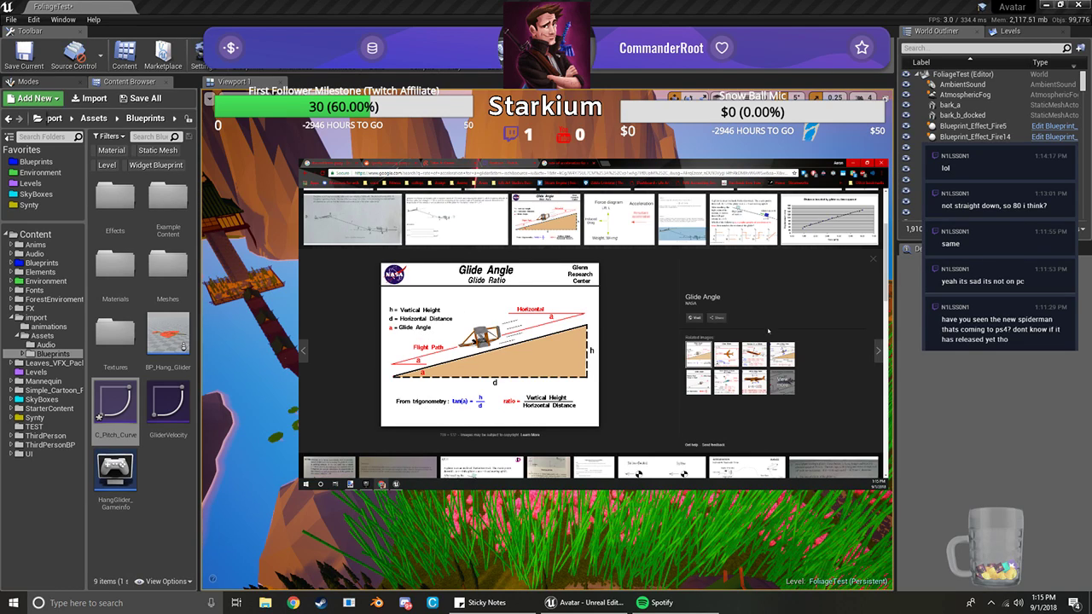
{"action": "scroll", "coordinate": [667, 313], "scroll_direction": "down", "scroll_amount": 1}
{"action": "scroll", "coordinate": [731, 295], "scroll_direction": "up", "scroll_amount": 3}
{"action": "left_click", "coordinate": [823, 275]}
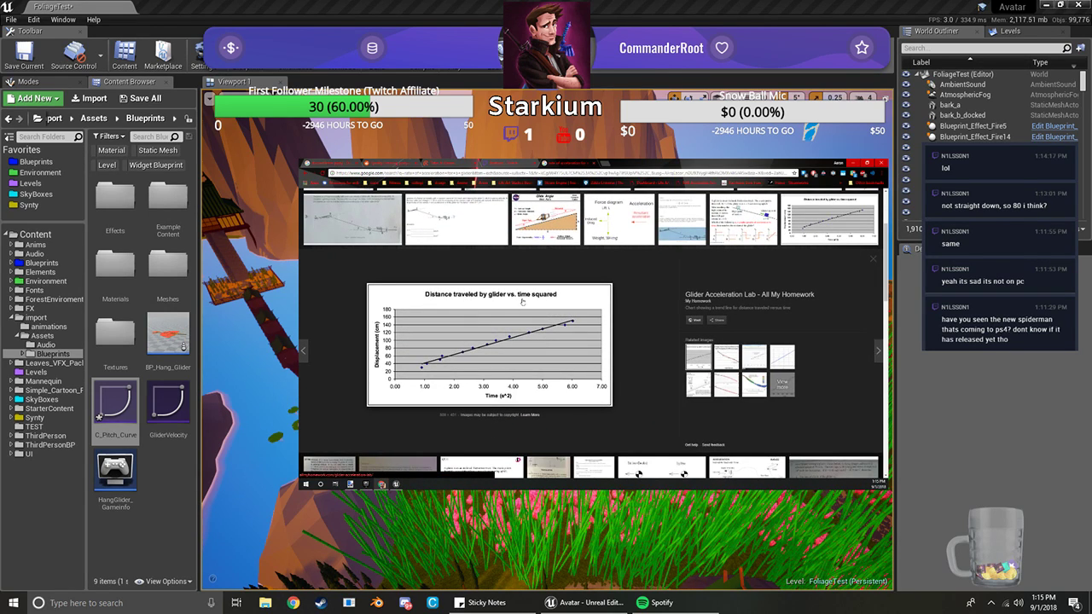
{"action": "scroll", "coordinate": [522, 300], "scroll_direction": "down", "scroll_amount": 5}
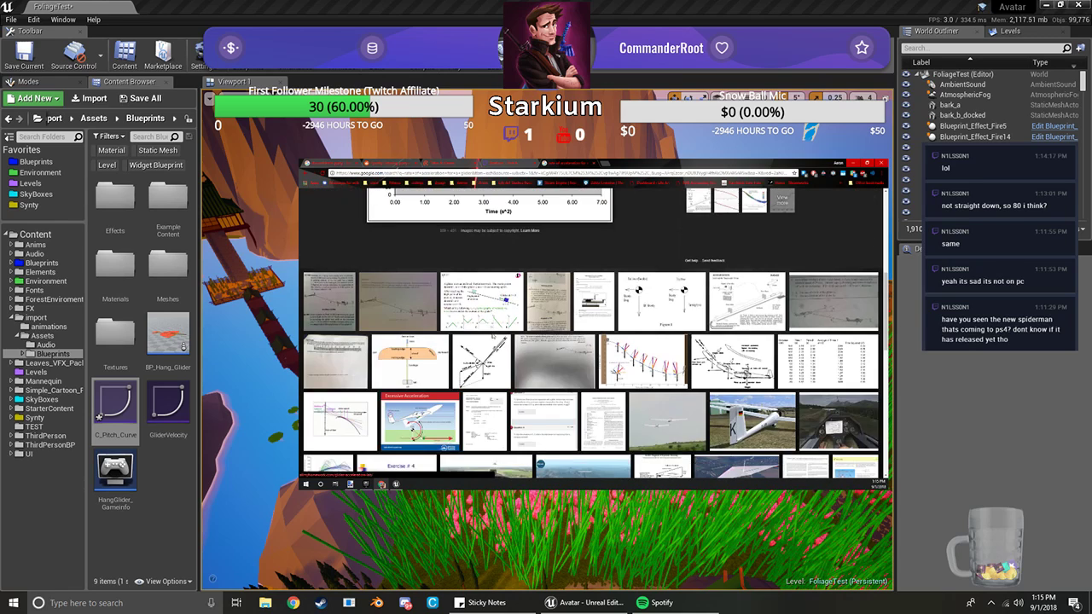
{"action": "scroll", "coordinate": [594, 332], "scroll_direction": "down", "scroll_amount": 3}
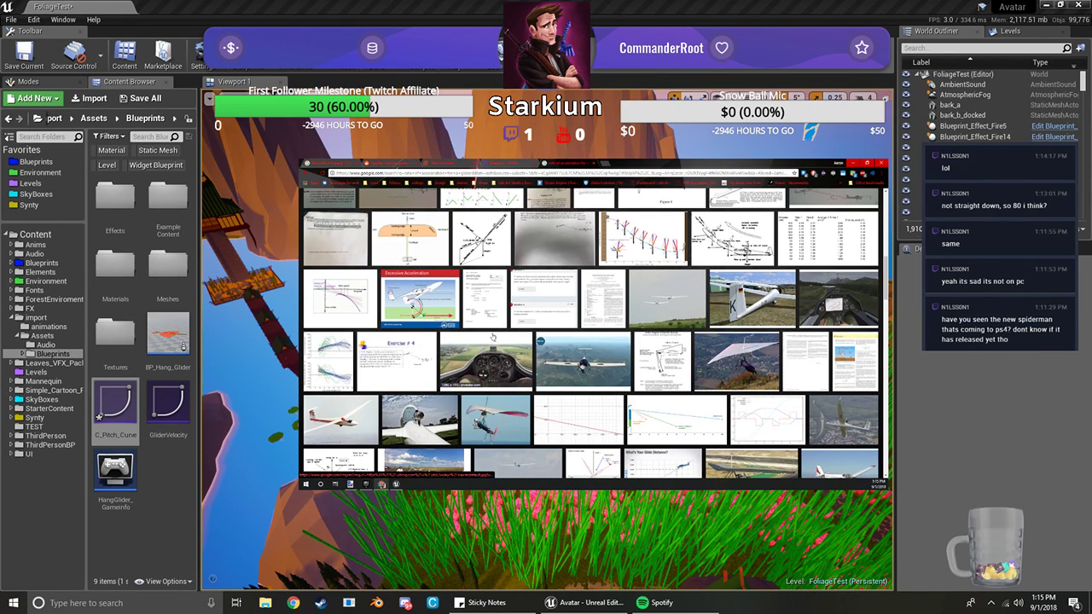
{"action": "scroll", "coordinate": [594, 333], "scroll_direction": "up", "scroll_amount": 4}
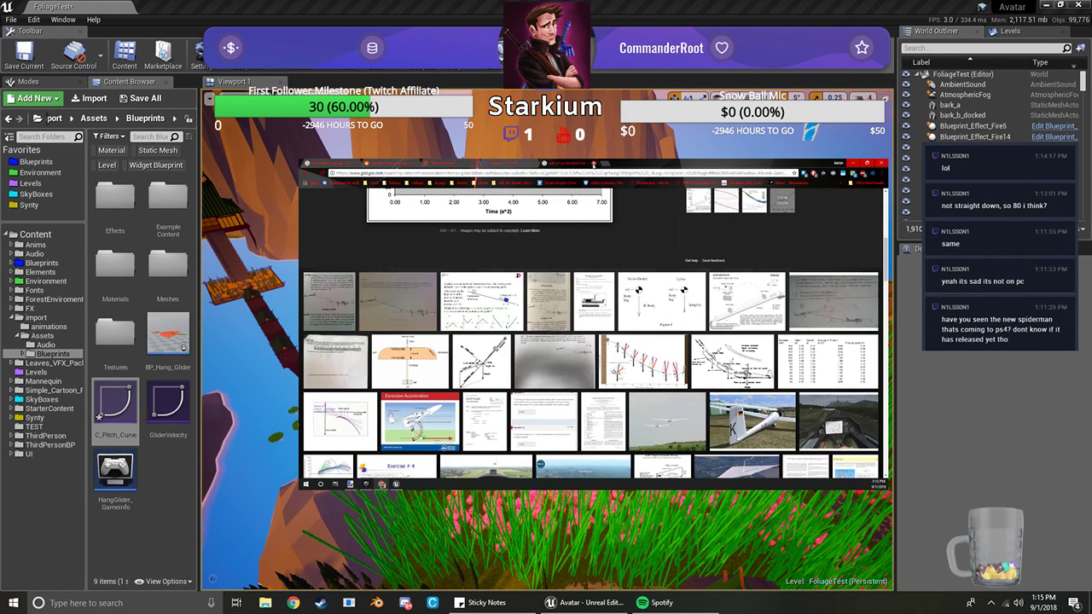
{"action": "left_click", "coordinate": [595, 164]}
{"action": "left_click", "coordinate": [853, 162]}
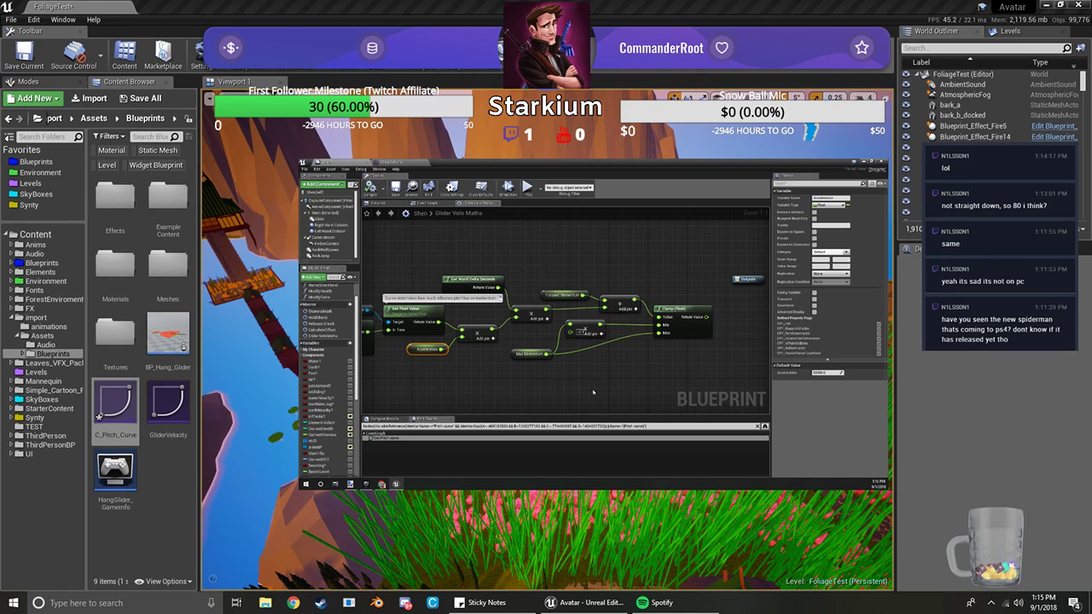
Set the Acceleration variable's default value to 500
{"action": "left_click", "coordinate": [833, 373]}
{"action": "type", "text": "500"}
{"action": "key", "text": "Return"}
Confirm the Forward Momentum variable's default value and set the Max Momentum variable's default value to 50
{"action": "right_click_drag", "start_coordinate": [543, 292], "coordinate": [521, 298]}
{"action": "left_click", "coordinate": [523, 300]}
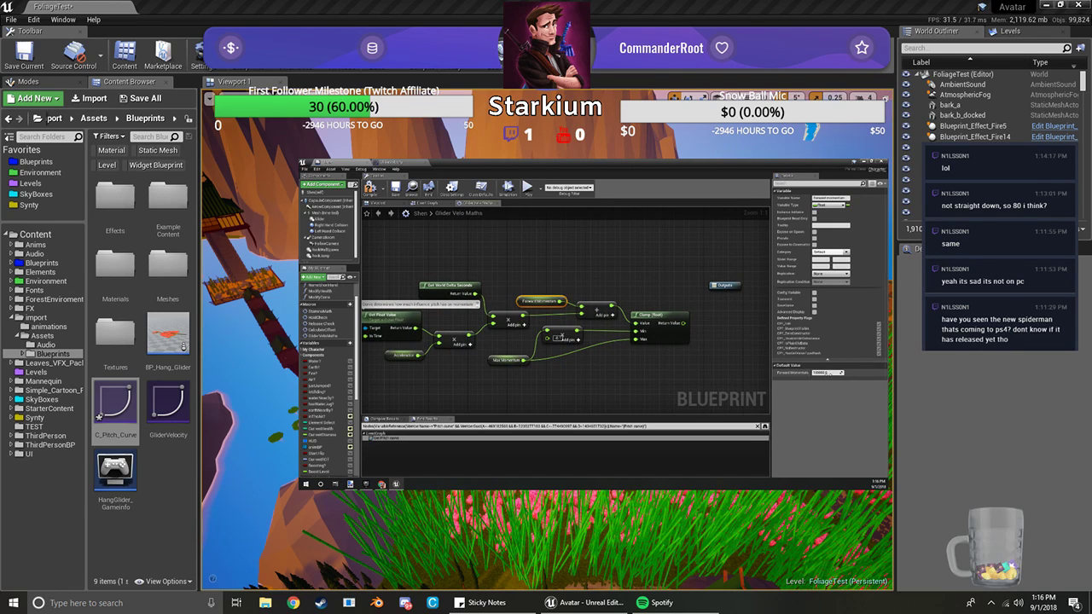
{"action": "key", "text": "Return"}
{"action": "left_click", "coordinate": [492, 359]}
{"action": "type", "text": "50"}
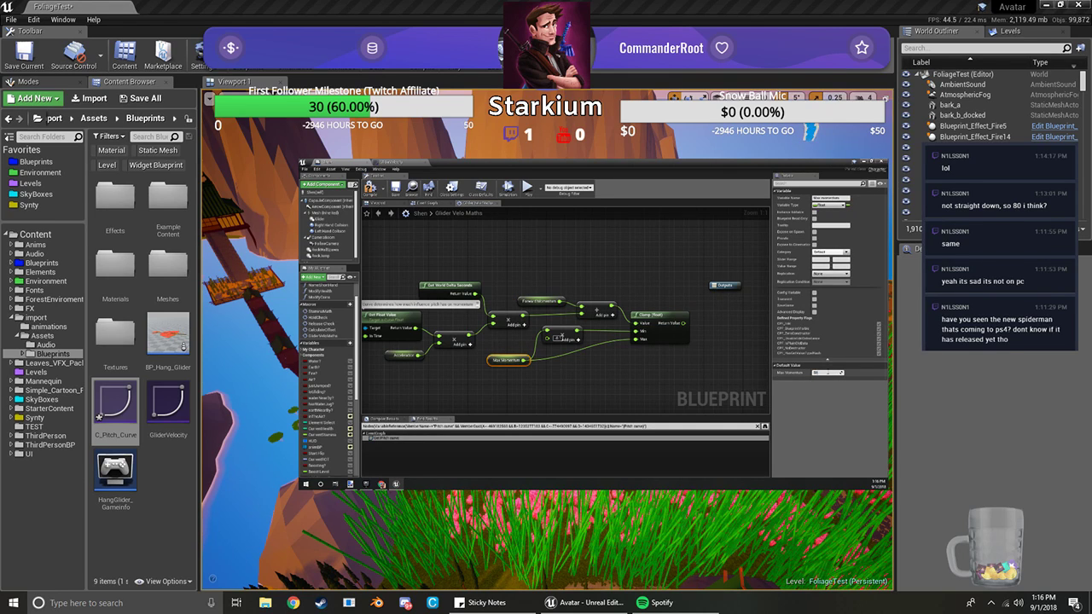
{"action": "key", "text": "Return"}
{"action": "left_click", "coordinate": [678, 360]}
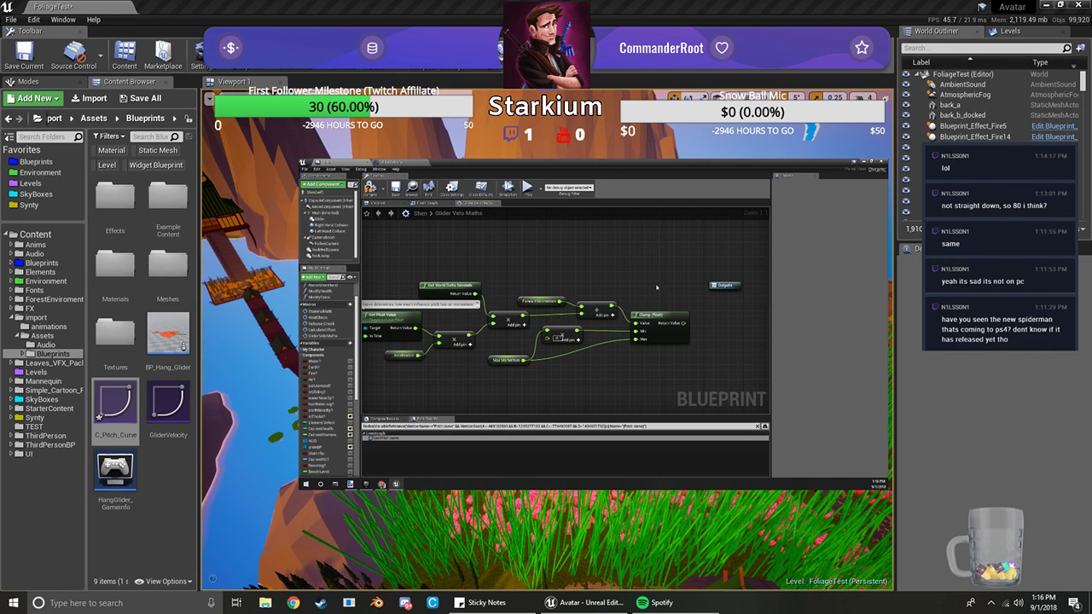
Add a new output parameter to the Glider Velo Maths macro and set its type to Float
{"action": "right_click_drag", "start_coordinate": [509, 249], "coordinate": [504, 245]}
{"action": "right_click_drag", "start_coordinate": [653, 255], "coordinate": [548, 273]}
{"action": "left_click", "coordinate": [615, 300]}
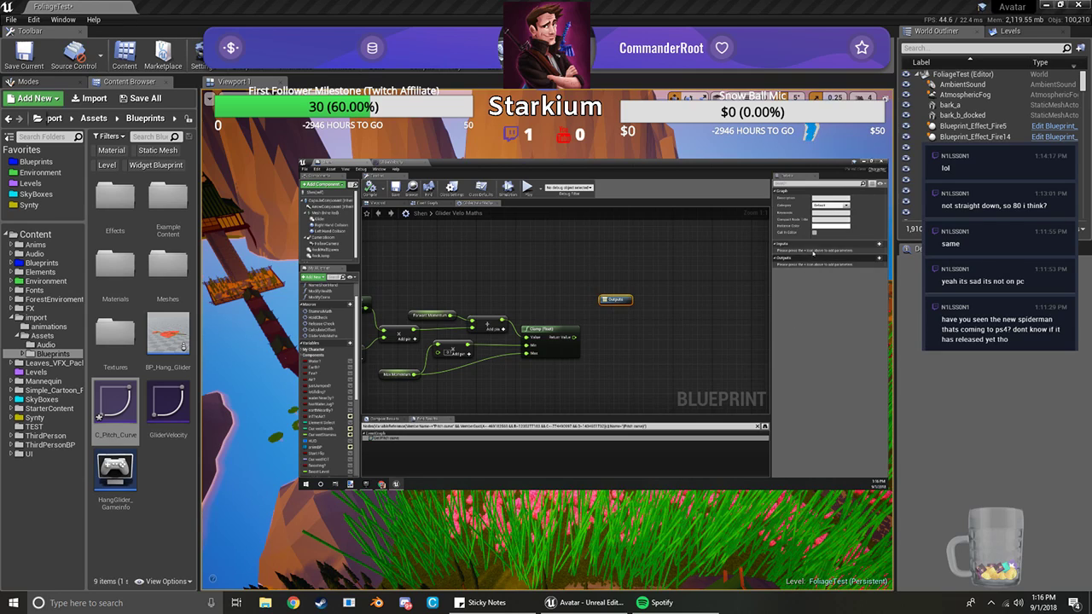
{"action": "left_click", "coordinate": [878, 256]}
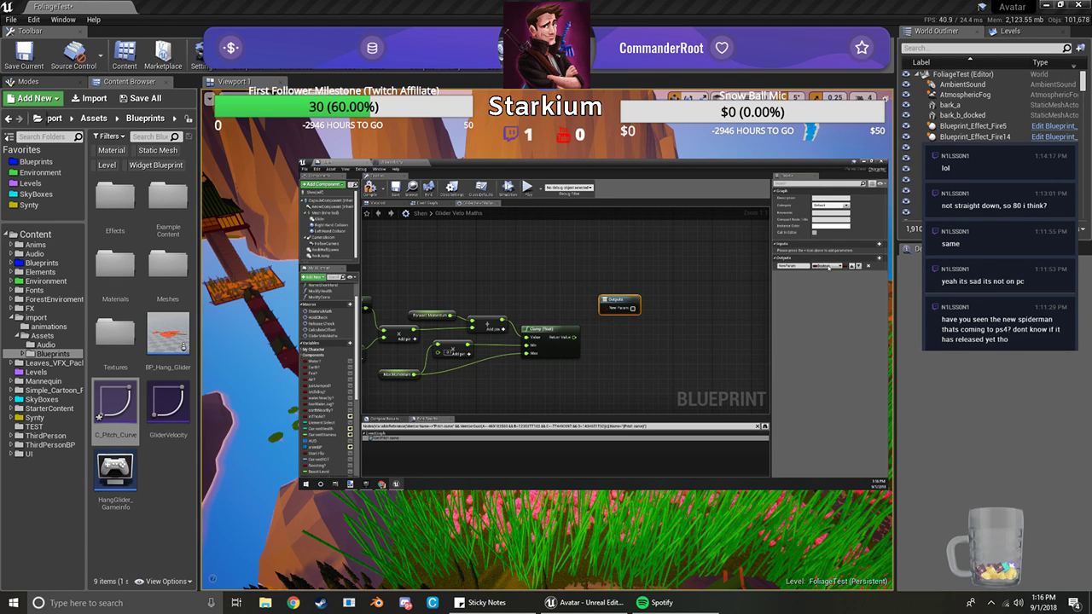
{"action": "left_click", "coordinate": [829, 268]}
{"action": "left_click", "coordinate": [780, 305]}
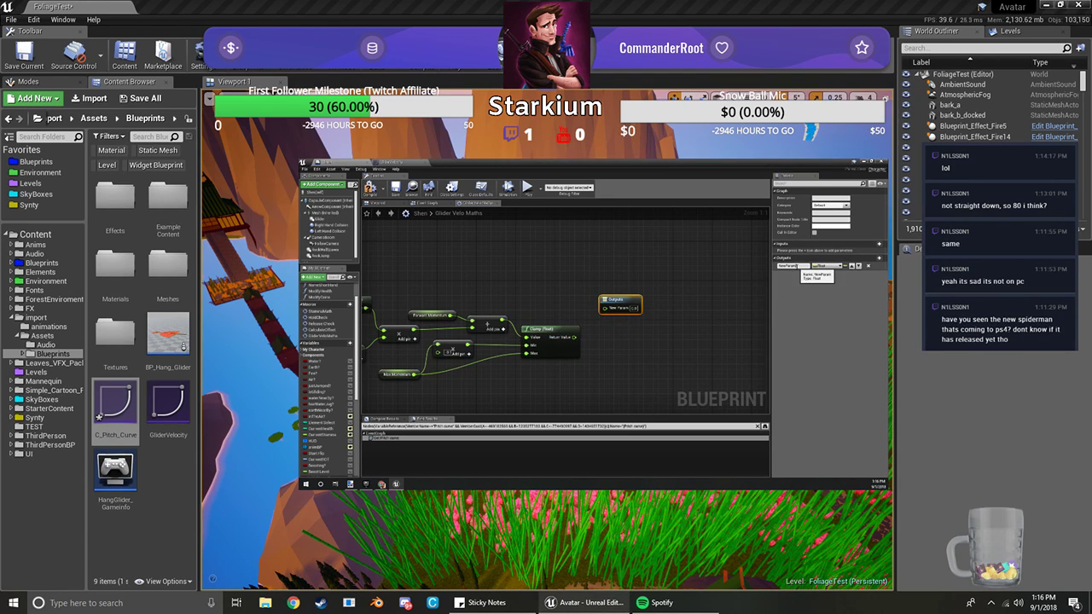
Name the macro output Rate of Change, connect the Clamp node's return value to it, and compile the blueprint
{"action": "key", "text": "BackSpace"}
{"action": "key", "text": "BackSpace"}
{"action": "key", "text": "BackSpace"}
{"action": "type", "text": "N"}
{"action": "type", "text": "ate of Change"}
{"action": "key", "text": "Return"}
{"action": "left_click_drag", "start_coordinate": [576, 337], "coordinate": [604, 308]}
{"action": "left_click", "coordinate": [373, 192]}
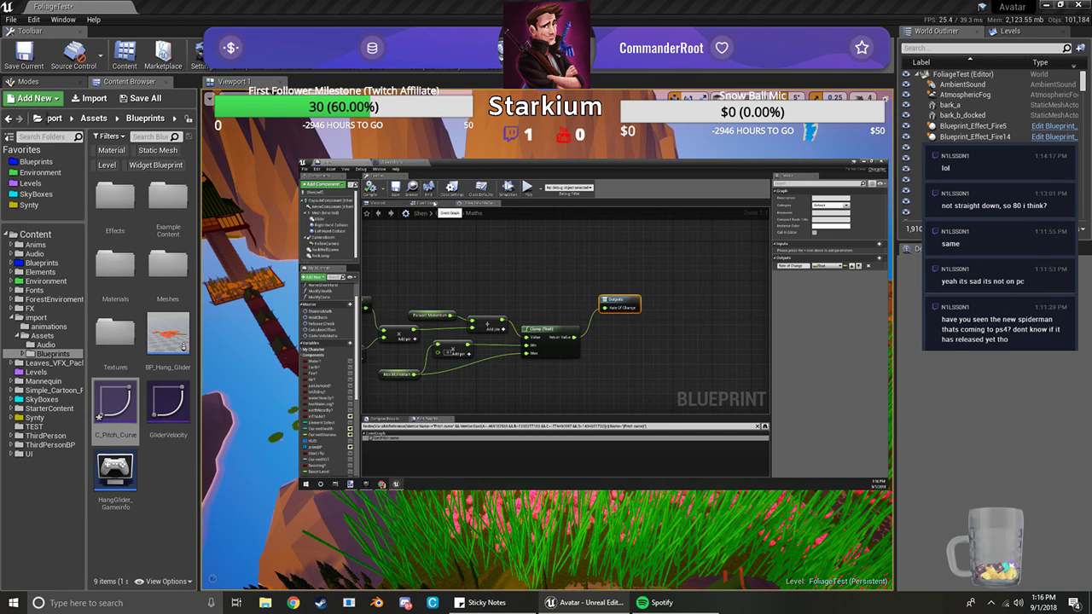
In the Event Graph, feed the Glider Velo Maths macro's Rate of Change into the forward vector multiplication and save all changes
{"action": "left_click", "coordinate": [427, 204]}
{"action": "right_click_drag", "start_coordinate": [530, 307], "coordinate": [475, 326]}
{"action": "left_click_drag", "start_coordinate": [474, 327], "coordinate": [568, 305]}
{"action": "right_click_drag", "start_coordinate": [568, 306], "coordinate": [549, 300]}
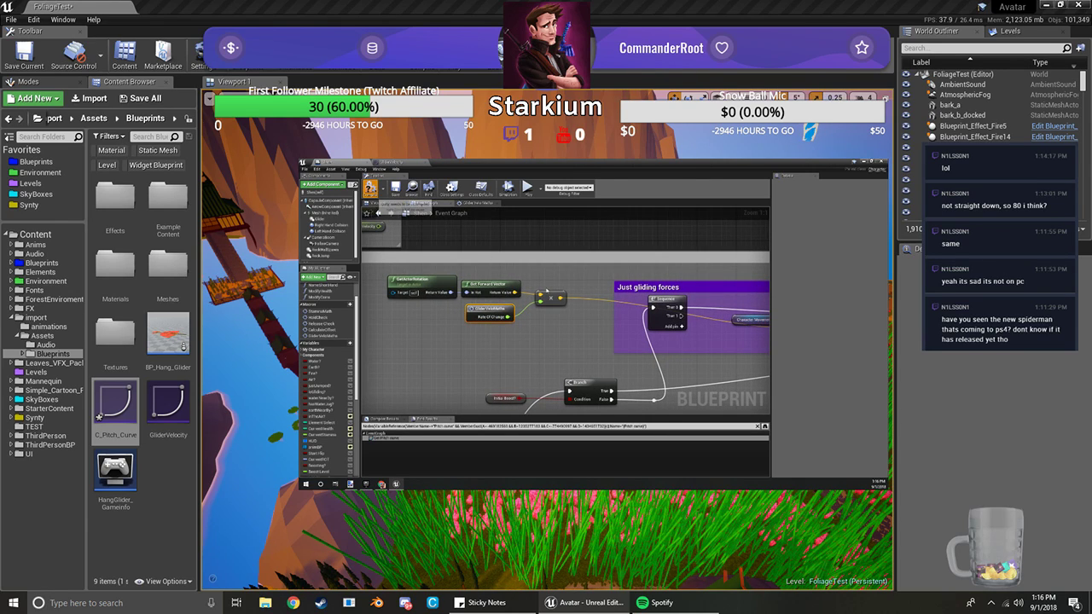
{"action": "right_click", "coordinate": [548, 269]}
{"action": "left_click", "coordinate": [577, 233]}
{"action": "right_click_drag", "start_coordinate": [500, 221], "coordinate": [422, 227]}
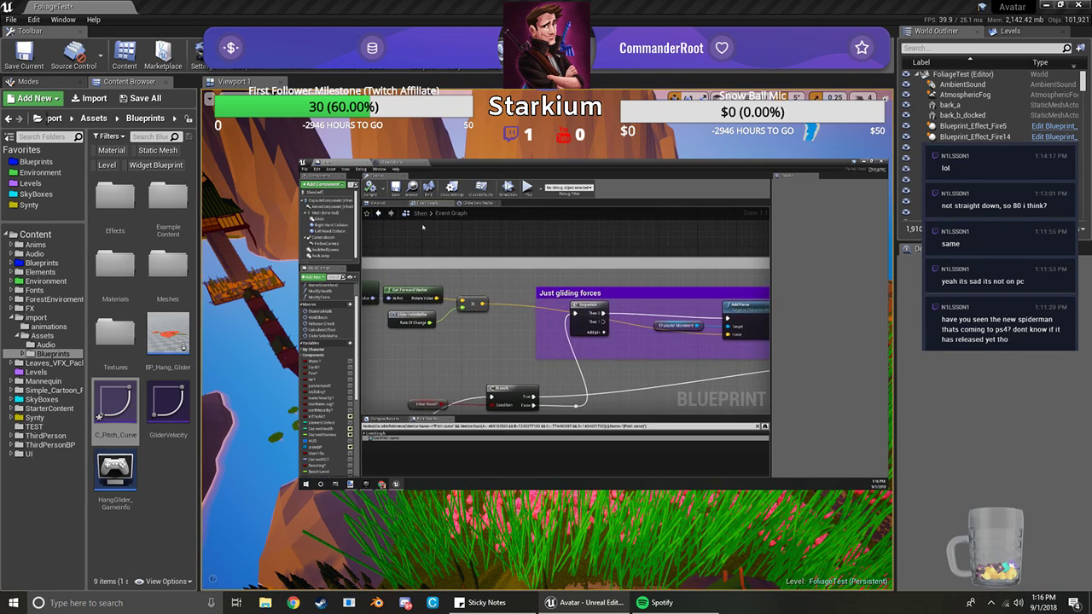
{"action": "left_click", "coordinate": [306, 169]}
{"action": "left_click", "coordinate": [319, 203]}
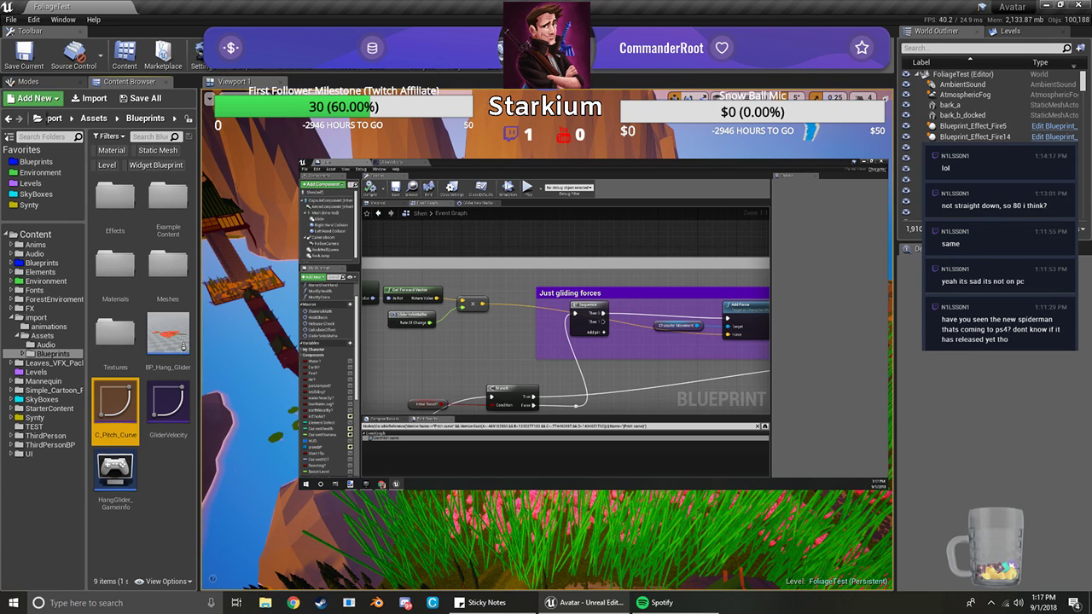
Review the Just gliding forces section of the Event Graph, then play-test the gliding in the level and stop
{"action": "right_click_drag", "start_coordinate": [624, 256], "coordinate": [489, 249]}
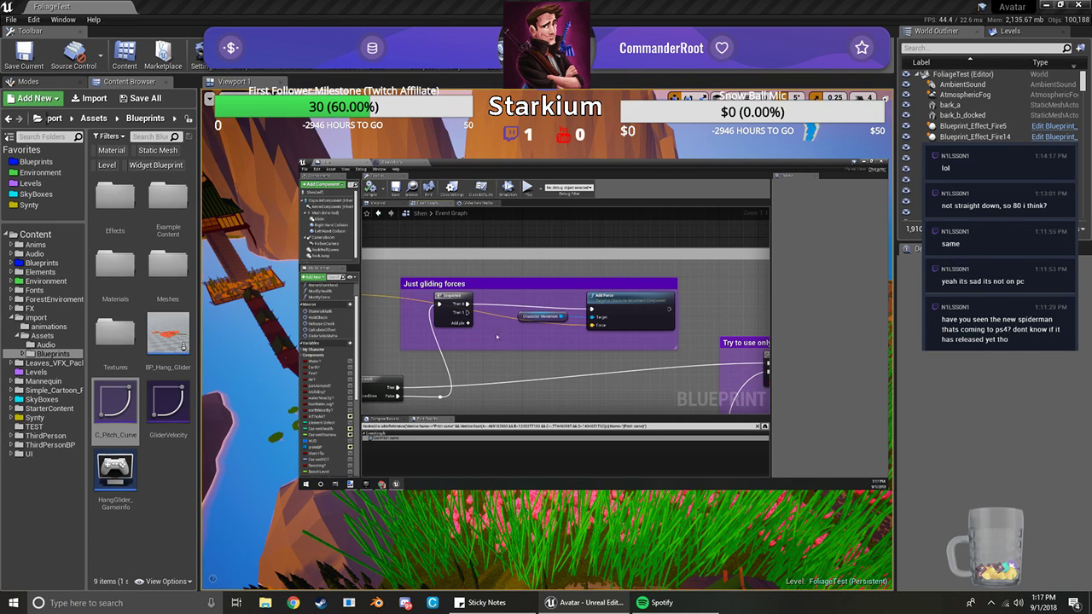
{"action": "right_click_drag", "start_coordinate": [499, 338], "coordinate": [556, 339]}
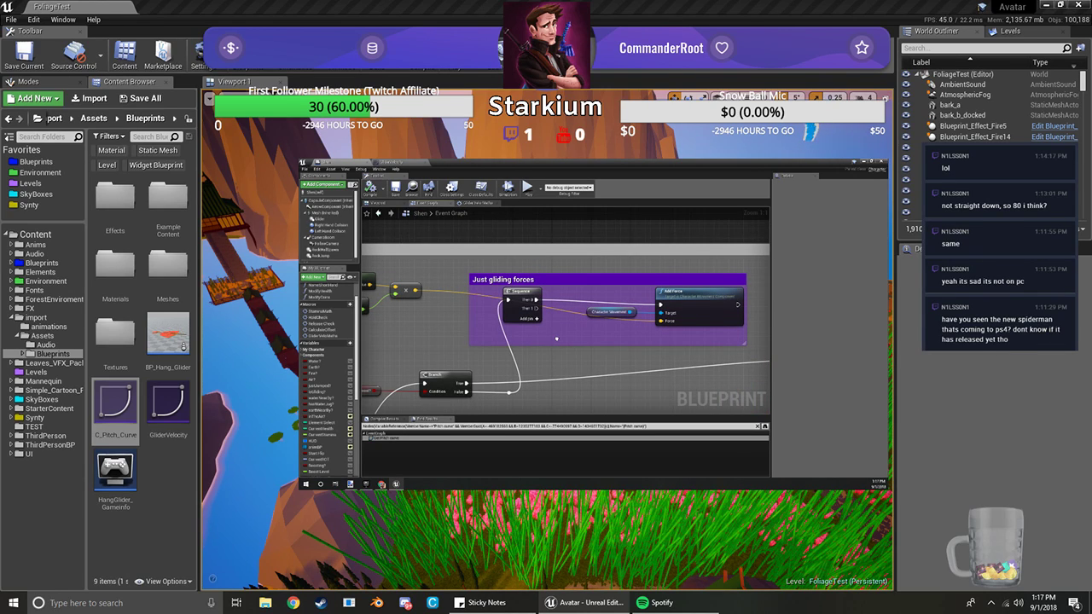
{"action": "right_click_drag", "start_coordinate": [557, 338], "coordinate": [579, 321]}
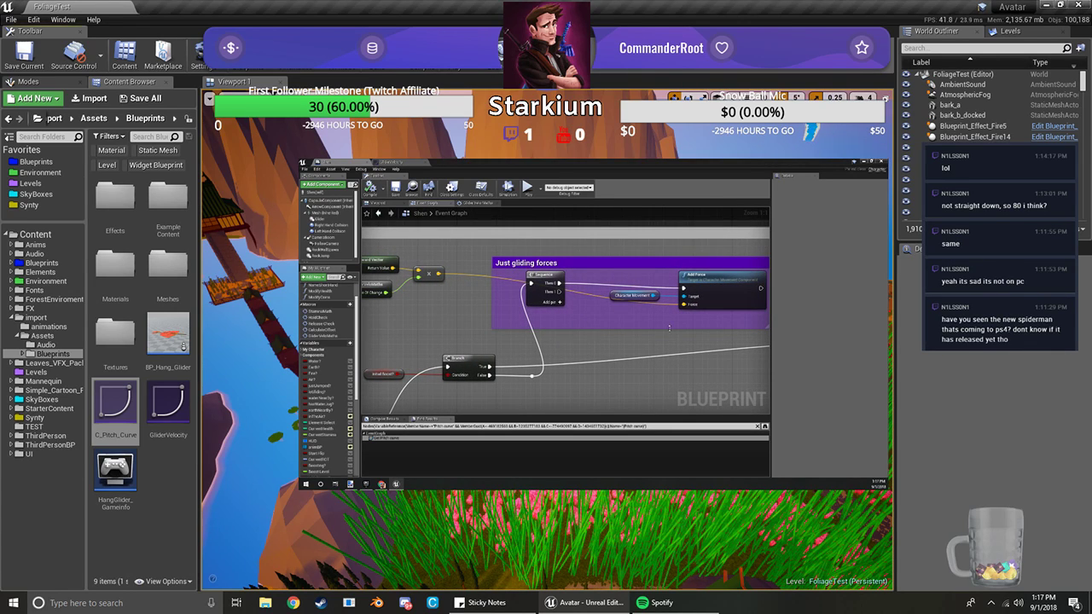
{"action": "right_click_drag", "start_coordinate": [669, 326], "coordinate": [649, 333]}
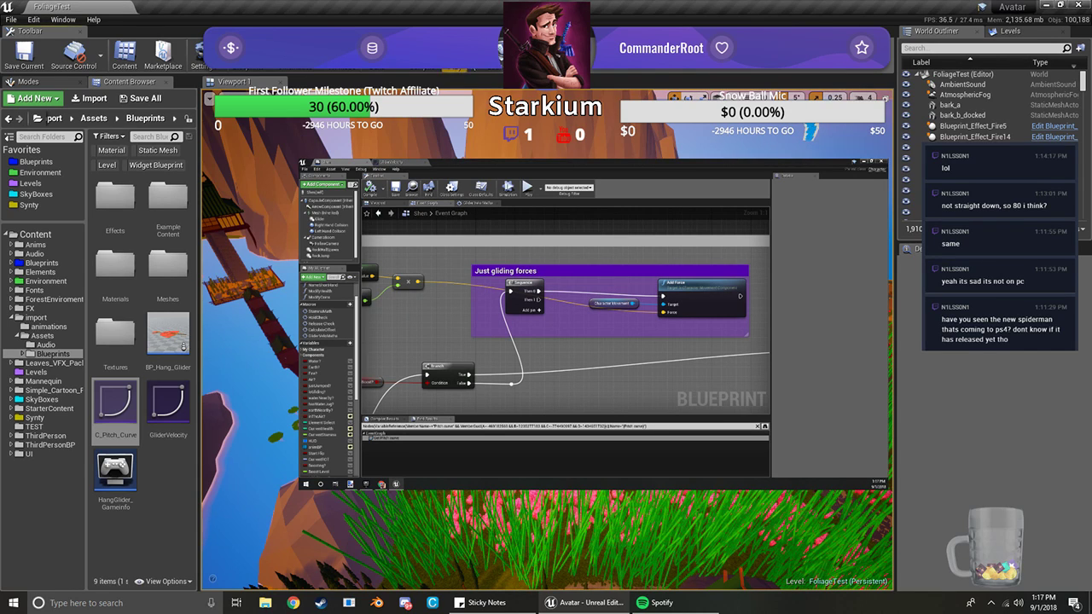
{"action": "right_click_drag", "start_coordinate": [578, 325], "coordinate": [568, 319]}
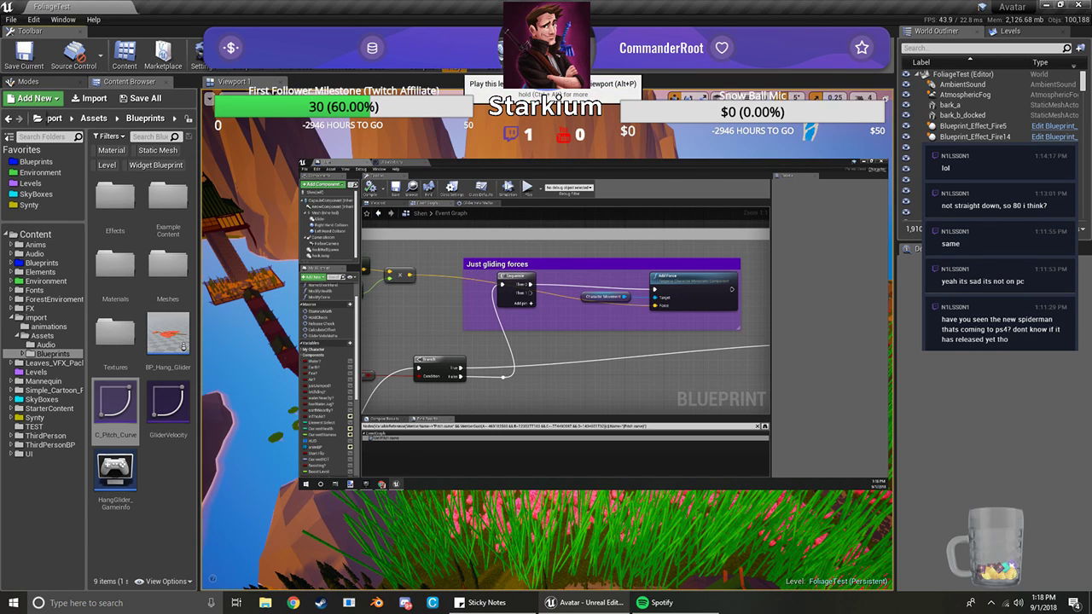
{"action": "left_click", "coordinate": [482, 58]}
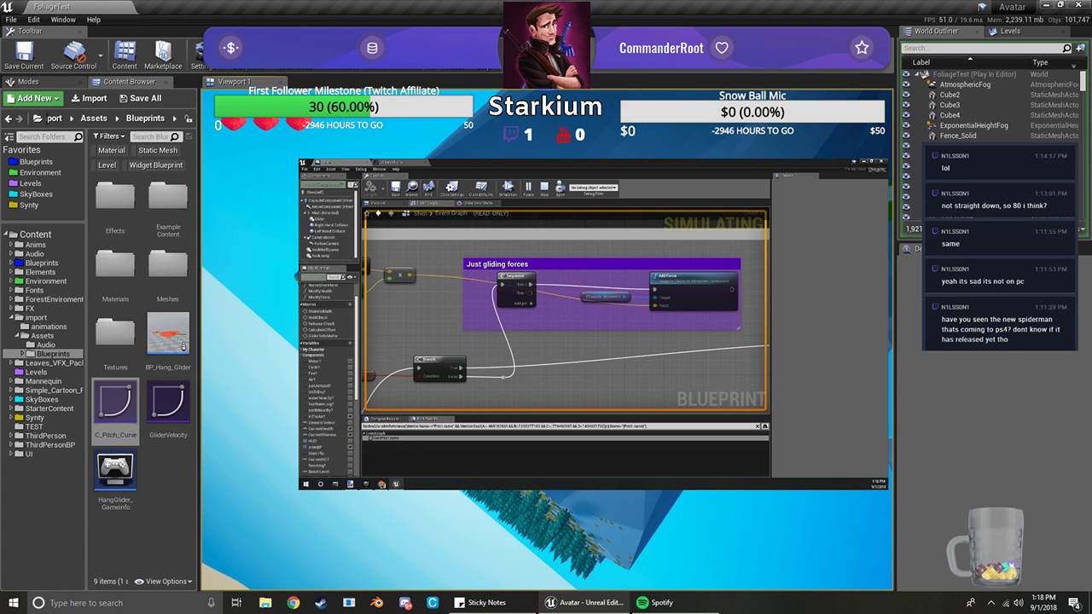
{"action": "key", "text": "Escape"}
Add a Print String node after the gliding Add Force node and feed it the macro's Rate of Change output
{"action": "right_click_drag", "start_coordinate": [413, 299], "coordinate": [473, 319]}
{"action": "scroll", "coordinate": [565, 342], "scroll_direction": "down", "scroll_amount": 2}
{"action": "left_click_drag", "start_coordinate": [712, 295], "coordinate": [731, 258]}
{"action": "type", "text": "print"}
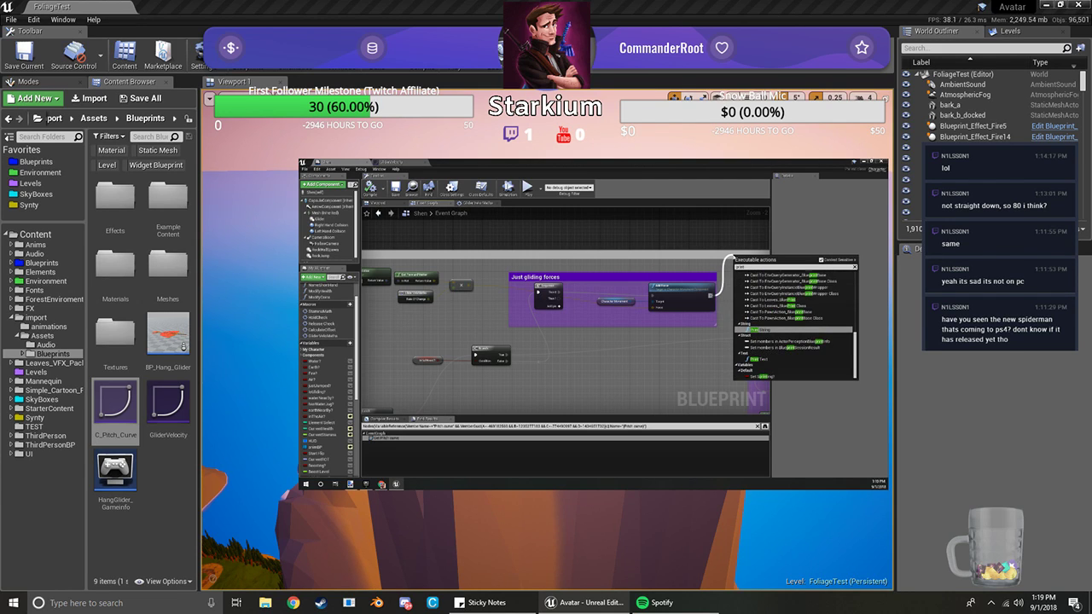
{"action": "key", "text": "Return"}
{"action": "left_click_drag", "start_coordinate": [734, 256], "coordinate": [523, 226]}
{"action": "left_click_drag", "start_coordinate": [428, 300], "coordinate": [529, 237]}
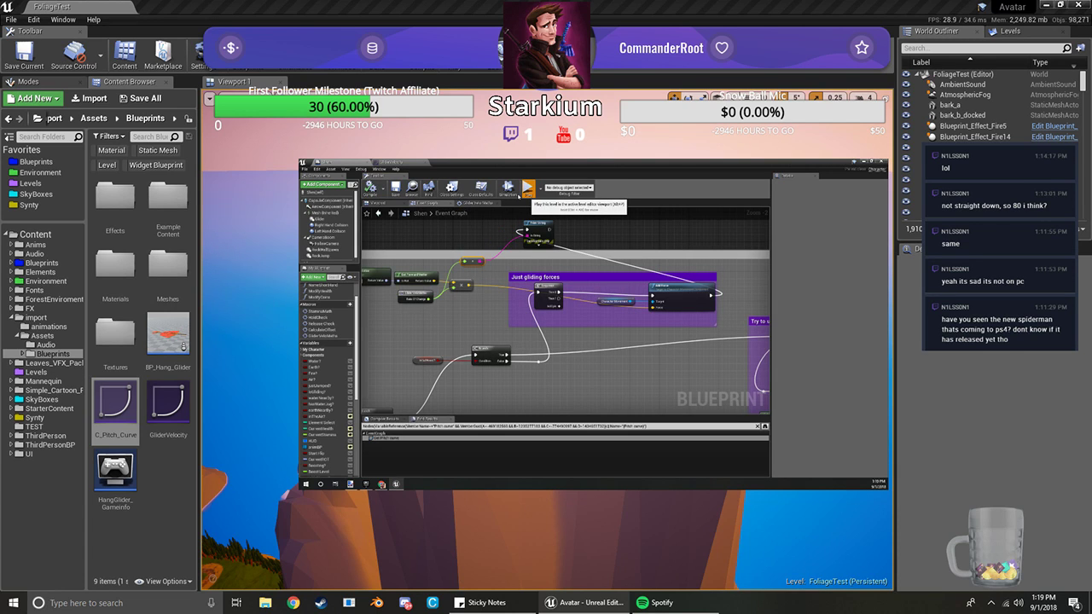
Play-test the level, gliding and diving off the cliff while watching the printed Rate of Change values, then stop
{"action": "left_click", "coordinate": [522, 191]}
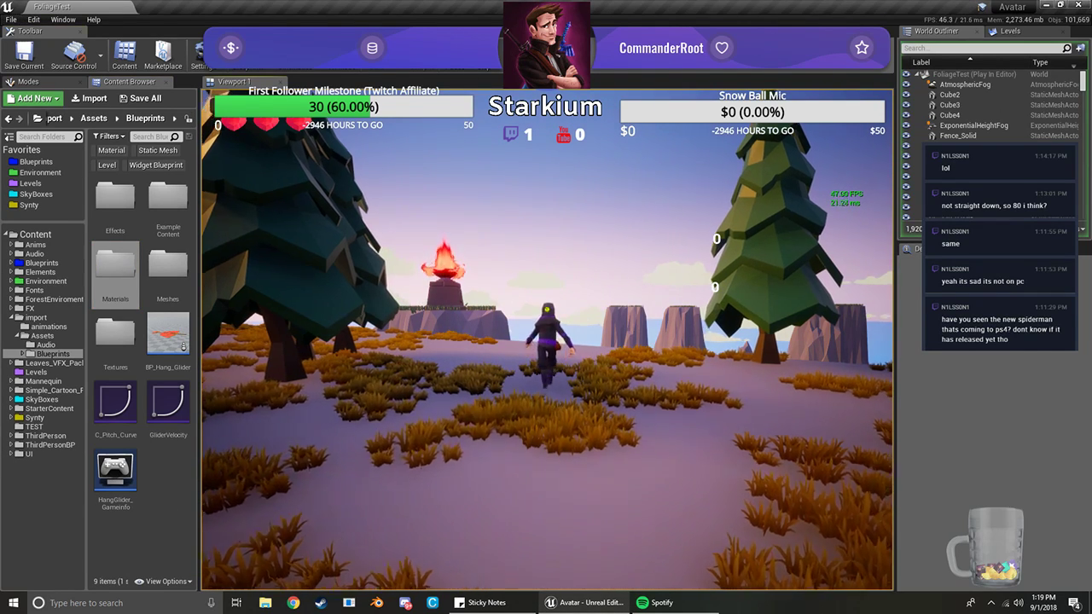
{"action": "key", "text": "w"}
{"action": "key", "text": "space"}
{"action": "key", "text": "space"}
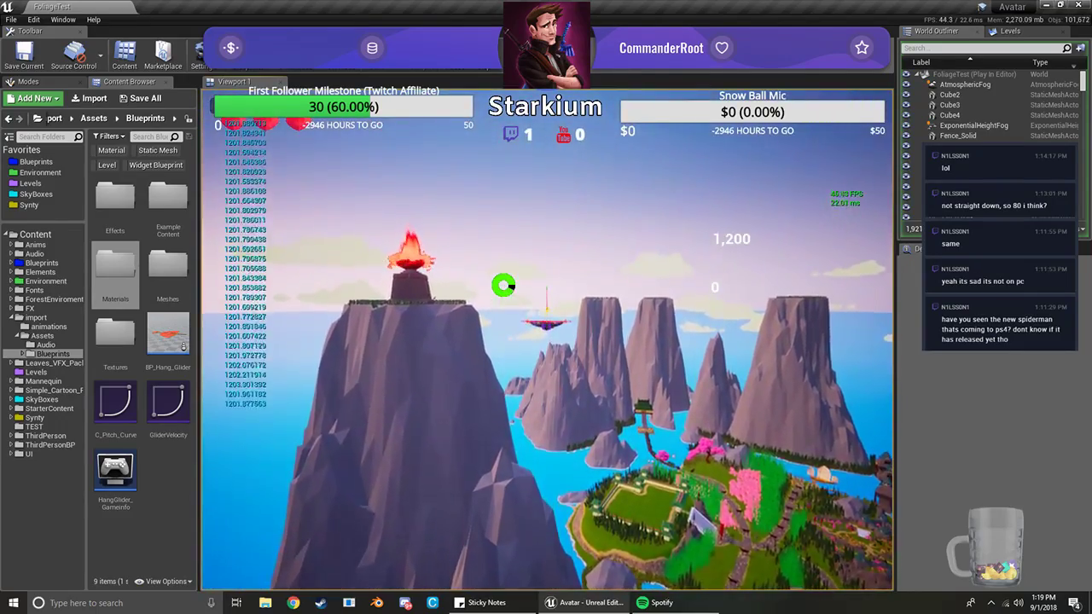
{"action": "key", "text": "w"}
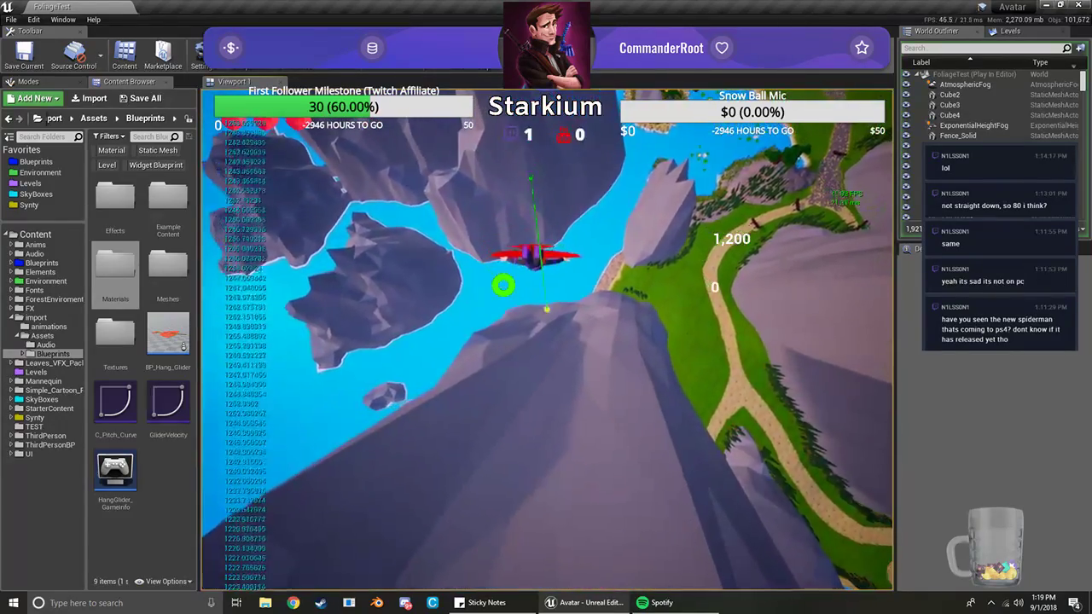
{"action": "key", "text": "w"}
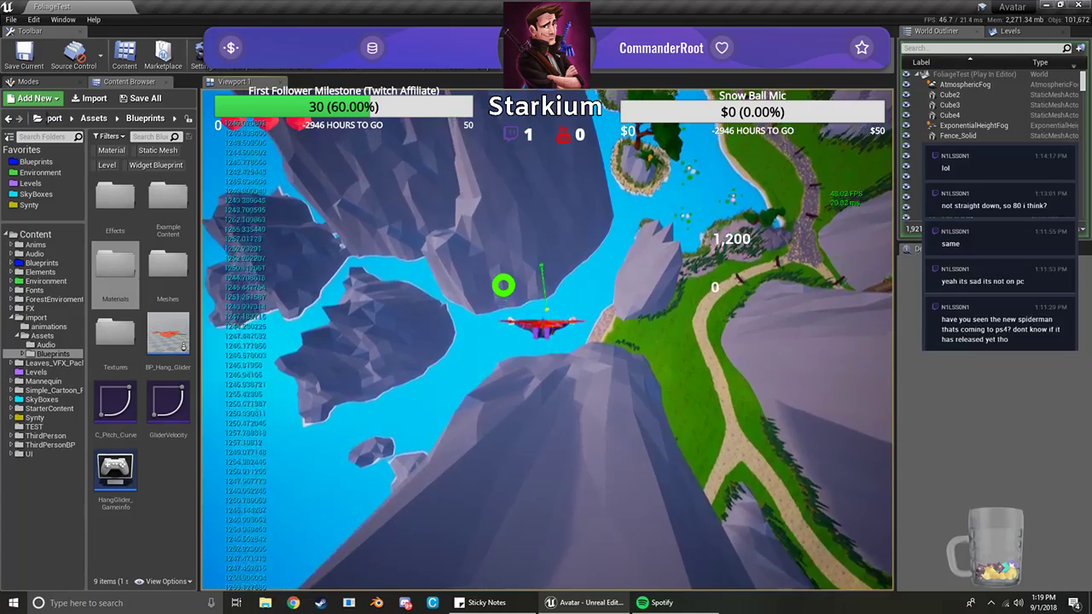
{"action": "key", "text": "w"}
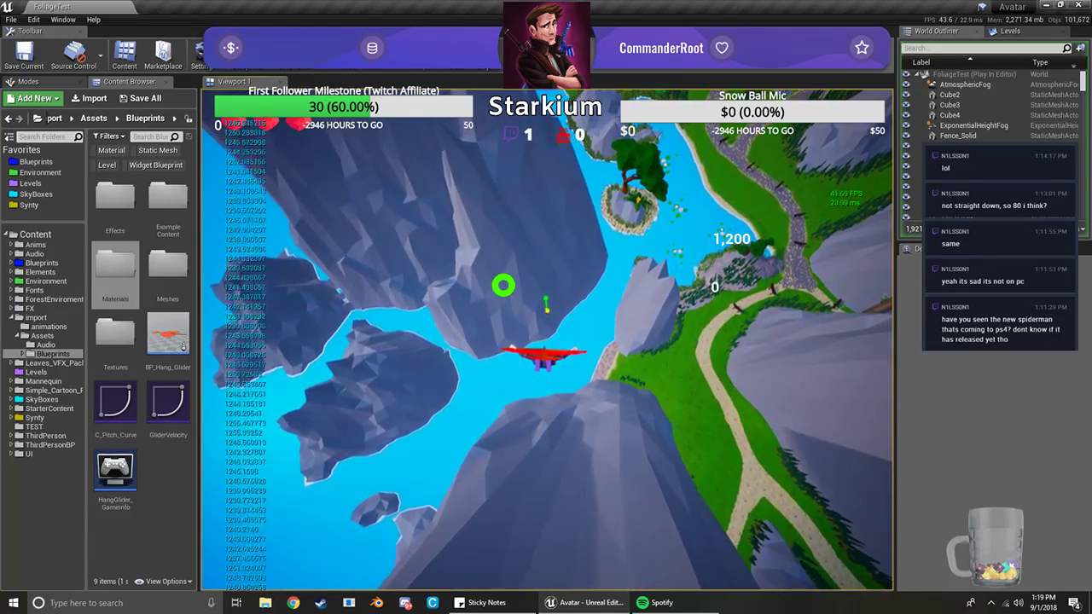
{"action": "key", "text": "d"}
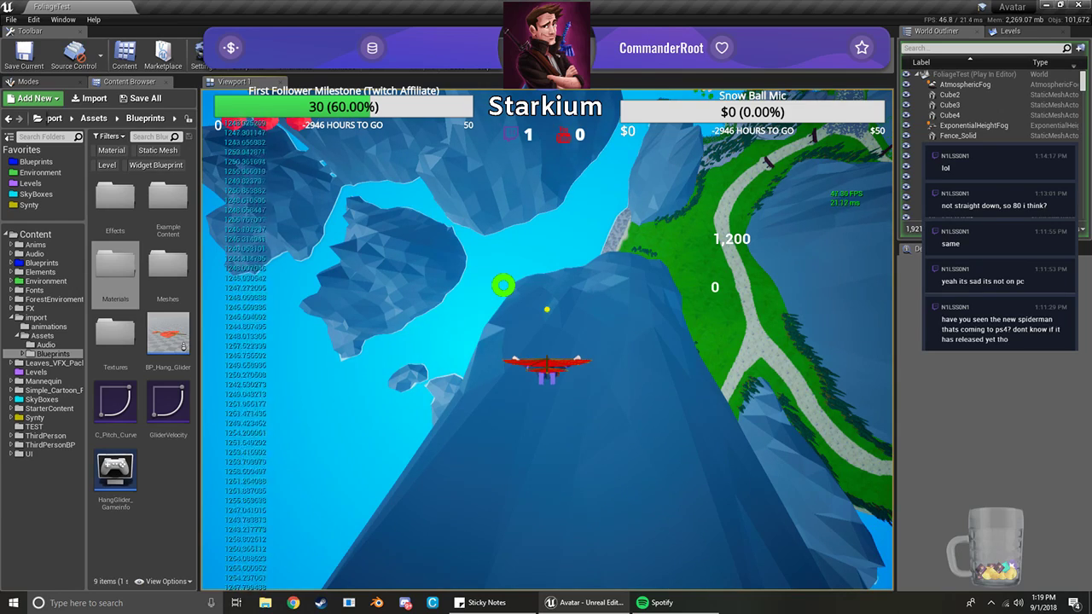
{"action": "key", "text": "space"}
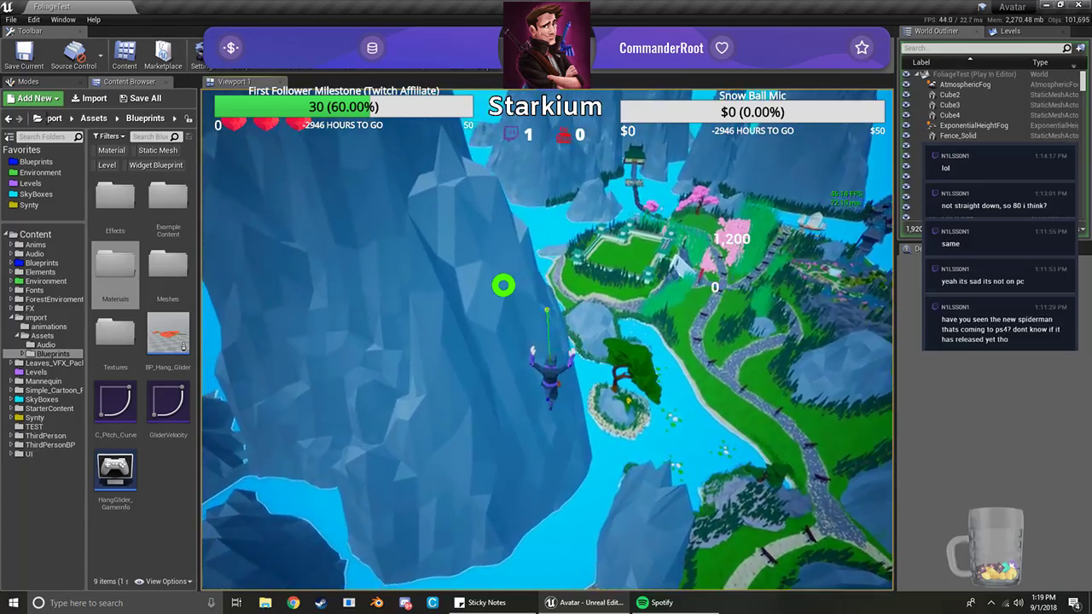
{"action": "key", "text": "space"}
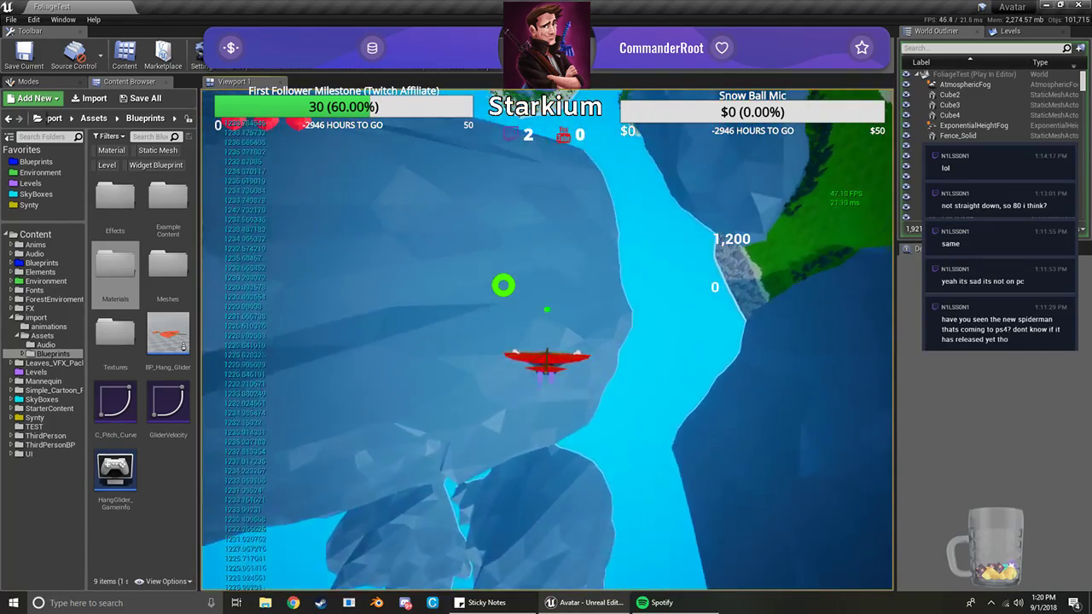
{"action": "key", "text": "Escape"}
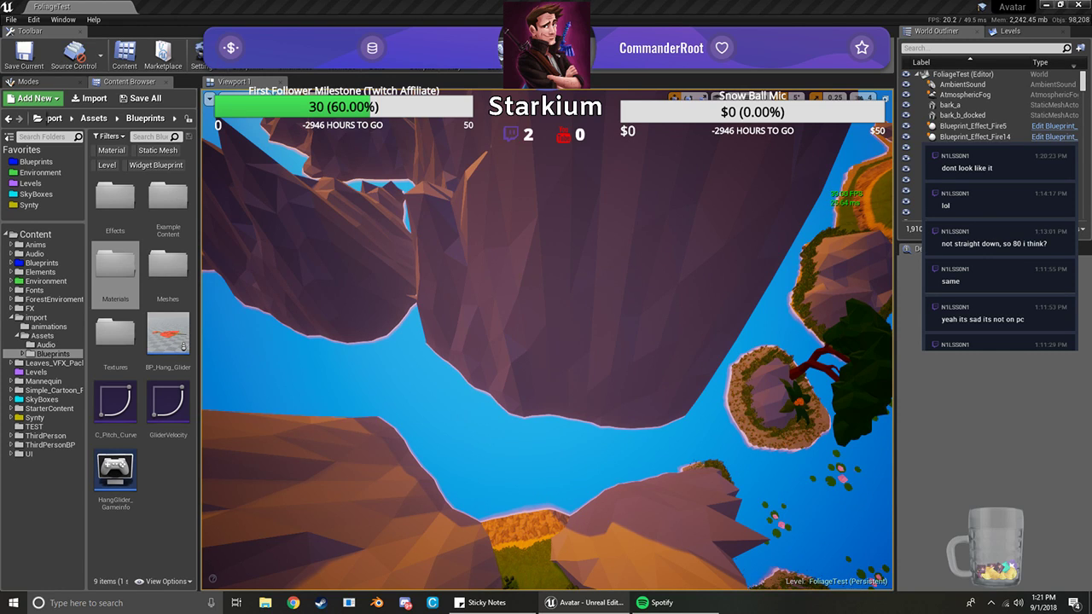
Start another play session, sprint off the cliff edge and deploy the glider in mid-air
{"action": "key", "text": "Right"}
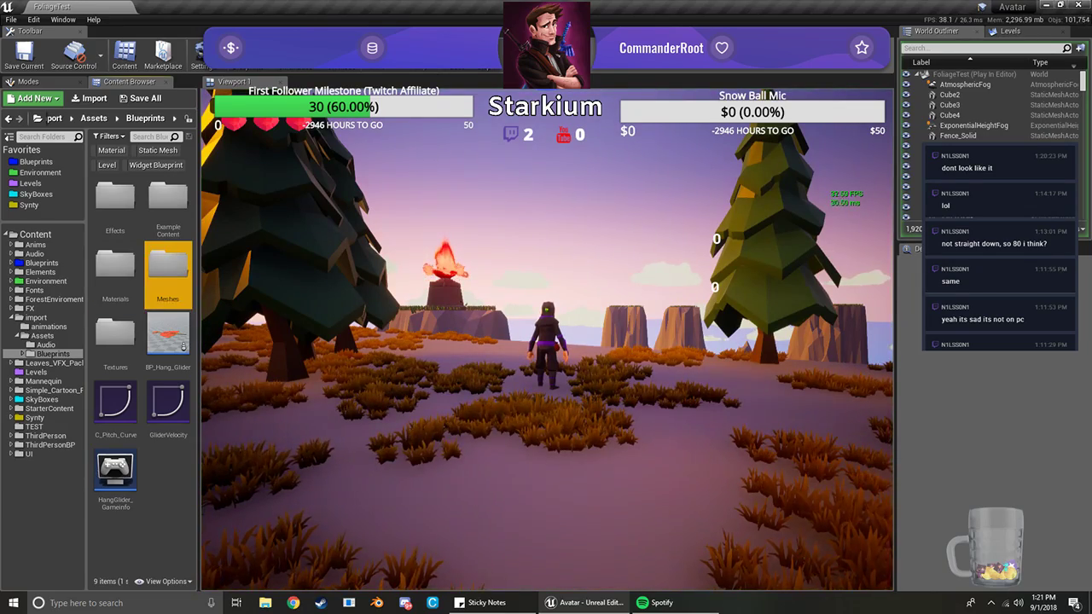
{"action": "left_click", "coordinate": [660, 225]}
{"action": "key", "text": "w"}
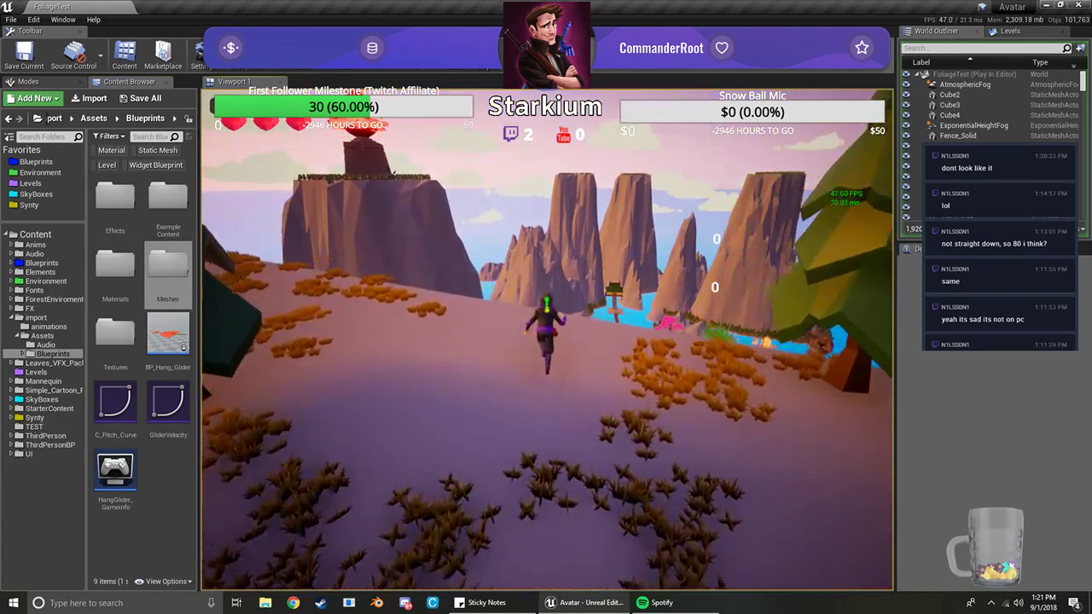
{"action": "key", "text": "shift"}
{"action": "key", "text": "space"}
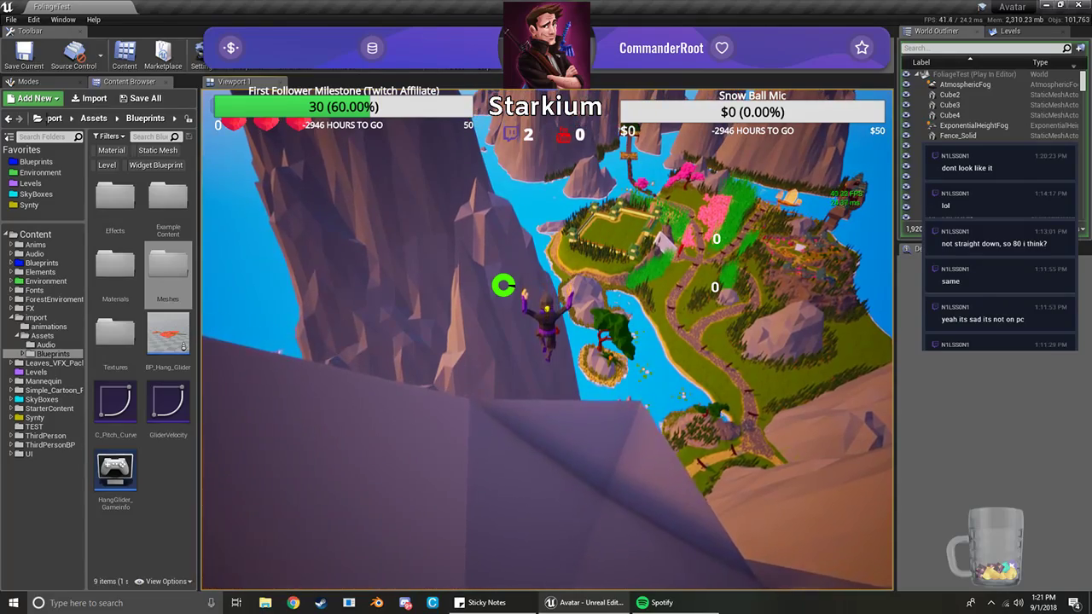
{"action": "key", "text": "space"}
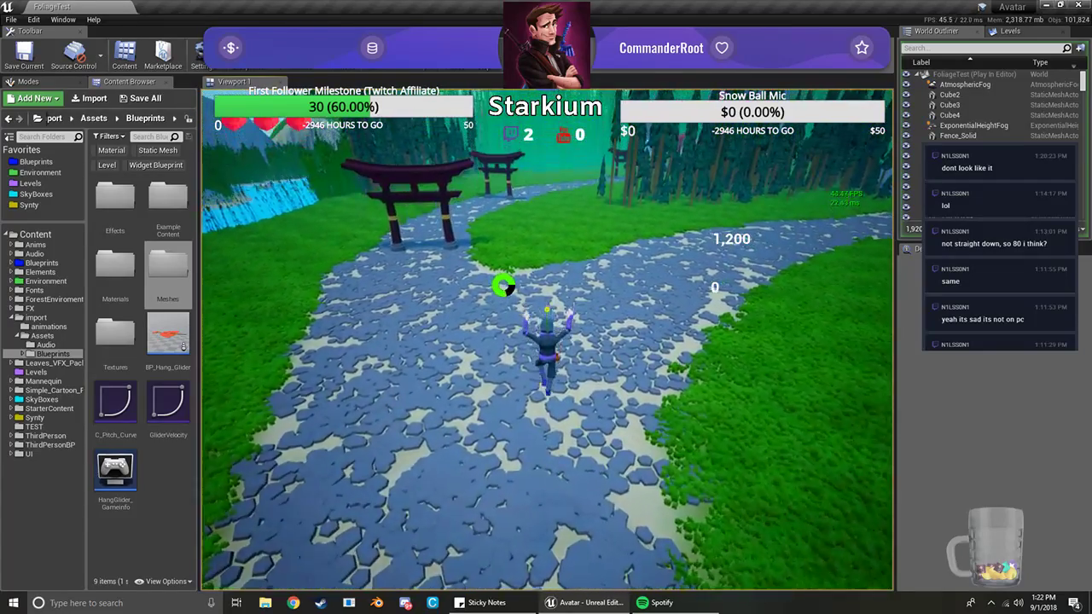
Glide low over the stone paths, torii gates and pink trees, testing climbs, dives and banked turns, and stop the play session
{"action": "key", "text": "w"}
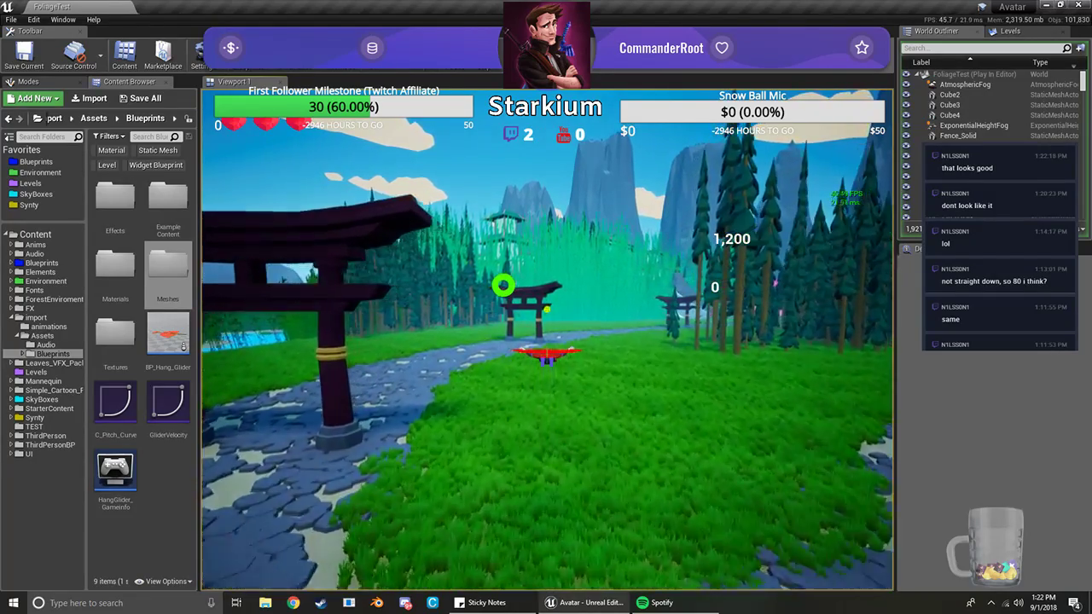
{"action": "key", "text": "d"}
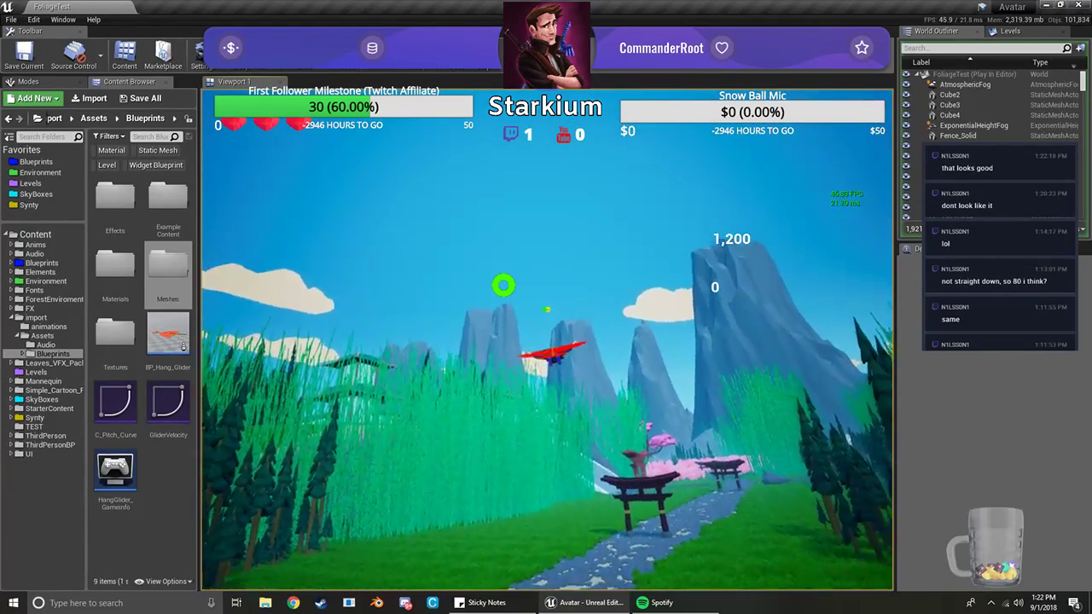
{"action": "key", "text": "a"}
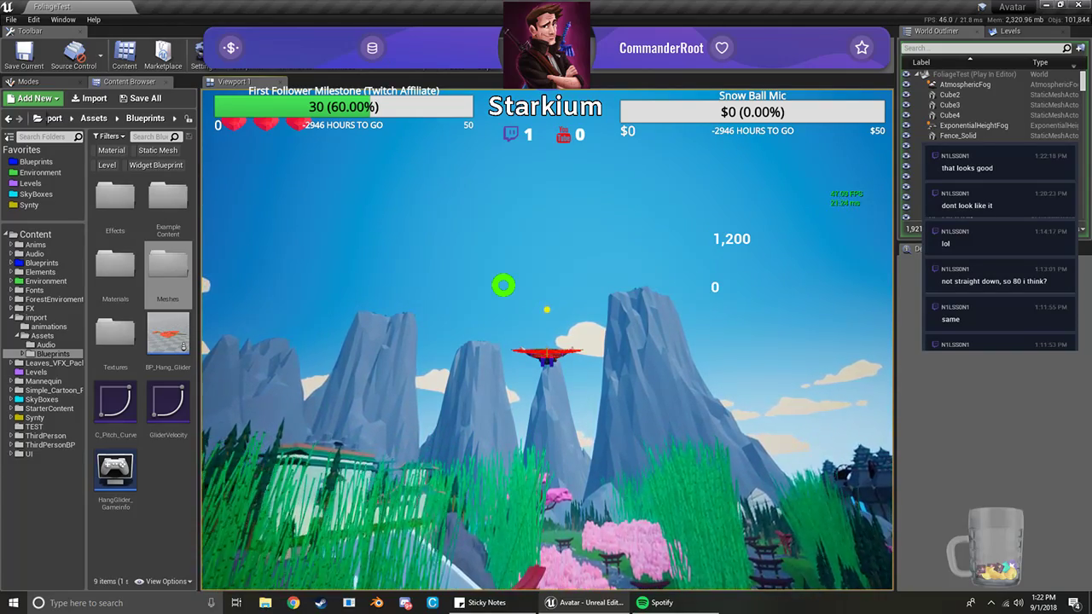
{"action": "key", "text": "w"}
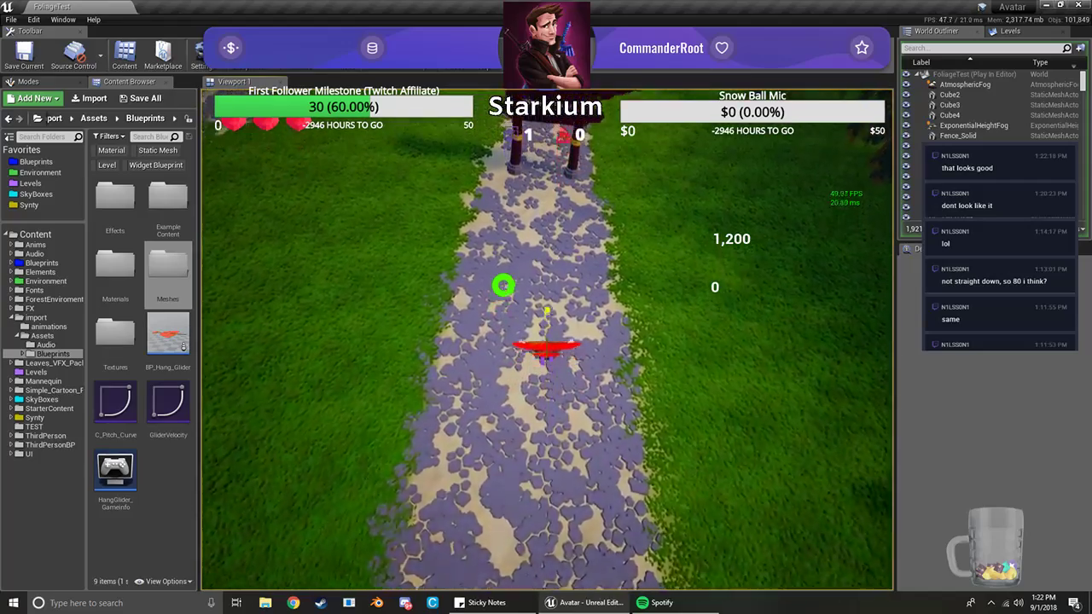
{"action": "key", "text": "s"}
{"action": "key", "text": "a"}
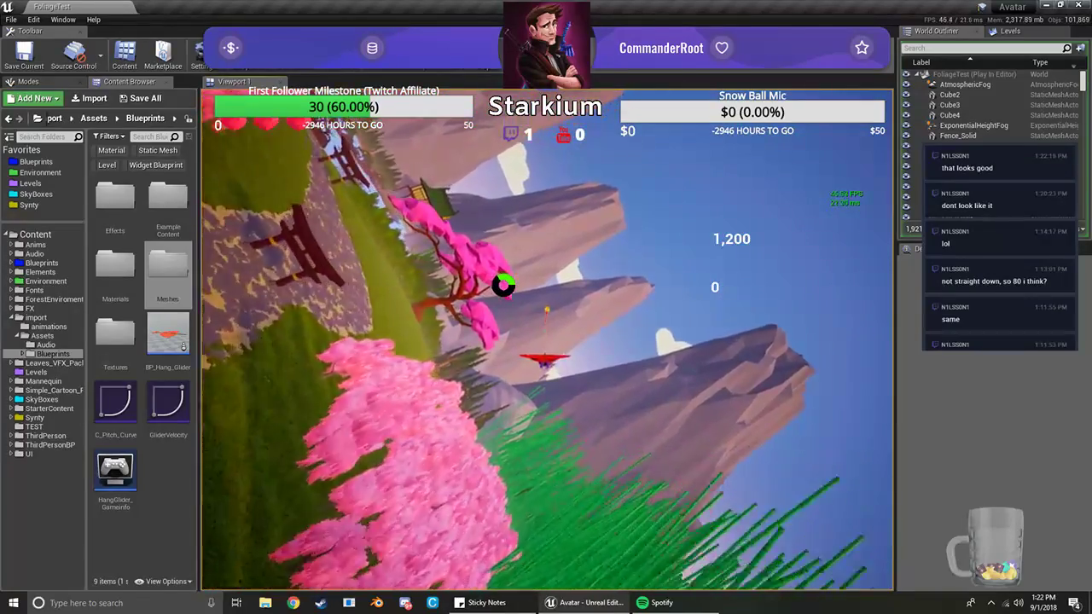
{"action": "key", "text": "a"}
{"action": "key", "text": "d"}
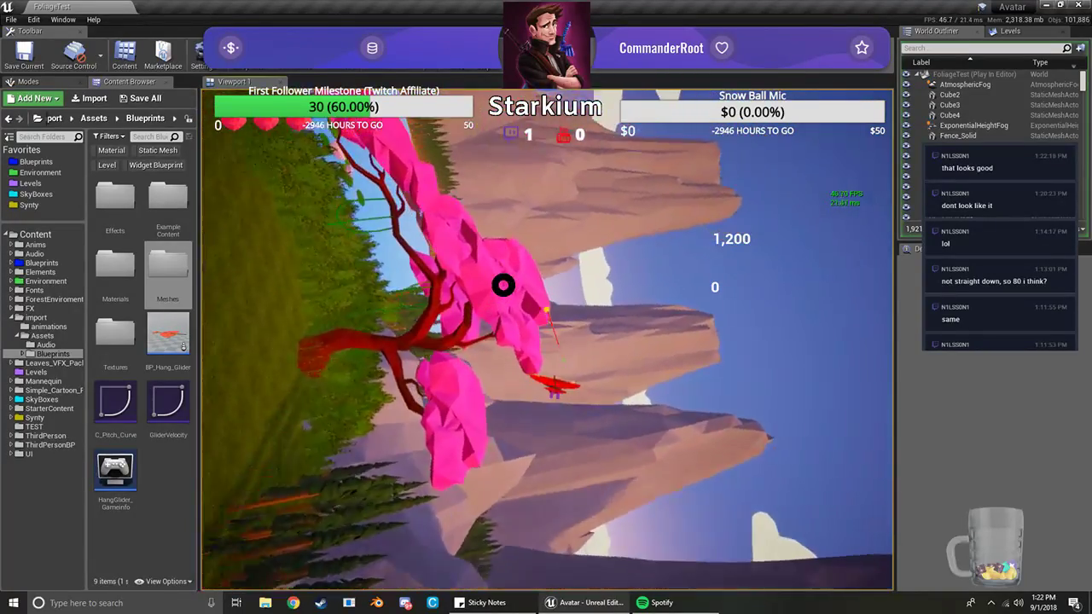
{"action": "key", "text": "d"}
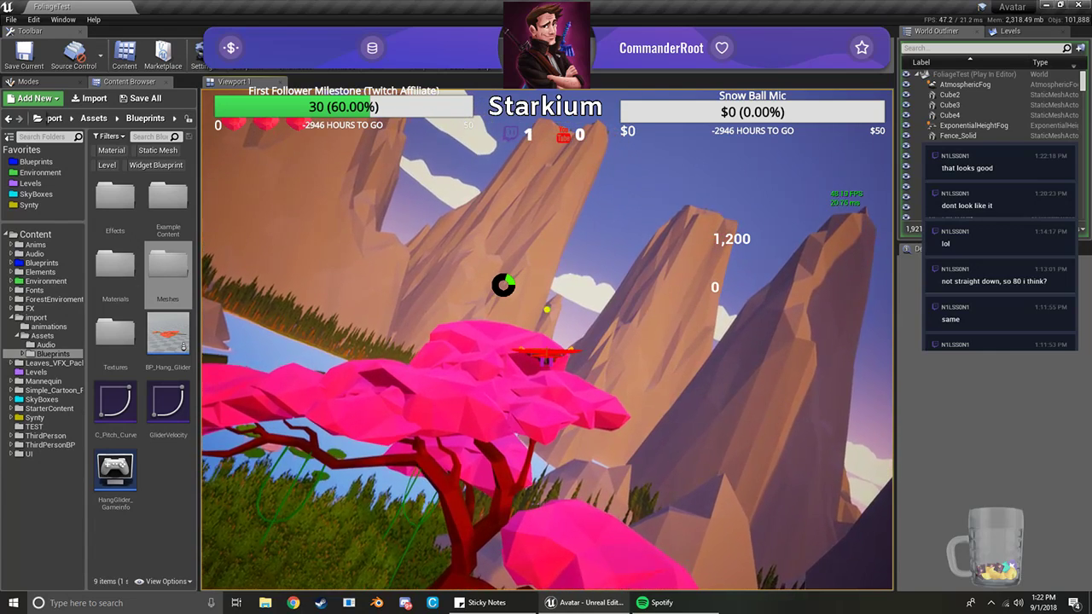
{"action": "key", "text": "Escape"}
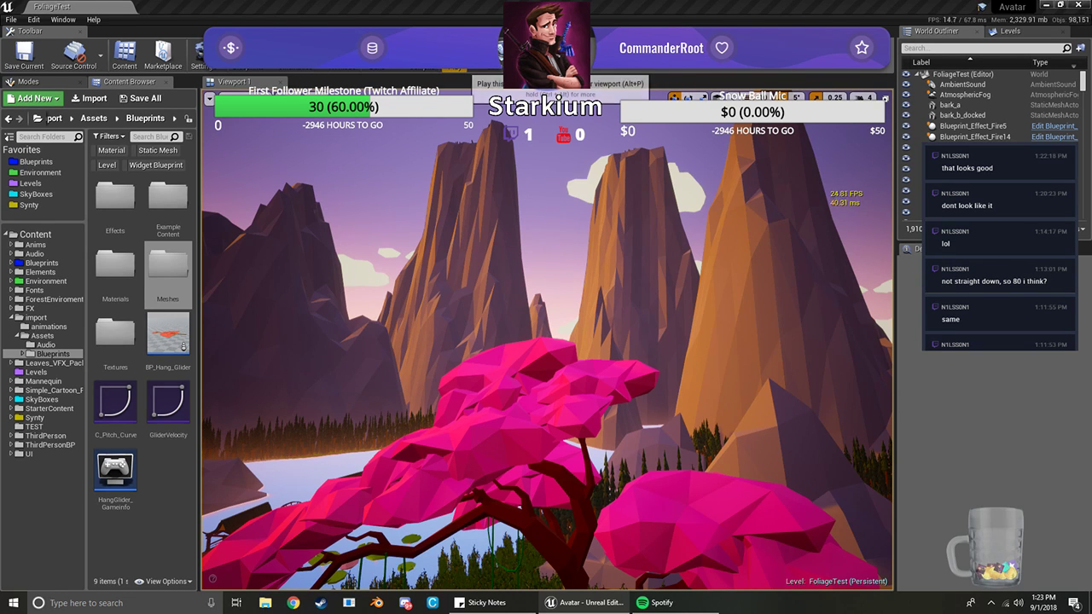
Play-test the level again, jumping off the cliff and banking the glider both ways around the rock pillars over the water, and stop
{"action": "left_click", "coordinate": [474, 61]}
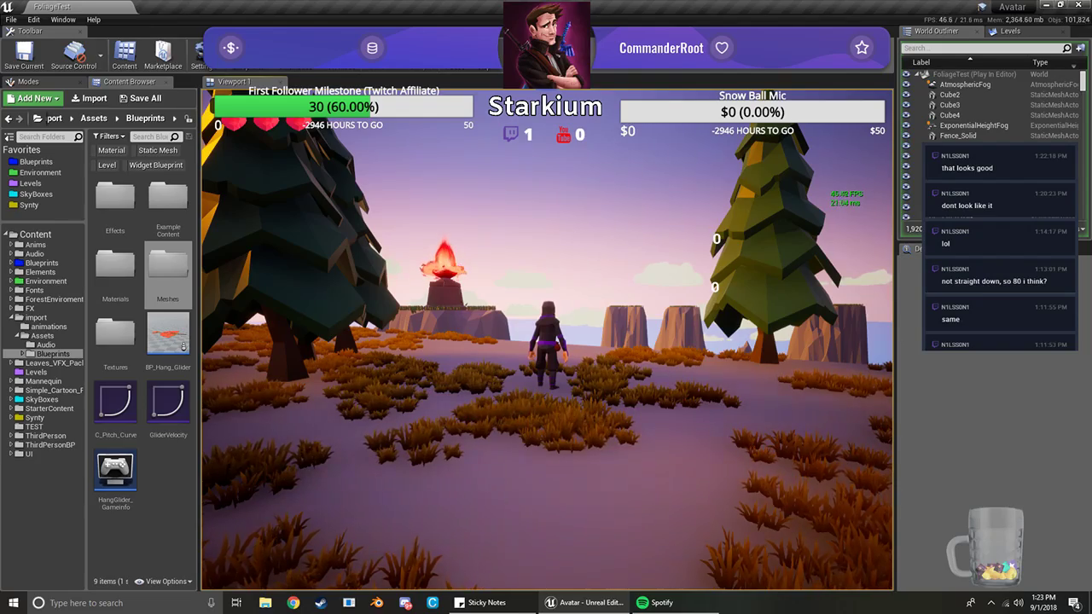
{"action": "key", "text": "w"}
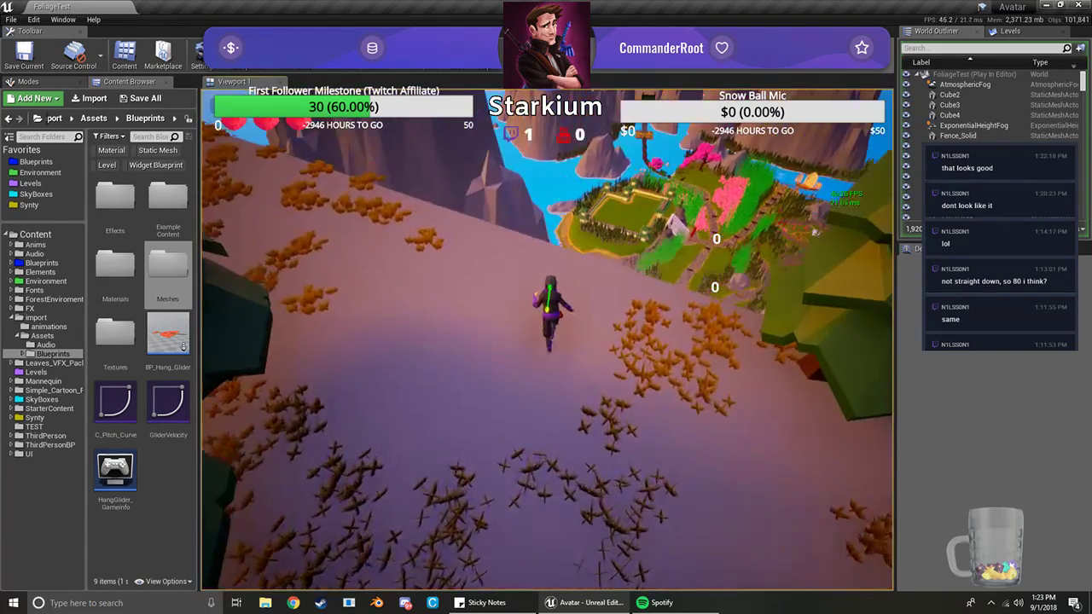
{"action": "key", "text": "space"}
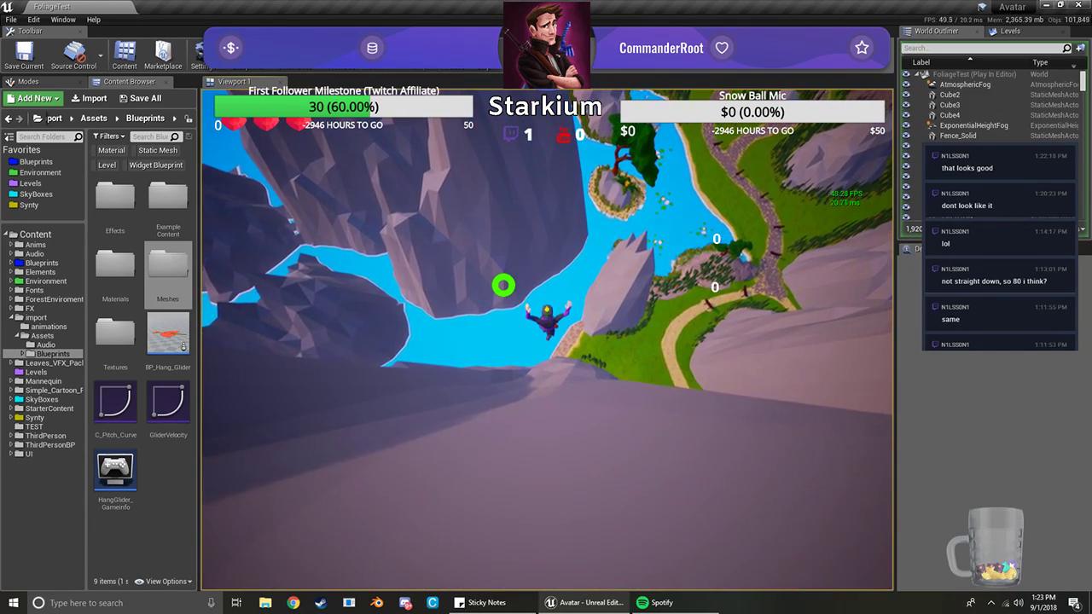
{"action": "key", "text": "space"}
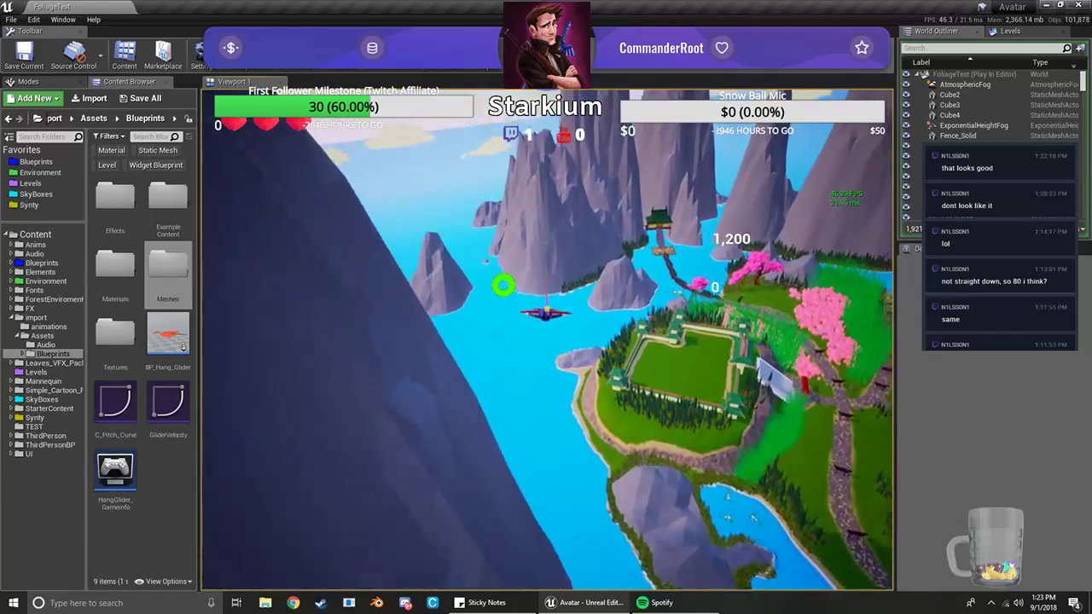
{"action": "key", "text": "a"}
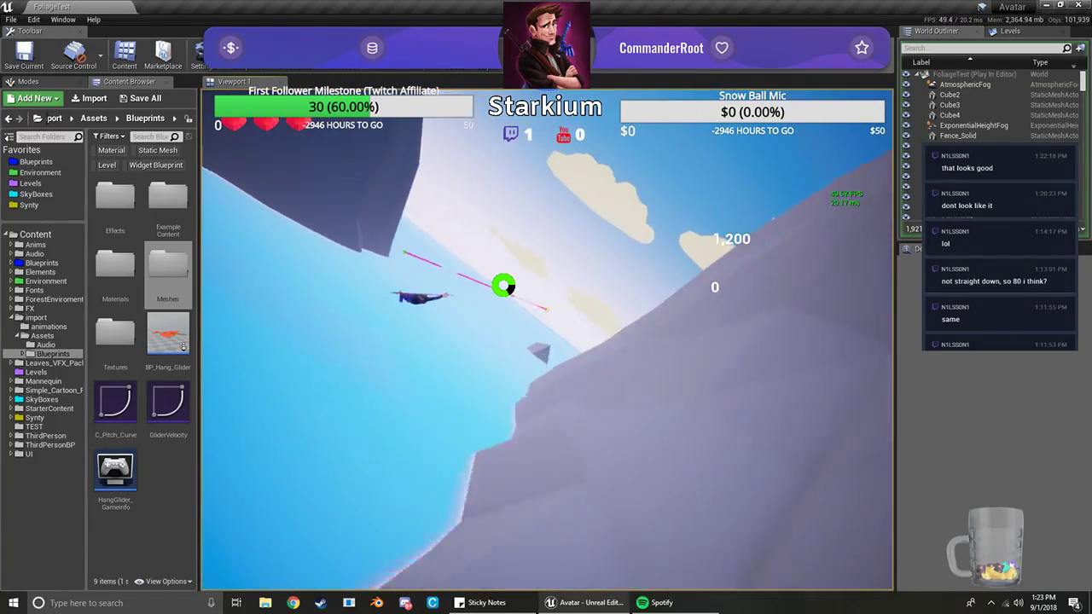
{"action": "key", "text": "d"}
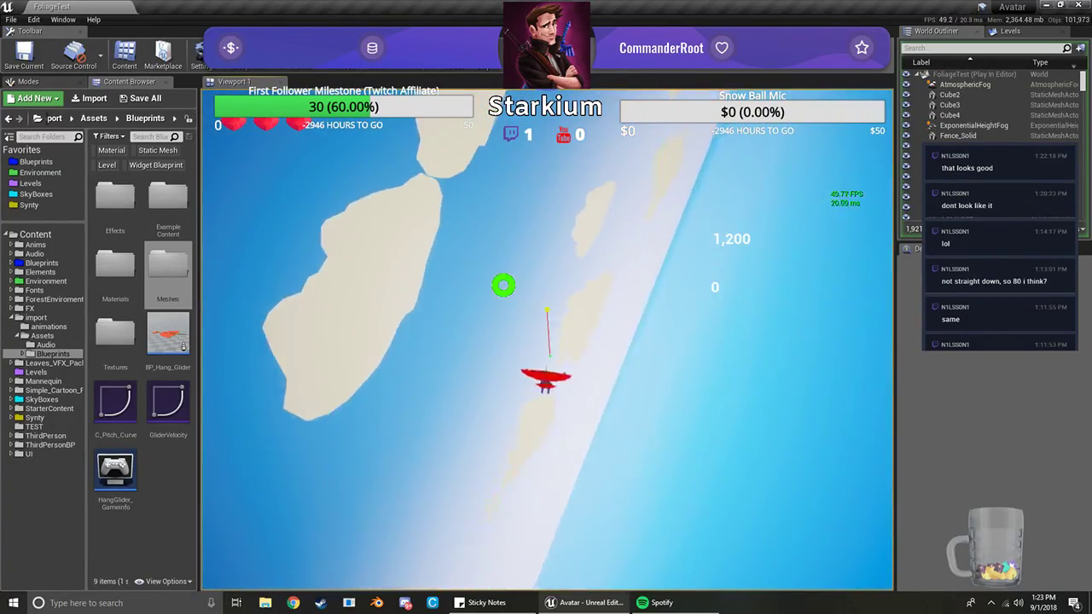
{"action": "key", "text": "d"}
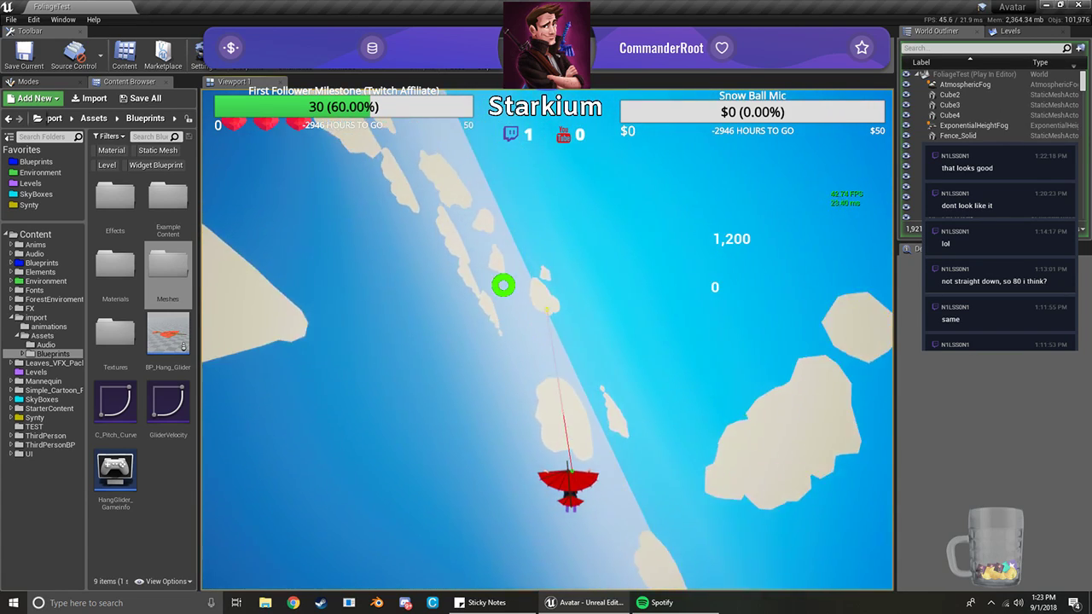
{"action": "key", "text": "a"}
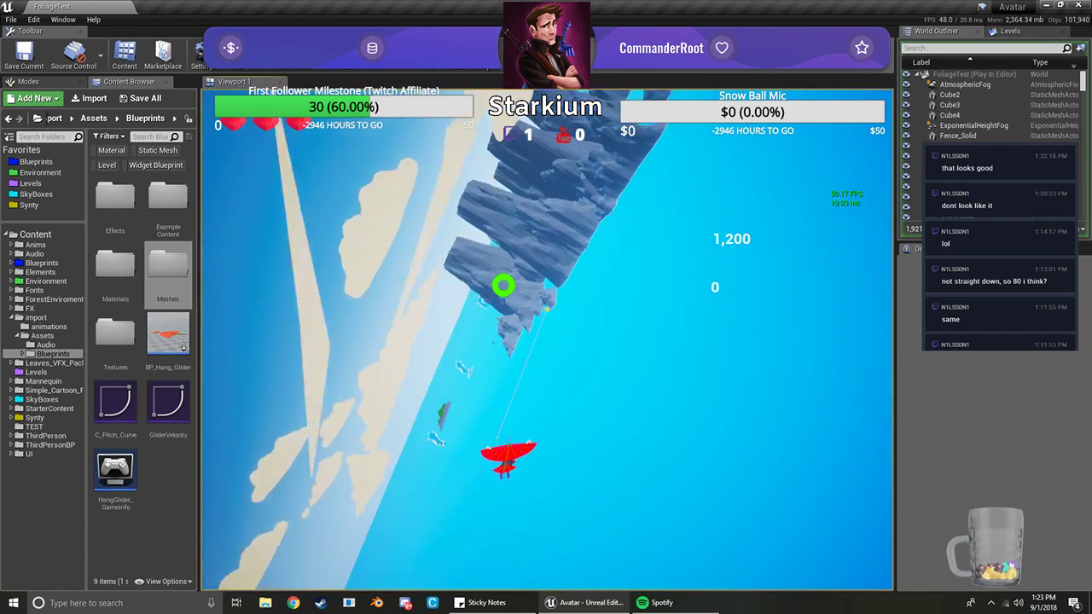
{"action": "key", "text": "a"}
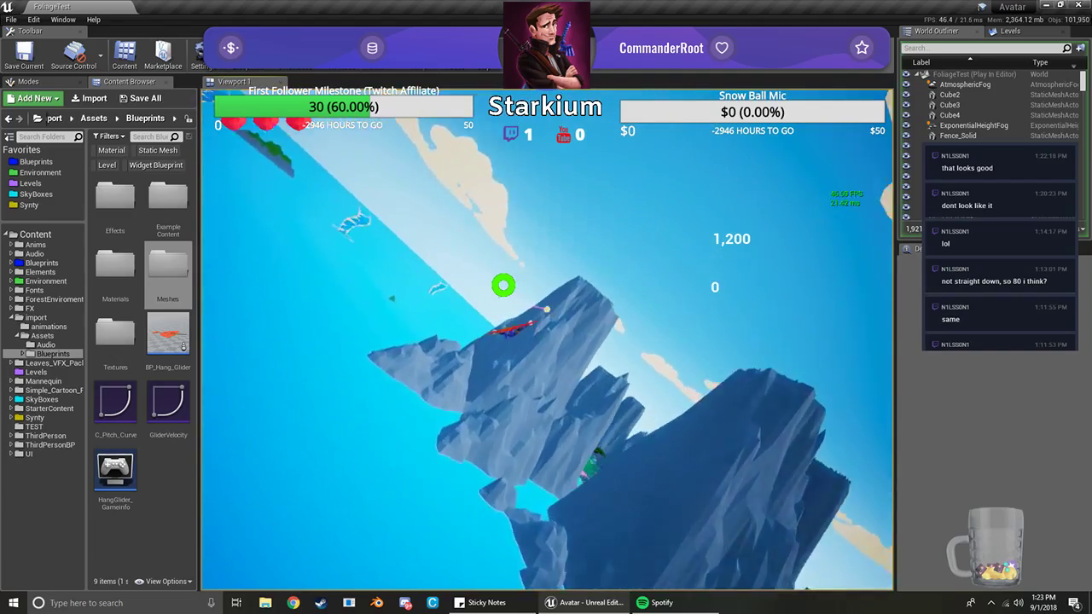
{"action": "key", "text": "w"}
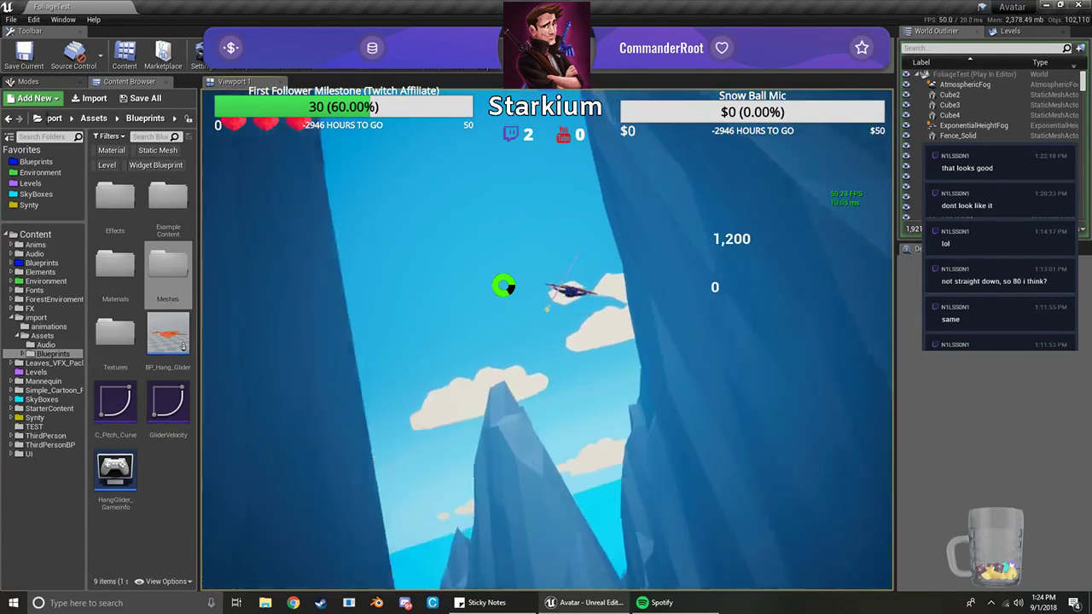
{"action": "key", "text": "Escape"}
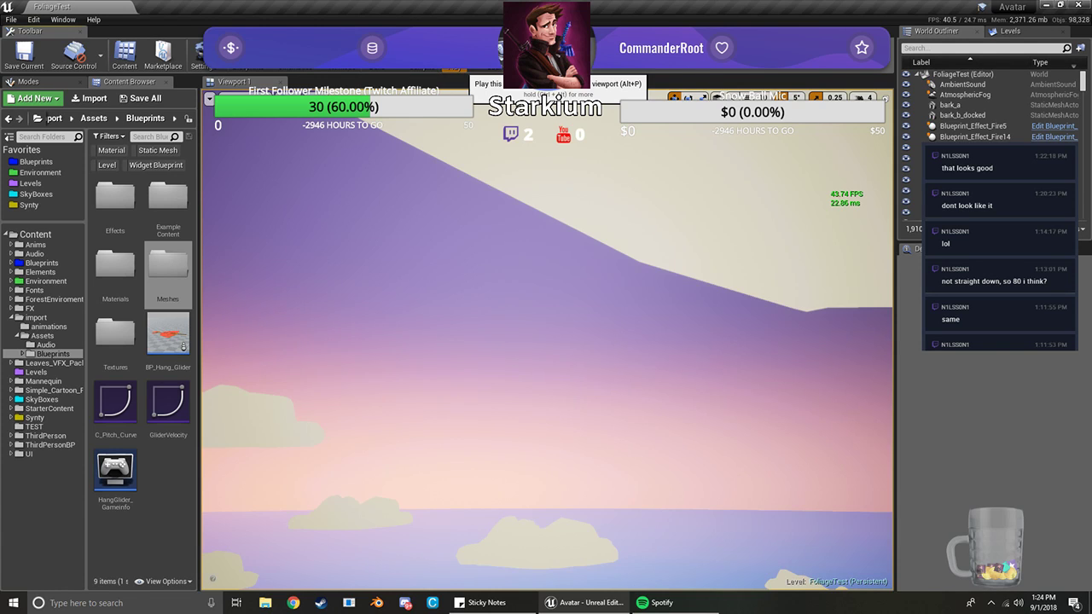
Run another play session, sprinting off the cliff and gliding far out beyond the level's scenery, and stop
{"action": "left_click", "coordinate": [477, 55]}
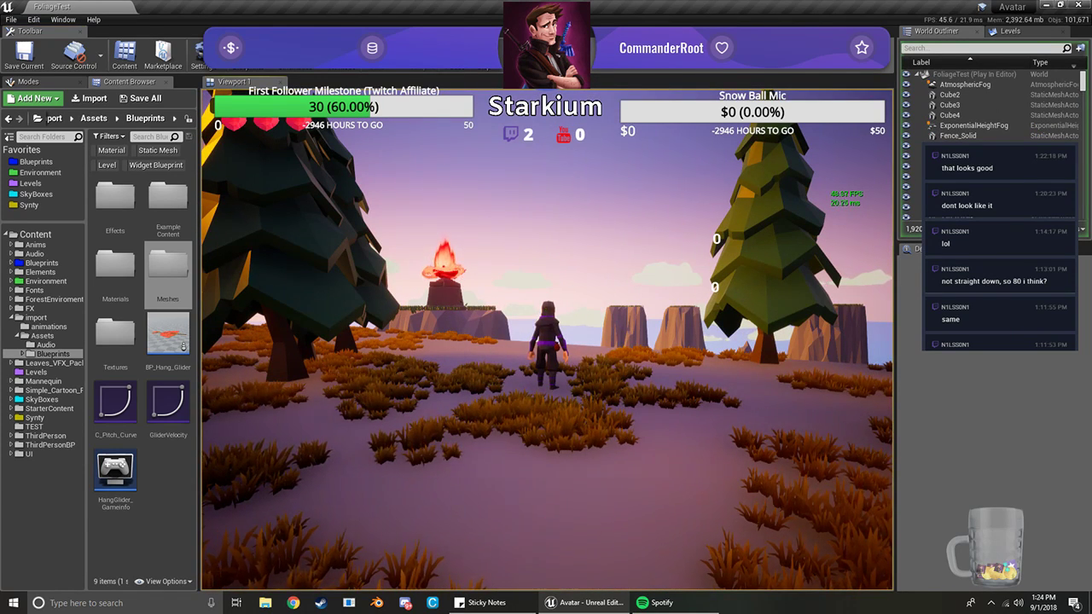
{"action": "key", "text": "shift+w"}
{"action": "key", "text": "space"}
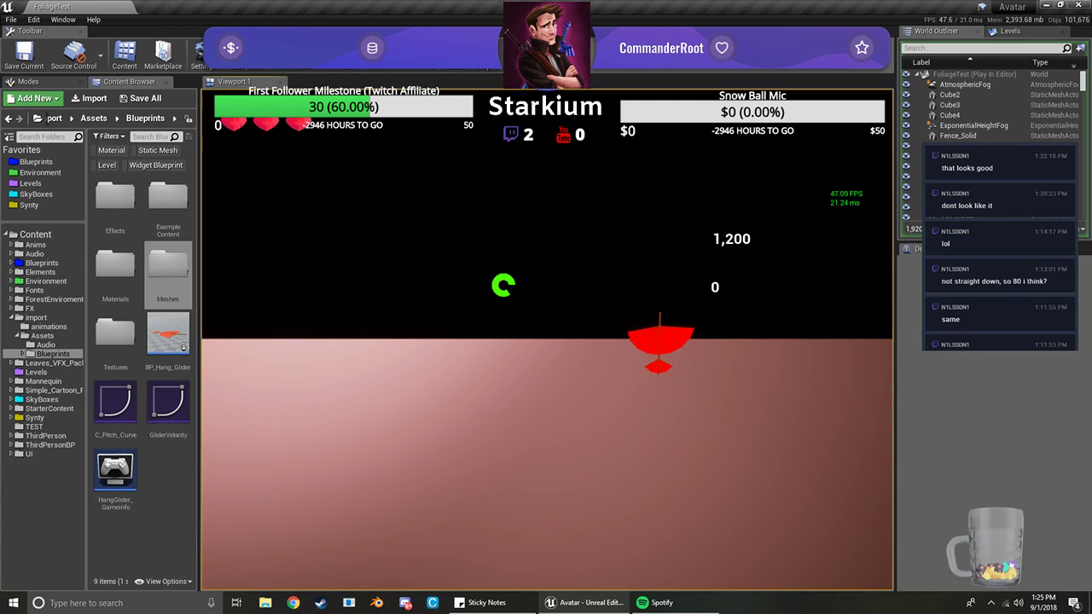
{"action": "key", "text": "Escape"}
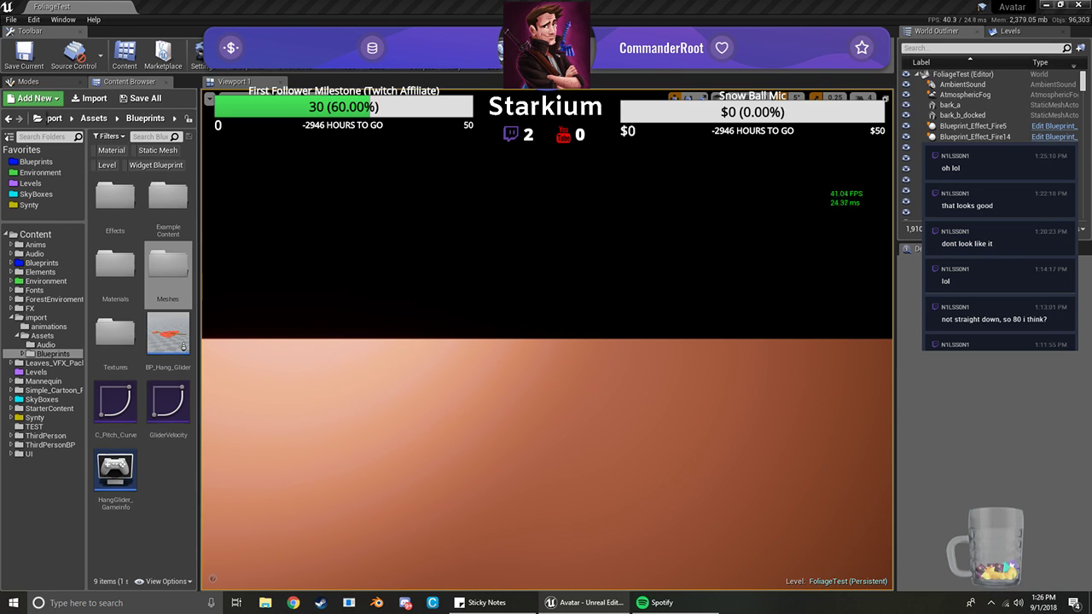
Bring the editor view back to the Player Start actor, face the islands below the cliff, and clear the selection
{"action": "right_click_drag", "start_coordinate": [740, 300], "coordinate": [635, 306]}
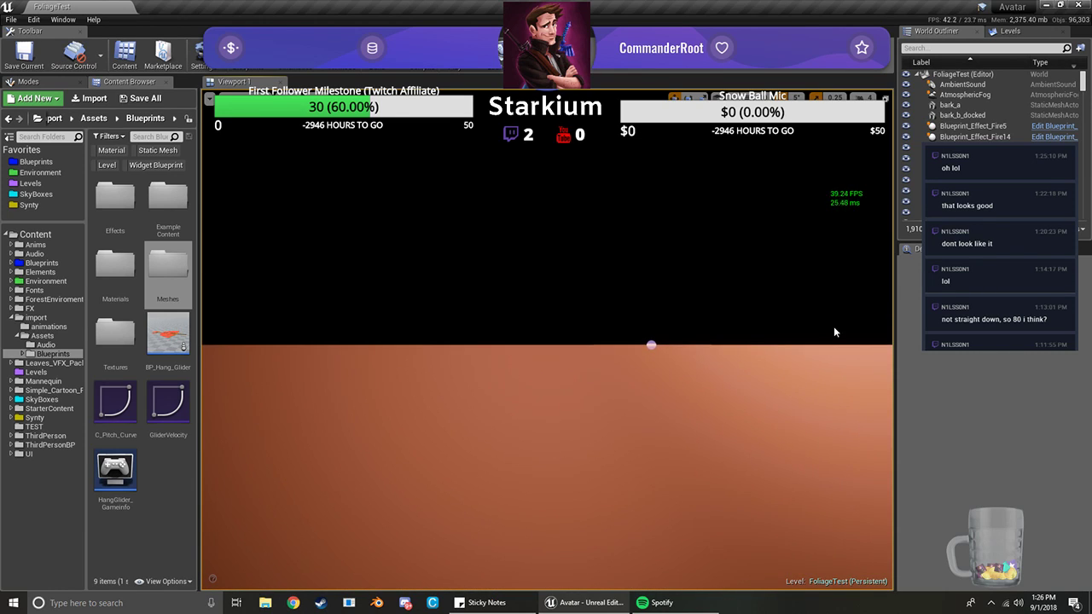
{"action": "left_click", "coordinate": [651, 344]}
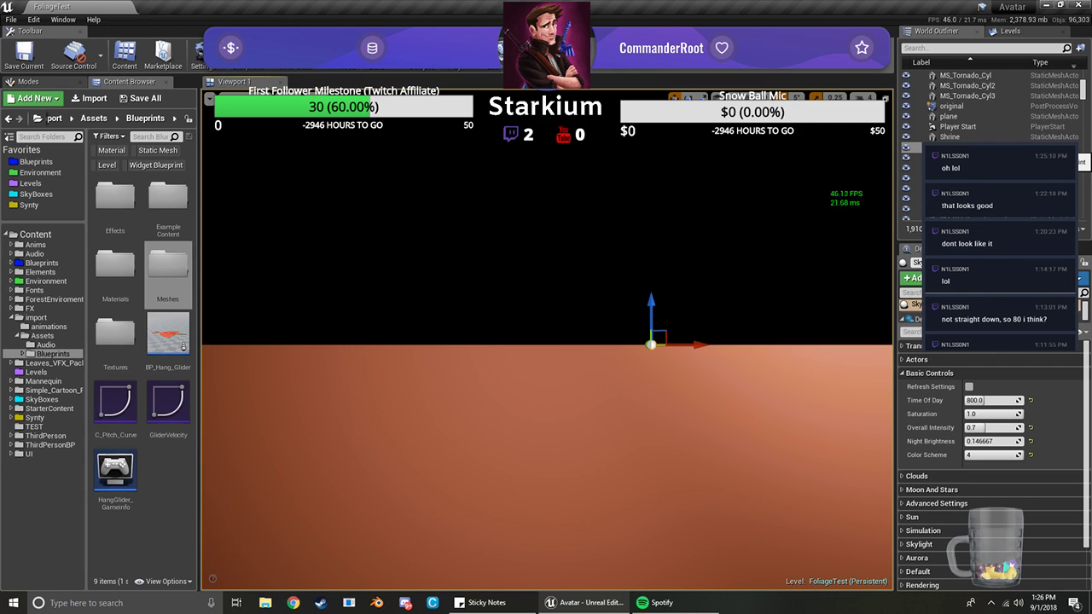
{"action": "double_click", "coordinate": [976, 127]}
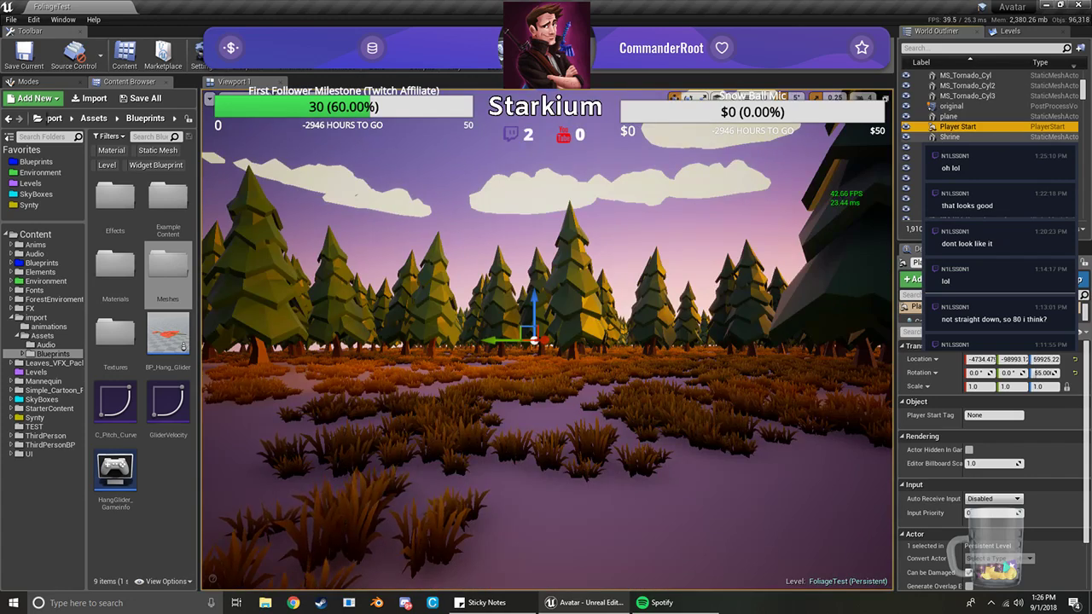
{"action": "right_click_drag", "start_coordinate": [545, 341], "coordinate": [751, 309]}
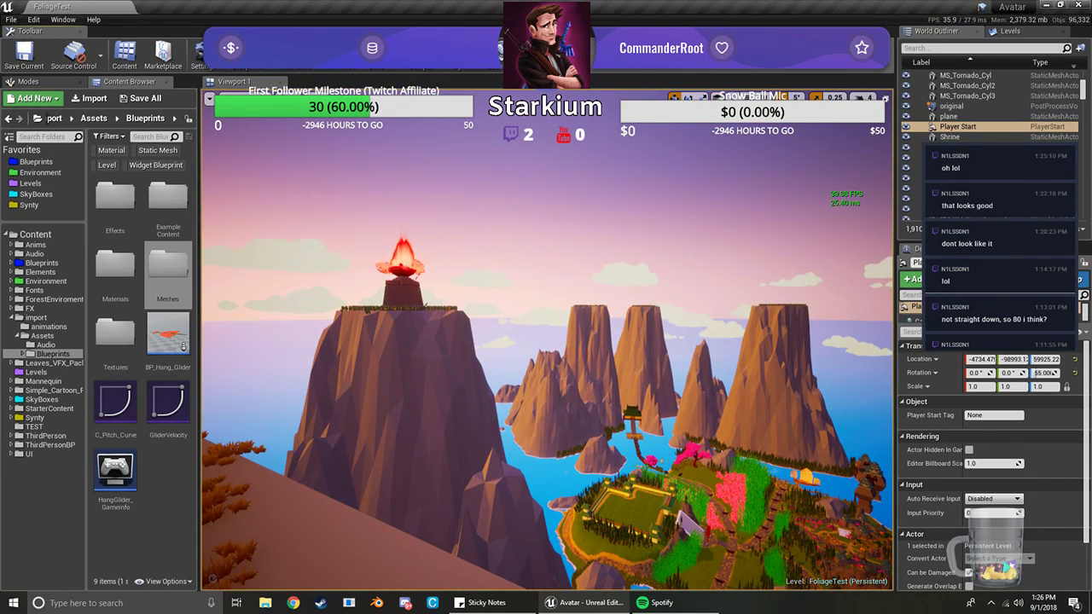
{"action": "key", "text": "Escape"}
{"action": "mouse_move", "coordinate": [712, 222]}
{"action": "right_mouse_down"}
{"action": "mouse_move", "coordinate": [678, 229]}
{"action": "mouse_move", "coordinate": [597, 213]}
{"action": "mouse_move", "coordinate": [715, 233]}
{"action": "mouse_move", "coordinate": [852, 224]}
{"action": "mouse_move", "coordinate": [730, 219]}
{"action": "right_mouse_up"}
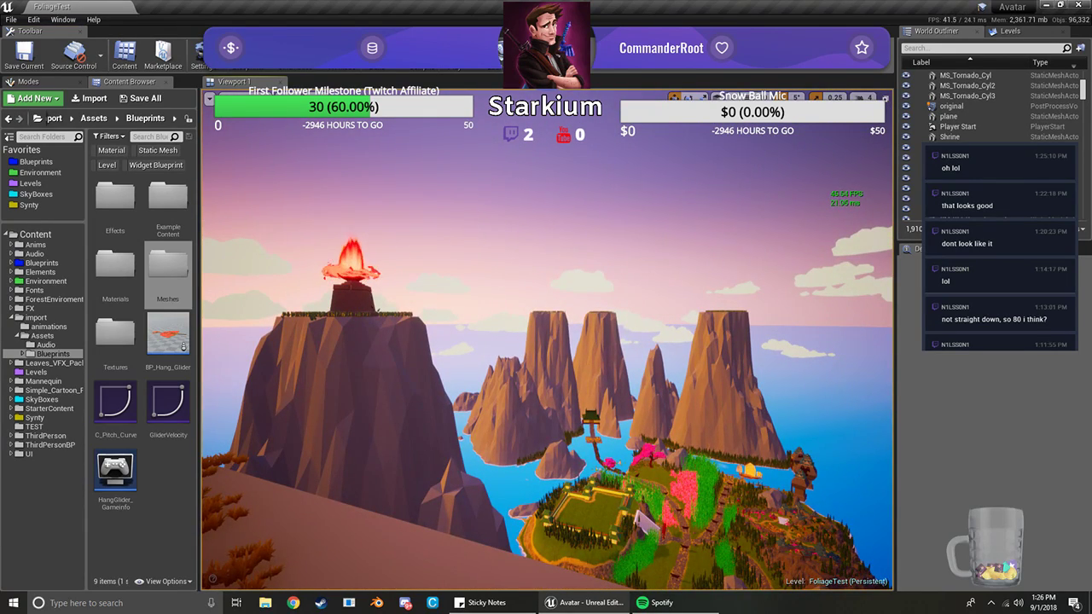
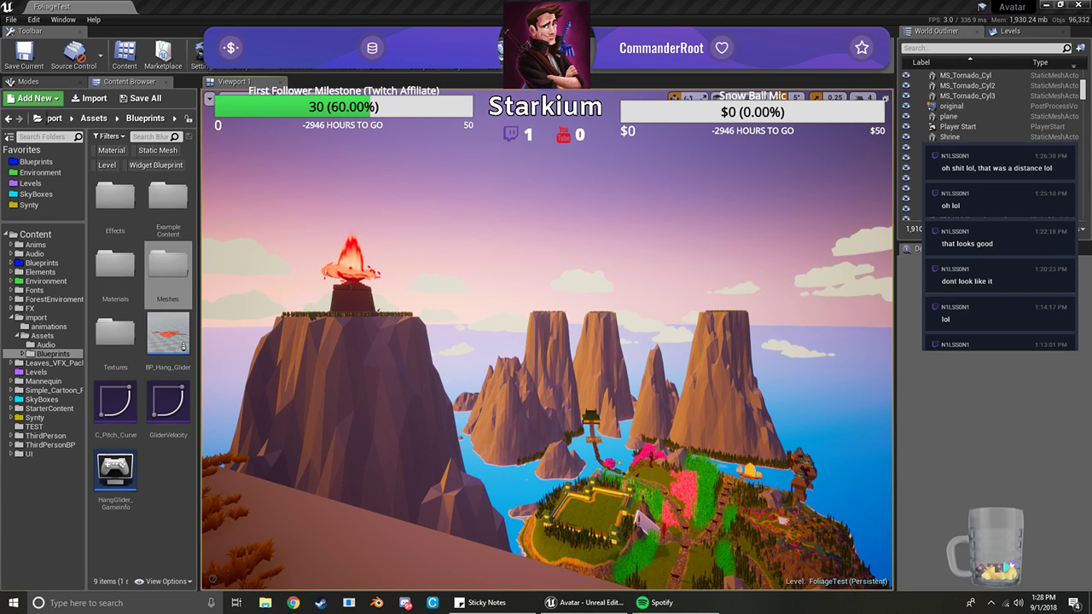
Start a play session, leap off the cliff with the glider open, and bank both ways beside the fire-topped pillar above the islands
{"action": "left_click", "coordinate": [597, 73]}
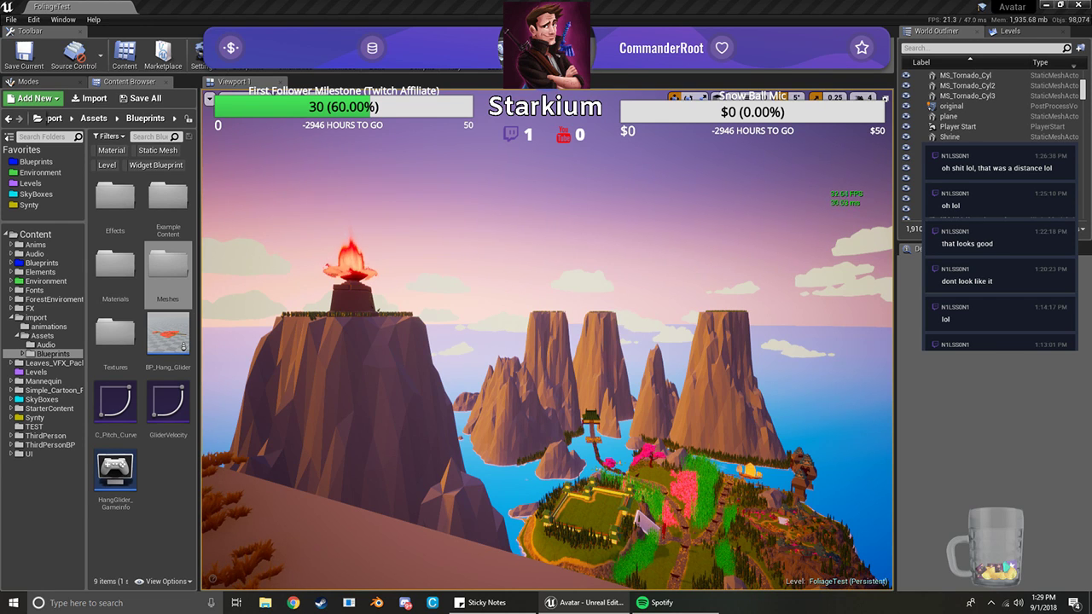
{"action": "left_click", "coordinate": [468, 53]}
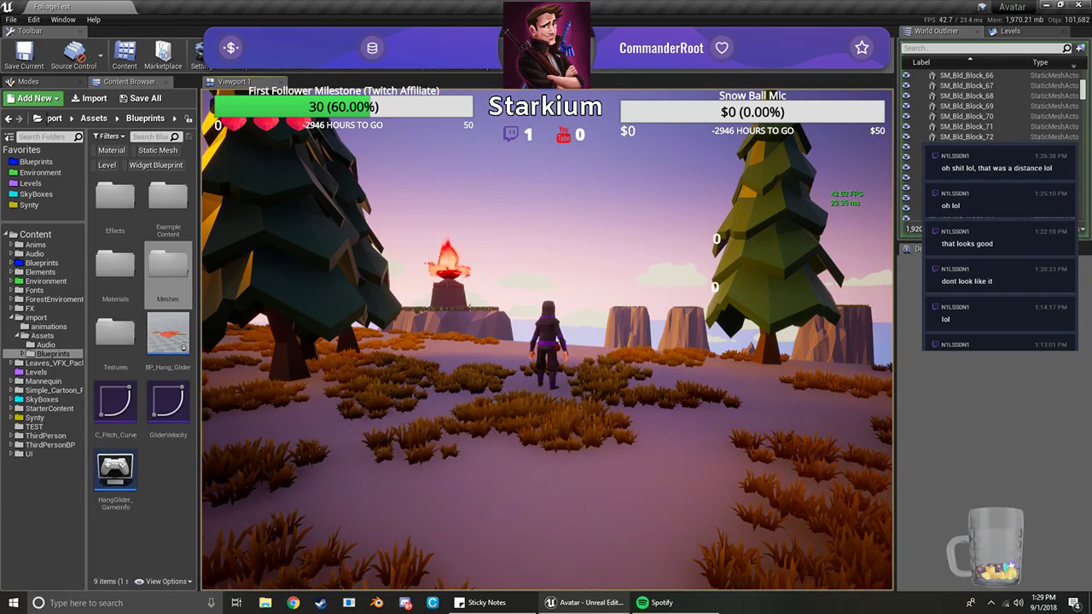
{"action": "key", "text": "w"}
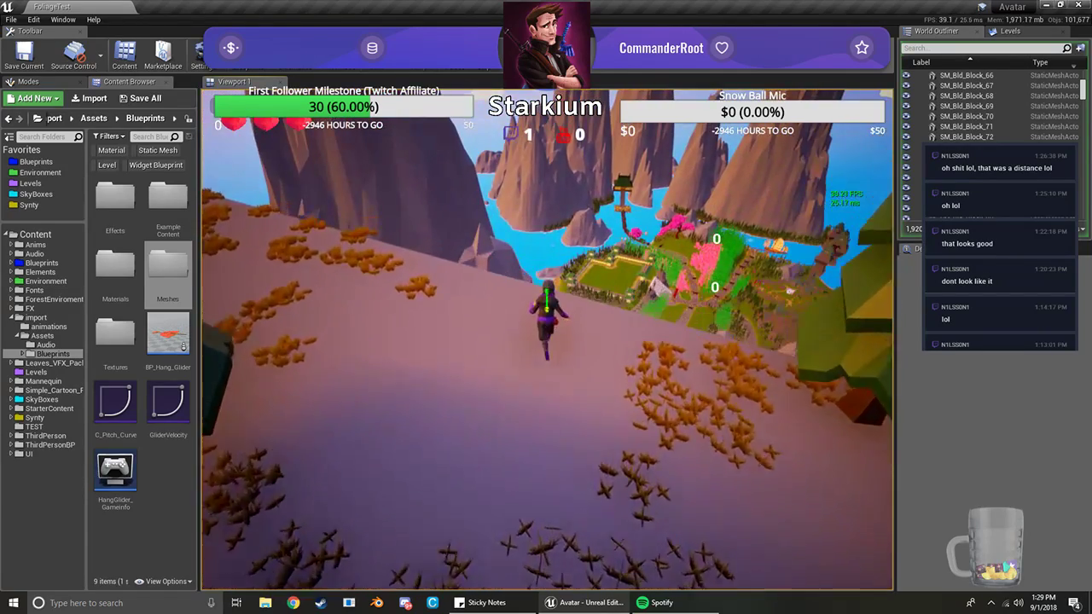
{"action": "key", "text": "space"}
{"action": "key", "text": "space"}
{"action": "key", "text": "a"}
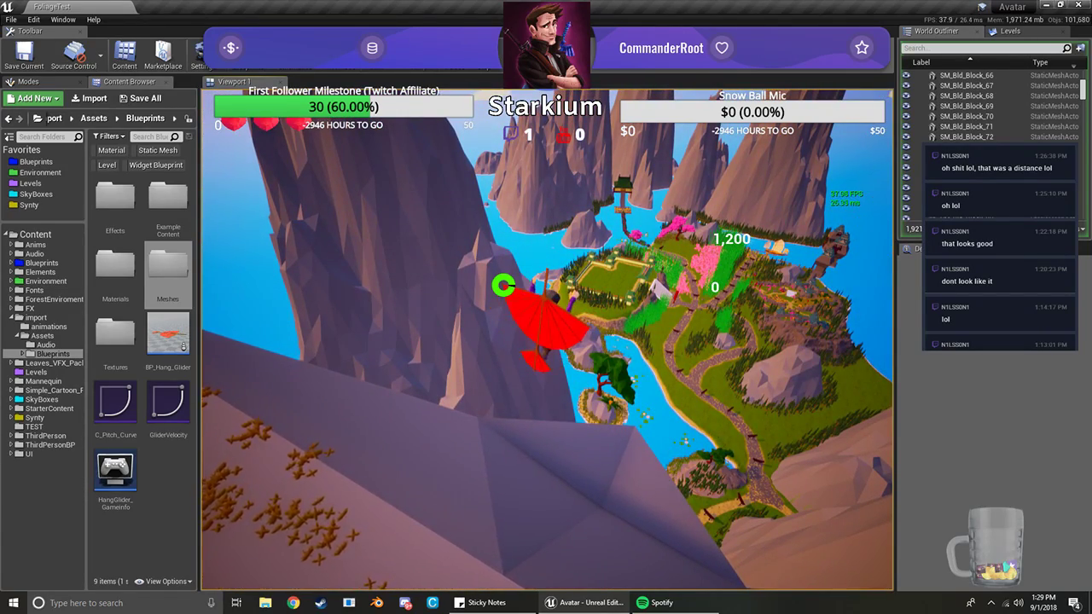
{"action": "key", "text": "d"}
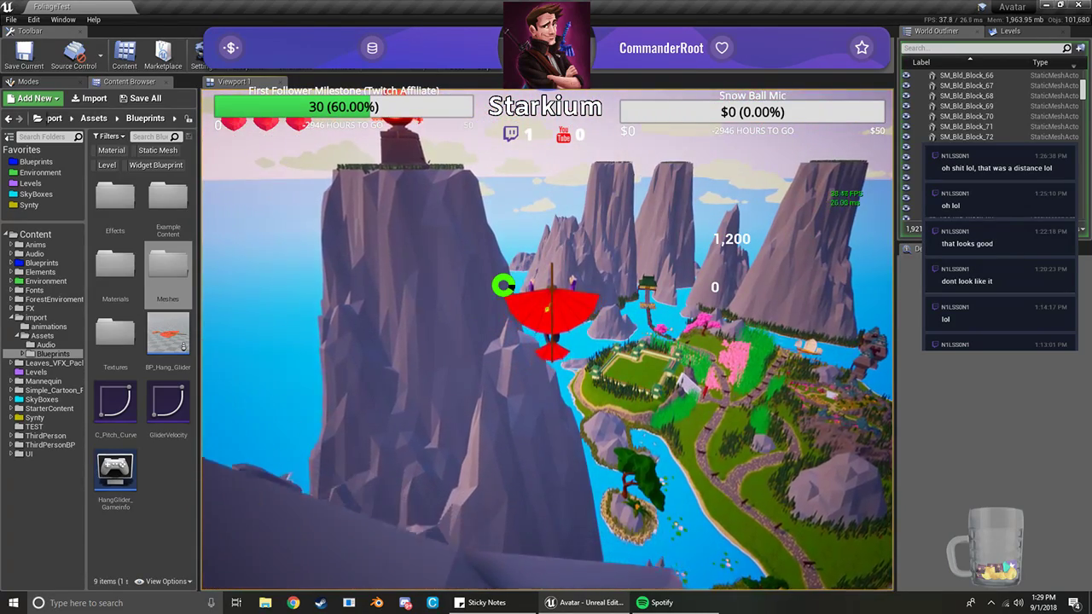
{"action": "key", "text": "a"}
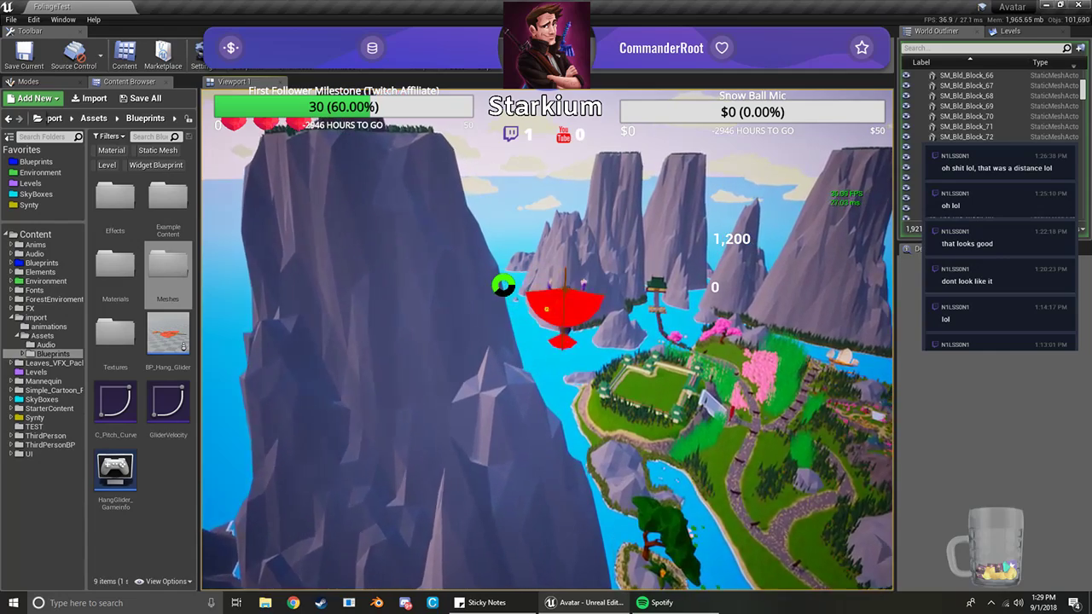
{"action": "key", "text": "s"}
{"action": "key", "text": "a"}
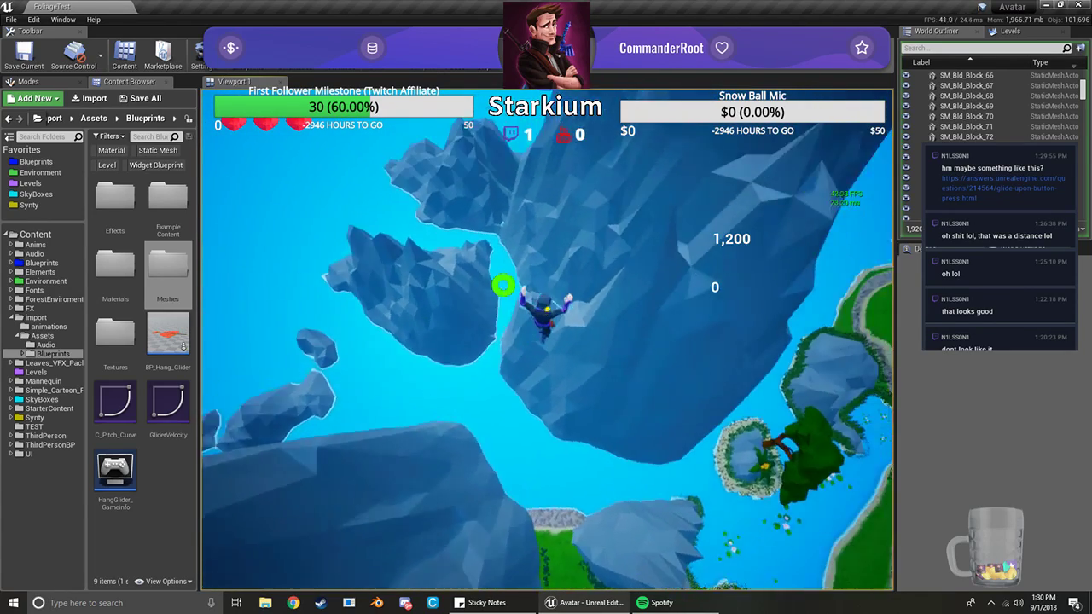
Toggle the glider open and closed repeatedly in mid-air around the rock pillar and over the sea, and stop the play session
{"action": "key", "text": "space"}
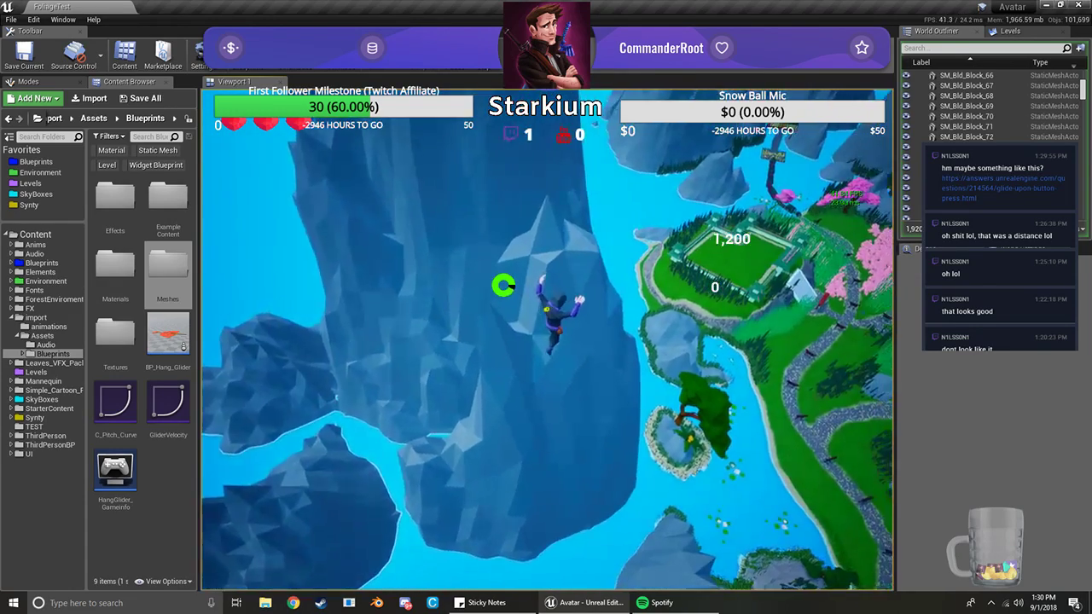
{"action": "key", "text": "space"}
{"action": "key", "text": "space"}
{"action": "key", "text": "space"}
{"action": "key", "text": "space"}
{"action": "key", "text": "space"}
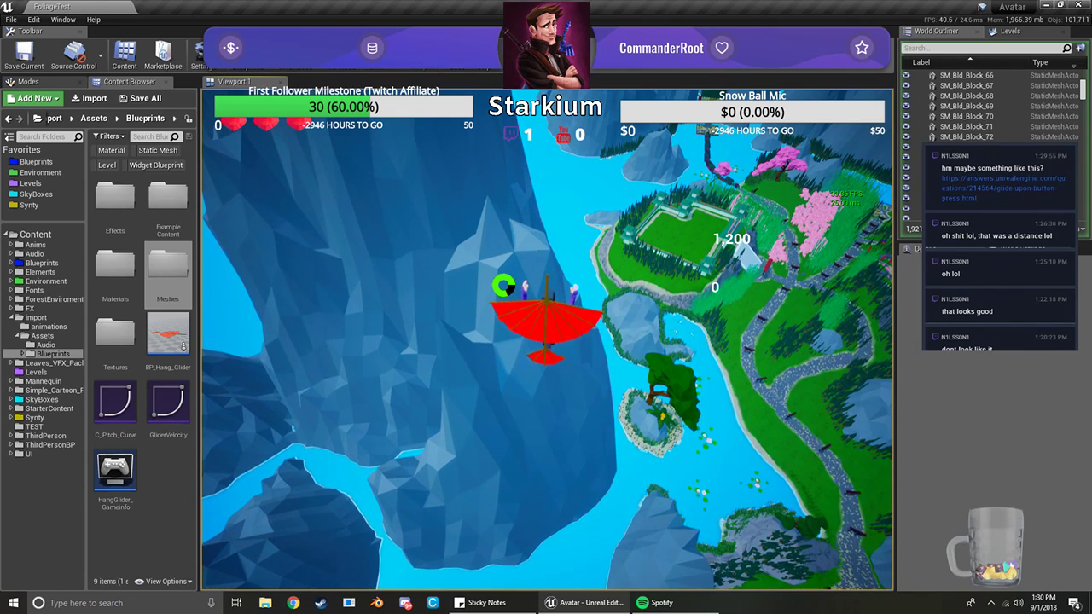
{"action": "key", "text": "space"}
{"action": "key", "text": "space"}
{"action": "key", "text": "space"}
{"action": "key", "text": "space"}
{"action": "key", "text": "space"}
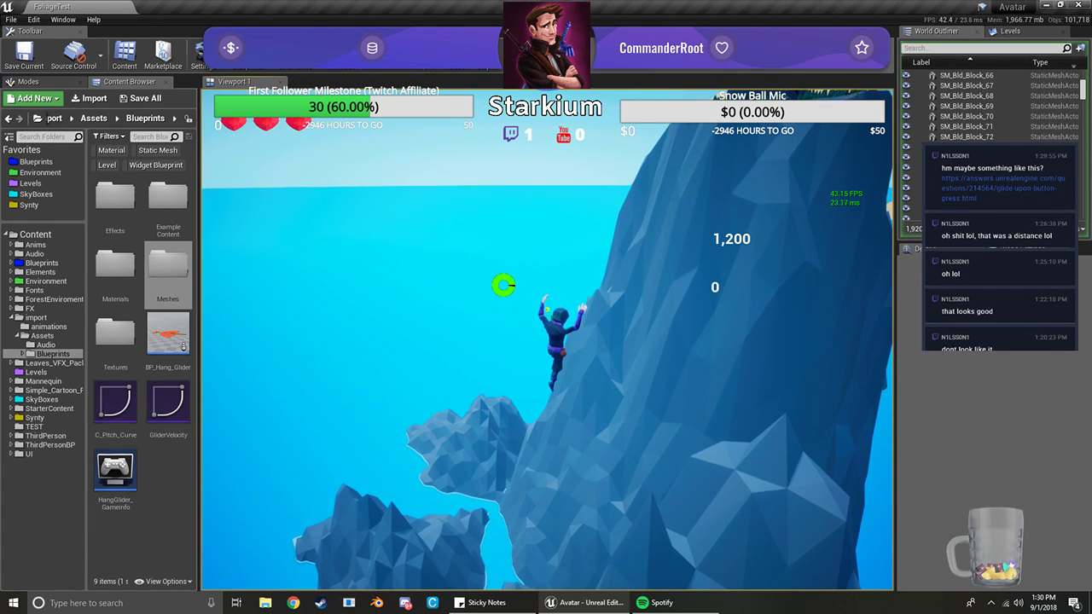
{"action": "key", "text": "space"}
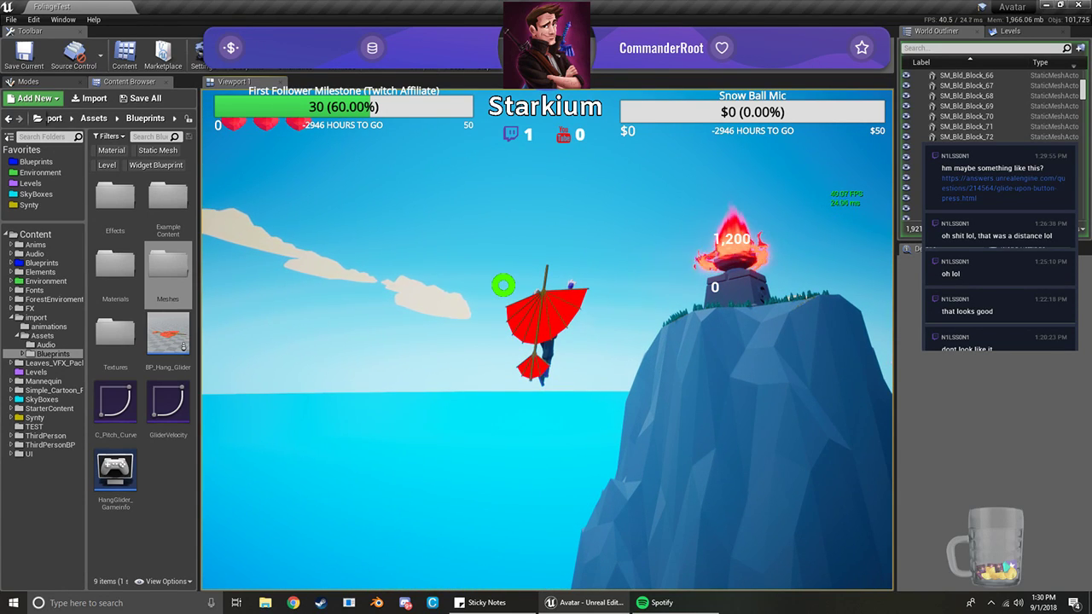
{"action": "key", "text": "space"}
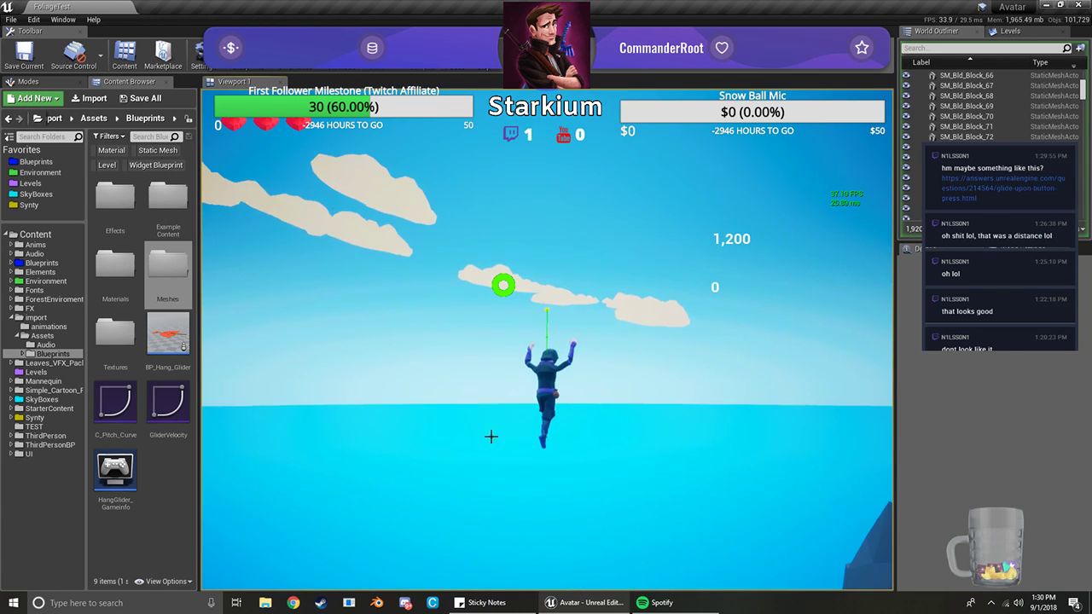
{"action": "key", "text": "Escape"}
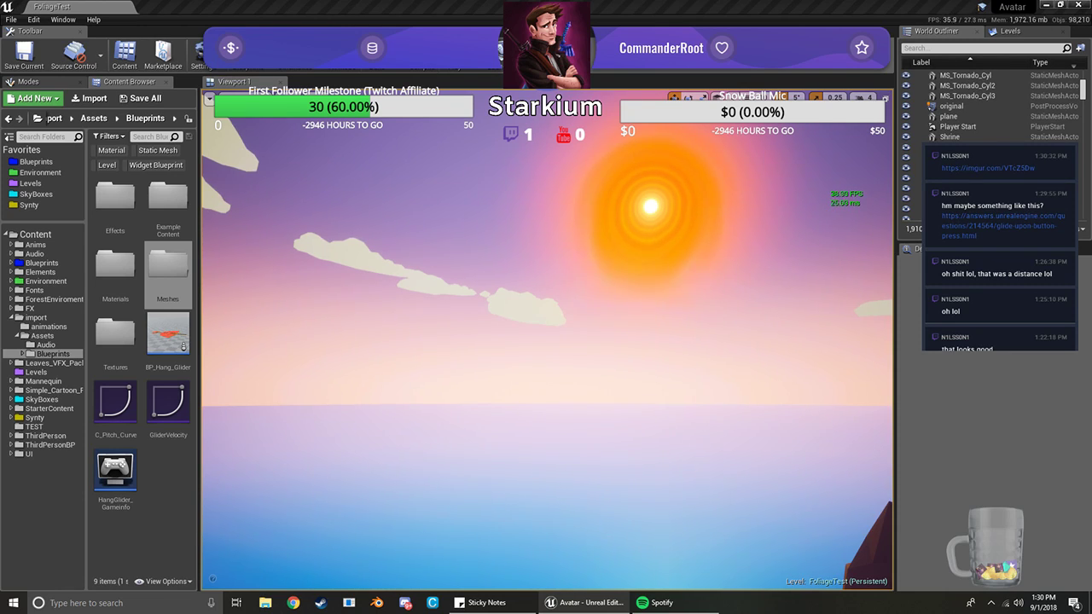
Play the level again, run along the wooded clifftop, jump off and deploy the glider over the river, and stop
{"action": "key", "text": "alt+p"}
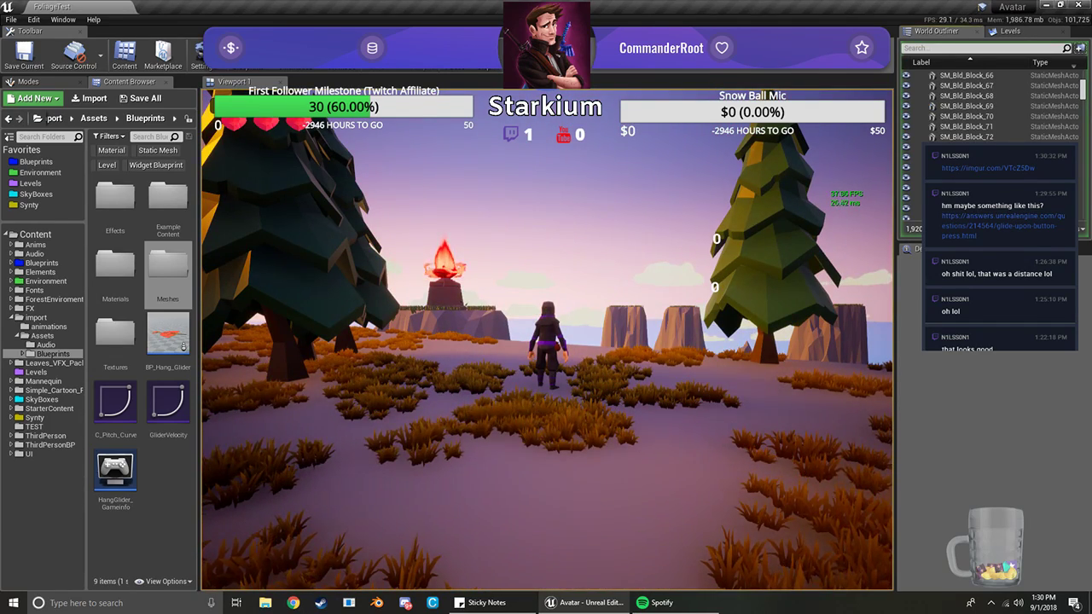
{"action": "left_click", "coordinate": [602, 348]}
{"action": "key", "text": "w"}
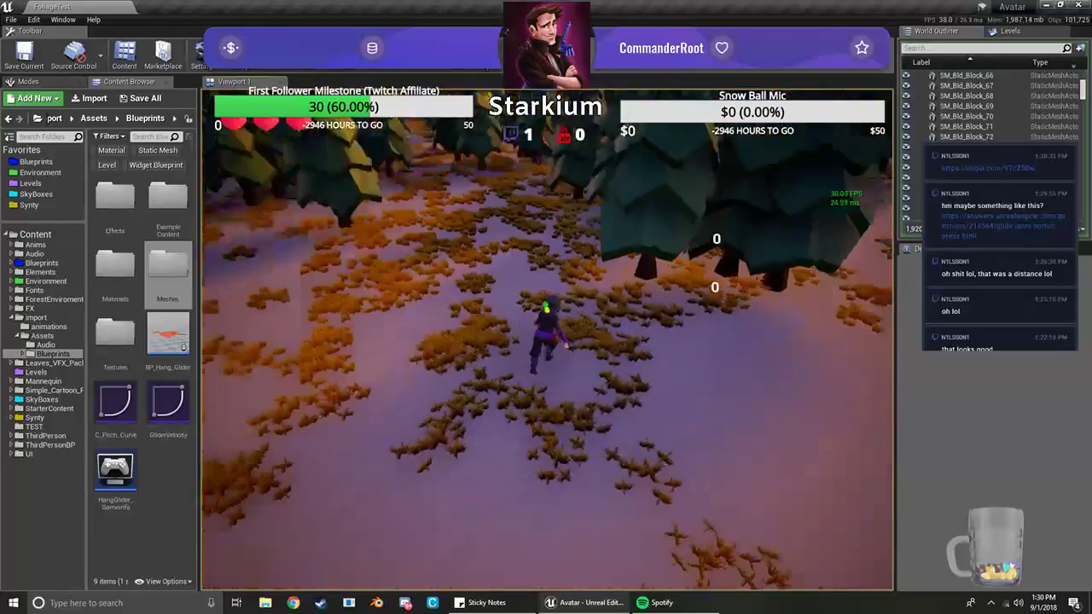
{"action": "key", "text": "space"}
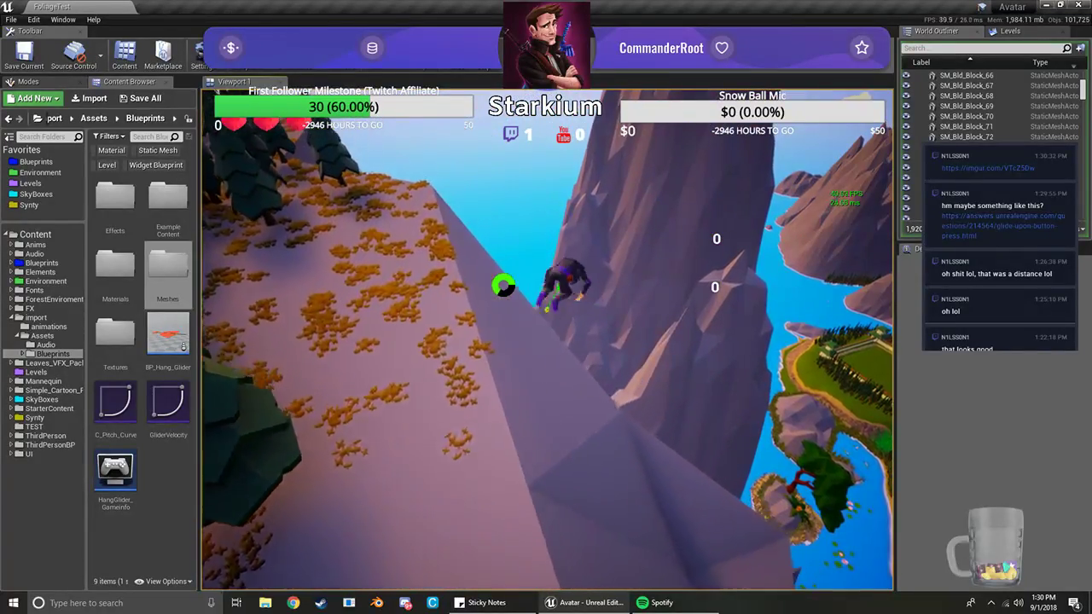
{"action": "key", "text": "space"}
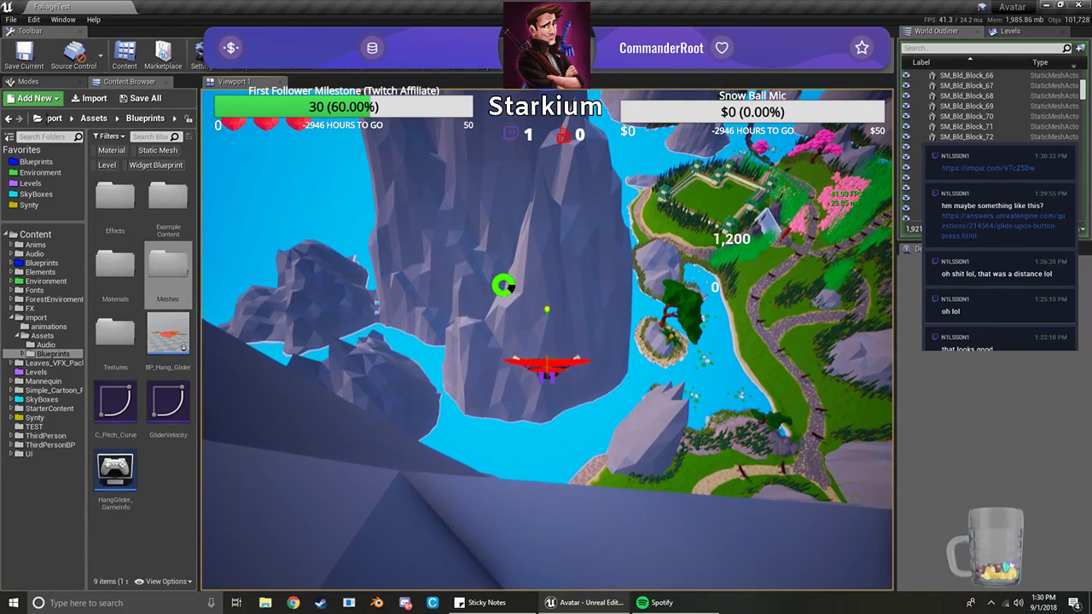
{"action": "key", "text": "Escape"}
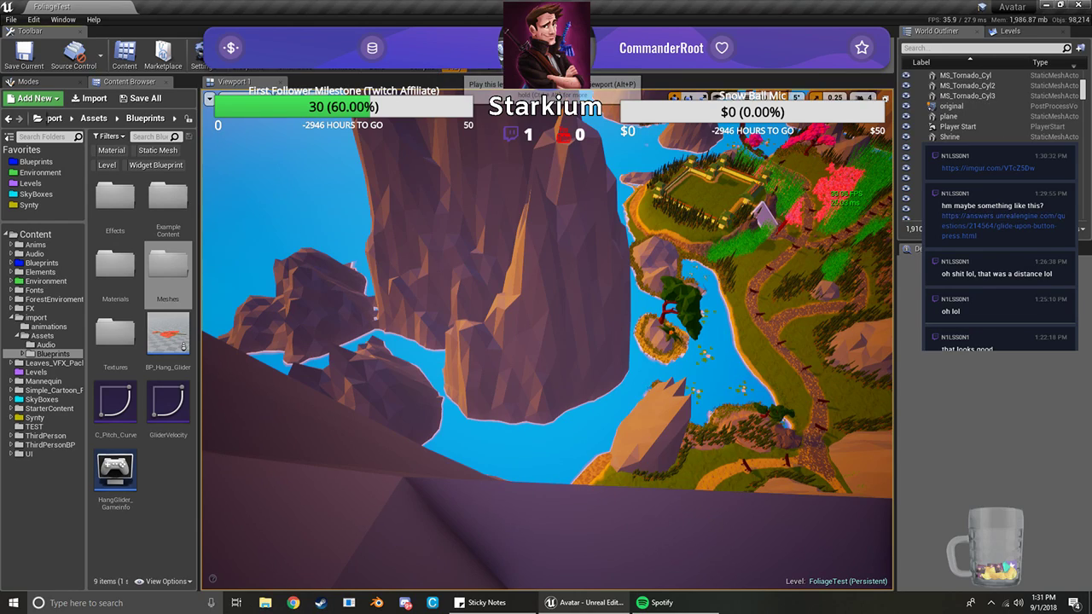
Run a play session gliding off the cliff, re-deploying the glider and banking past the fire-topped pillar toward the rock spires, and stop
{"action": "left_click", "coordinate": [481, 61]}
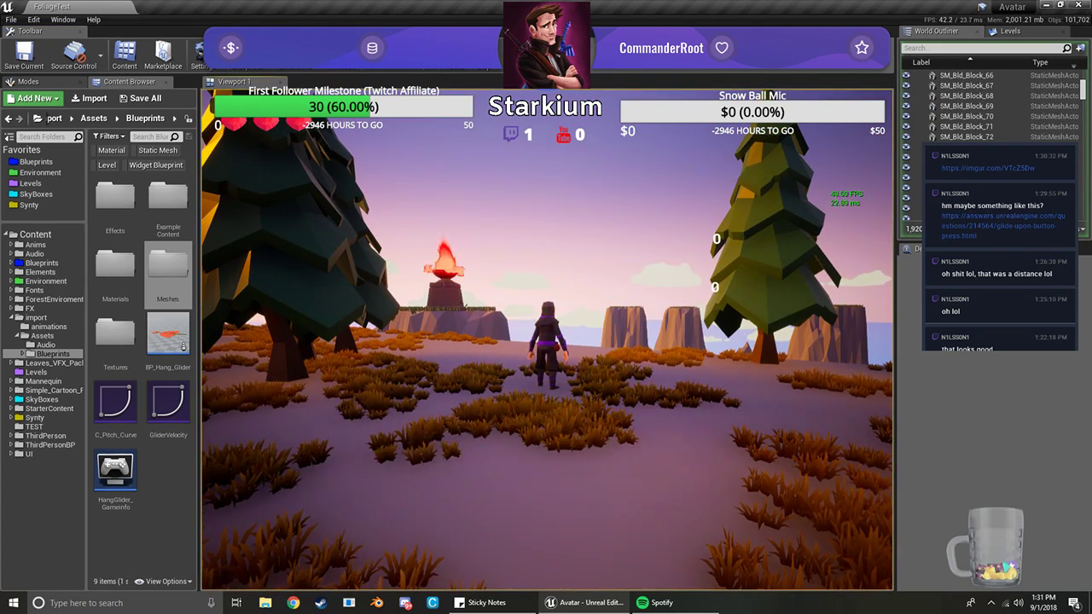
{"action": "key", "text": "w"}
{"action": "key", "text": "space"}
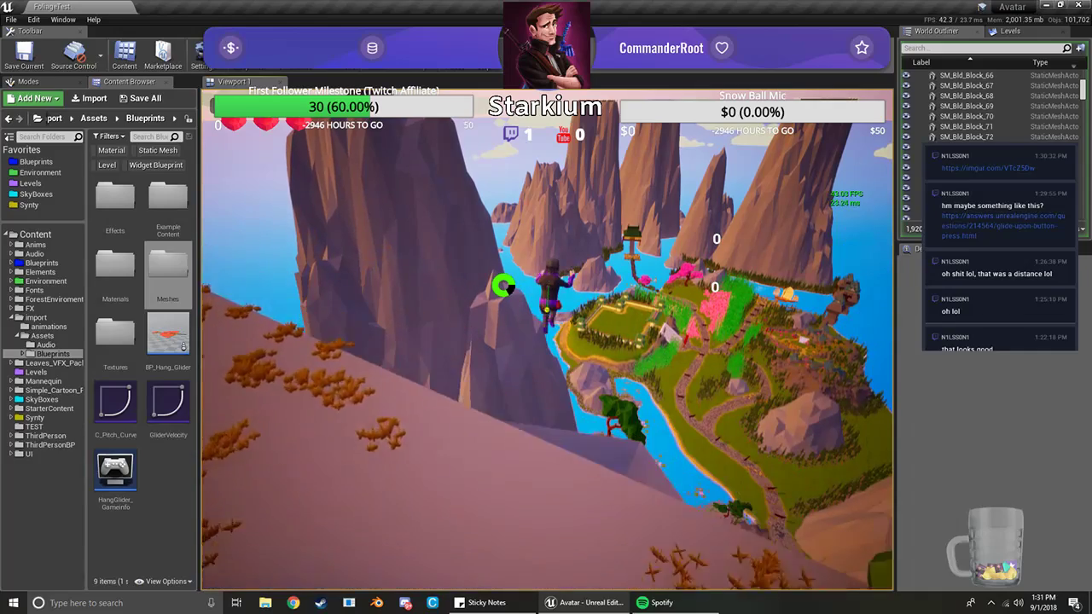
{"action": "key", "text": "space"}
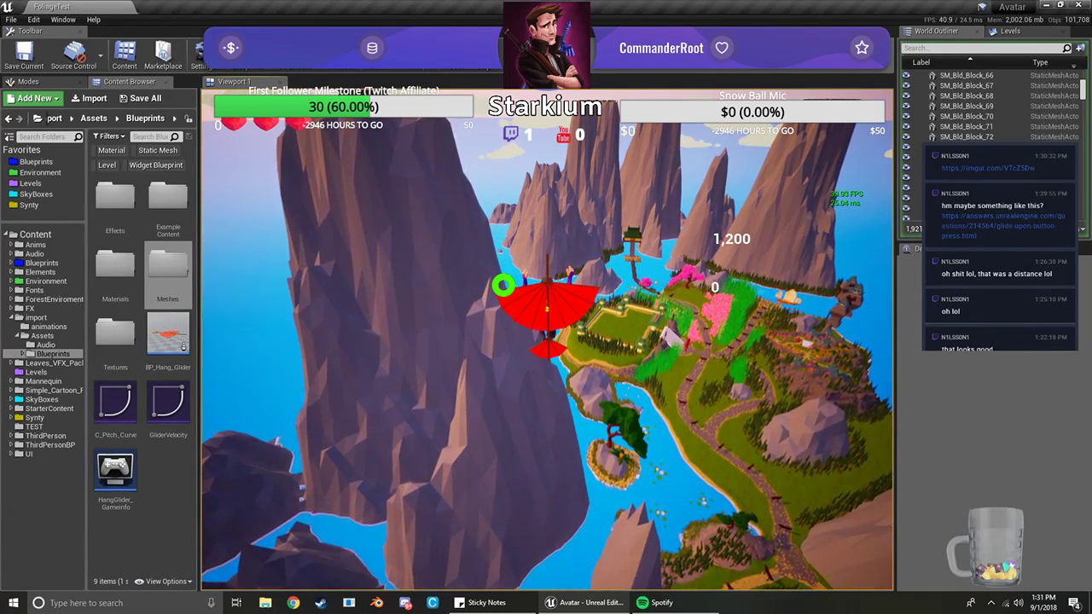
{"action": "key", "text": "space"}
{"action": "key", "text": "space"}
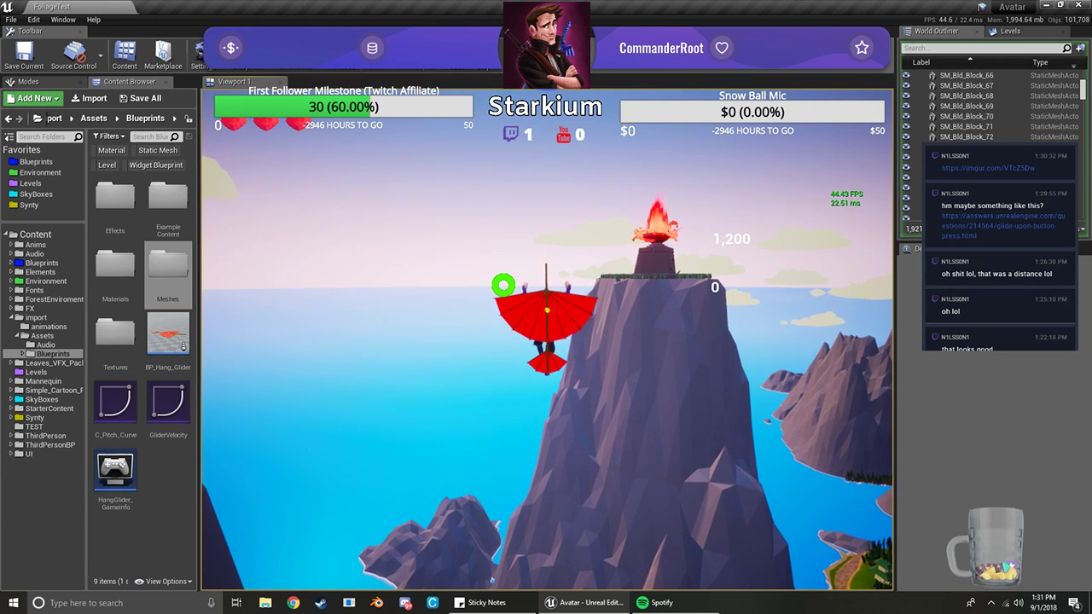
{"action": "key", "text": "d"}
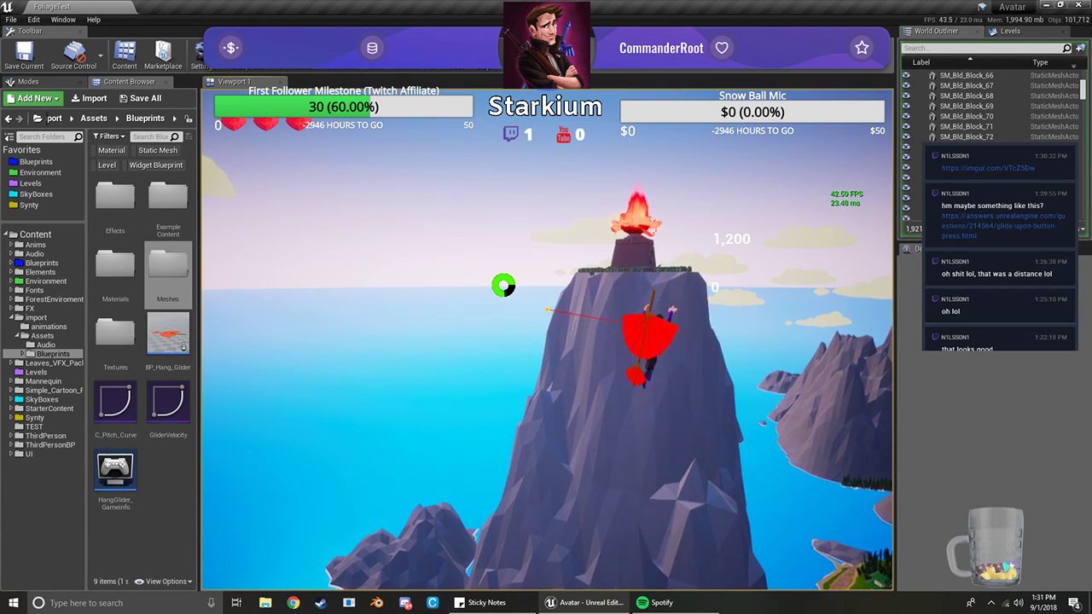
{"action": "key", "text": "d"}
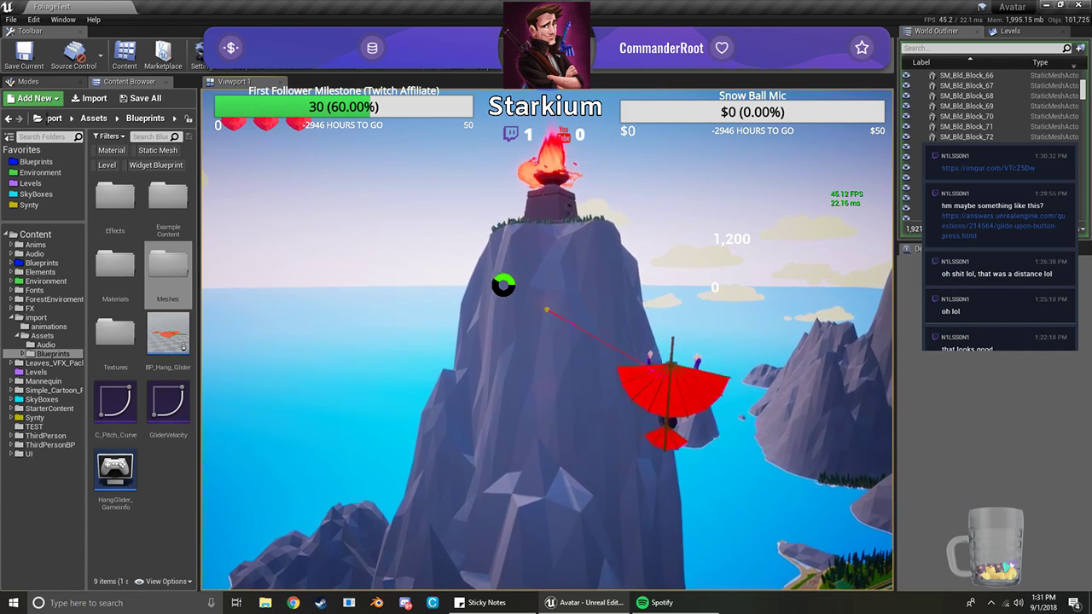
{"action": "key", "text": "a"}
{"action": "key", "text": "d"}
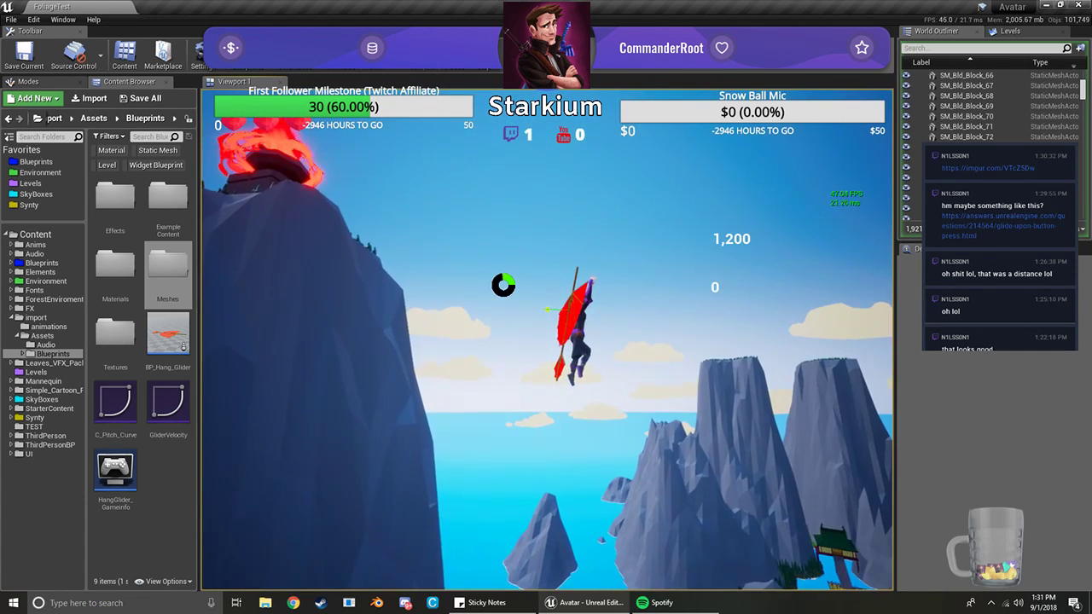
{"action": "key", "text": "Escape"}
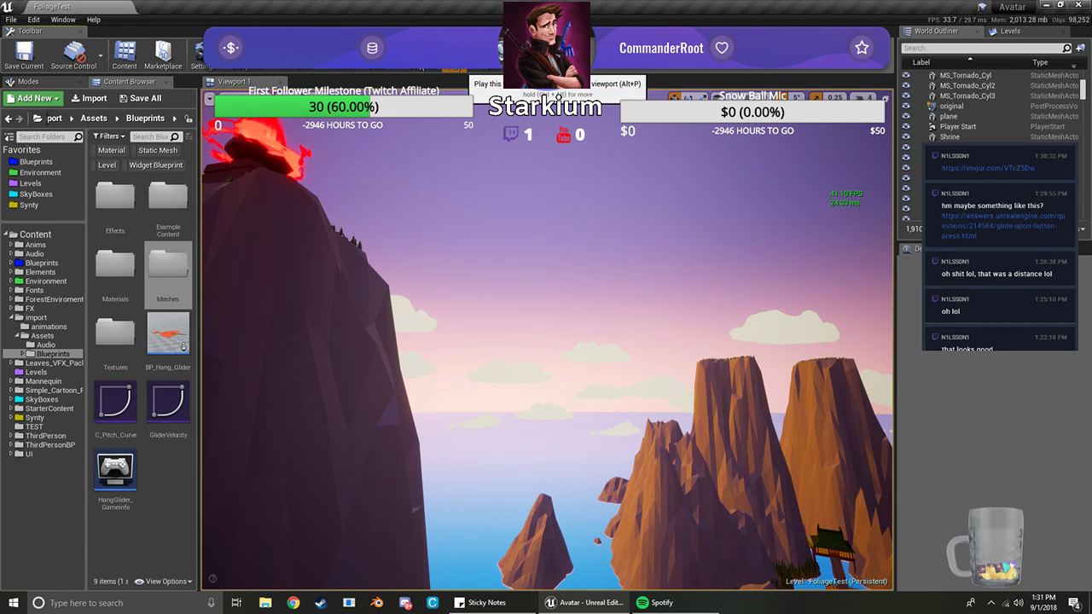
Play-test sprinting off the cliff, diving toward the pond with the small tree island, pulling up and rolling the glider sharply, and stop
{"action": "left_click", "coordinate": [454, 61]}
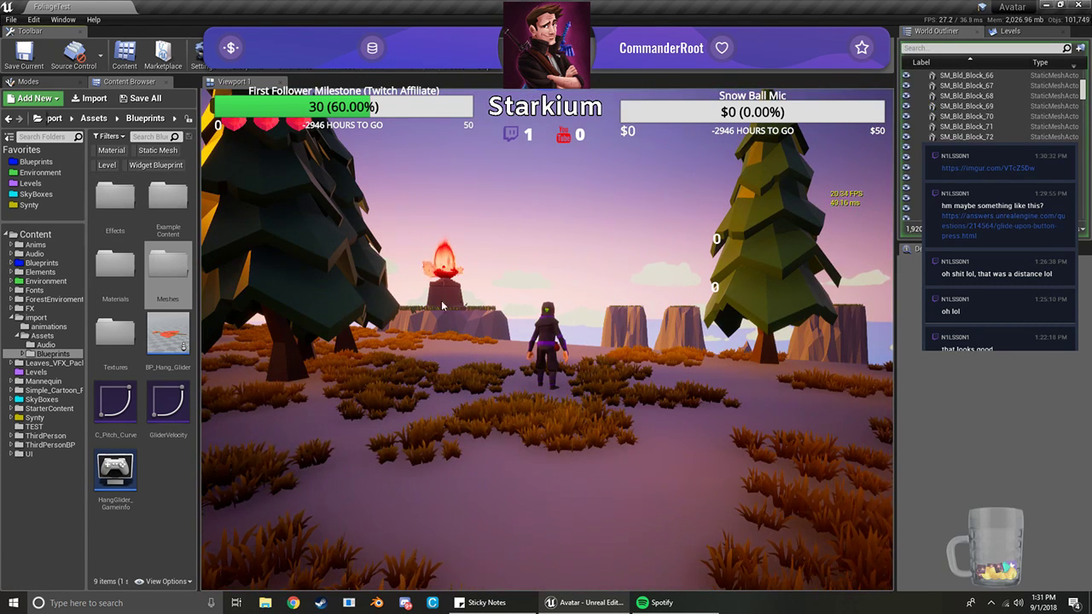
{"action": "key", "text": "w"}
{"action": "key", "text": "shift"}
{"action": "key", "text": "space"}
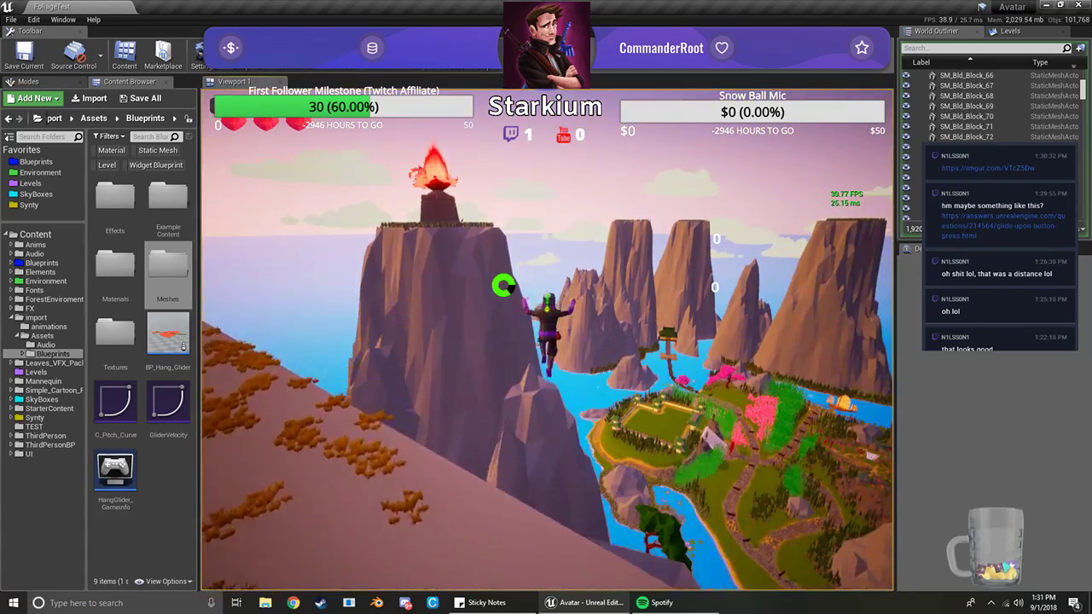
{"action": "key", "text": "space"}
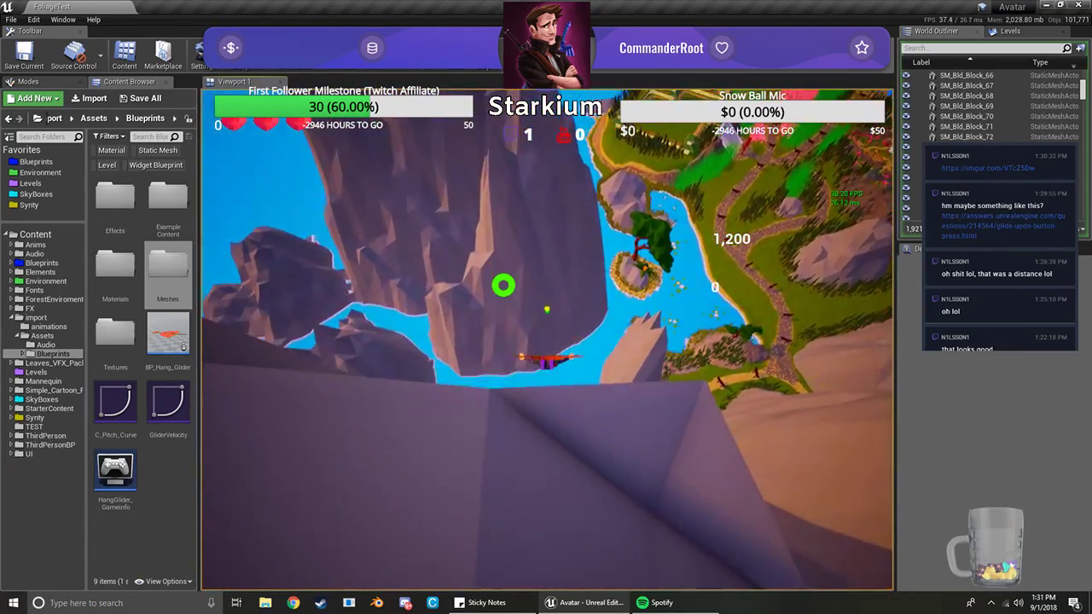
{"action": "key", "text": "d"}
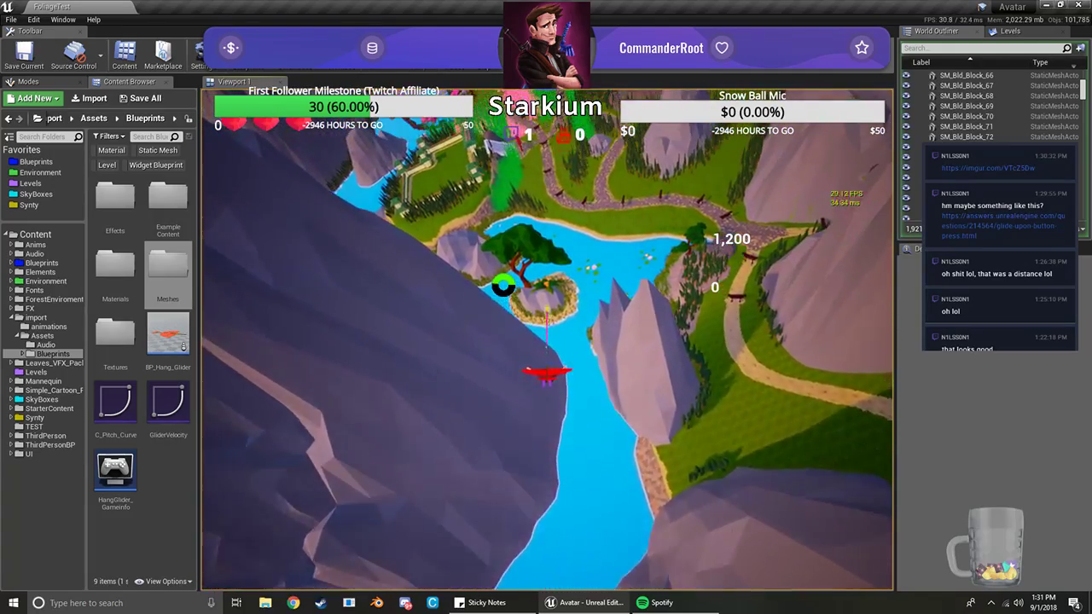
{"action": "key", "text": "s"}
{"action": "key", "text": "a"}
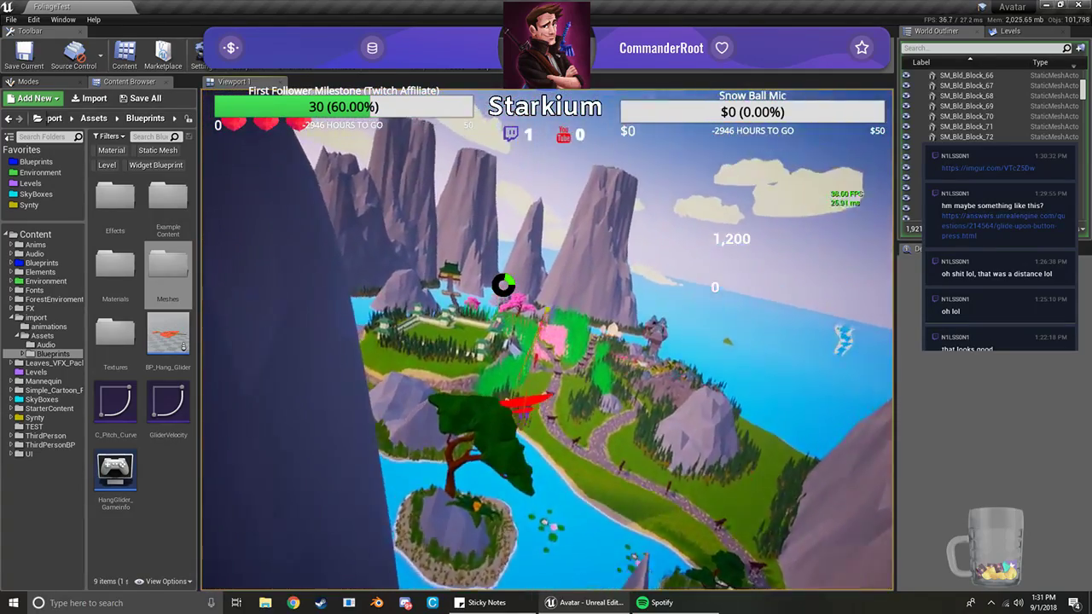
{"action": "key", "text": "a"}
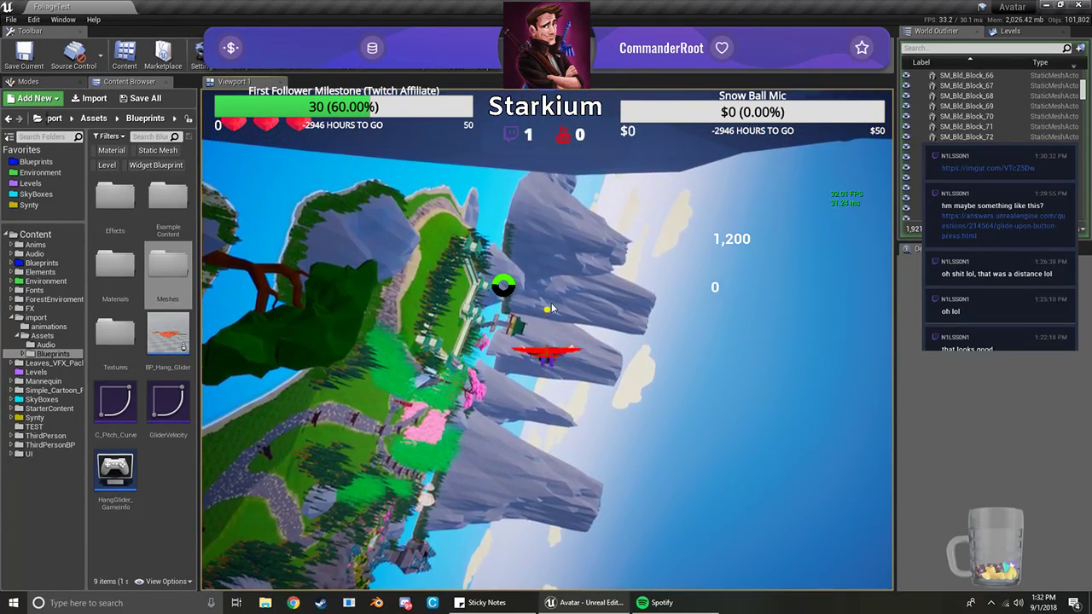
{"action": "key", "text": "Escape"}
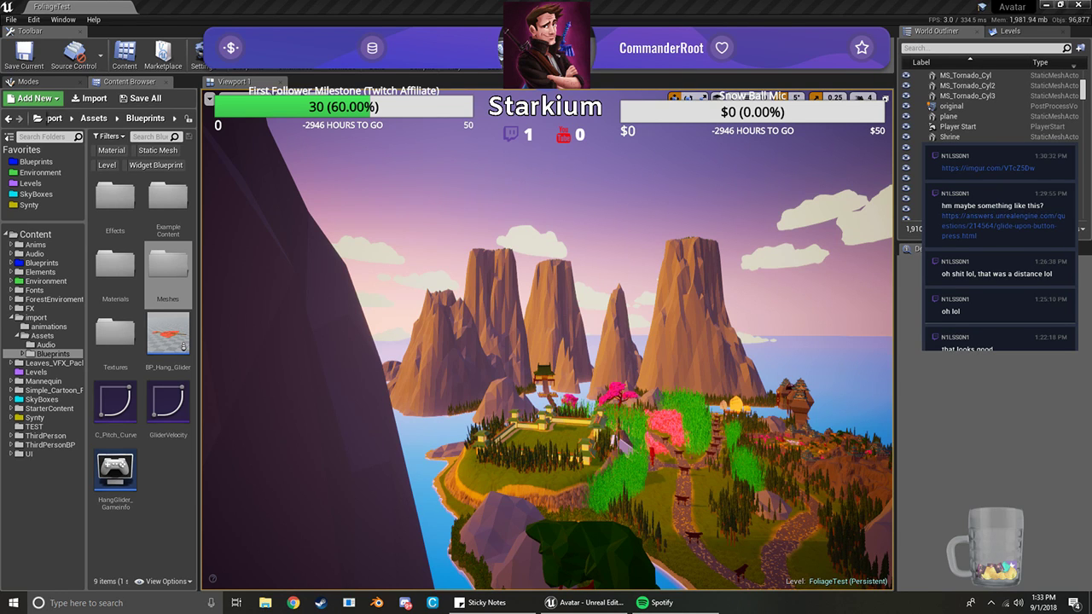
Play the level, run and jump off the cliff, deploy the glider, and test diving toward the river and pulling up into the sky
{"action": "left_click", "coordinate": [454, 65]}
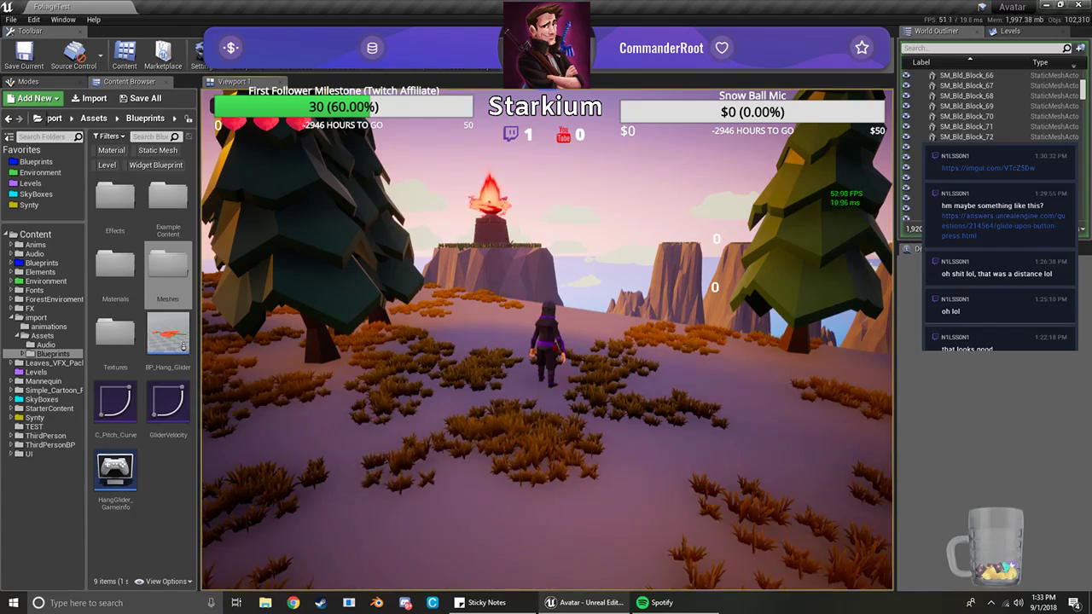
{"action": "key", "text": "w"}
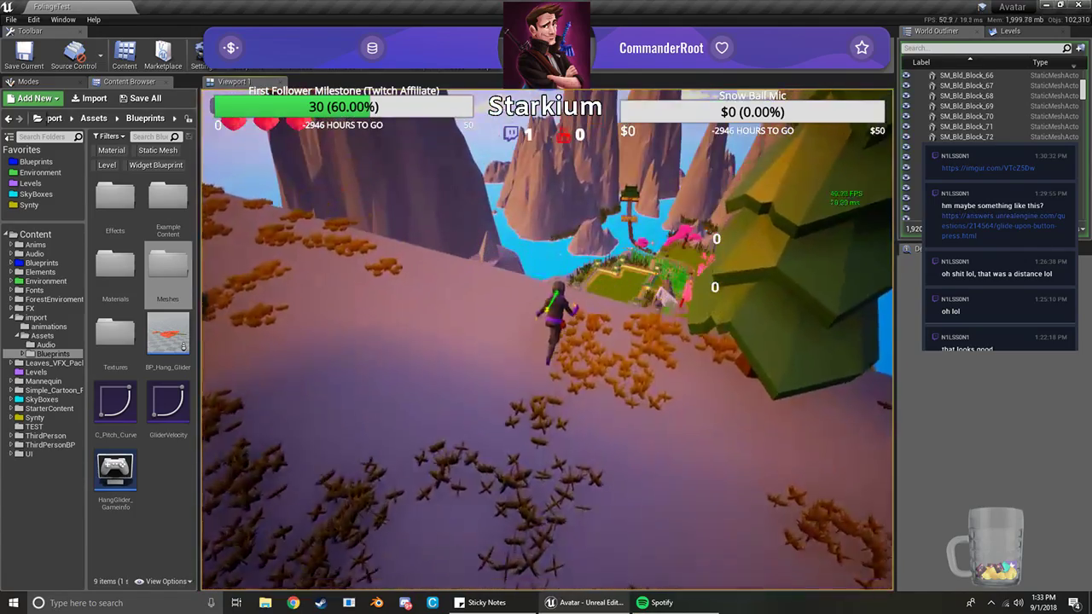
{"action": "key", "text": "space"}
{"action": "key", "text": "space"}
{"action": "key", "text": "w"}
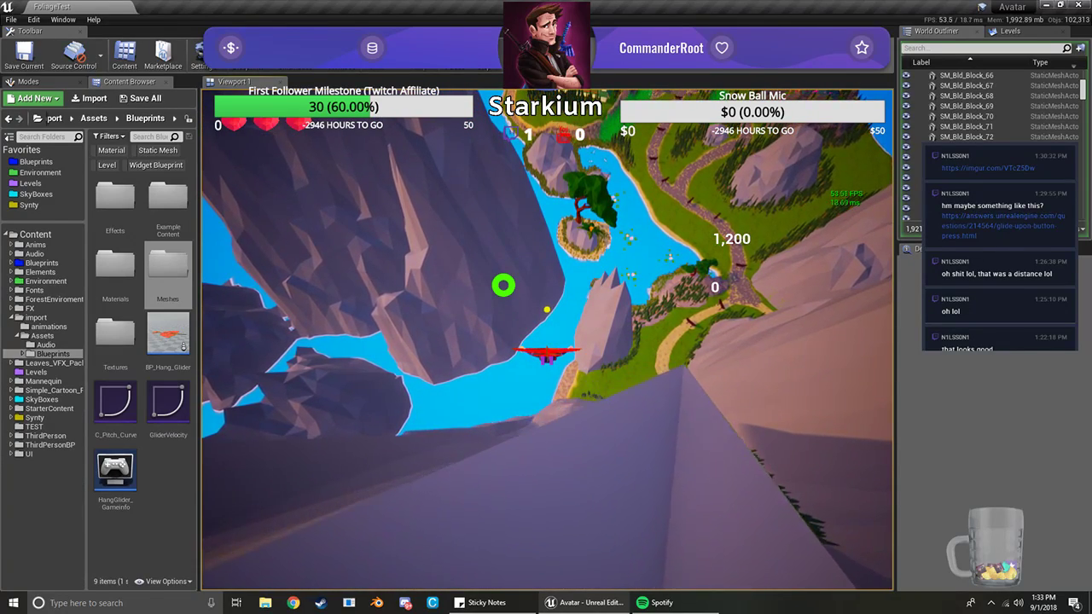
{"action": "key", "text": "s"}
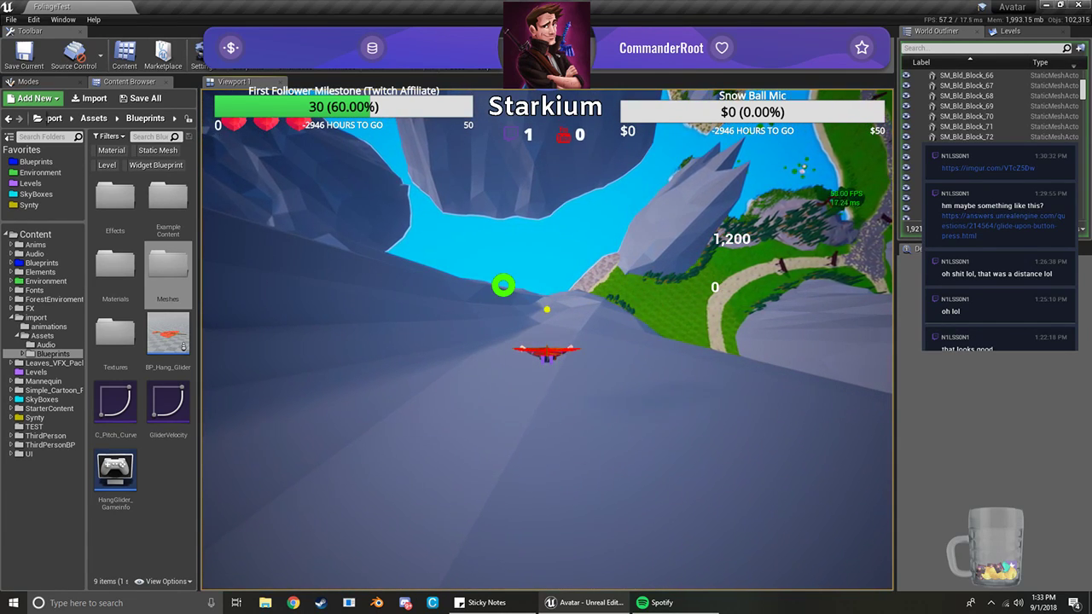
{"action": "key", "text": "d"}
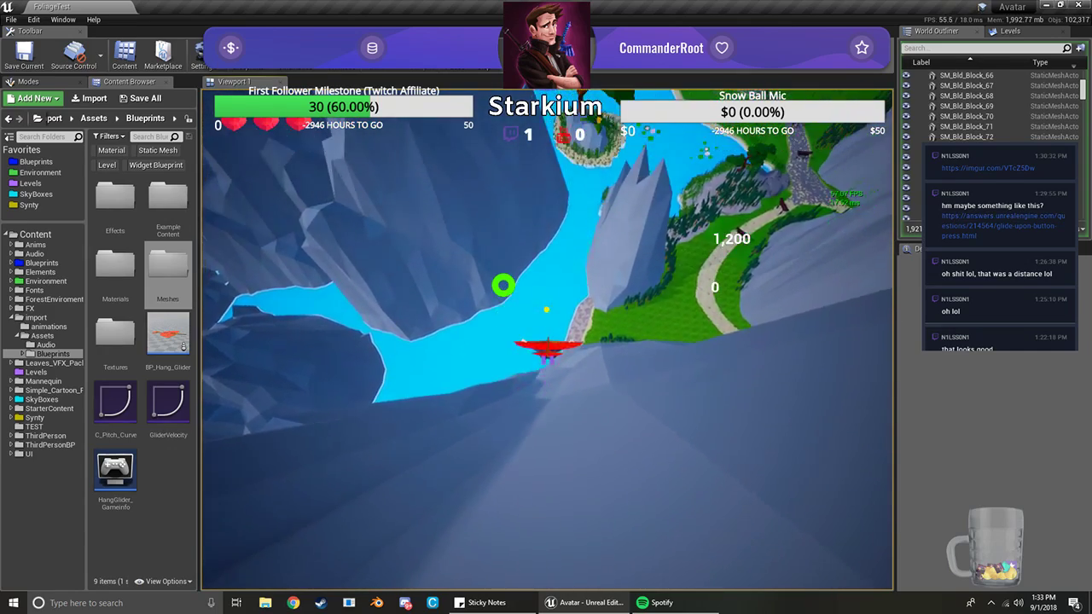
{"action": "key", "text": "s"}
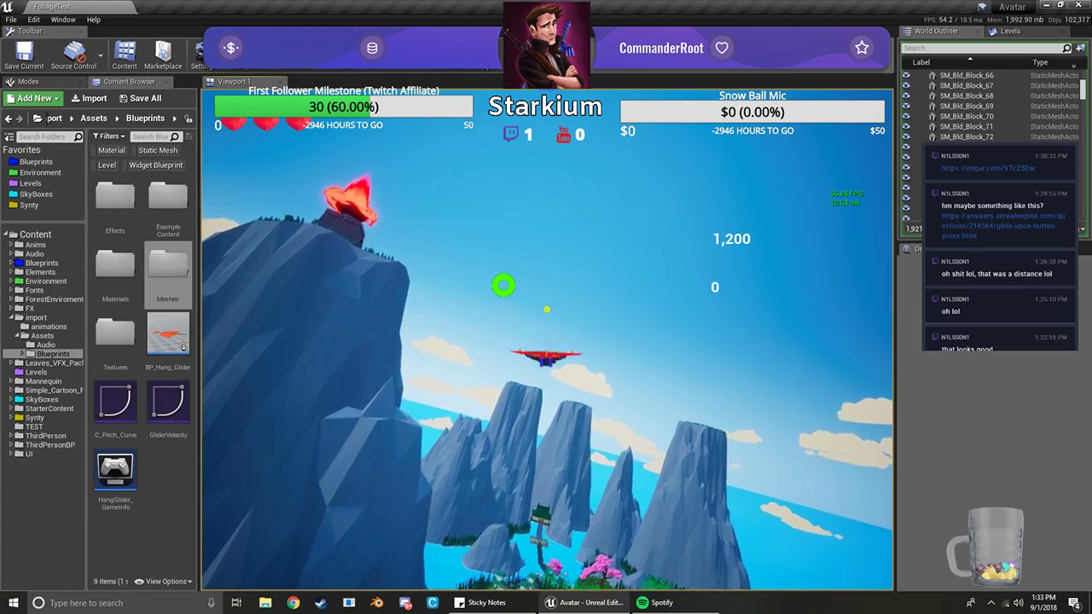
Dive the glider again between the cliffs, turn above the river channel, and pull out over the grassy path
{"action": "key", "text": "w"}
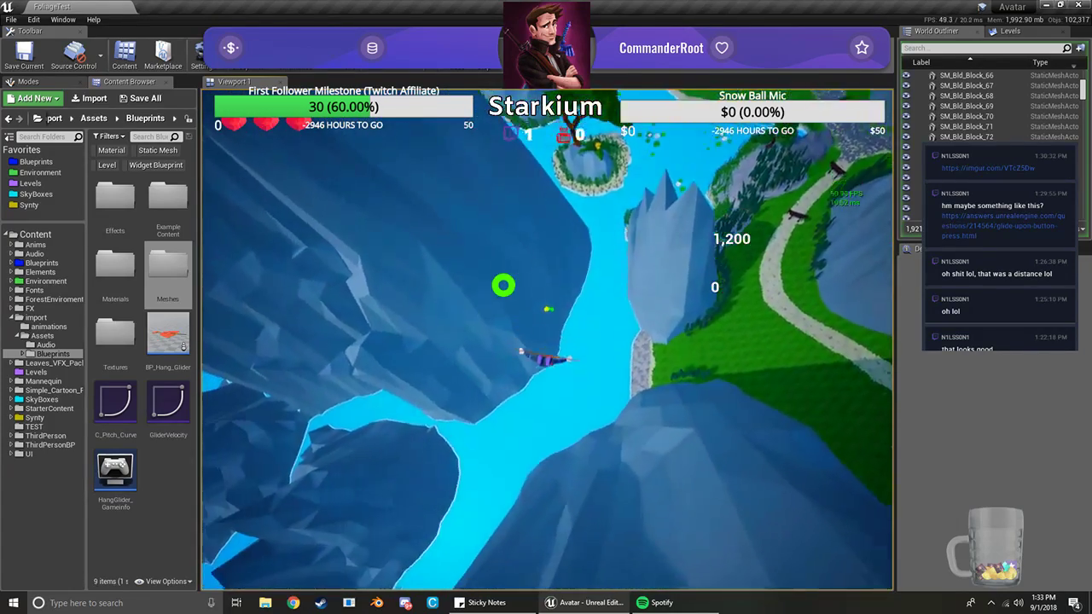
{"action": "key", "text": "d"}
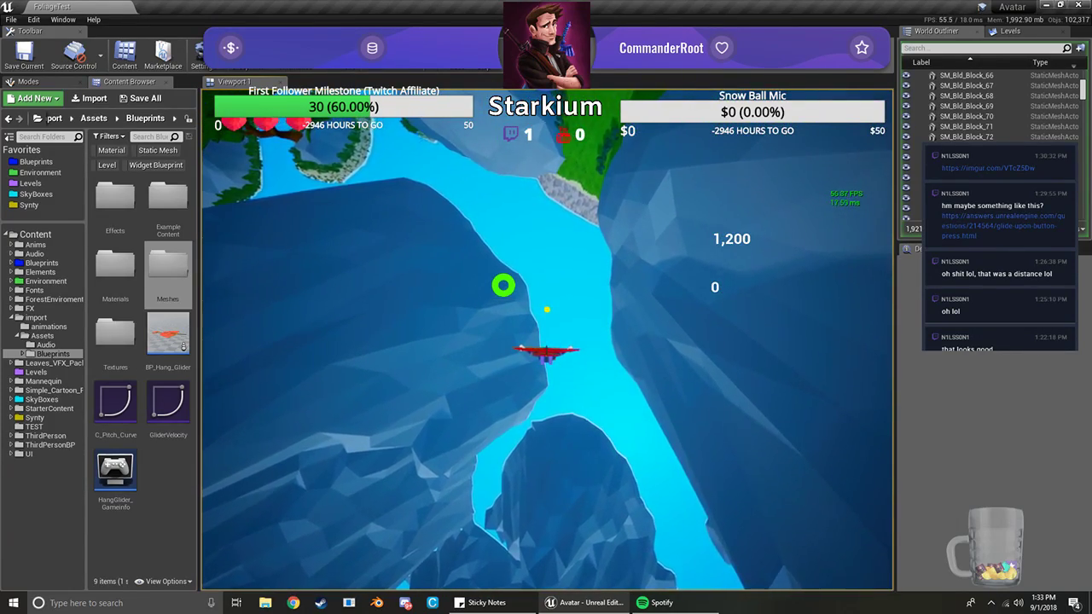
{"action": "key", "text": "d"}
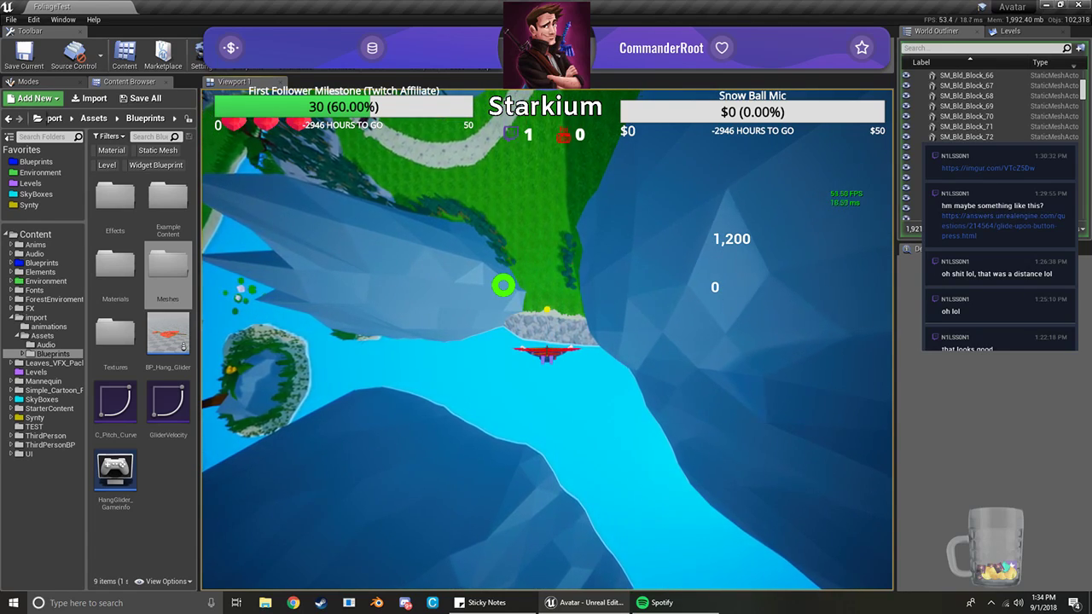
{"action": "key", "text": "s"}
{"action": "key", "text": "a"}
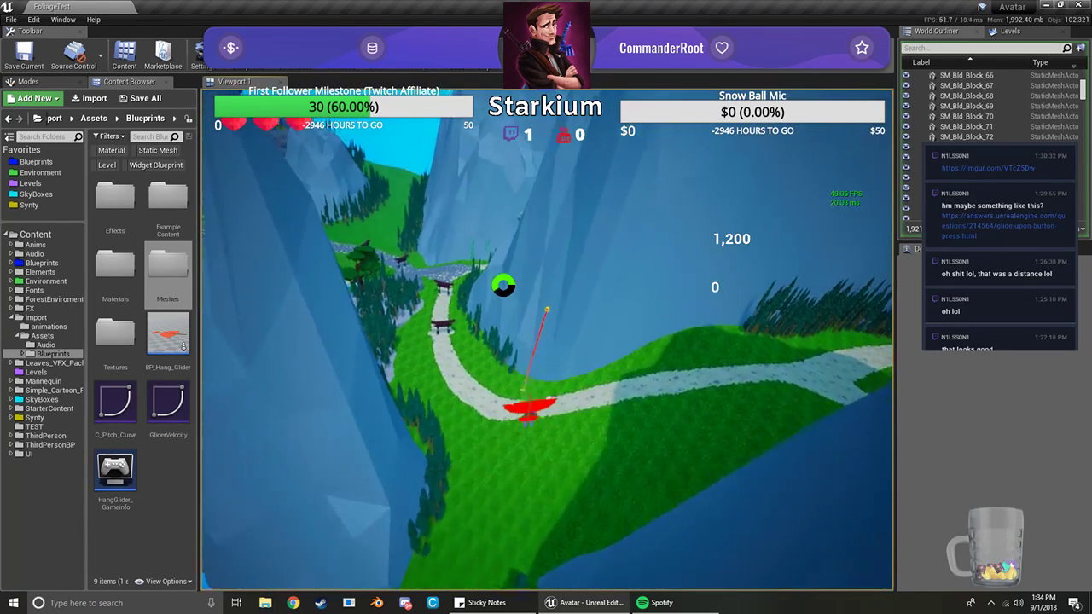
Bank the glider both ways above the path, level out over the lily pond, and stop the play session
{"action": "key", "text": "a"}
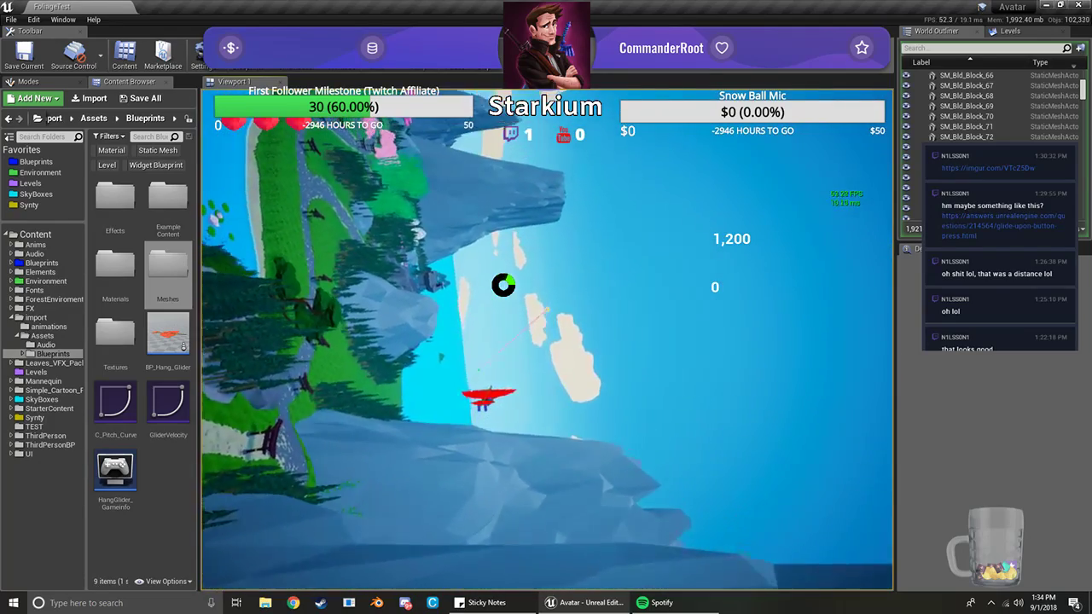
{"action": "key", "text": "d"}
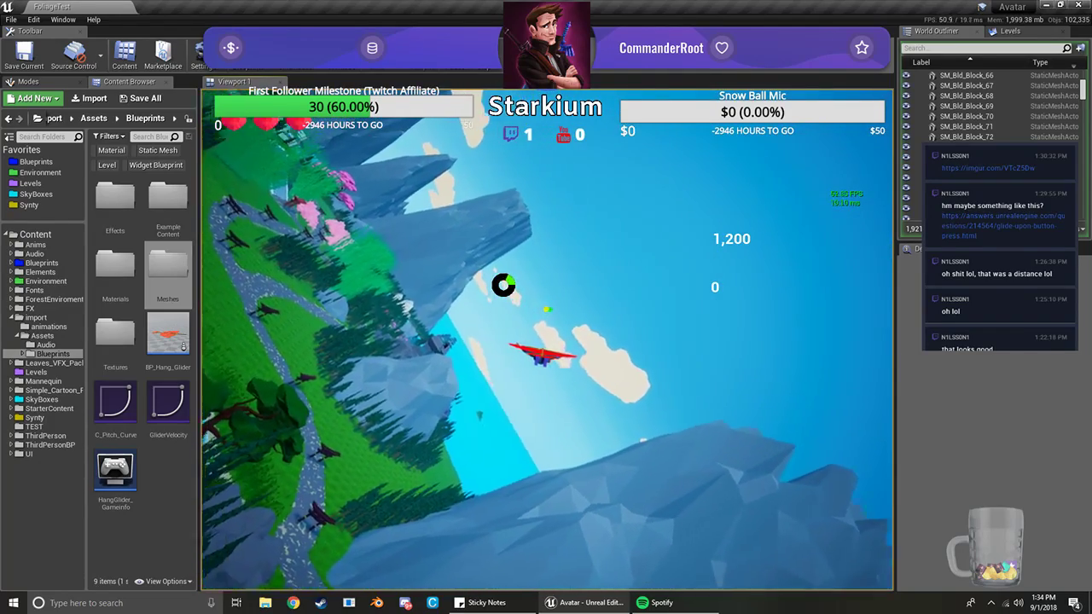
{"action": "key", "text": "a"}
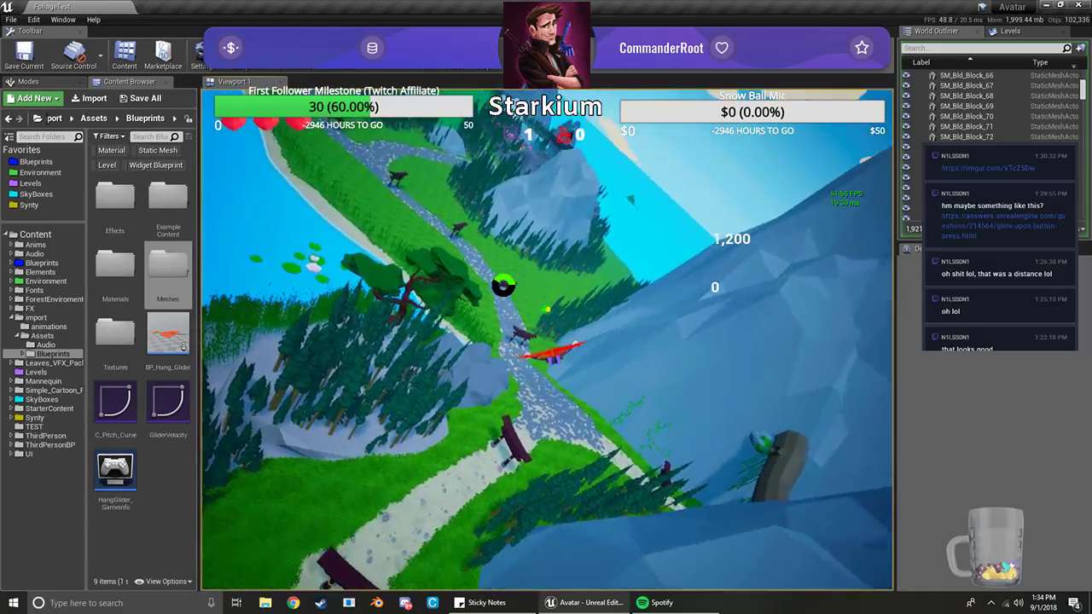
{"action": "key", "text": "d"}
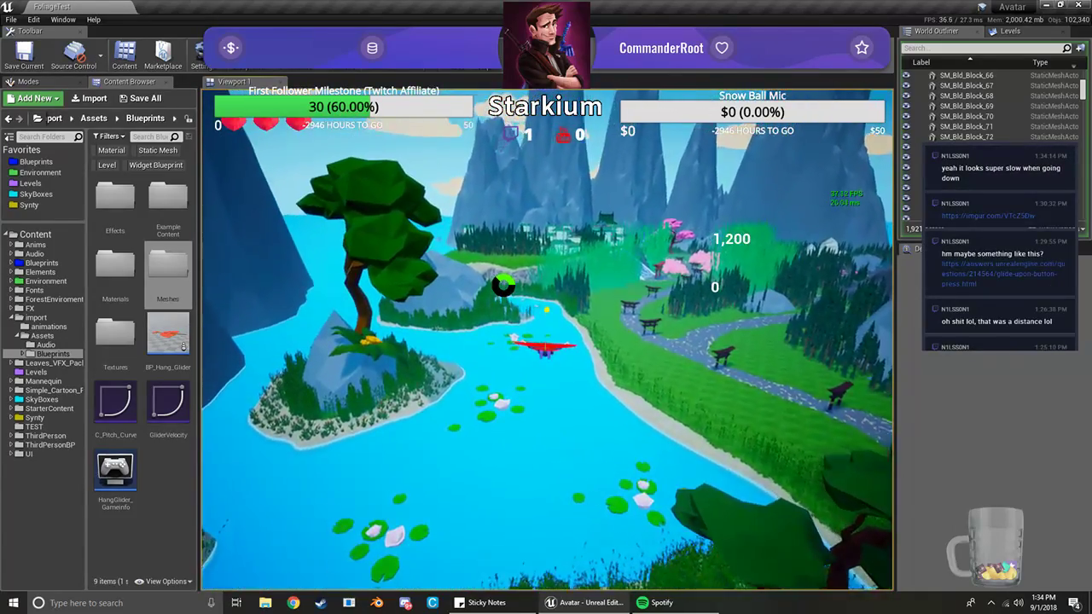
{"action": "key", "text": "Escape"}
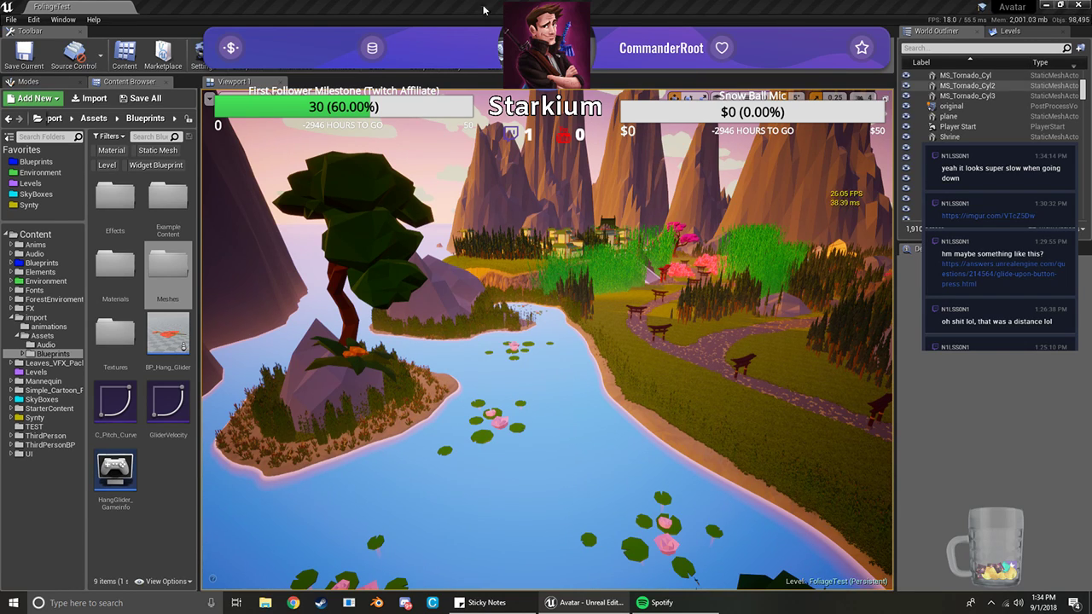
Start another play session, jump off the clifftop with the glider, dive down the slope, and steer along the torii gate path
{"action": "left_click", "coordinate": [449, 60]}
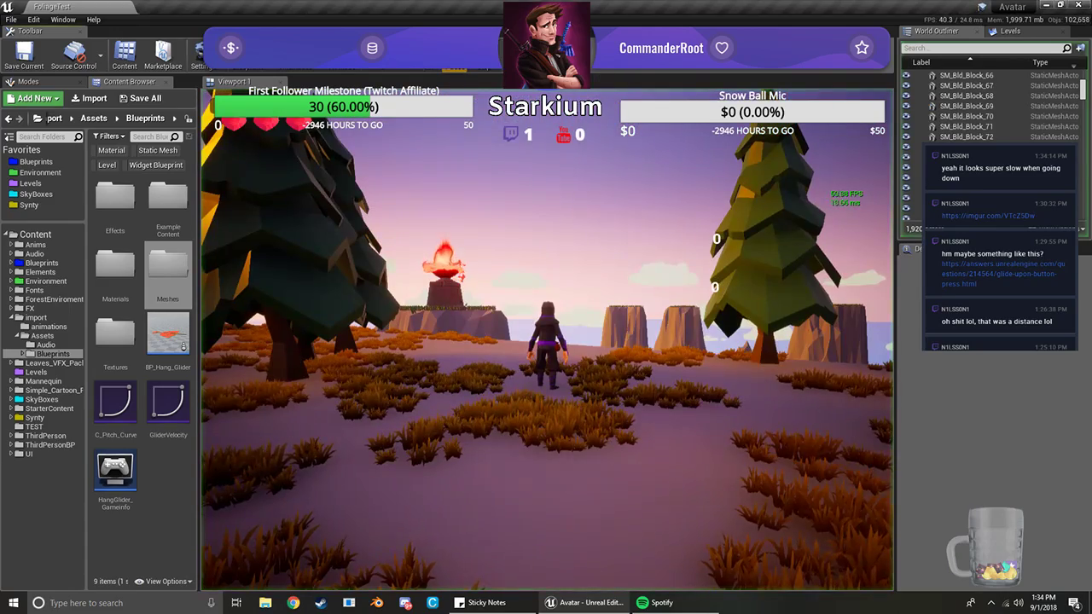
{"action": "key", "text": "w"}
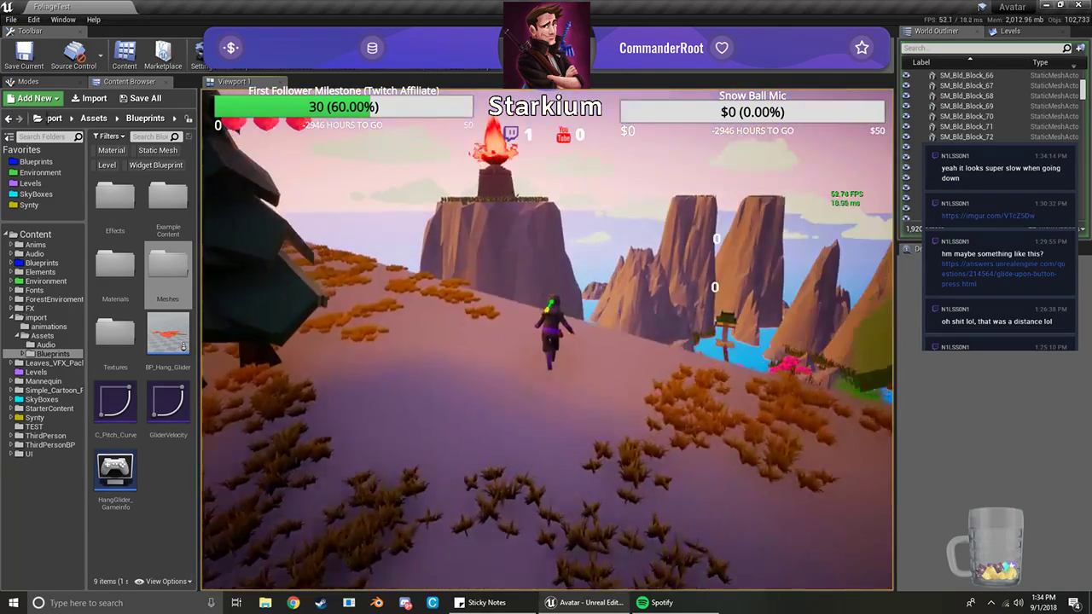
{"action": "key", "text": "space"}
{"action": "key", "text": "space"}
{"action": "key", "text": "w"}
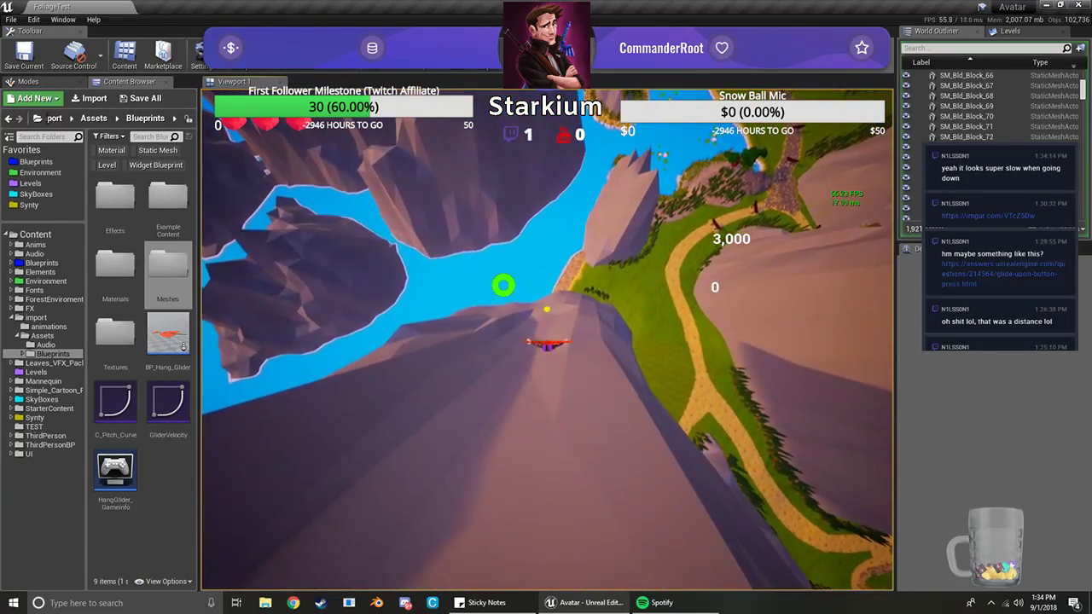
{"action": "key", "text": "d"}
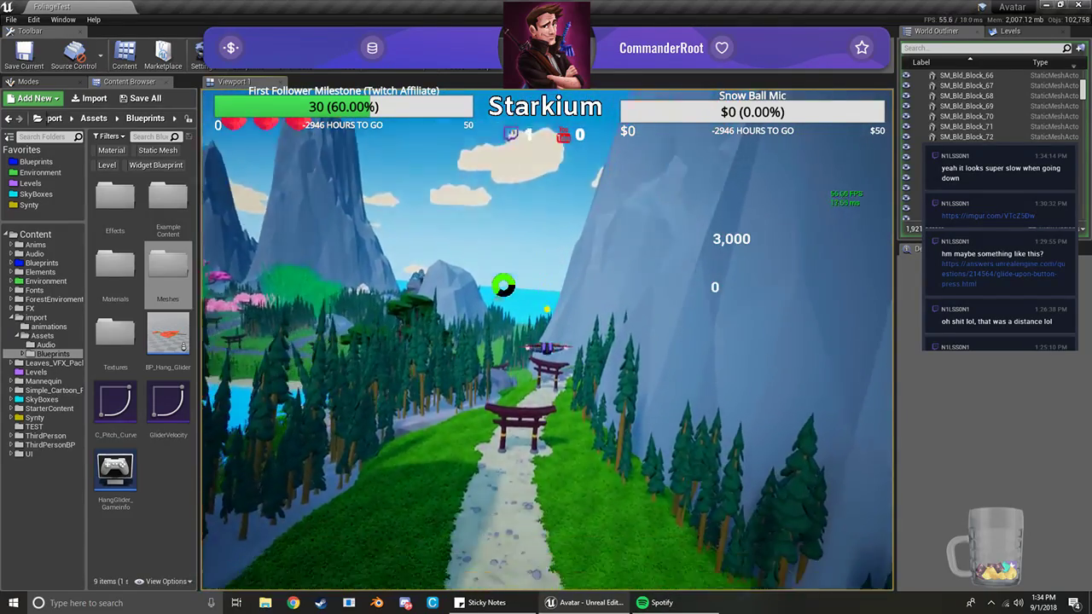
{"action": "key", "text": "d"}
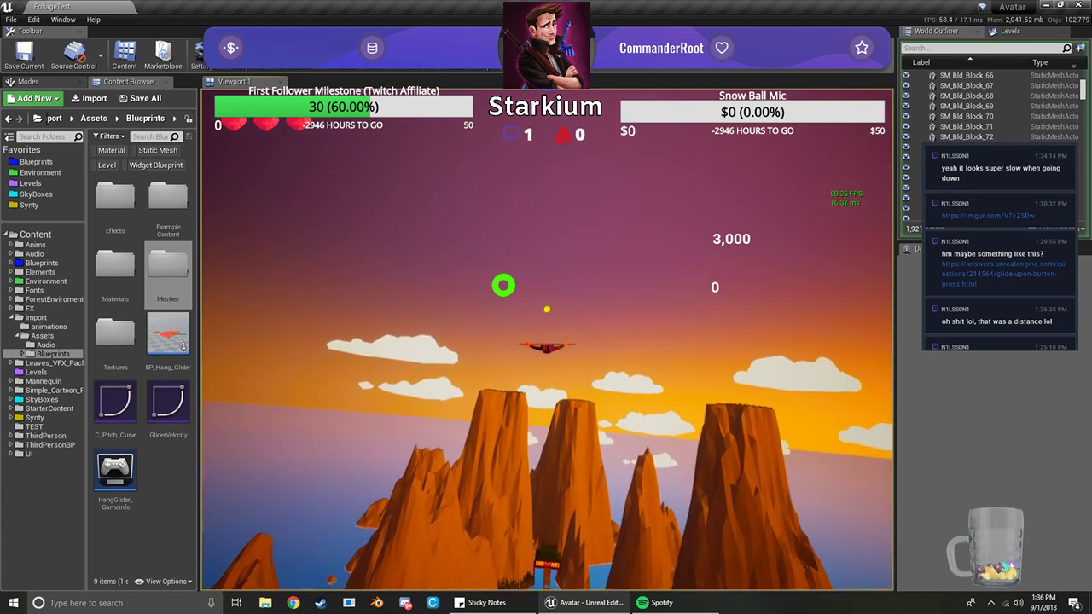
Roll the glider sharply onto its side in front of the sunset rock spires and bring it back toward level
{"action": "key", "text": "d"}
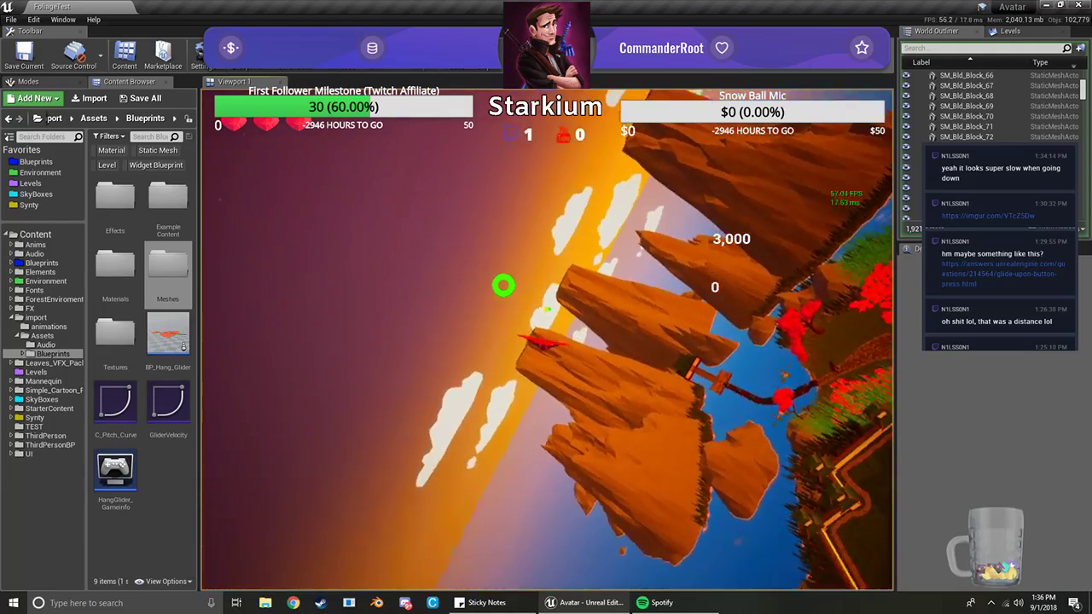
{"action": "key", "text": "a"}
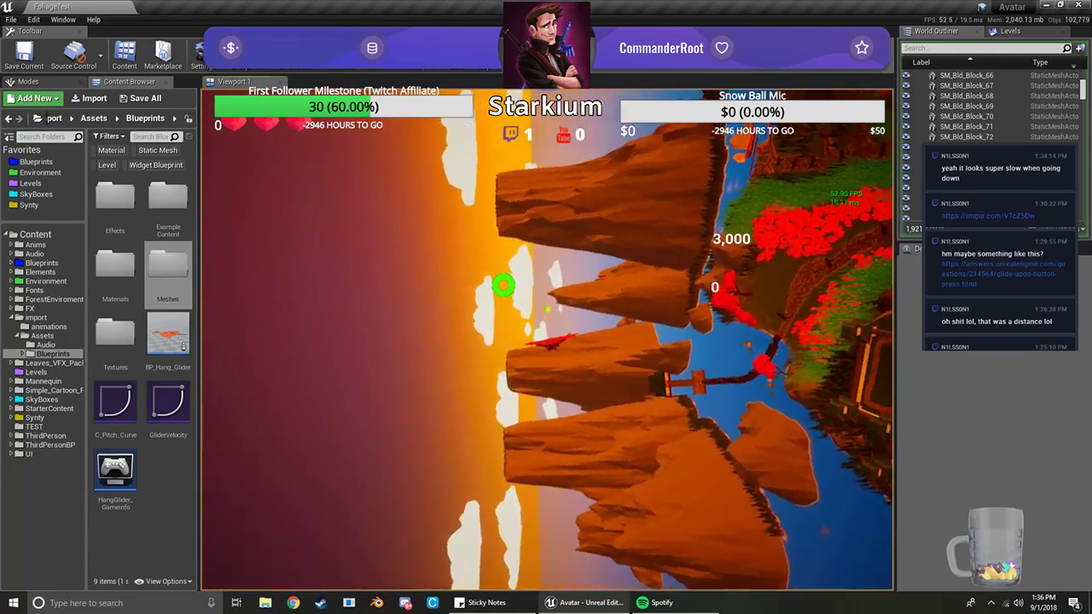
{"action": "key", "text": "a"}
{"action": "key", "text": "s"}
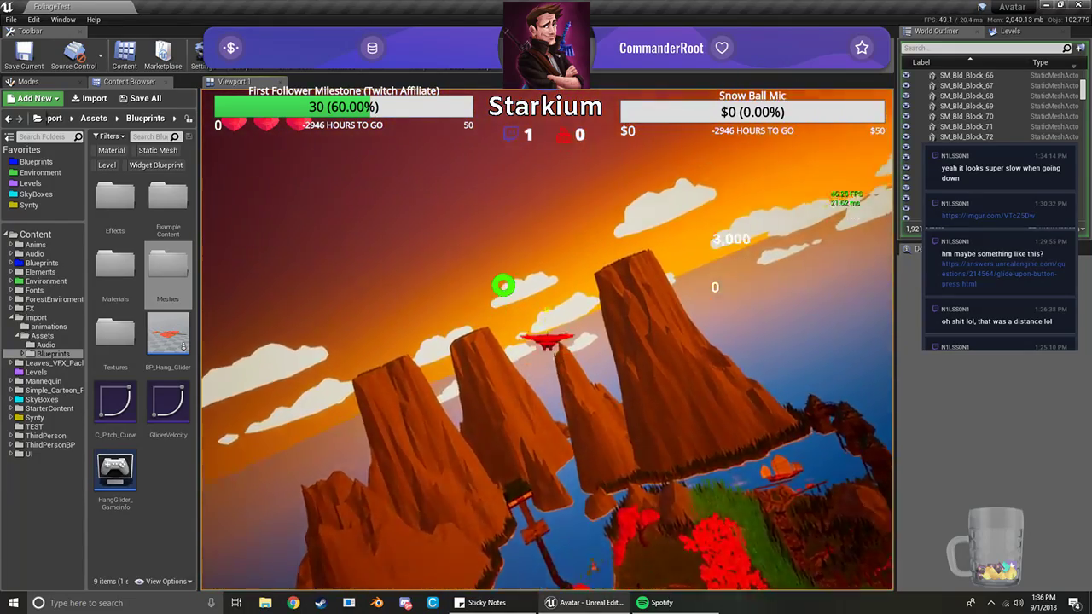
Test the glider's pitch by climbing steeply above the rock spires and lowering the nose back toward the horizon
{"action": "key", "text": "s"}
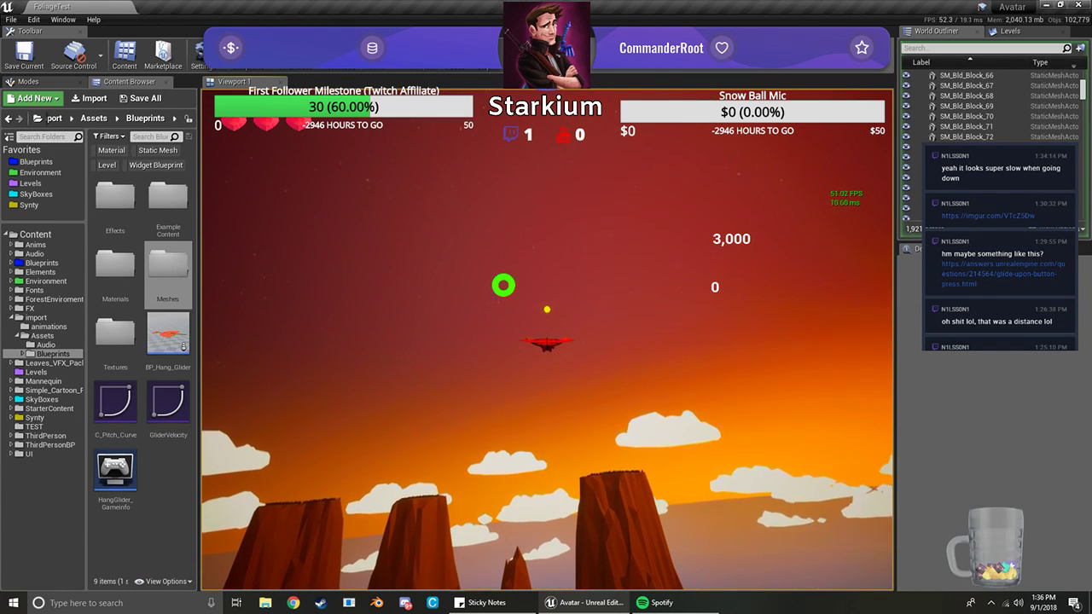
{"action": "key", "text": "w"}
{"action": "key", "text": "s"}
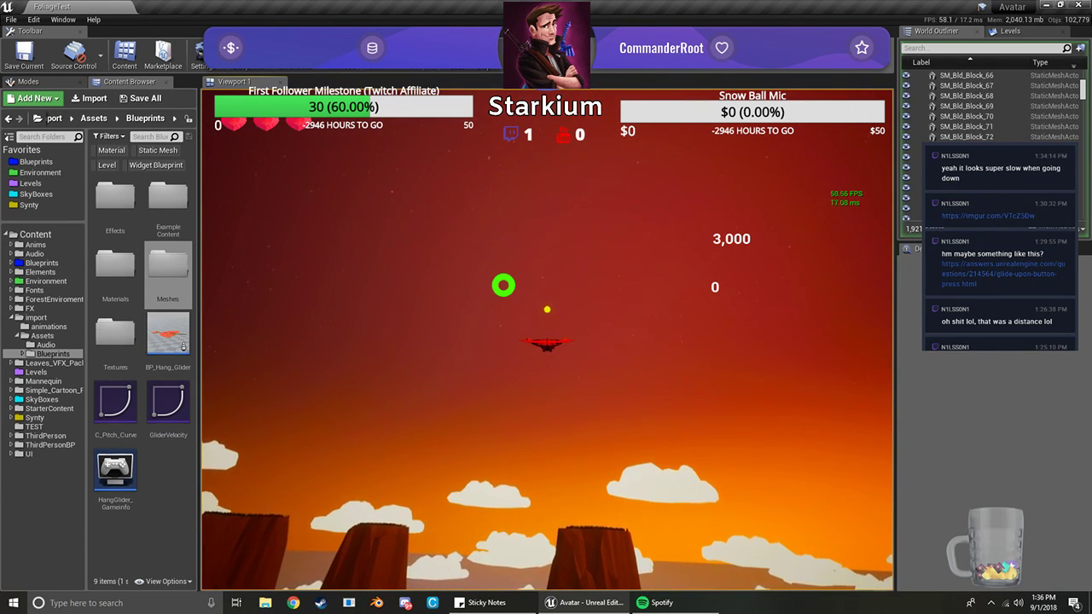
{"action": "key", "text": "s"}
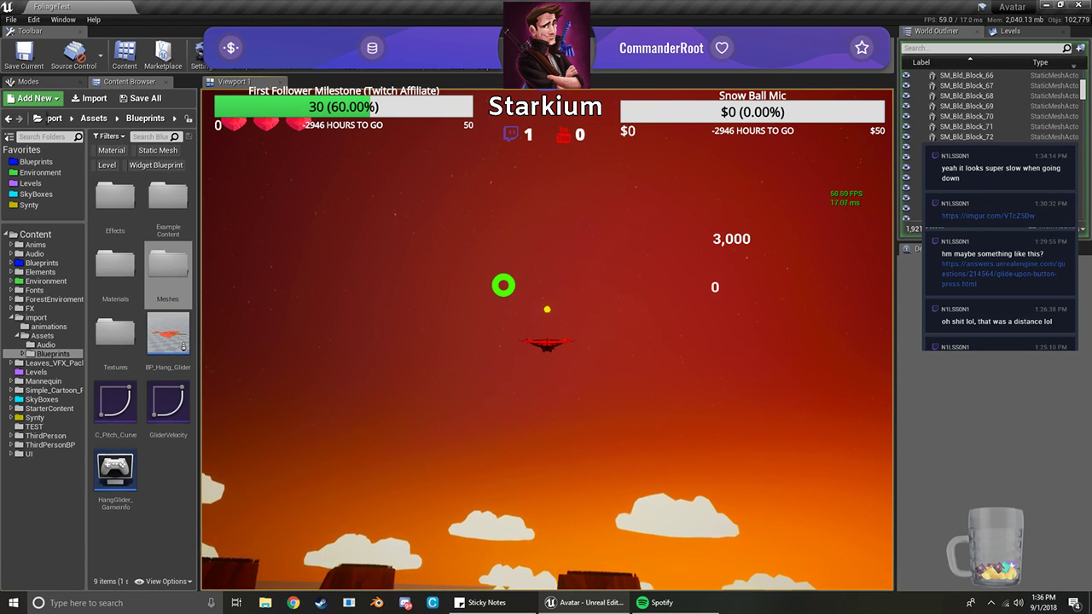
{"action": "key", "text": "w"}
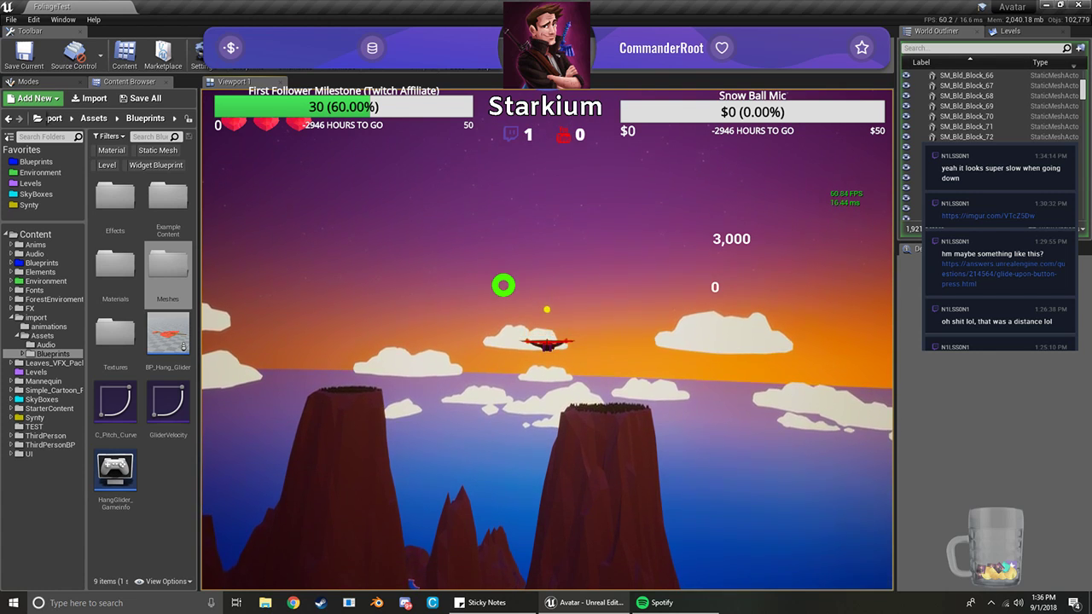
{"action": "key", "text": "w"}
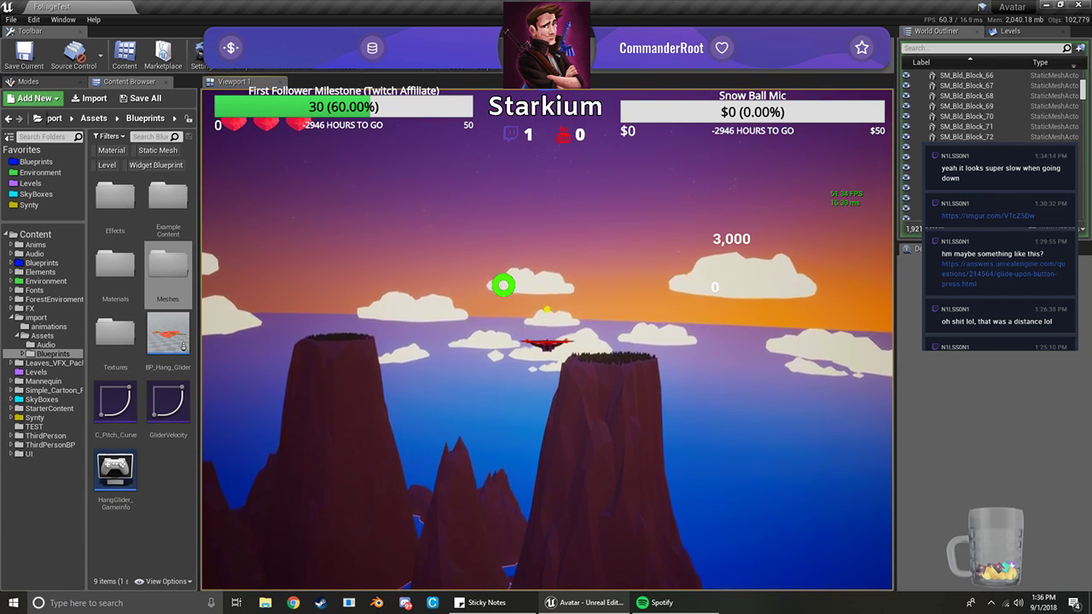
Test the hang glider by banking around the rock pillars and diving over the island, then end the play session
{"action": "key", "text": "d"}
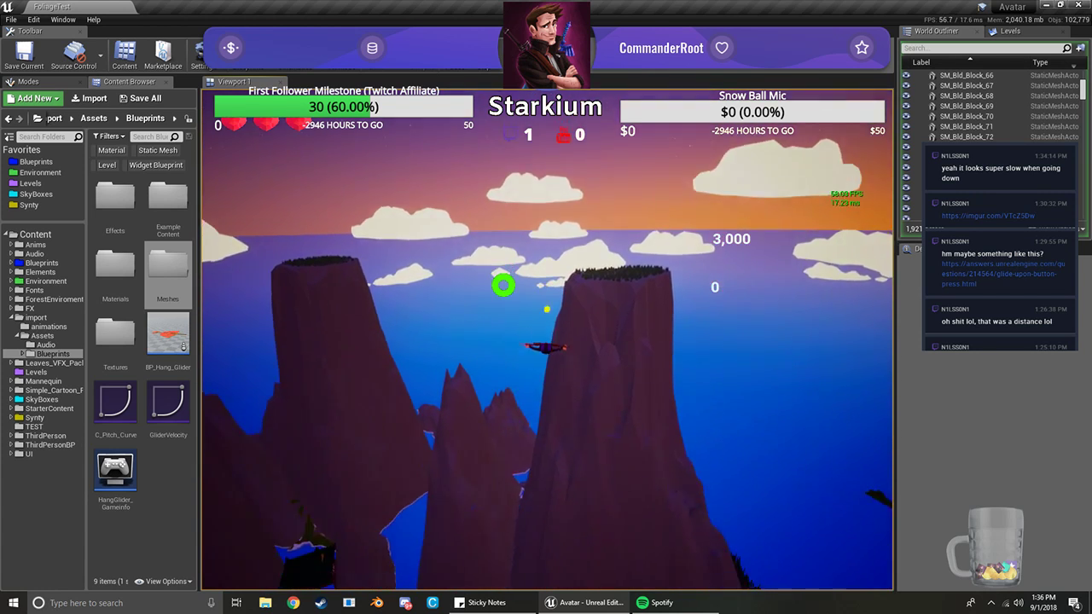
{"action": "key", "text": "d"}
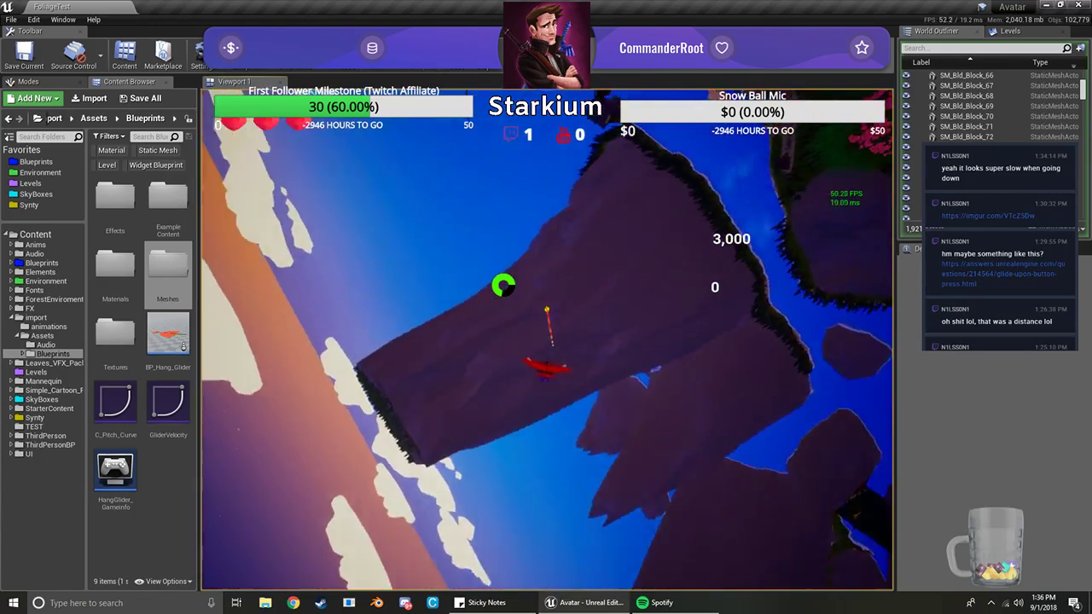
{"action": "key", "text": "s"}
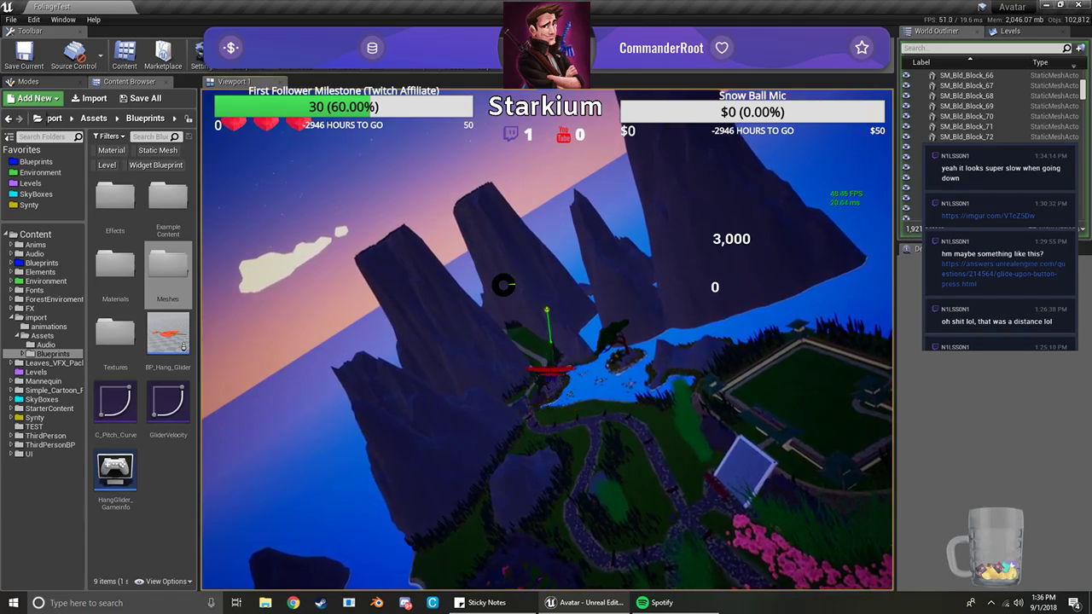
{"action": "key", "text": "w"}
{"action": "key", "text": "a"}
{"action": "key", "text": "w"}
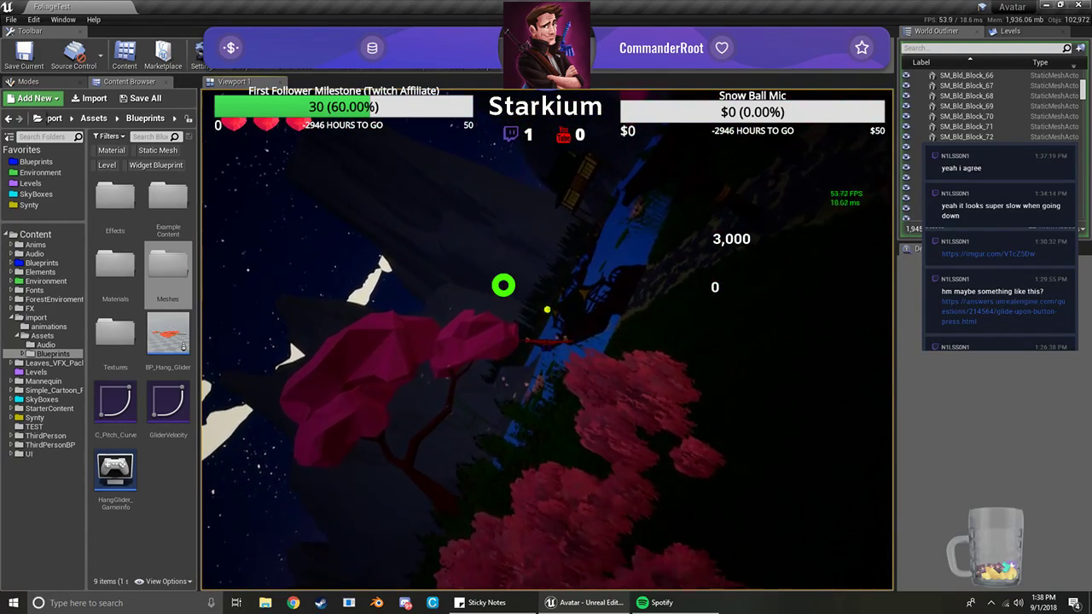
{"action": "key", "text": "Escape"}
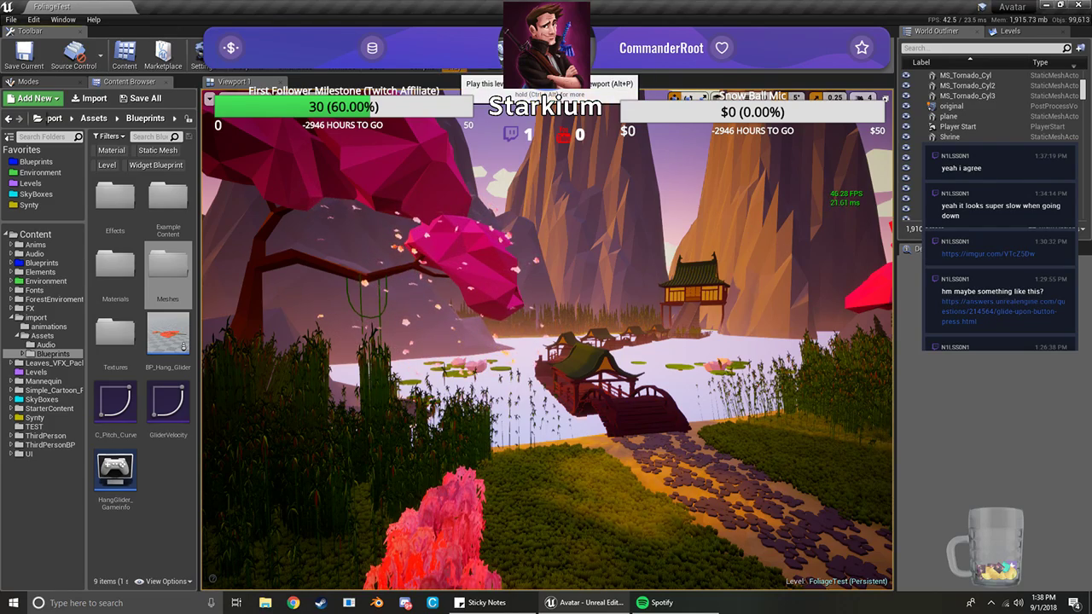
Play the level again, launch the glider off the starting cliff, glide down to the grass field by the forest, and stop playing
{"action": "left_click", "coordinate": [453, 66]}
{"action": "left_click", "coordinate": [322, 442]}
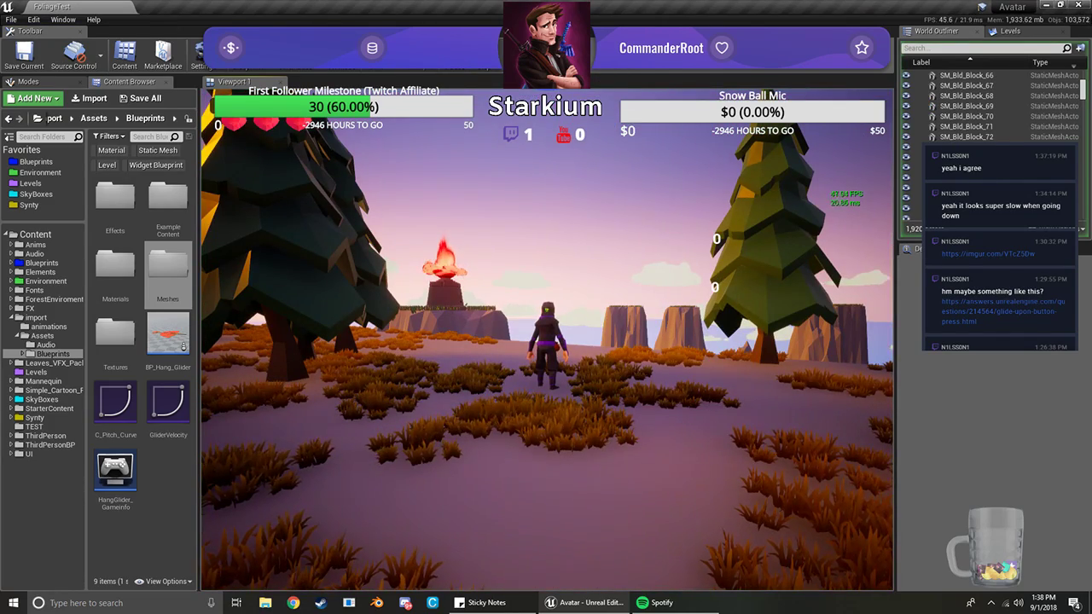
{"action": "key", "text": "w"}
{"action": "key", "text": "space"}
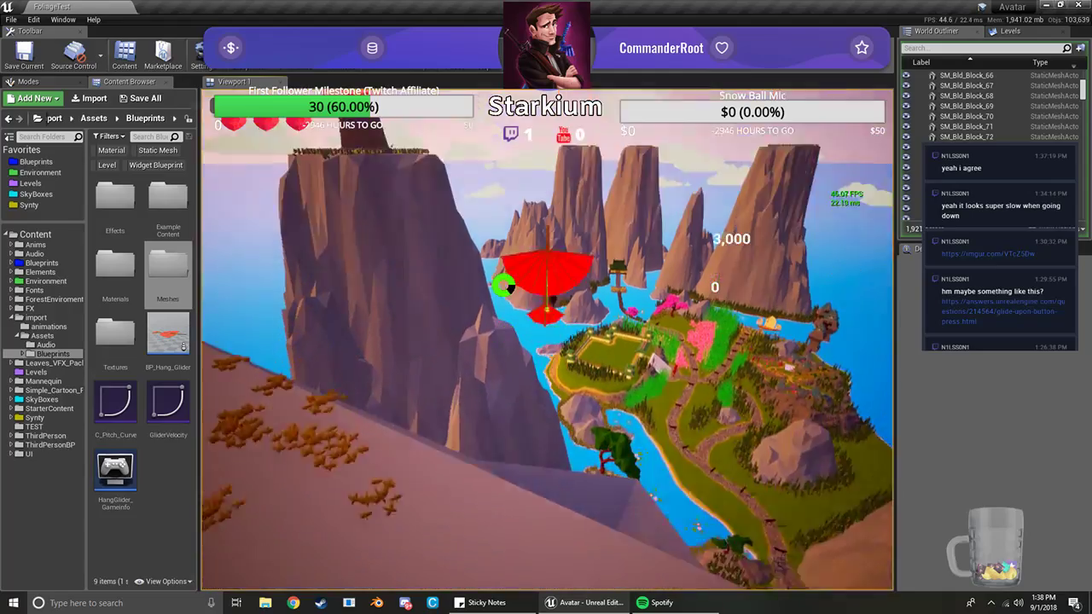
{"action": "key", "text": "w"}
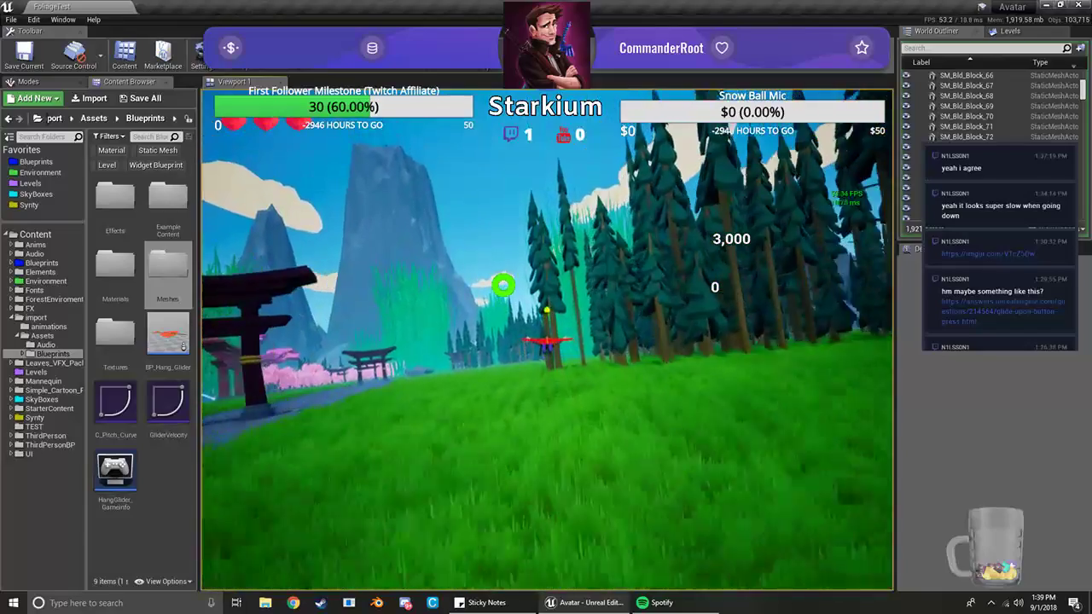
{"action": "key", "text": "Escape"}
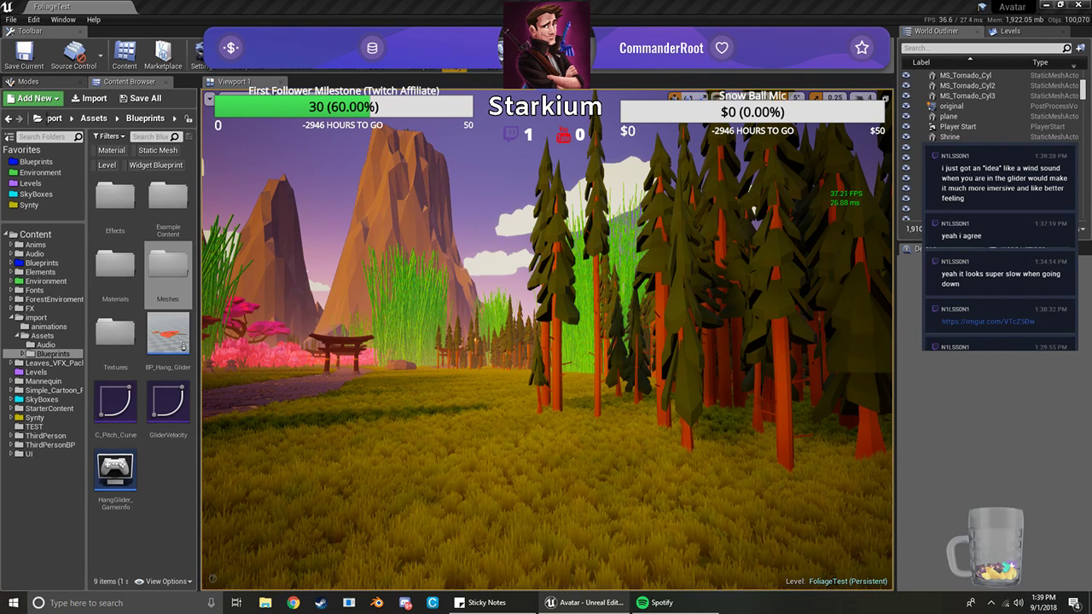
Start a new play test, run off the starting hill, deploy the glider and dive past the cliff toward the sea
{"action": "left_click", "coordinate": [456, 60]}
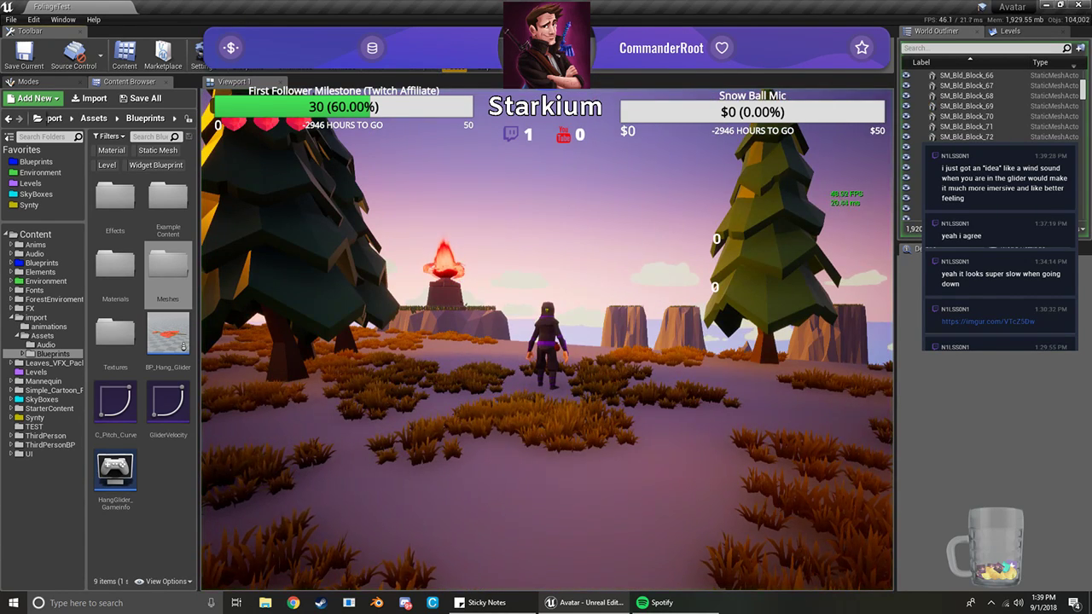
{"action": "key", "text": "w"}
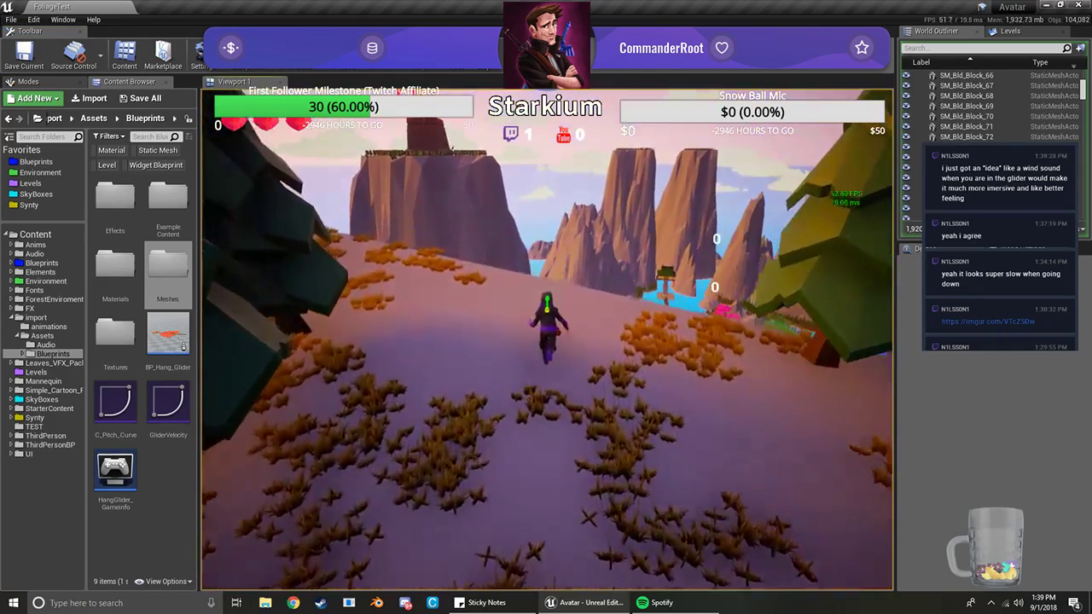
{"action": "key", "text": "space"}
{"action": "key", "text": "space"}
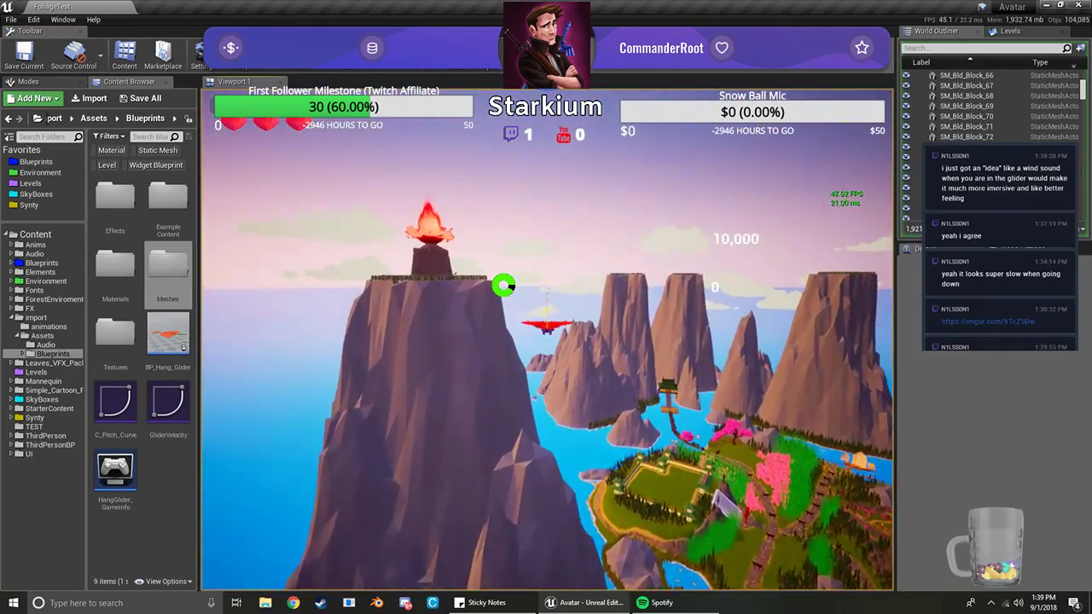
{"action": "key", "text": "w"}
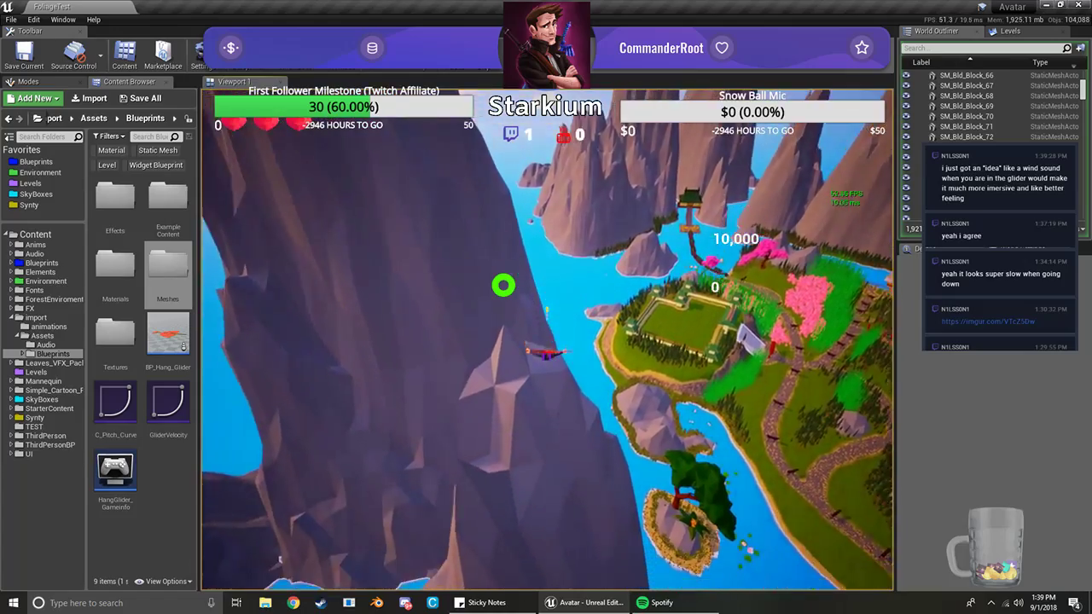
{"action": "key", "text": "d"}
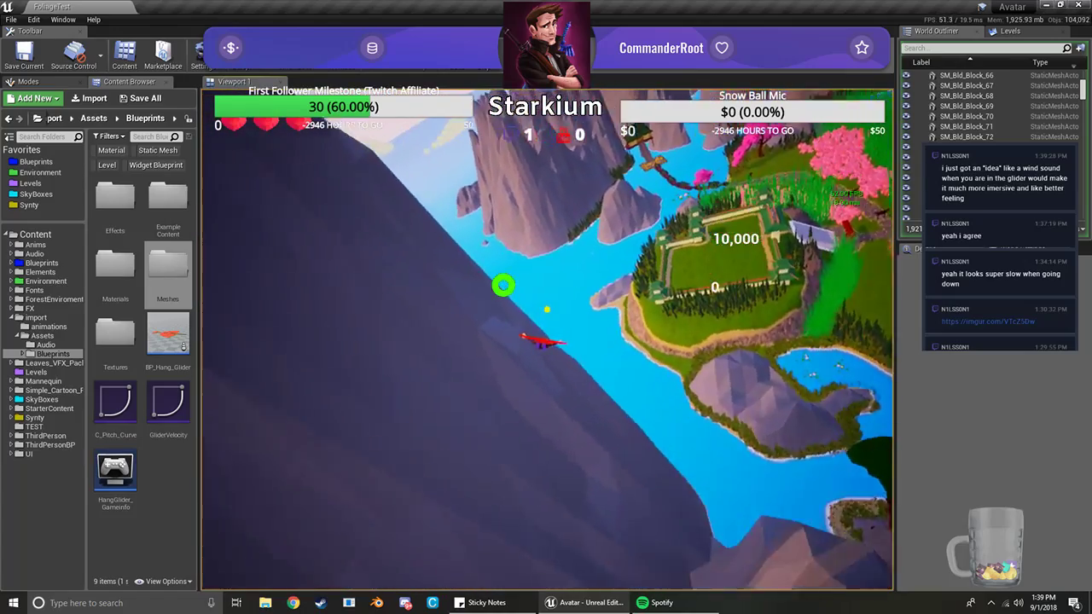
{"action": "key", "text": "a"}
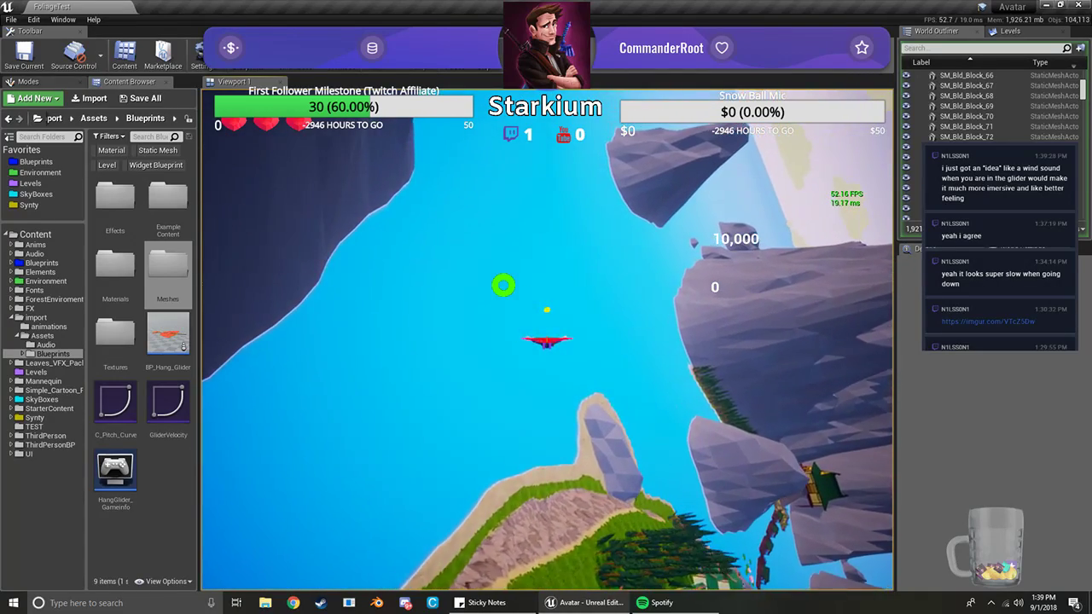
Pull the glider out of its dive over the water, steer between the two rock peaks and climb steeply
{"action": "key", "text": "s"}
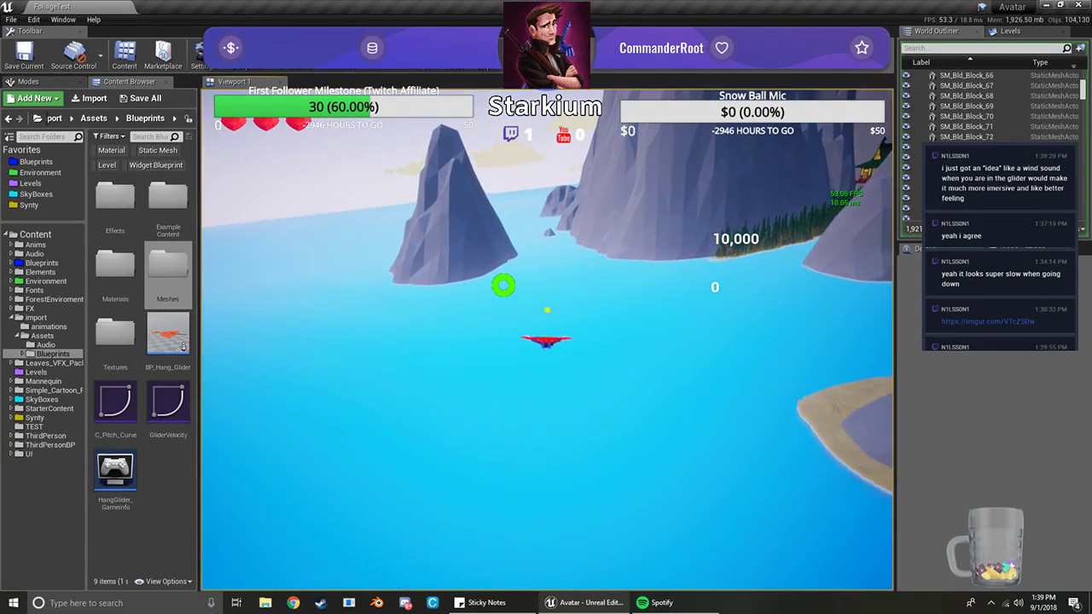
{"action": "key", "text": "s"}
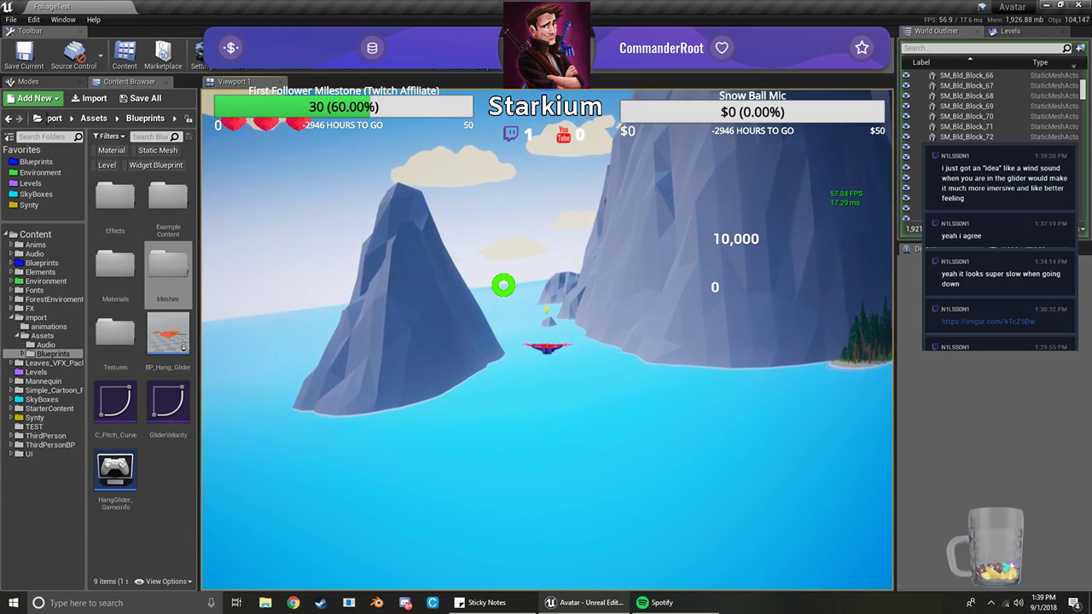
{"action": "key", "text": "d"}
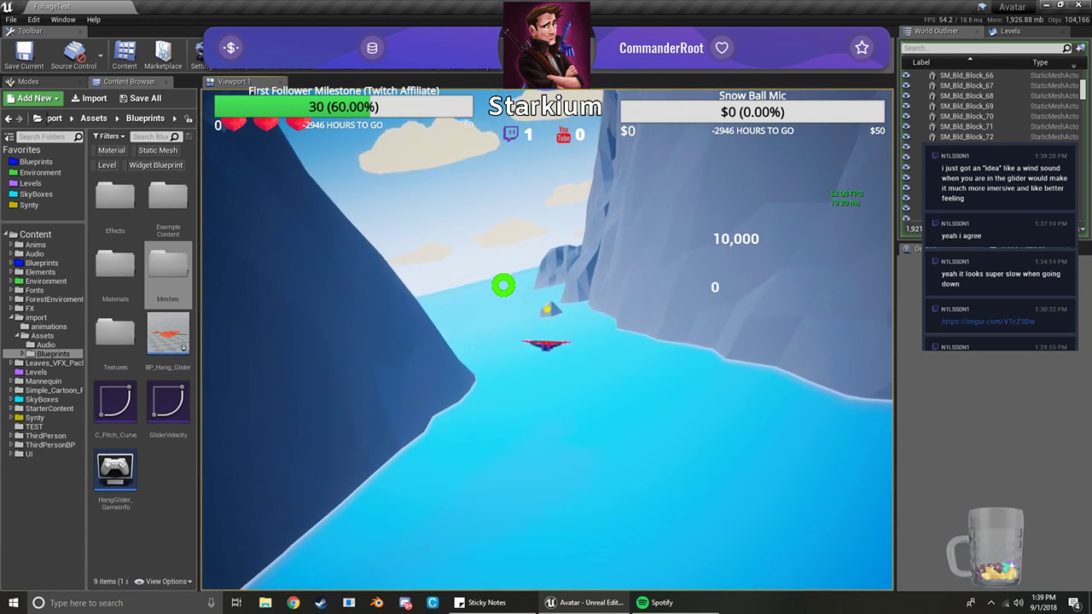
{"action": "key", "text": "s"}
{"action": "key", "text": "s"}
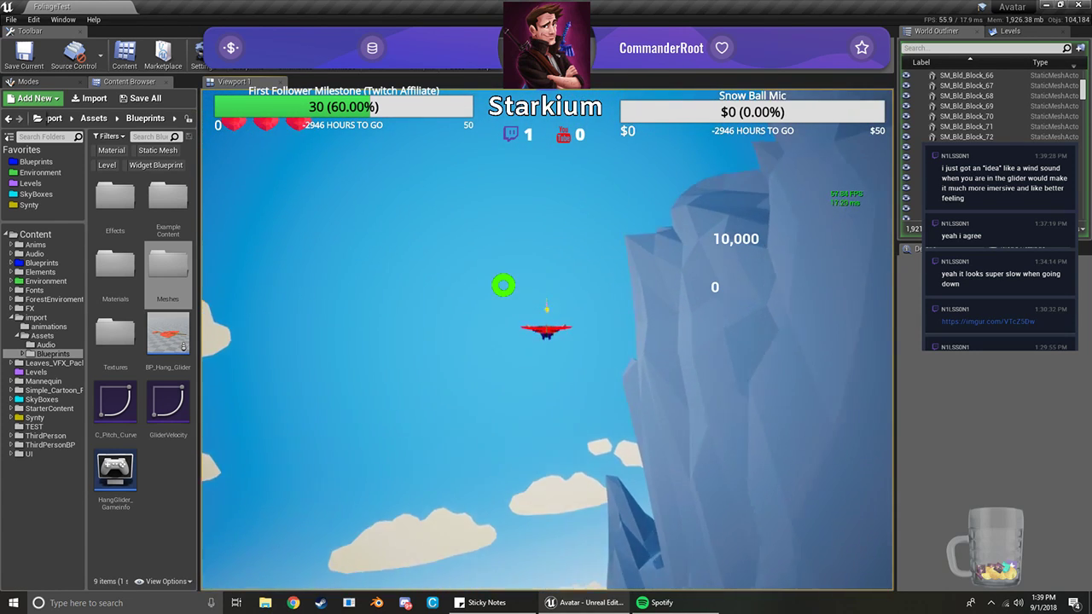
{"action": "key", "text": "w"}
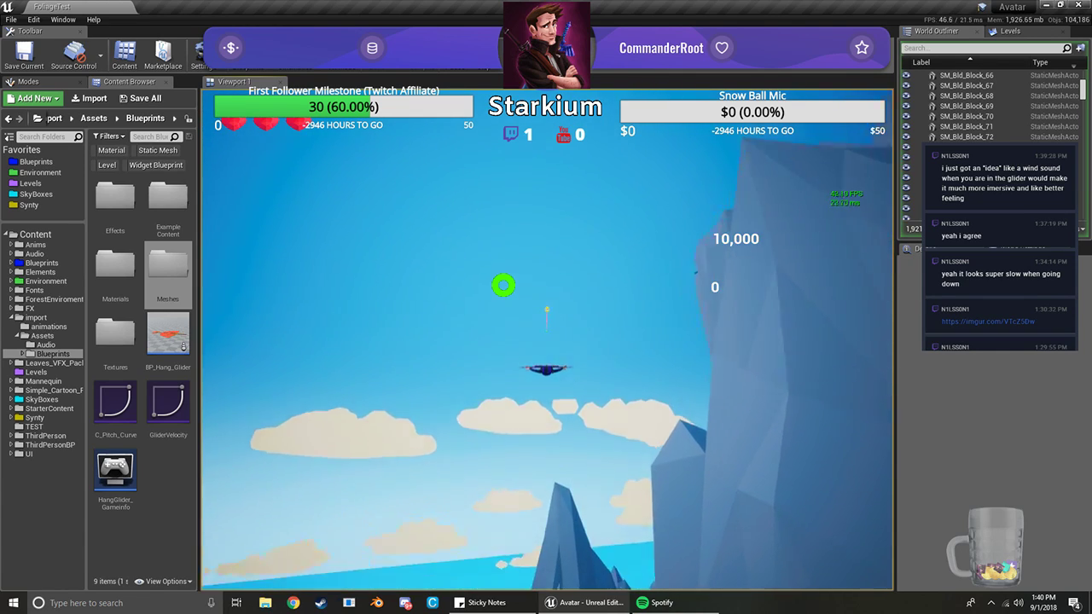
Bank the glider hard right around the mountain peaks and level out facing the island with the pink trees
{"action": "key", "text": "d"}
{"action": "key", "text": "d"}
{"action": "key", "text": "s"}
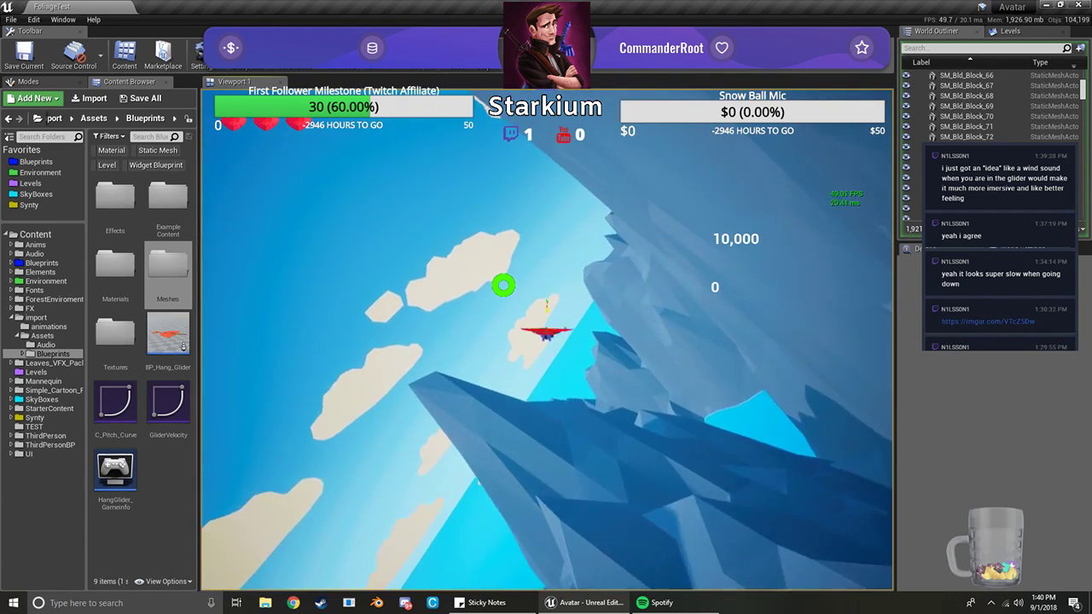
{"action": "key", "text": "d"}
{"action": "key", "text": "s"}
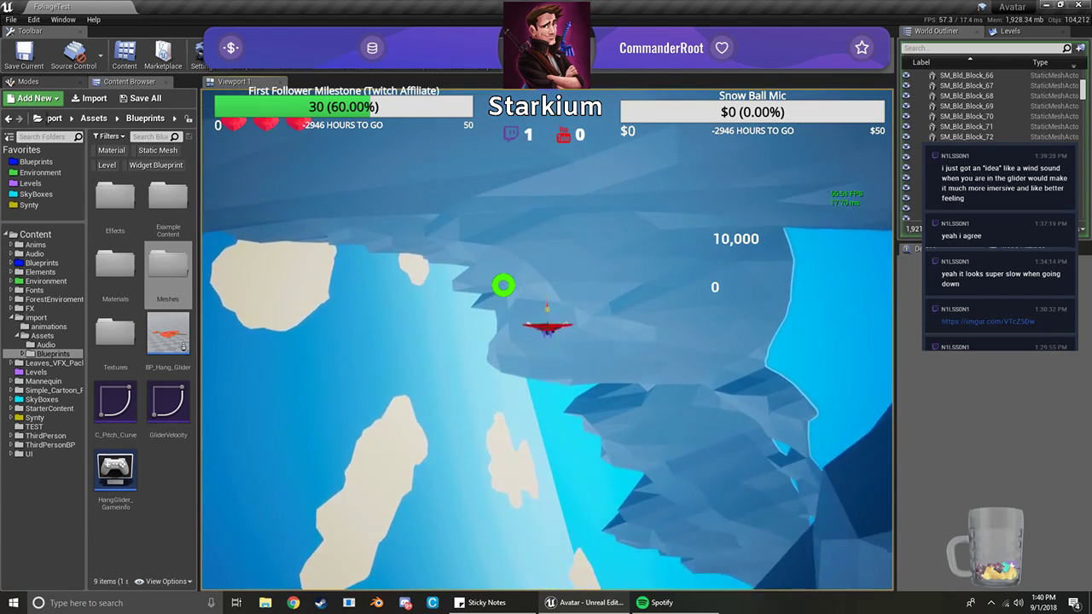
{"action": "key", "text": "s"}
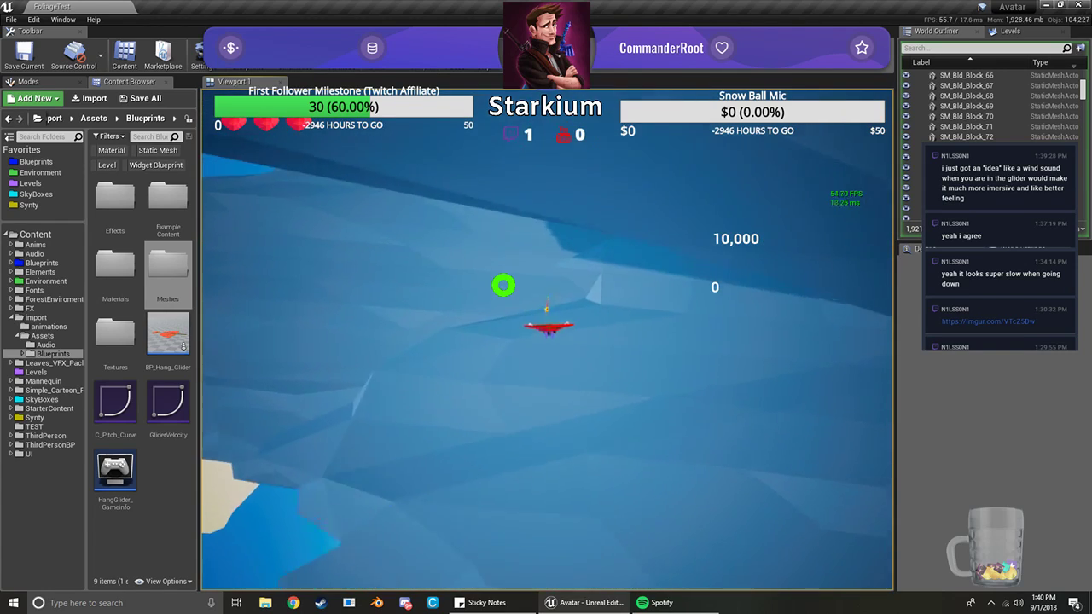
{"action": "key", "text": "a"}
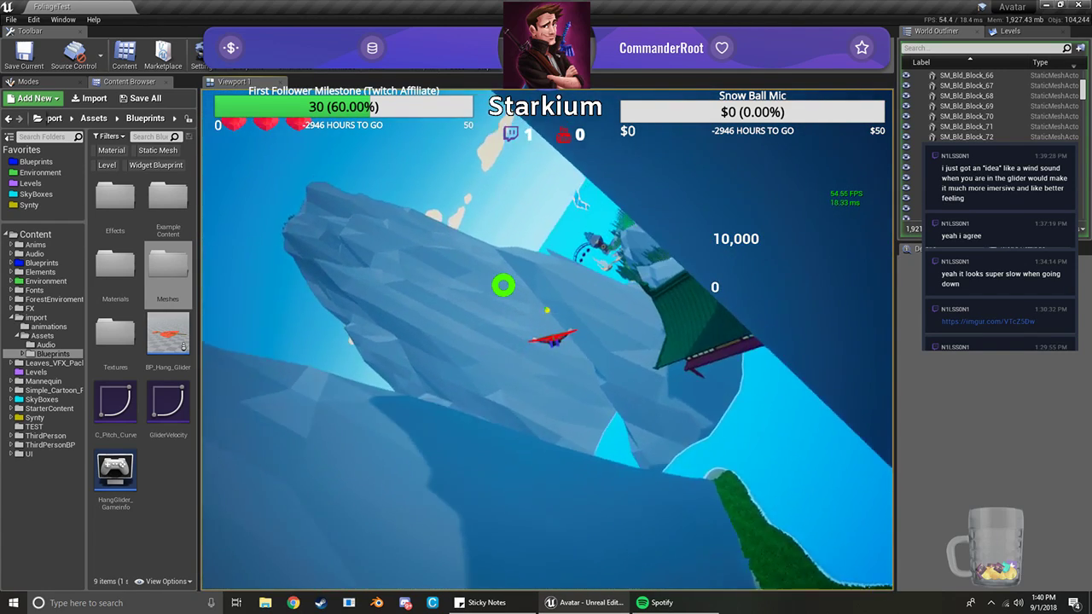
{"action": "key", "text": "s"}
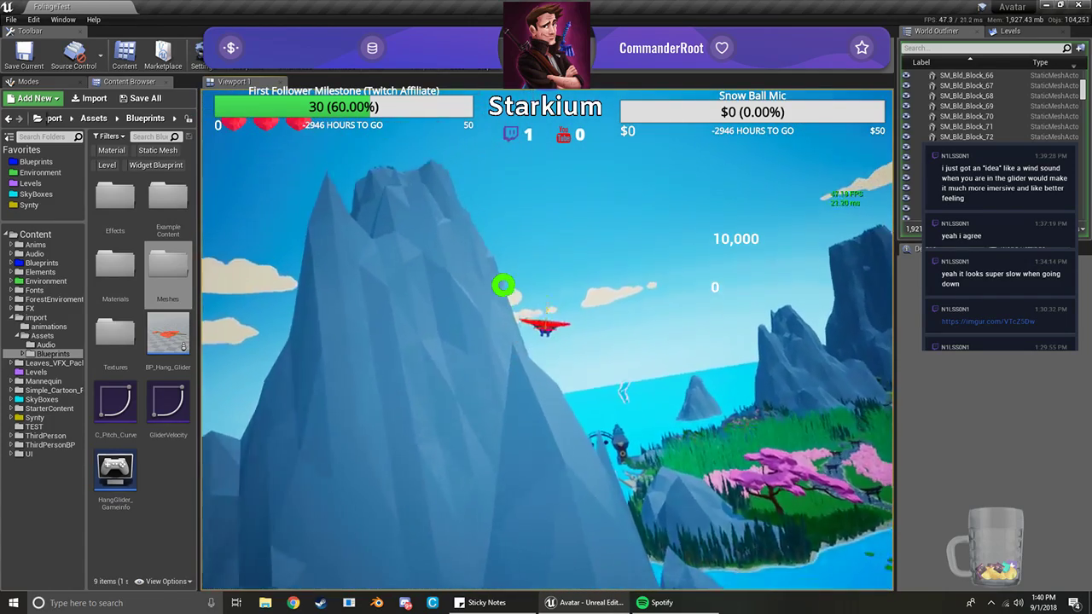
Test glider turns and climbs along the mountainside, continue the flight out over open sea, and end the play session
{"action": "key", "text": "d"}
{"action": "key", "text": "a"}
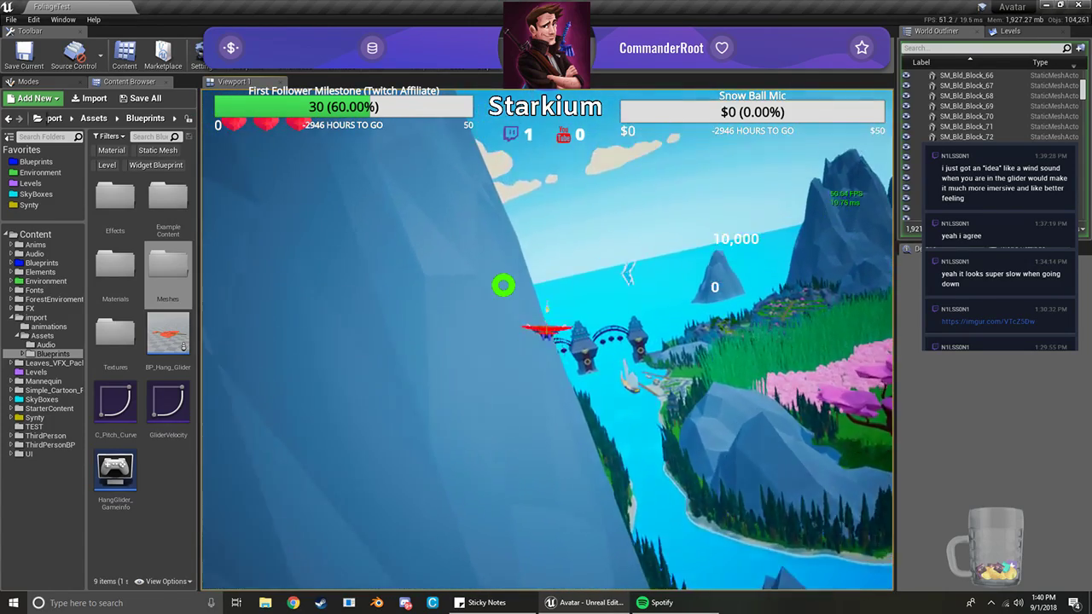
{"action": "key", "text": "d"}
{"action": "key", "text": "d"}
{"action": "key", "text": "s"}
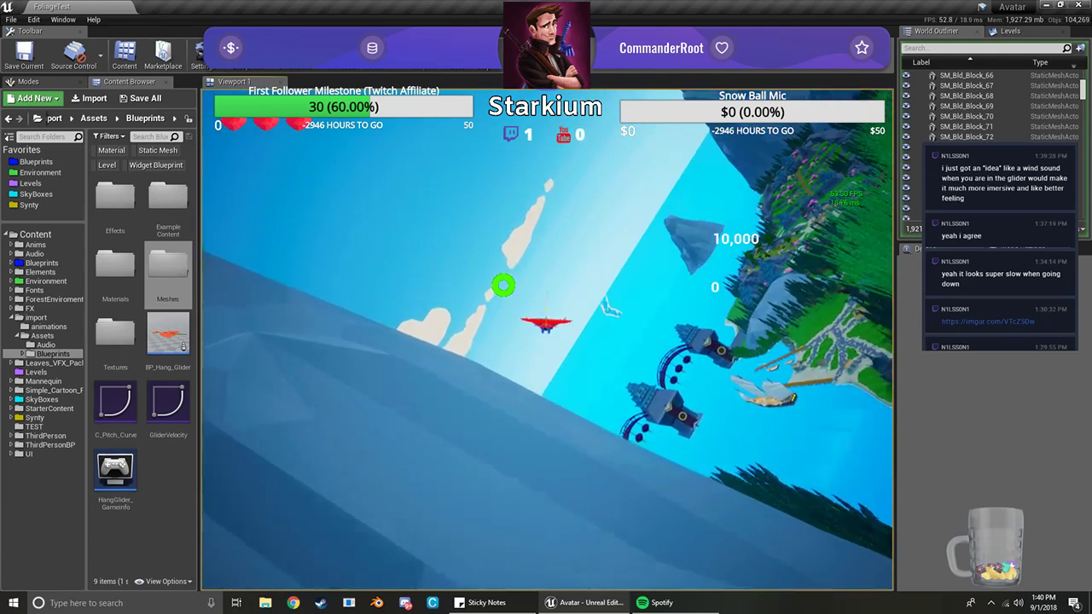
{"action": "key", "text": "w"}
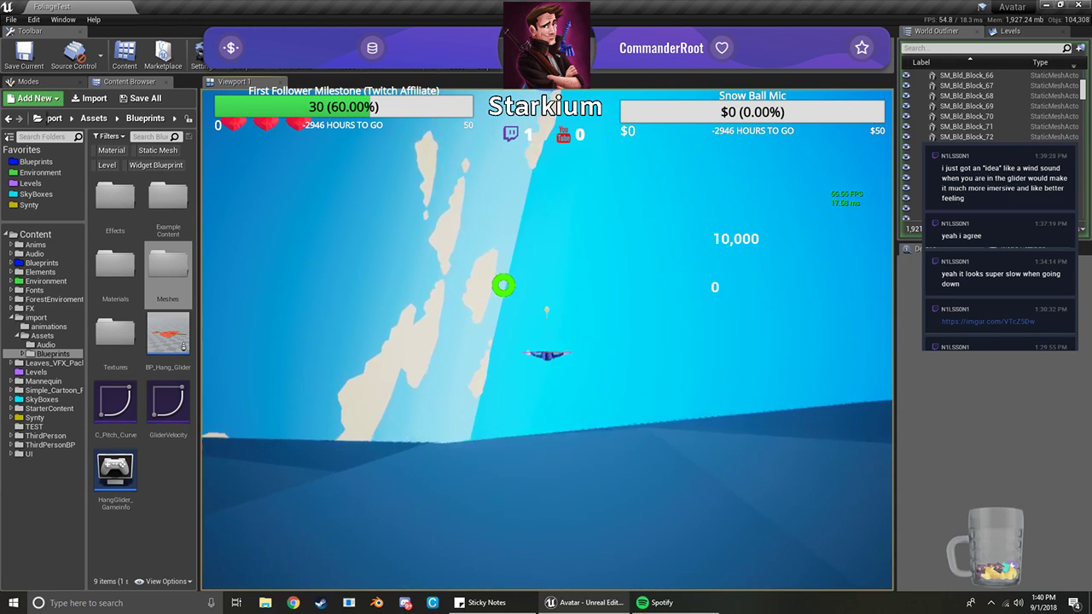
{"action": "key", "text": "d"}
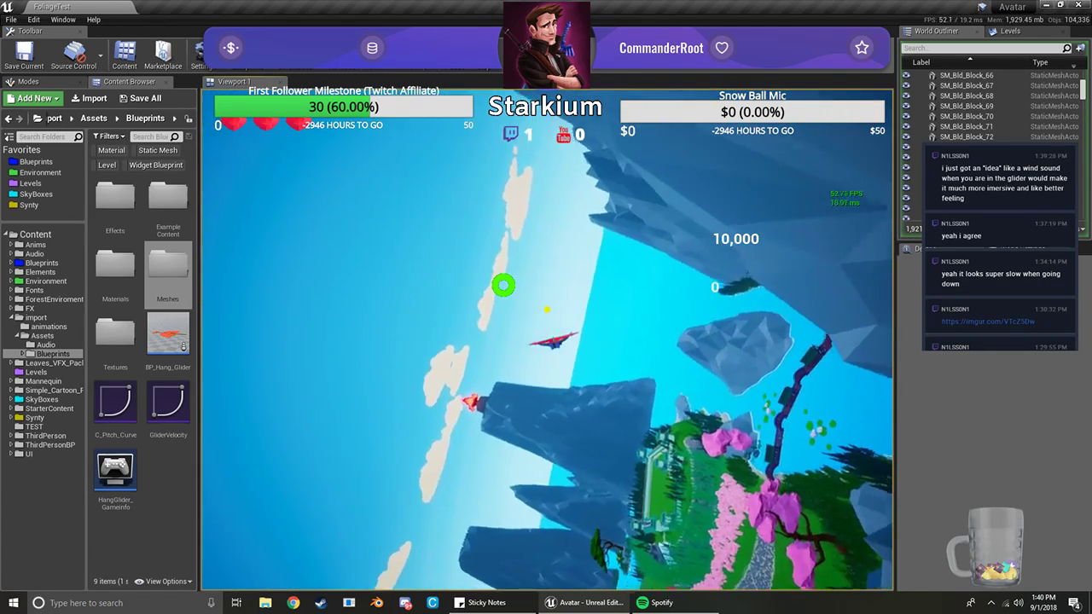
{"action": "key", "text": "a"}
{"action": "key", "text": "a"}
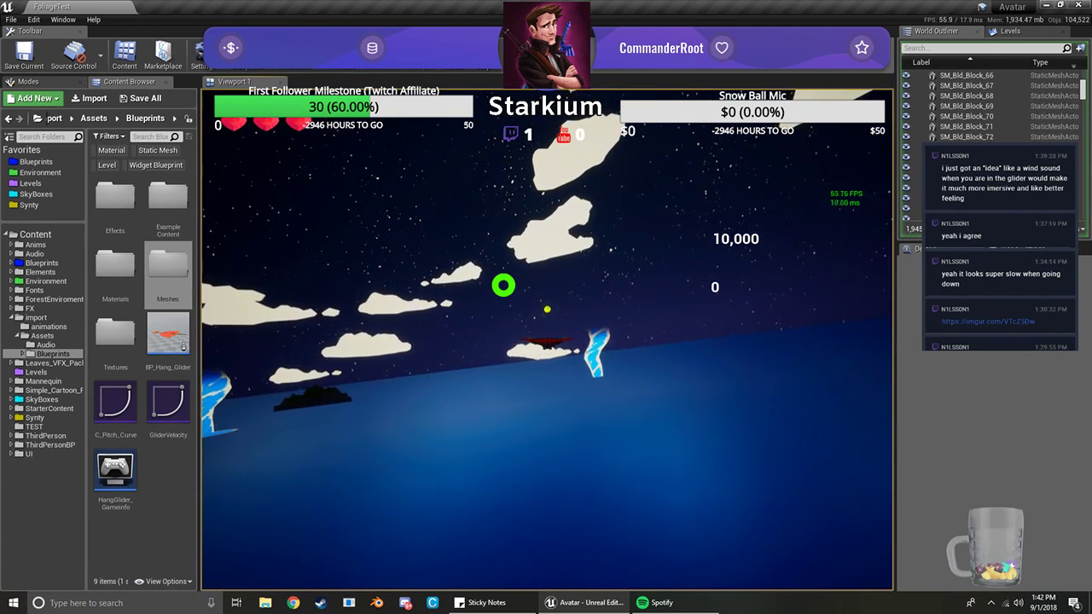
{"action": "key", "text": "Escape"}
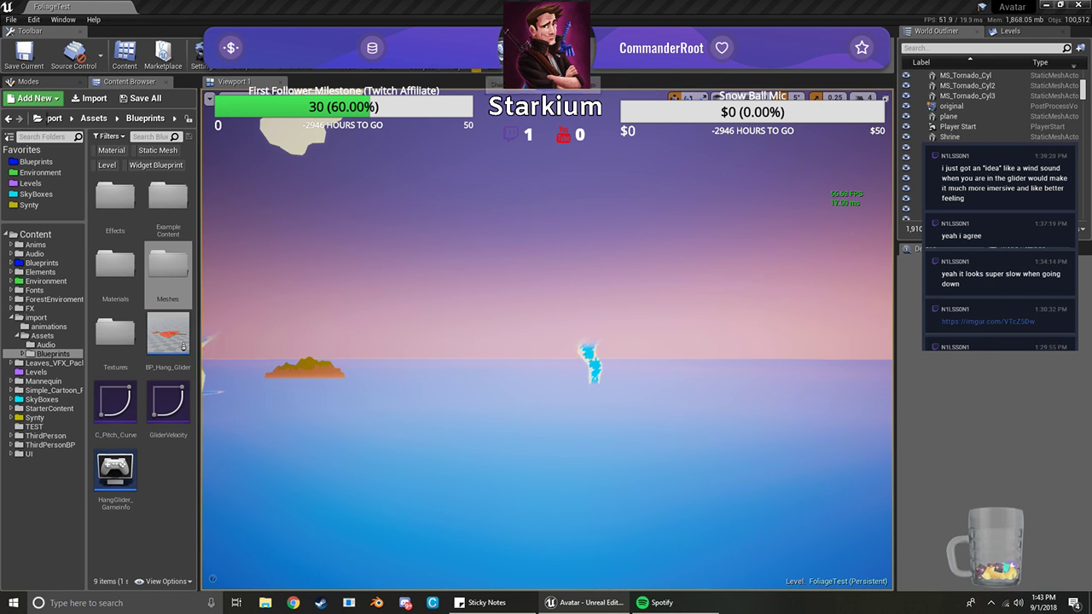
Start another play test, run off the starting hill, deploy the glider and dive toward the island's walled courtyard
{"action": "left_click", "coordinate": [450, 69]}
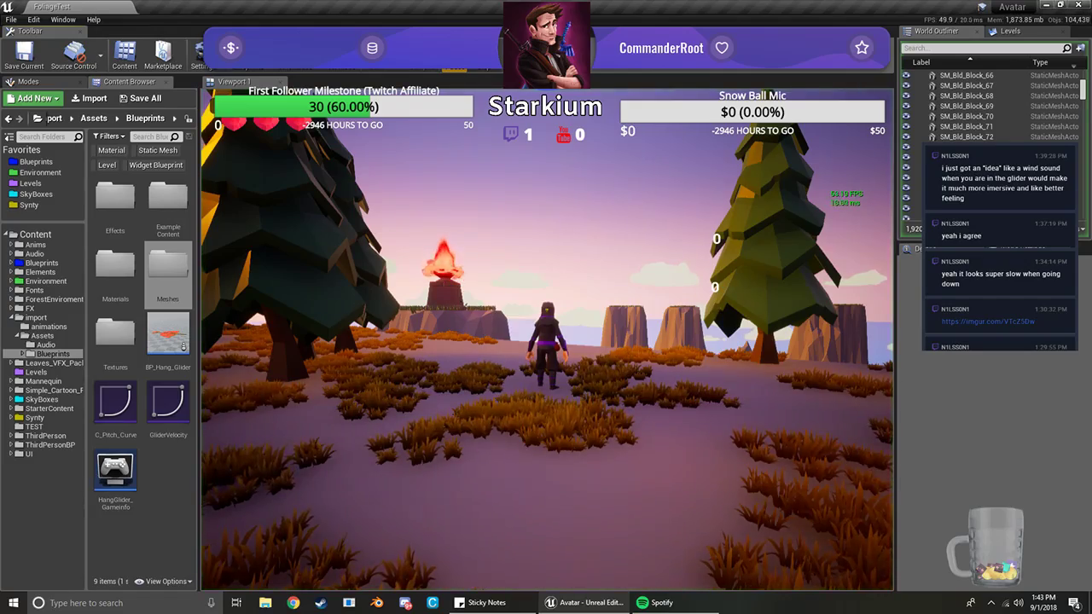
{"action": "key", "text": "w"}
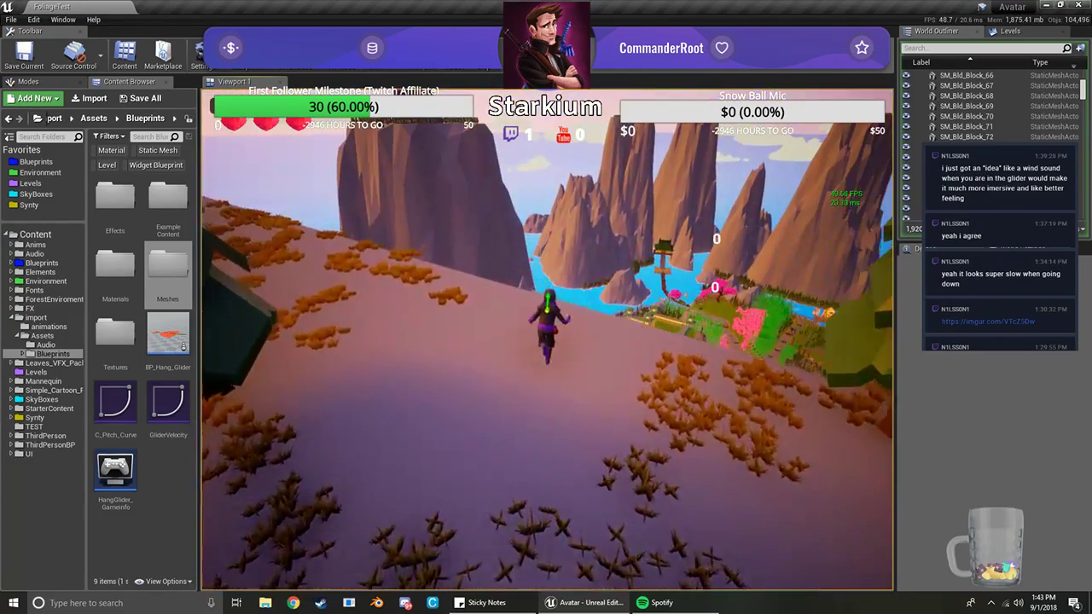
{"action": "key", "text": "space"}
{"action": "key", "text": "space"}
{"action": "key", "text": "w"}
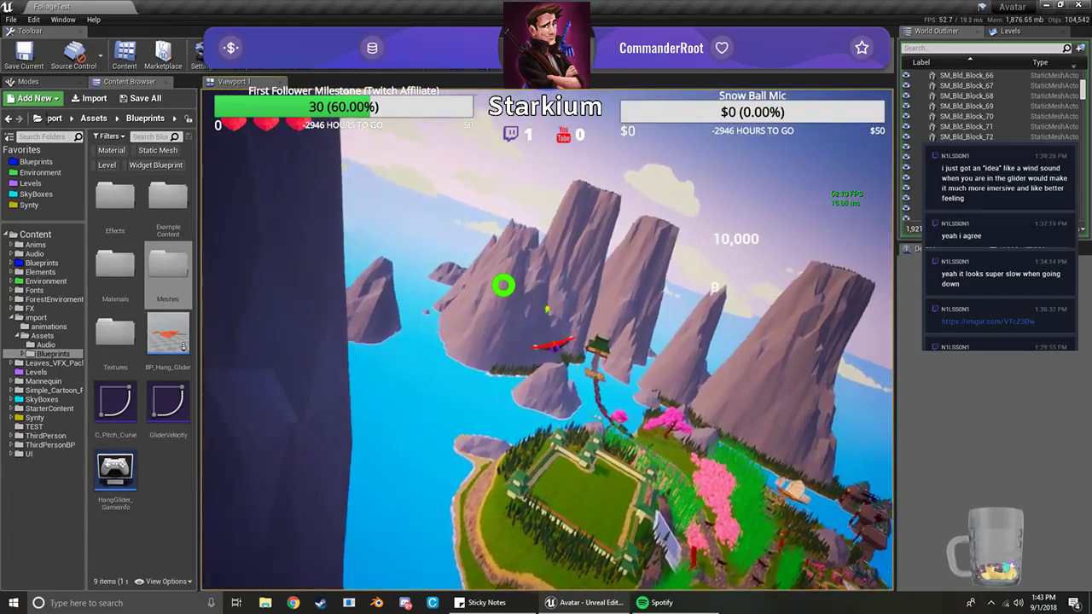
Pull the glider up above the sea, dive toward the water between the rocks and pull out over the walled courtyard
{"action": "key", "text": "s"}
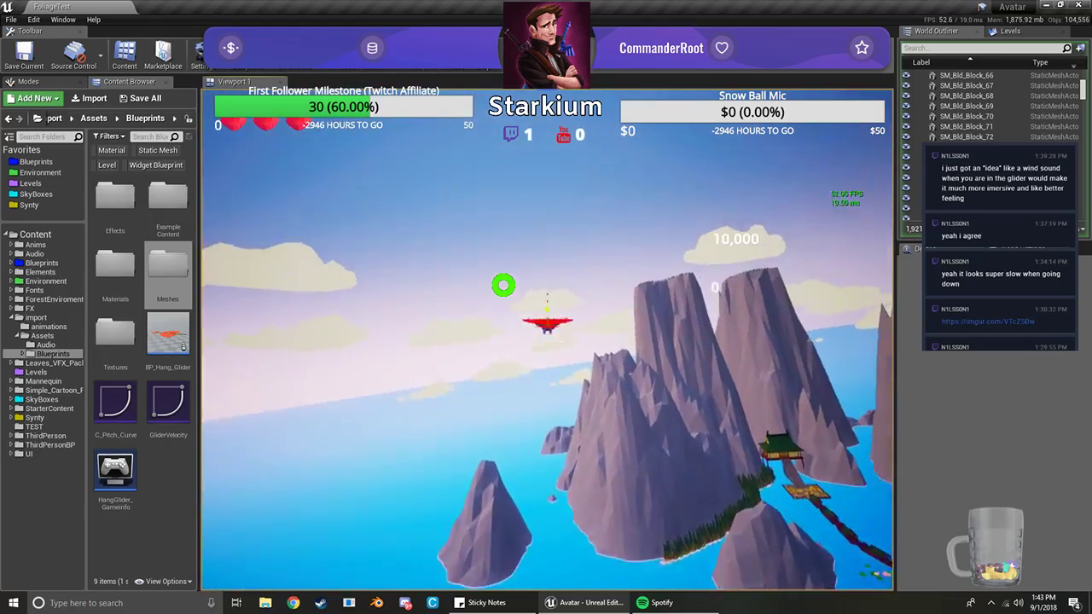
{"action": "key", "text": "w"}
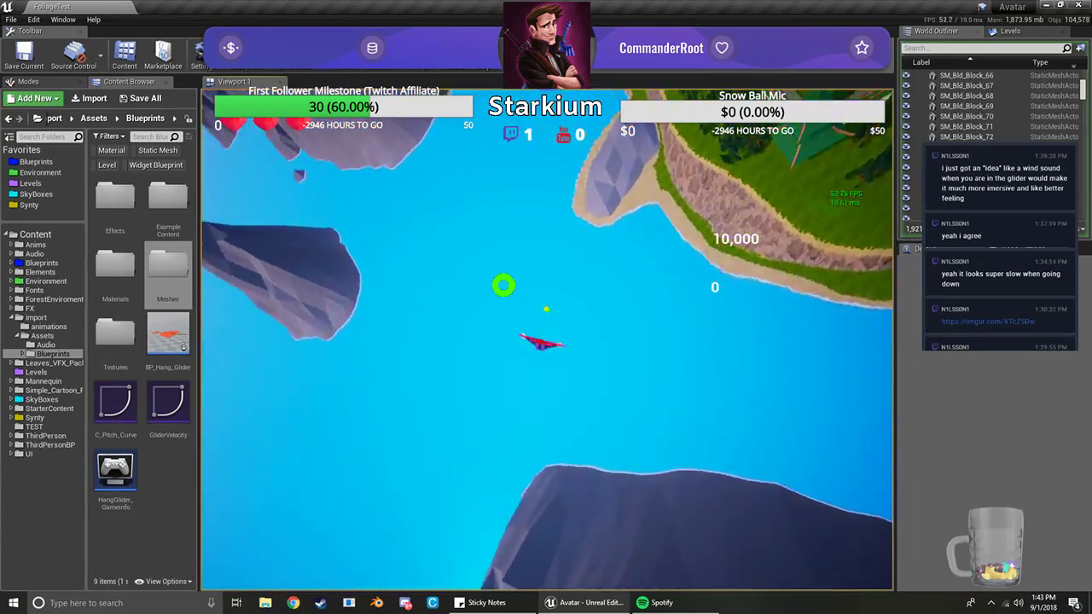
{"action": "key", "text": "s"}
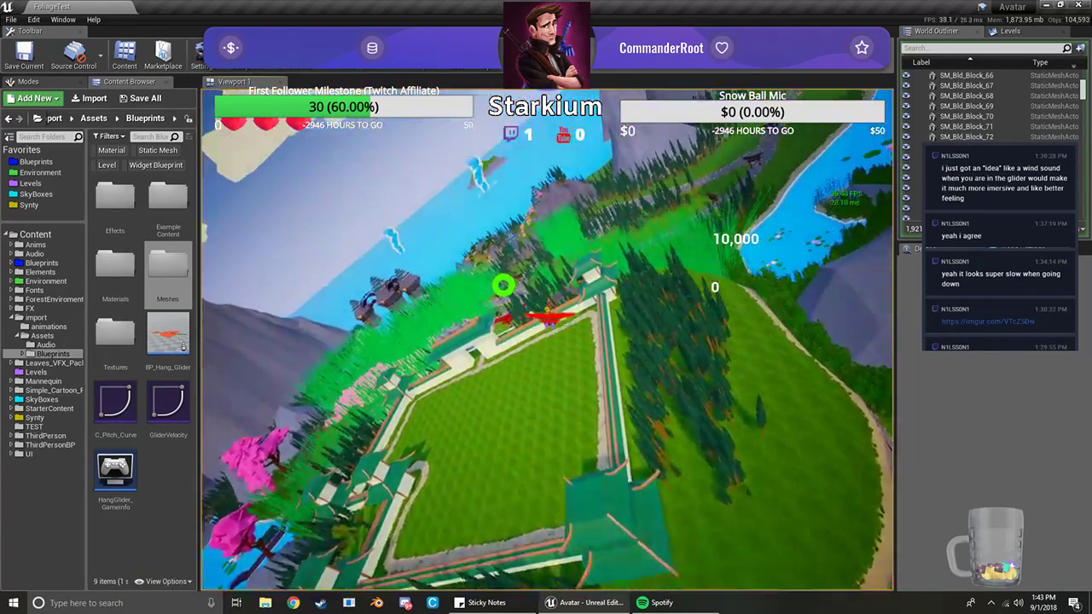
{"action": "key", "text": "a"}
{"action": "key", "text": "w"}
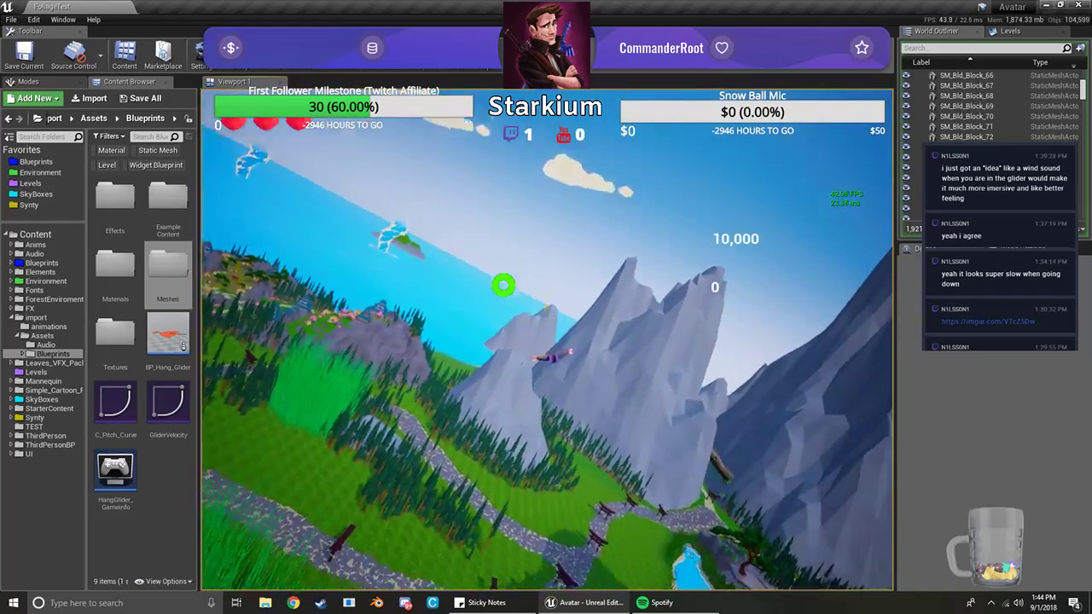
Test steep left and right banks low over the island's stone paths and pink trees, and end the play session
{"action": "key", "text": "a"}
{"action": "key", "text": "s"}
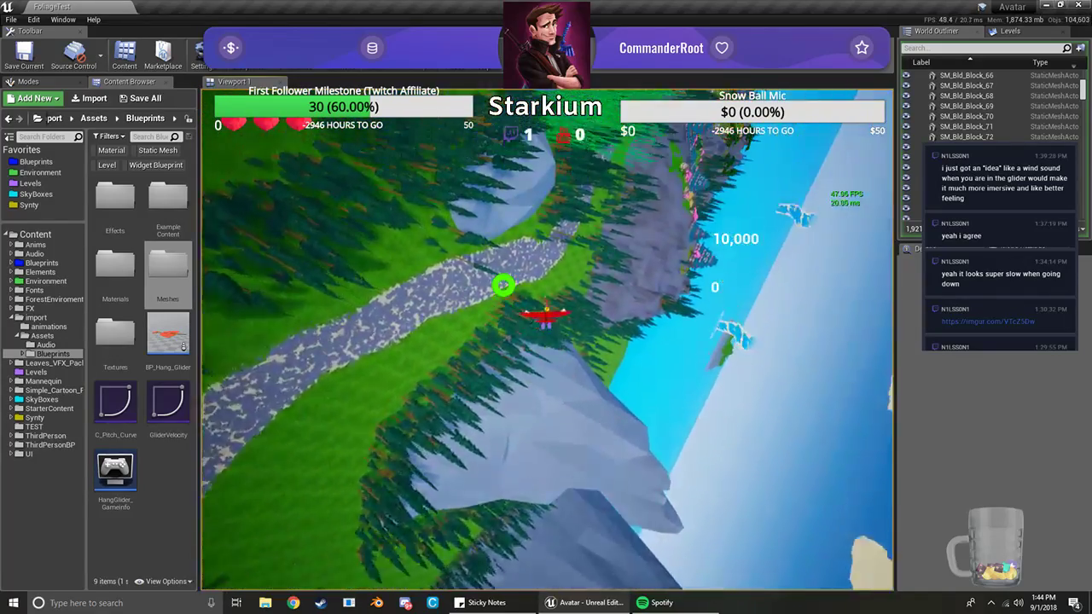
{"action": "key", "text": "s"}
{"action": "key", "text": "d"}
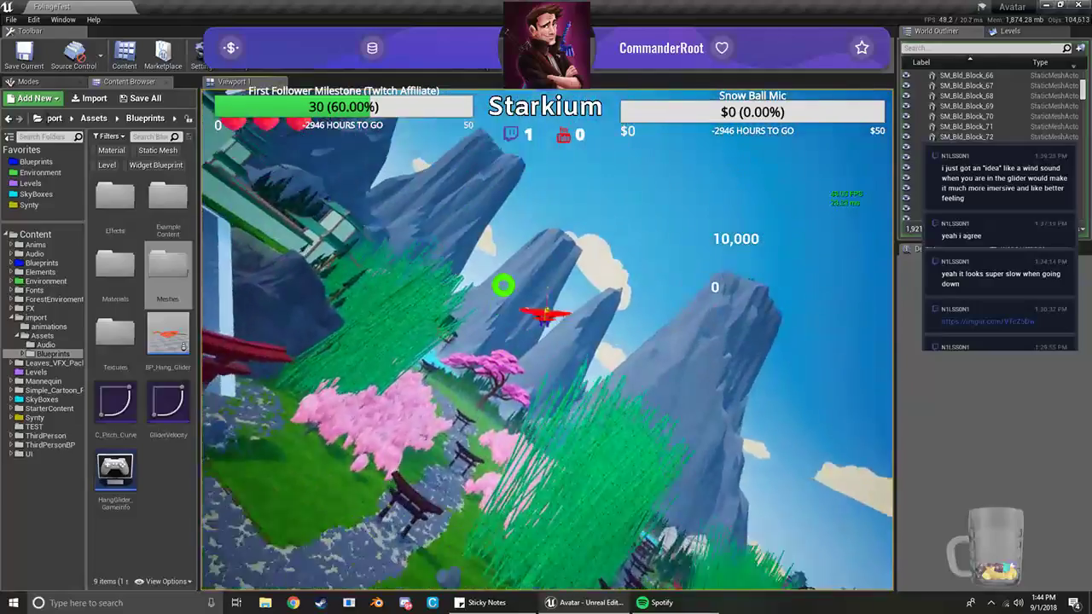
{"action": "key", "text": "d"}
{"action": "key", "text": "s"}
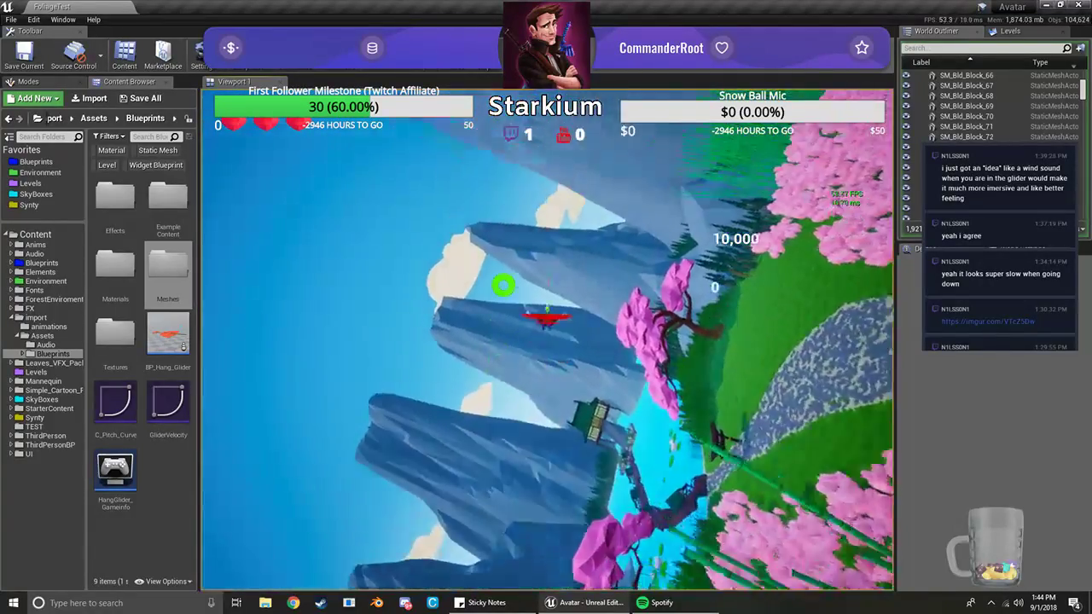
{"action": "key", "text": "Escape"}
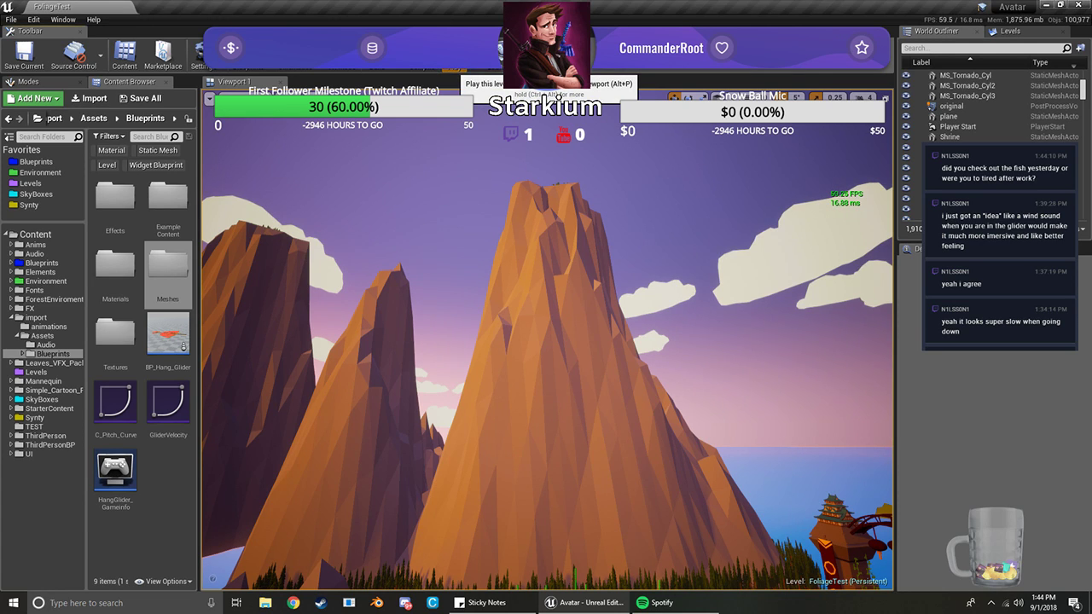
Run a further play test, launching the glider off the starting hill and flying it to the mountains beside the pine trees, and end the session
{"action": "left_click", "coordinate": [454, 60]}
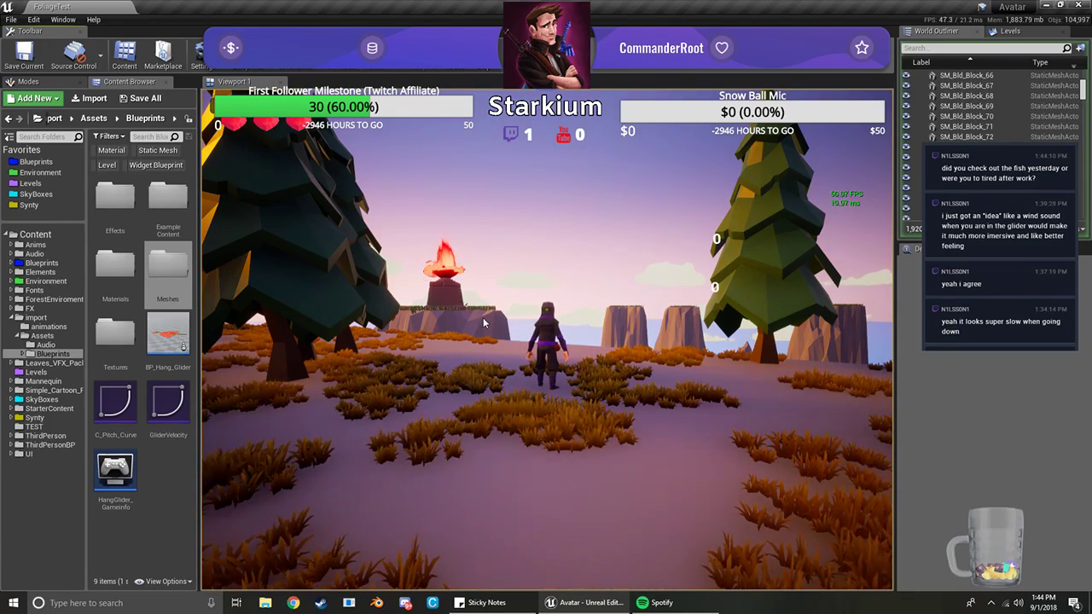
{"action": "key", "text": "w"}
{"action": "key", "text": "w"}
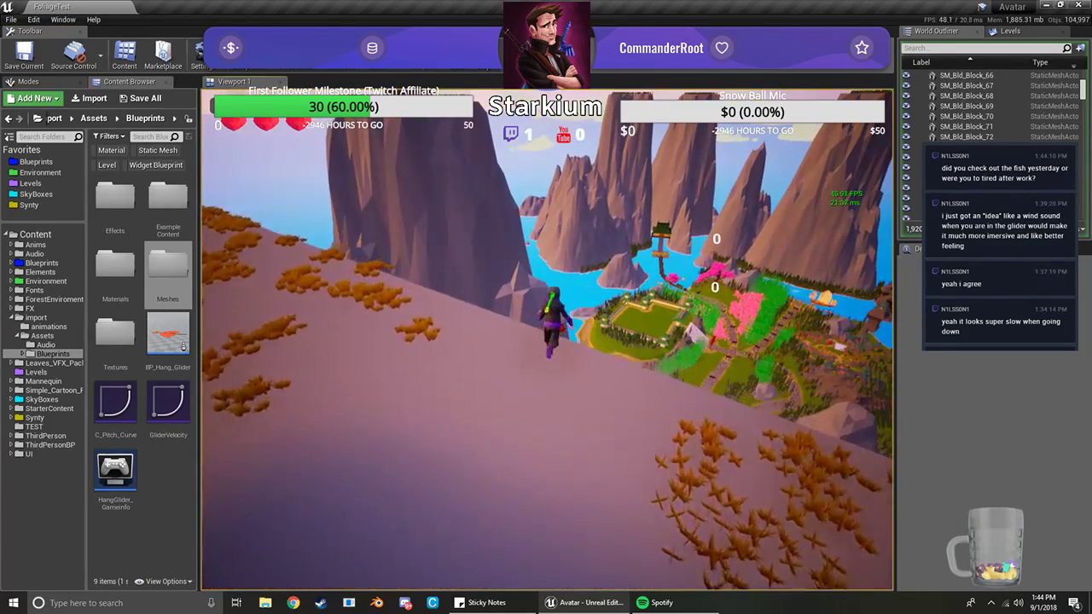
{"action": "key", "text": "space"}
{"action": "key", "text": "space"}
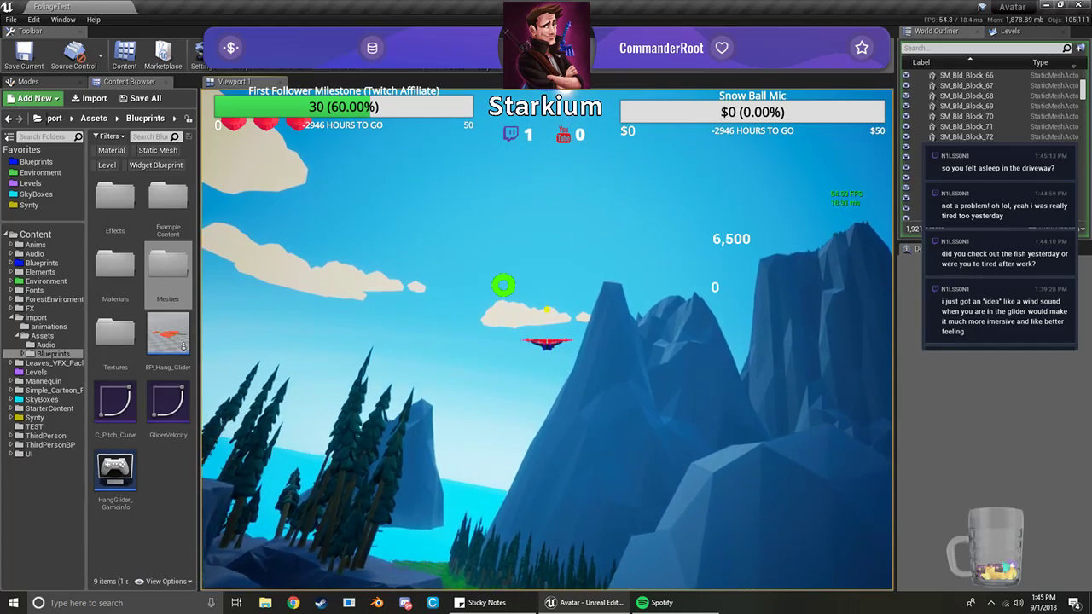
{"action": "key", "text": "Escape"}
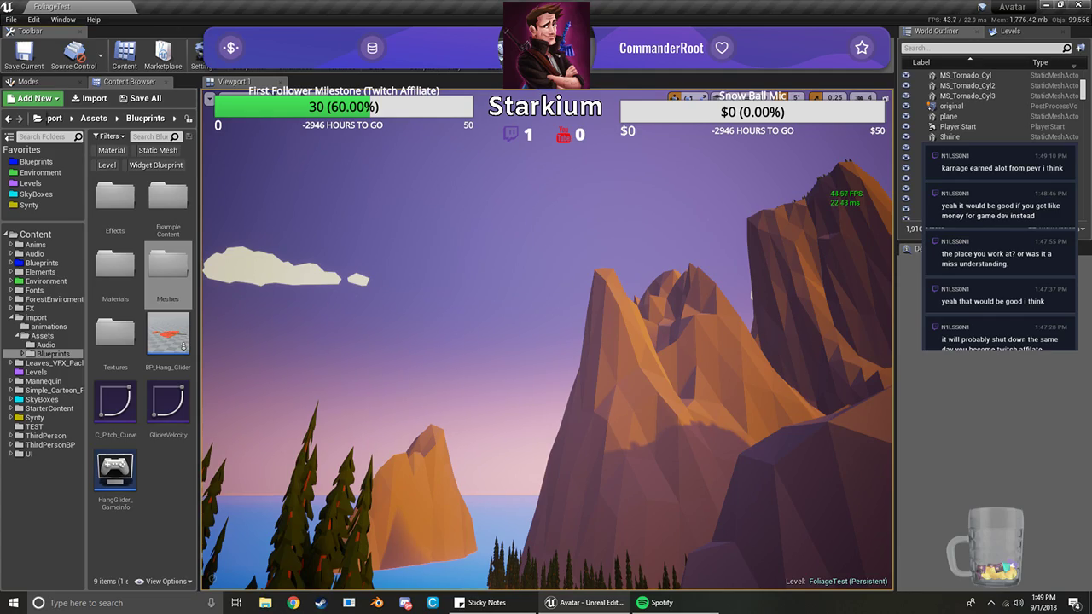
Look over the FoliageTest level around the temple gate, red torii, bamboo and stone paths
{"action": "right_click_drag", "start_coordinate": [577, 271], "coordinate": [1087, 298]}
{"action": "right_click_drag", "start_coordinate": [546, 341], "coordinate": [747, 340]}
{"action": "right_click_drag", "start_coordinate": [578, 276], "coordinate": [579, 275]}
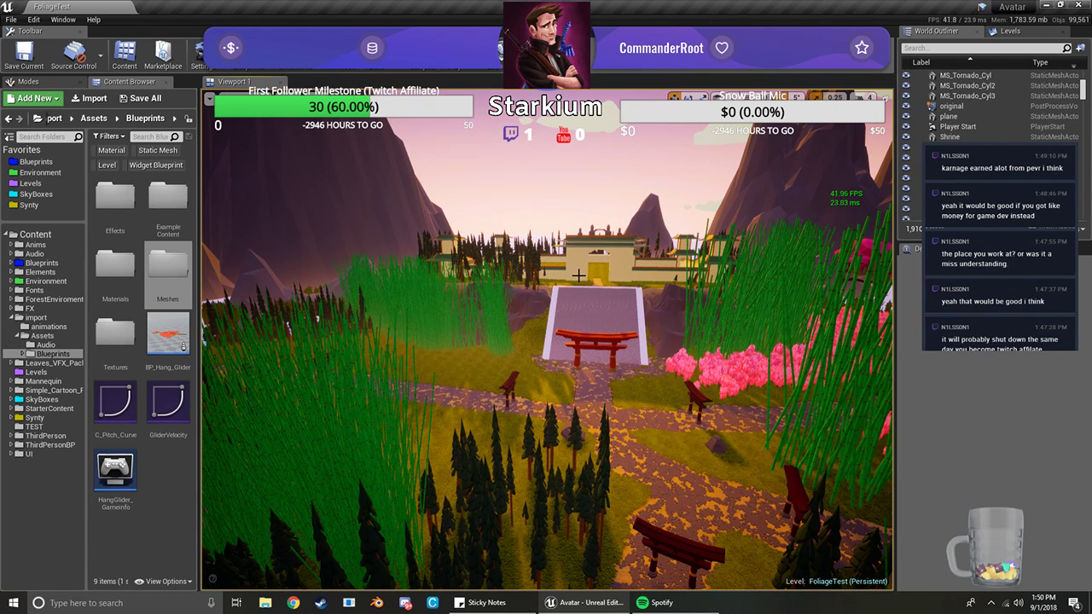
{"action": "right_click_drag", "start_coordinate": [579, 276], "coordinate": [512, 262]}
{"action": "key", "text": "w"}
{"action": "right_click_drag", "start_coordinate": [680, 132], "coordinate": [680, 132]}
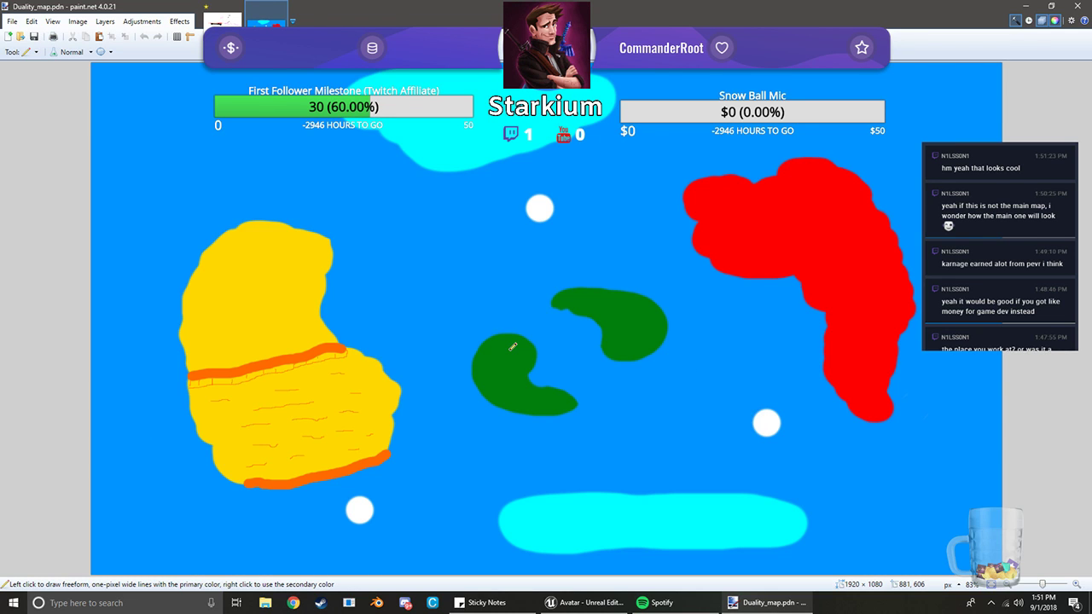
Move the Duality_map.pdn window off this screen and view the whole FoliageTest island from high above in the Unreal level viewport
{"action": "mouse_move", "coordinate": [557, 6]}
{"action": "left_mouse_down"}
{"action": "mouse_move", "coordinate": [557, 42]}
{"action": "mouse_move", "coordinate": [973, 264]}
{"action": "left_mouse_up"}
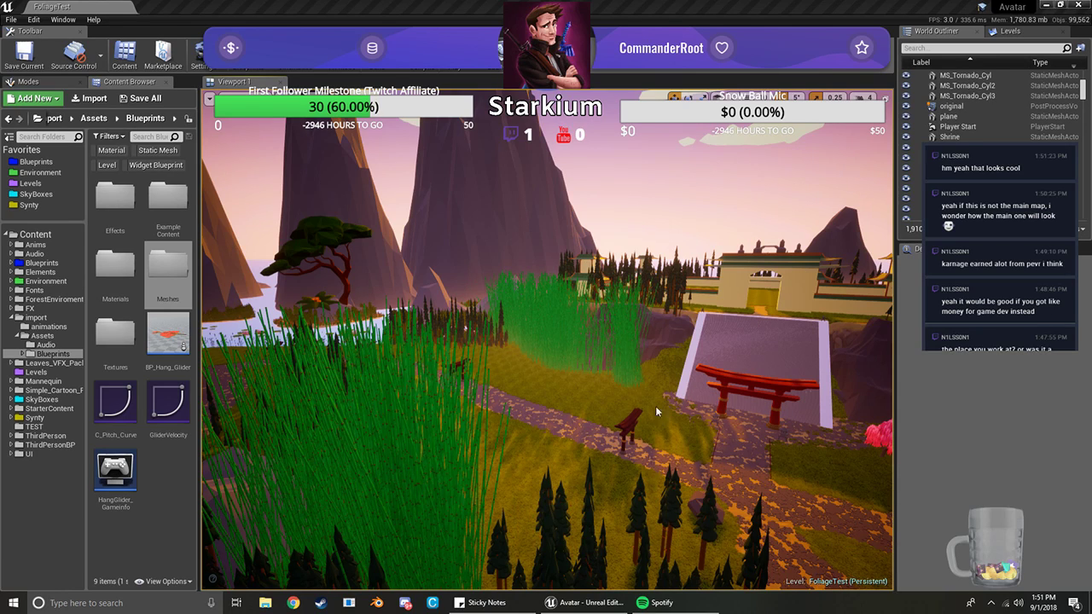
{"action": "right_click_drag", "start_coordinate": [734, 330], "coordinate": [803, 139]}
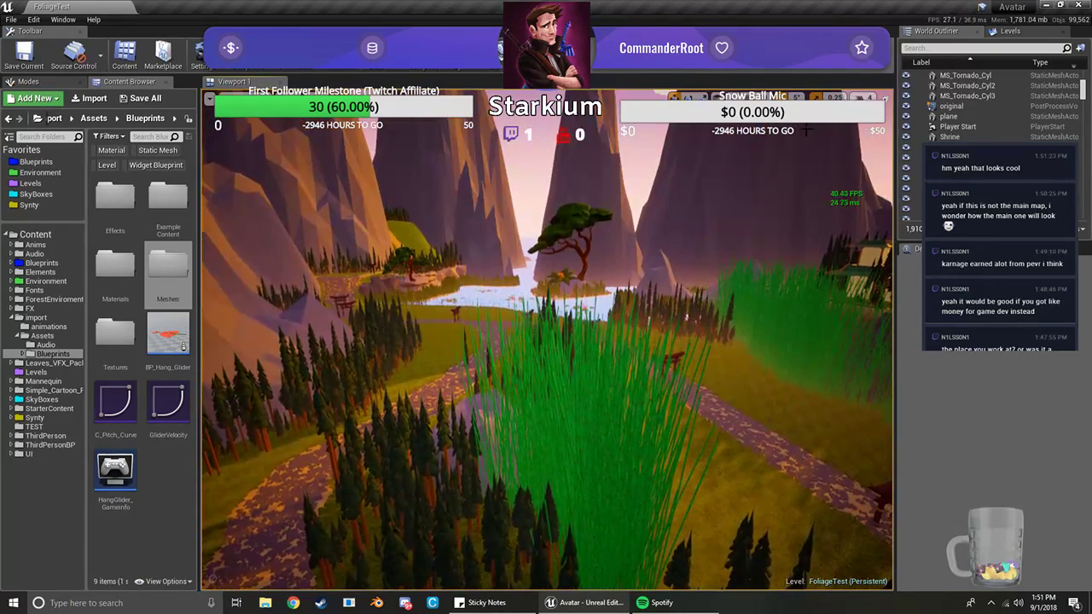
{"action": "left_click", "coordinate": [864, 98]}
{"action": "left_click_drag", "start_coordinate": [894, 127], "coordinate": [943, 124]}
{"action": "right_click_drag", "start_coordinate": [840, 213], "coordinate": [1008, 333]}
{"action": "key", "text": "s"}
{"action": "key", "text": "w"}
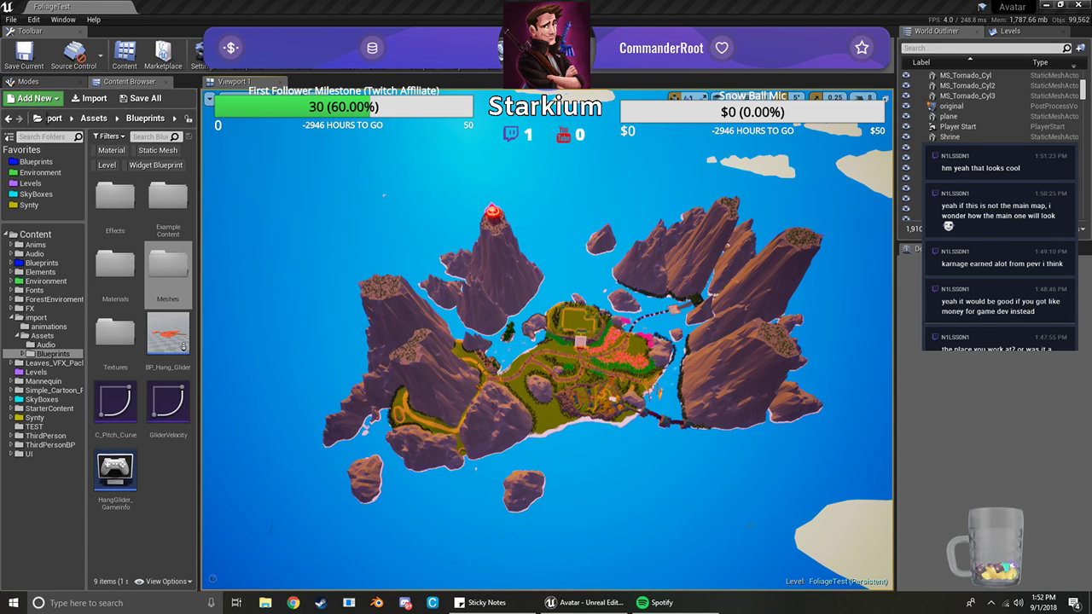
Bring the Duality_map.pdn drawing back on screen for comparison, and replace it with the browser window showing the Breath of the Wild map
{"action": "mouse_move", "coordinate": [1091, 136]}
{"action": "left_mouse_down"}
{"action": "mouse_move", "coordinate": [672, 180]}
{"action": "mouse_move", "coordinate": [578, 3]}
{"action": "left_mouse_up"}
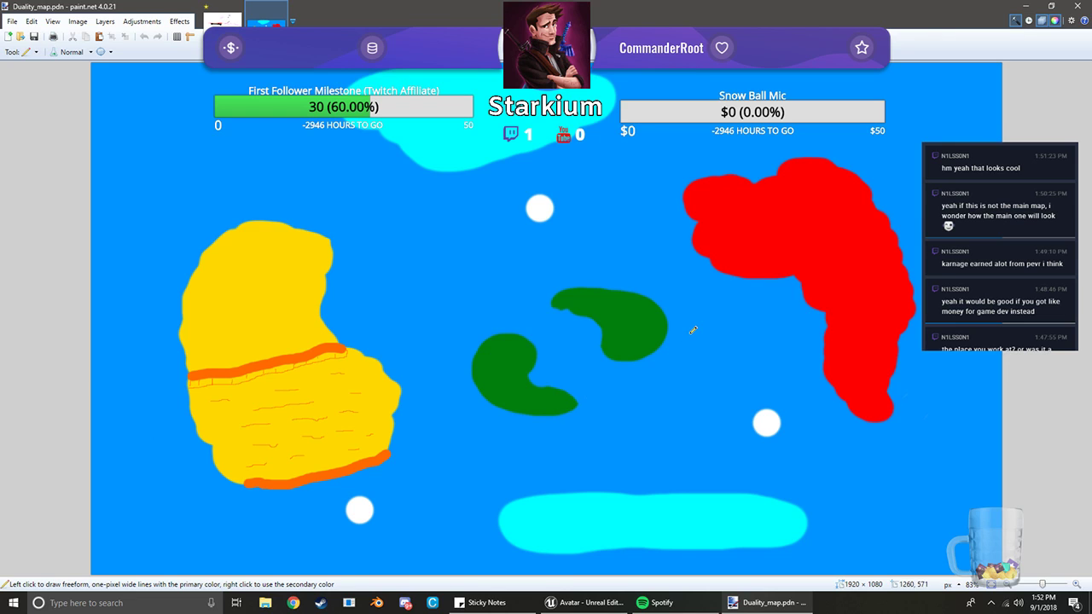
{"action": "mouse_move", "coordinate": [559, 6]}
{"action": "left_mouse_down"}
{"action": "mouse_move", "coordinate": [1091, 253]}
{"action": "mouse_move", "coordinate": [1091, 145]}
{"action": "mouse_move", "coordinate": [995, 114]}
{"action": "mouse_move", "coordinate": [1091, 121]}
{"action": "left_mouse_up"}
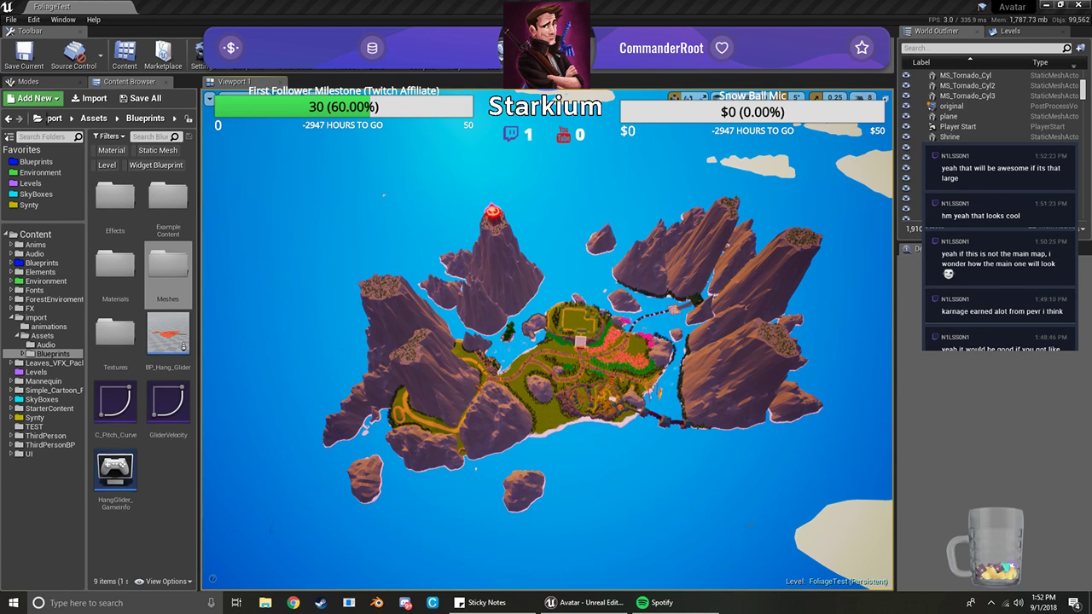
{"action": "left_click_drag", "start_coordinate": [625, 205], "coordinate": [646, 0]}
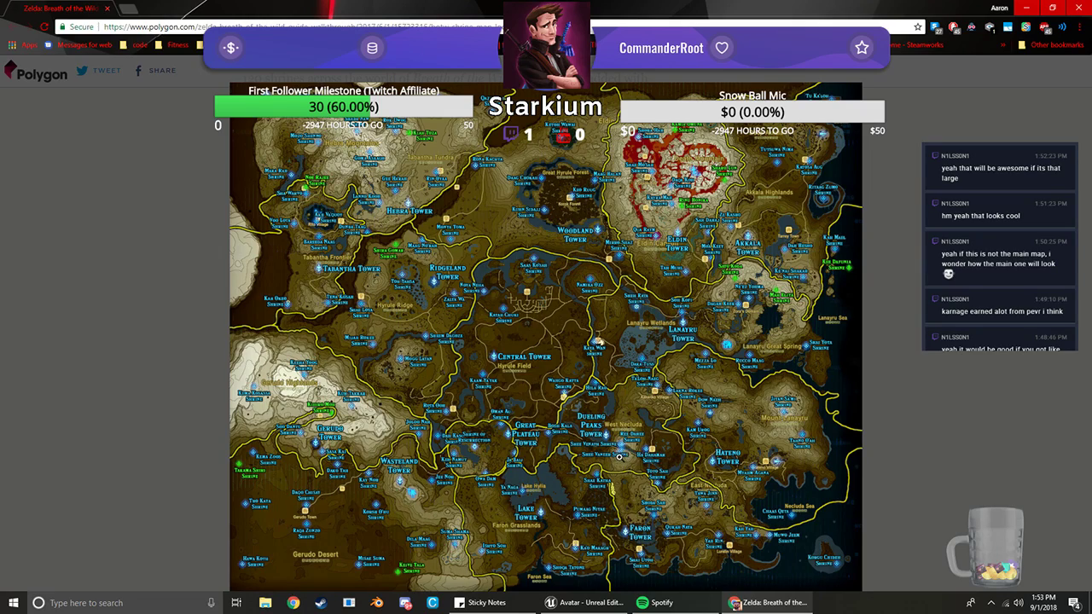
Enlarge the Breath of the Wild shrine map on the Polygon page, close it, and reopen it at full size
{"action": "left_click", "coordinate": [723, 459]}
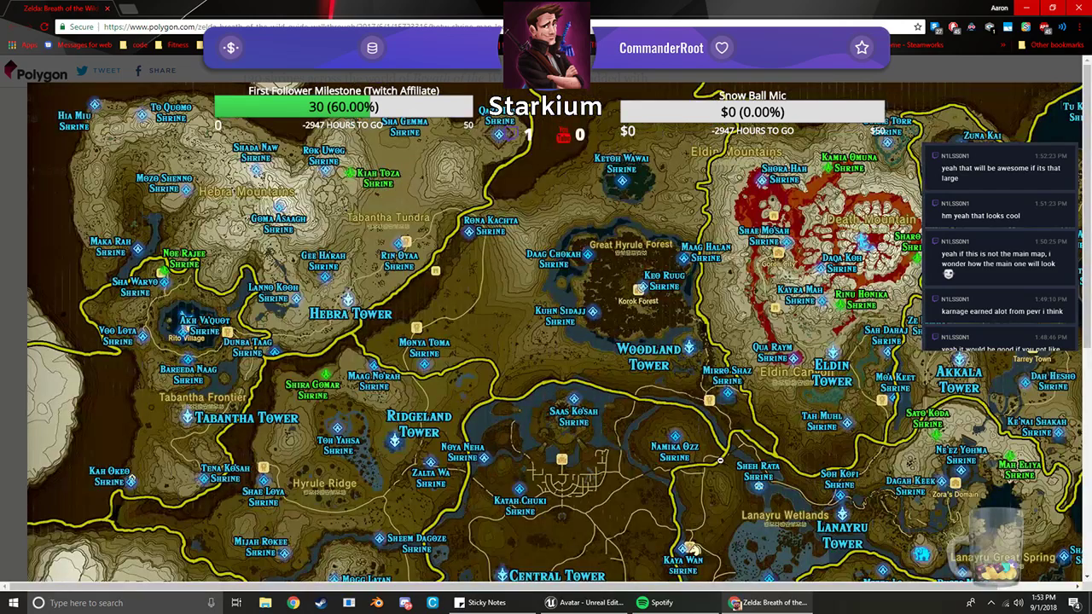
{"action": "scroll", "coordinate": [713, 461], "scroll_direction": "down", "scroll_amount": 2}
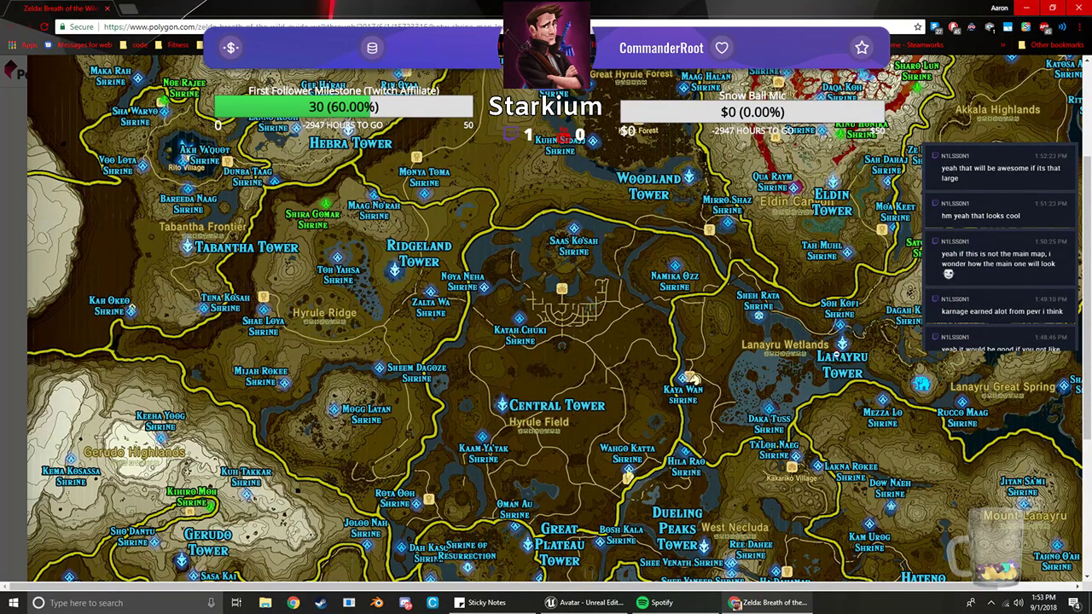
{"action": "left_click", "coordinate": [894, 397]}
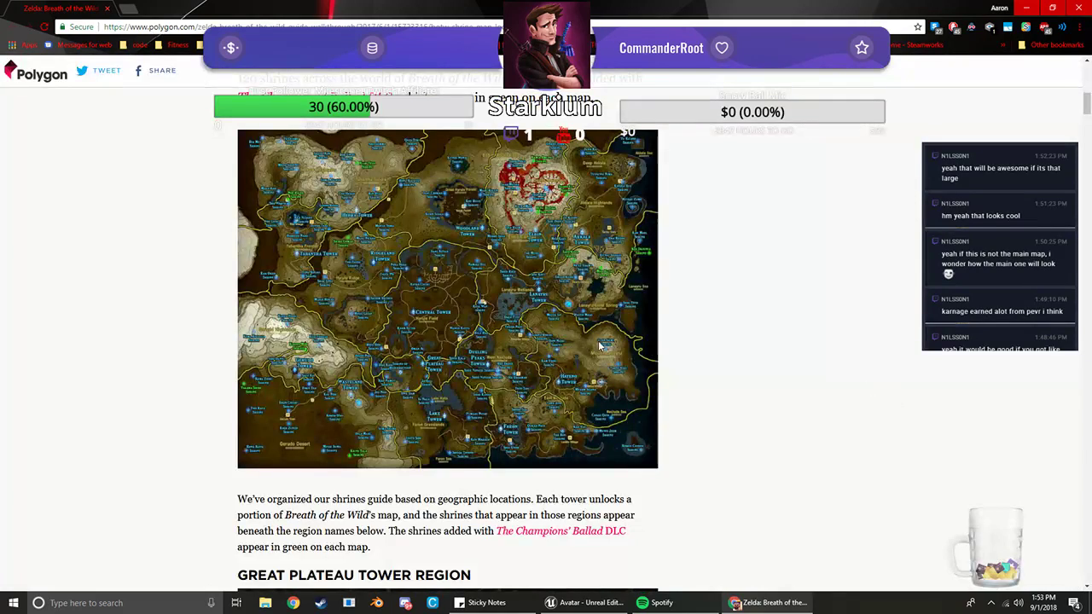
{"action": "left_click", "coordinate": [544, 334]}
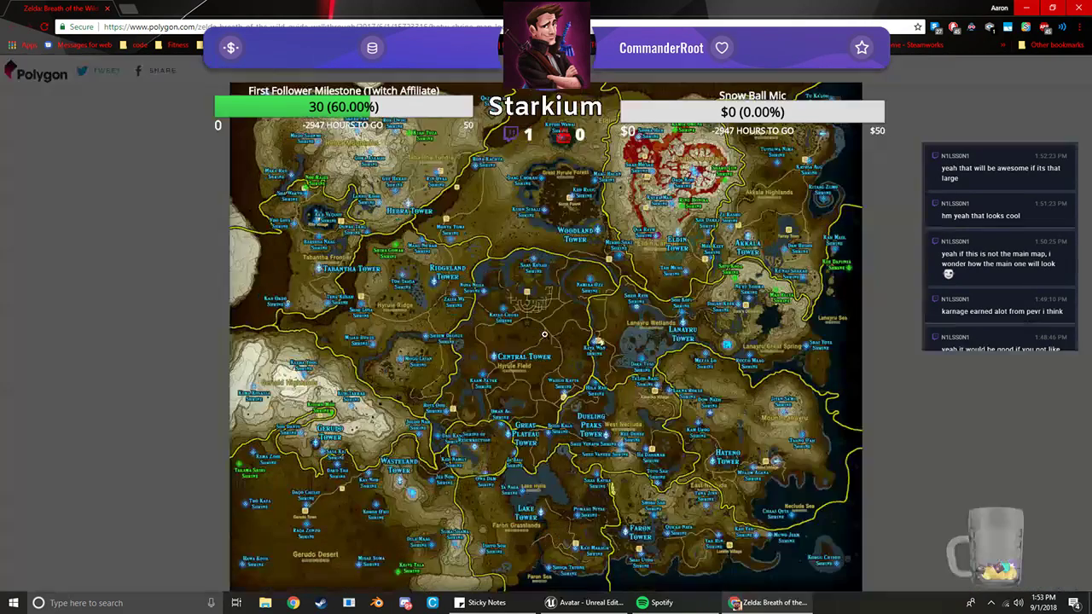
{"action": "left_click", "coordinate": [717, 465]}
Examine the full-size Breath of the Wild map's regions and roads, from Death Mountain down to Gerudo Desert, Lake Hylia and Faron Sea
{"action": "left_click_drag", "start_coordinate": [572, 588], "coordinate": [644, 589]}
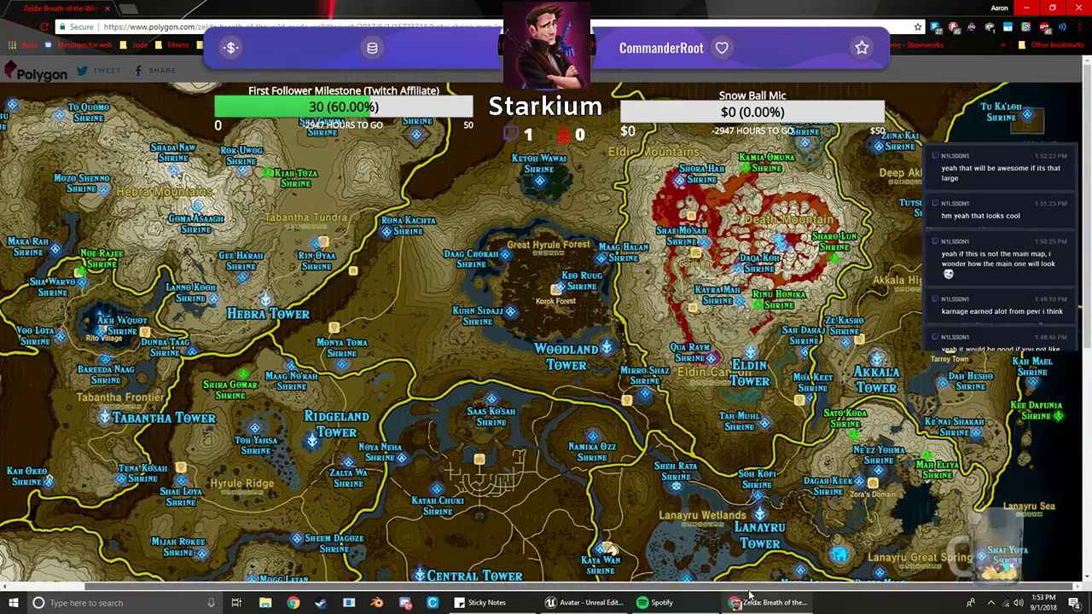
{"action": "scroll", "coordinate": [546, 342], "scroll_direction": "down", "scroll_amount": 3}
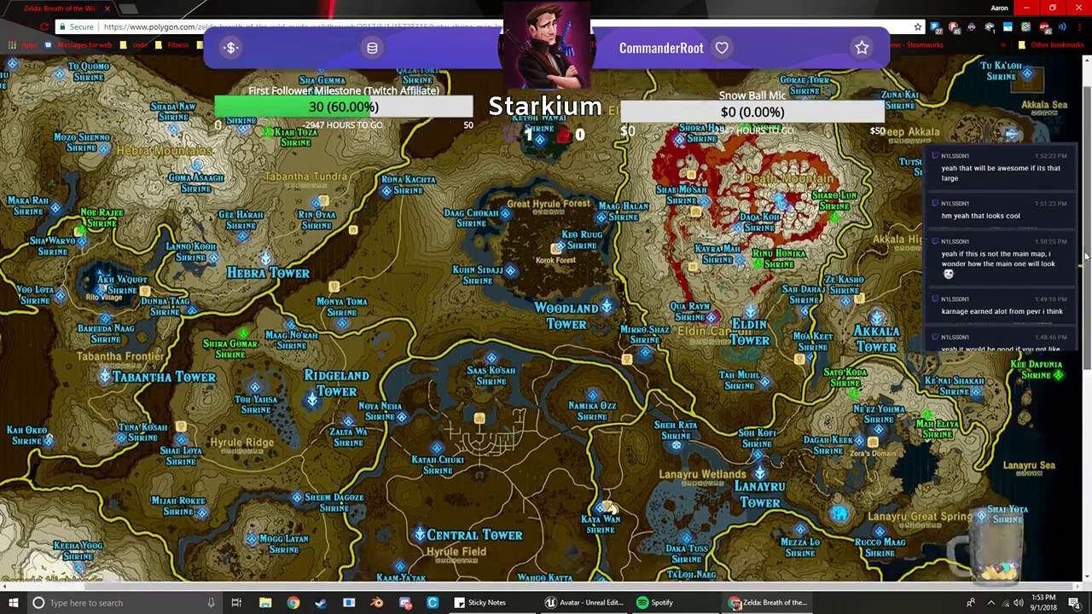
{"action": "scroll", "coordinate": [1052, 416], "scroll_direction": "down", "scroll_amount": 2}
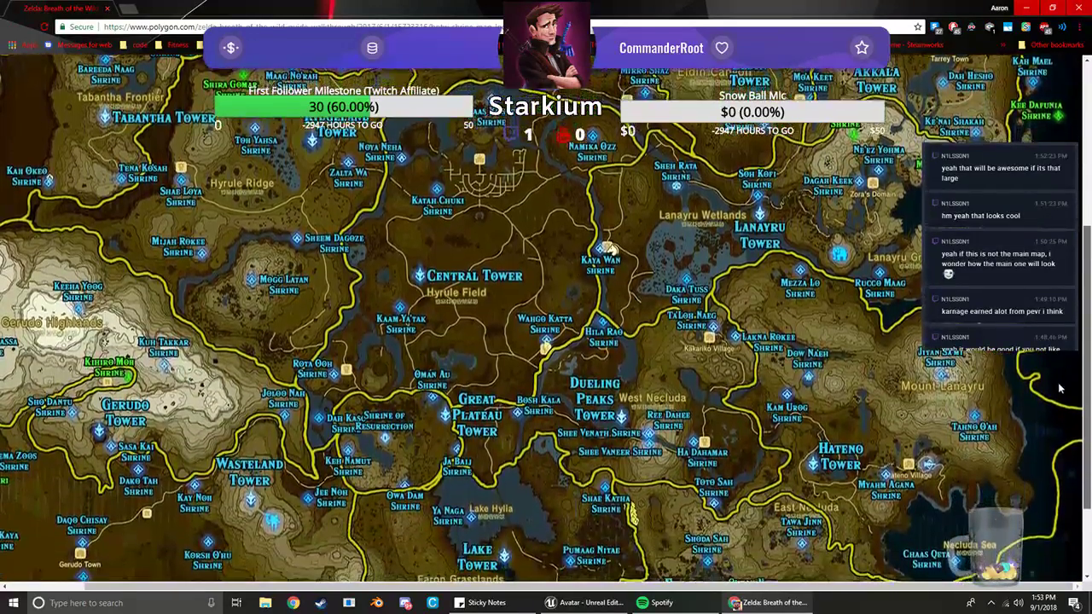
{"action": "scroll", "coordinate": [1051, 416], "scroll_direction": "down", "scroll_amount": 1}
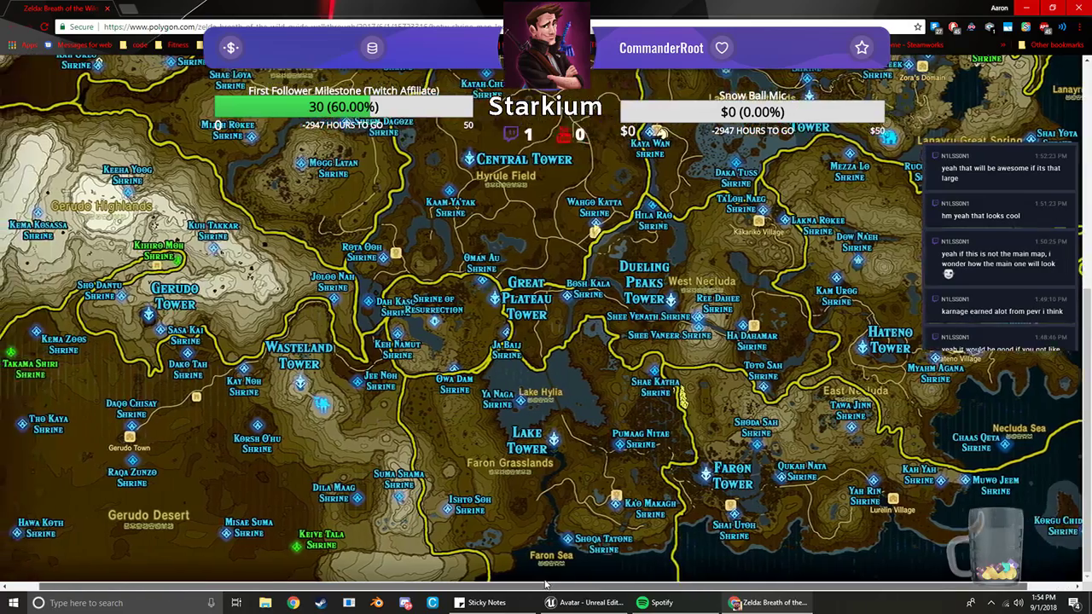
{"action": "left_click_drag", "start_coordinate": [590, 587], "coordinate": [522, 571]}
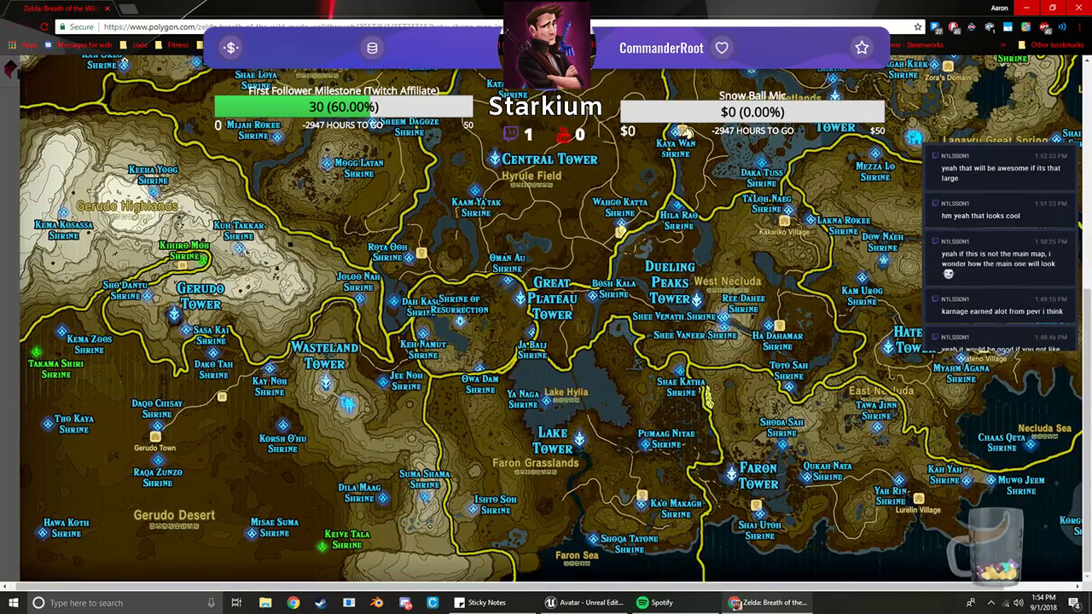
{"action": "left_click_drag", "start_coordinate": [1085, 383], "coordinate": [1089, 299]}
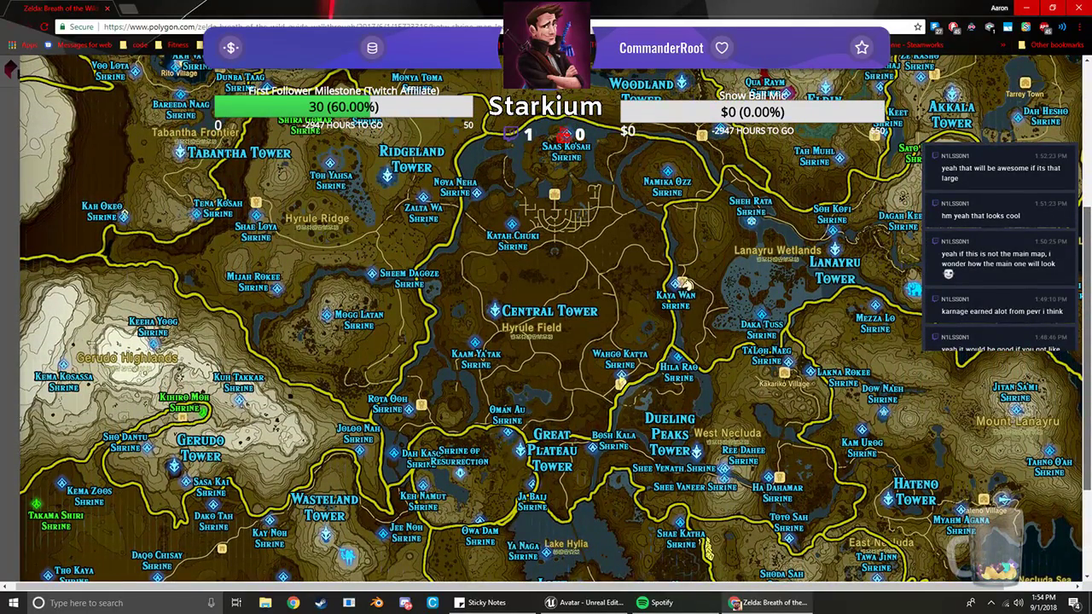
{"action": "left_click_drag", "start_coordinate": [1088, 302], "coordinate": [1080, 384]}
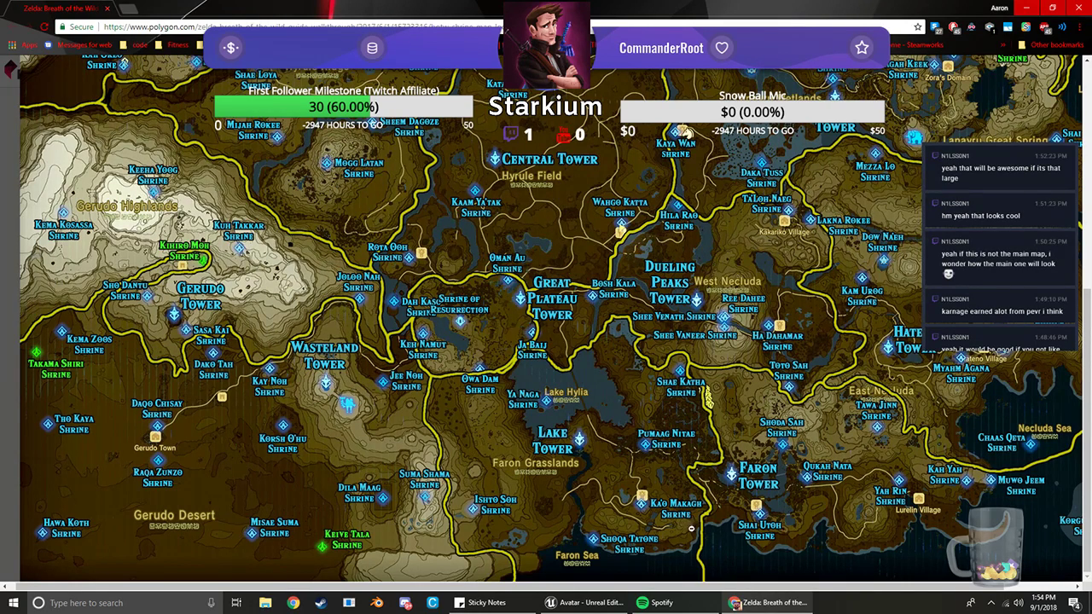
{"action": "left_click_drag", "start_coordinate": [1086, 401], "coordinate": [1089, 381]}
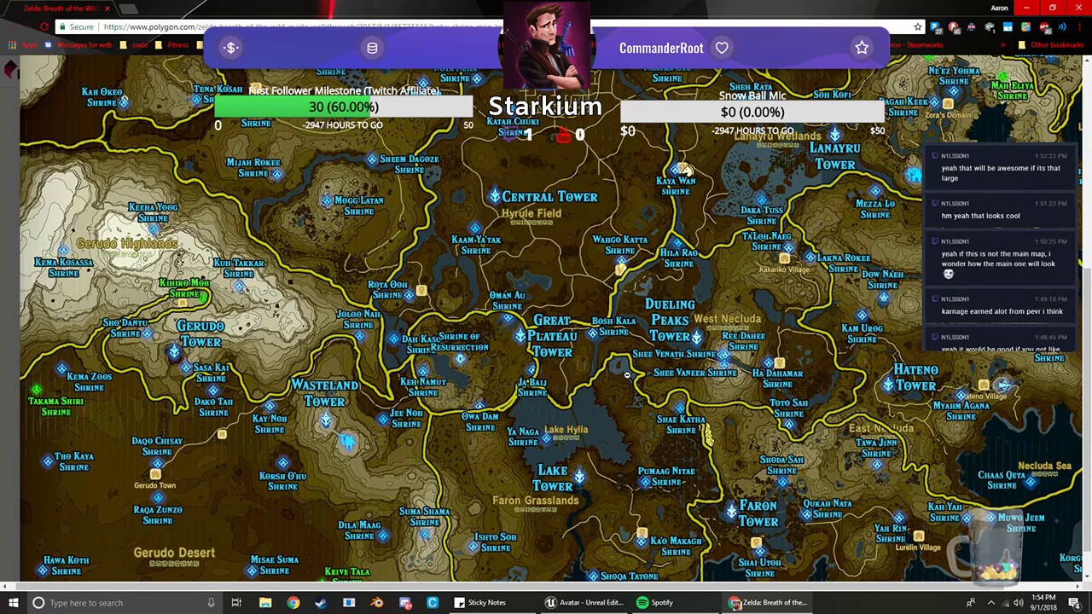
Switch to the Unreal editor to view the whole FoliageTest island, and return to the browser's Breath of the Wild map for comparison
{"action": "left_click", "coordinate": [585, 602]}
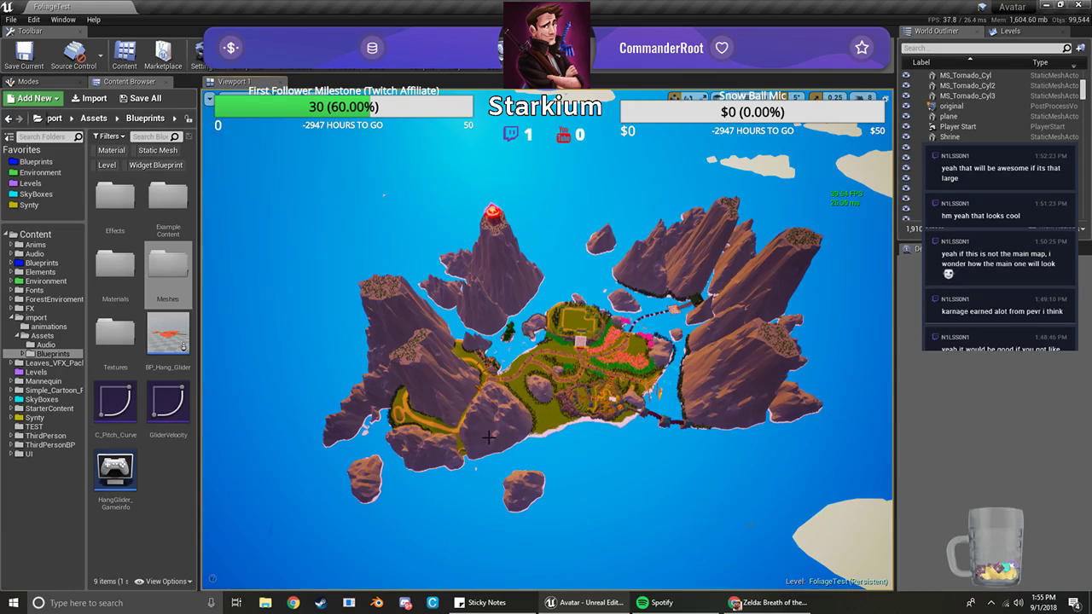
{"action": "left_click", "coordinate": [768, 602]}
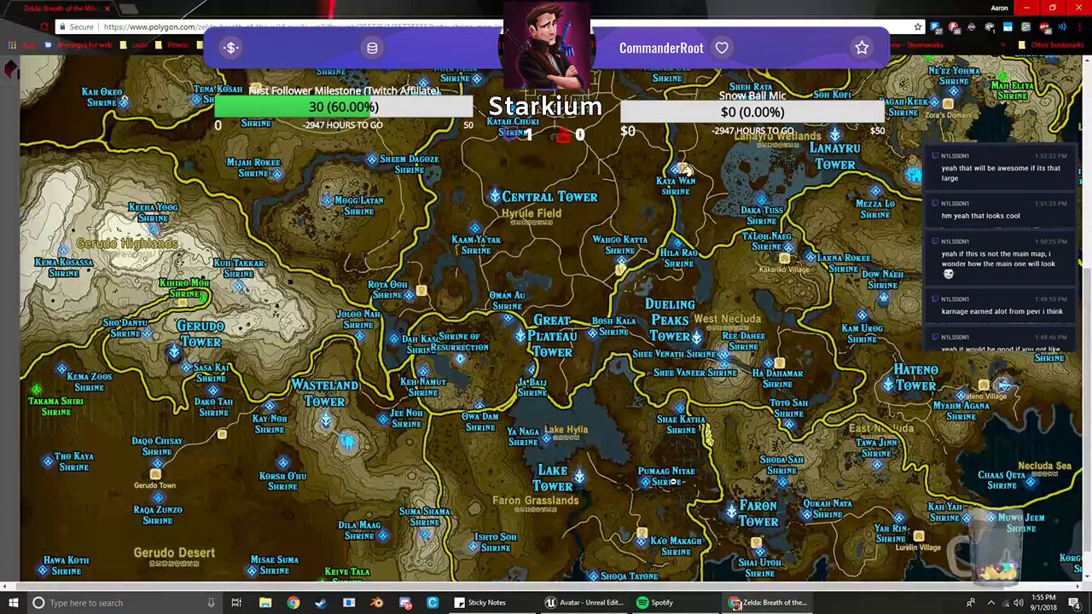
{"action": "scroll", "coordinate": [882, 494], "scroll_direction": "down", "scroll_amount": 1}
{"action": "scroll", "coordinate": [883, 494], "scroll_direction": "up", "scroll_amount": 1}
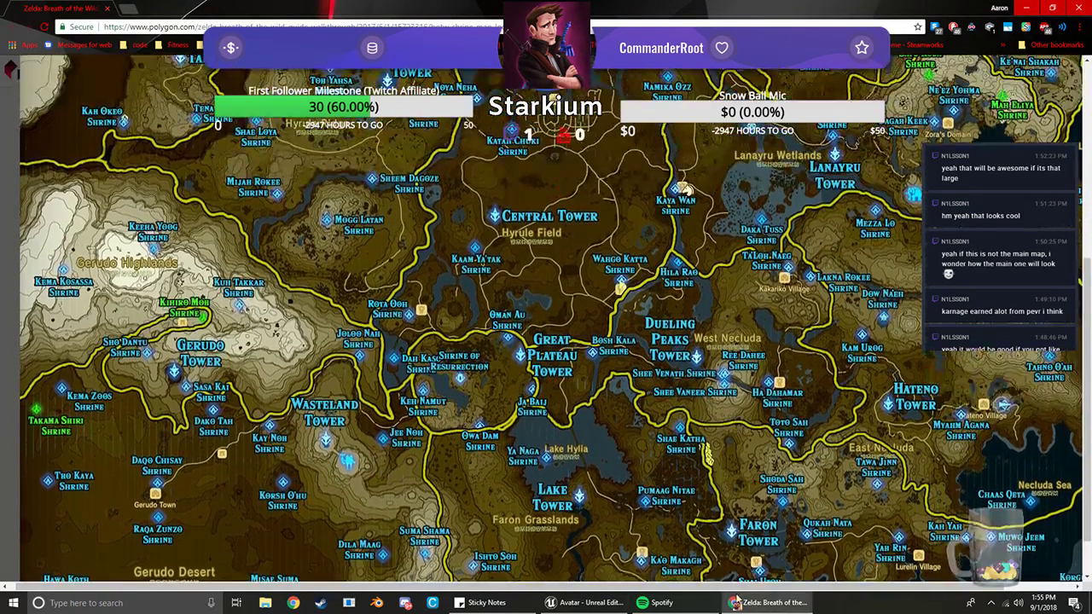
Examine the map's southeastern coast around Hateno and the Necluda Sea, close the full-size view, and reopen the entire map enlarged on the page
{"action": "left_click_drag", "start_coordinate": [739, 590], "coordinate": [874, 587]}
{"action": "scroll", "coordinate": [871, 460], "scroll_direction": "down", "scroll_amount": 1}
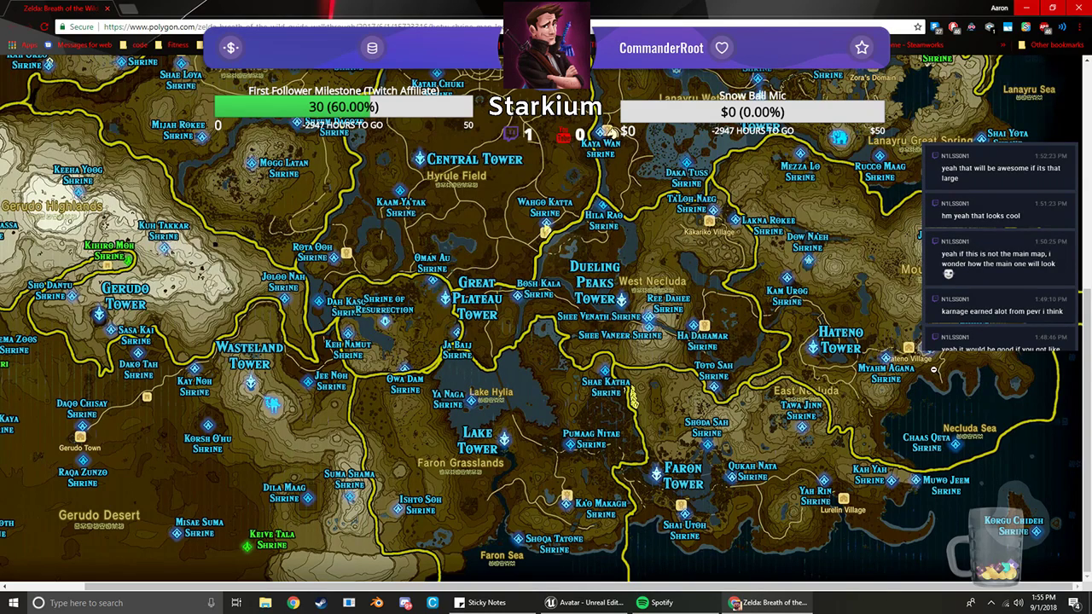
{"action": "left_click", "coordinate": [834, 380]}
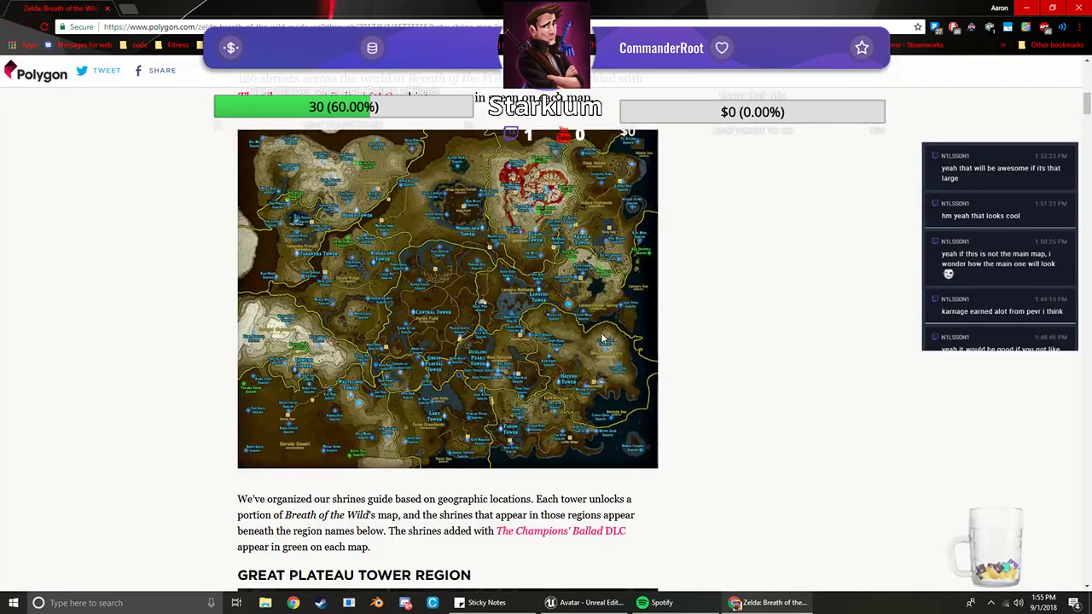
{"action": "left_click", "coordinate": [589, 330]}
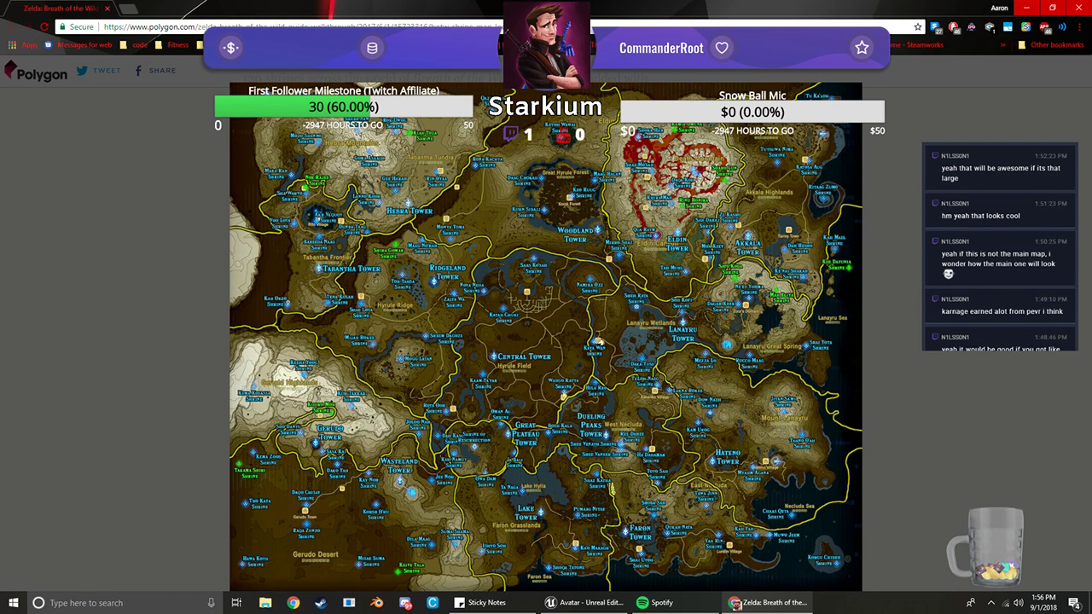
Search Google in a new browser tab for "windwaker ocean" and look through the image results
{"action": "left_click", "coordinate": [129, 9]}
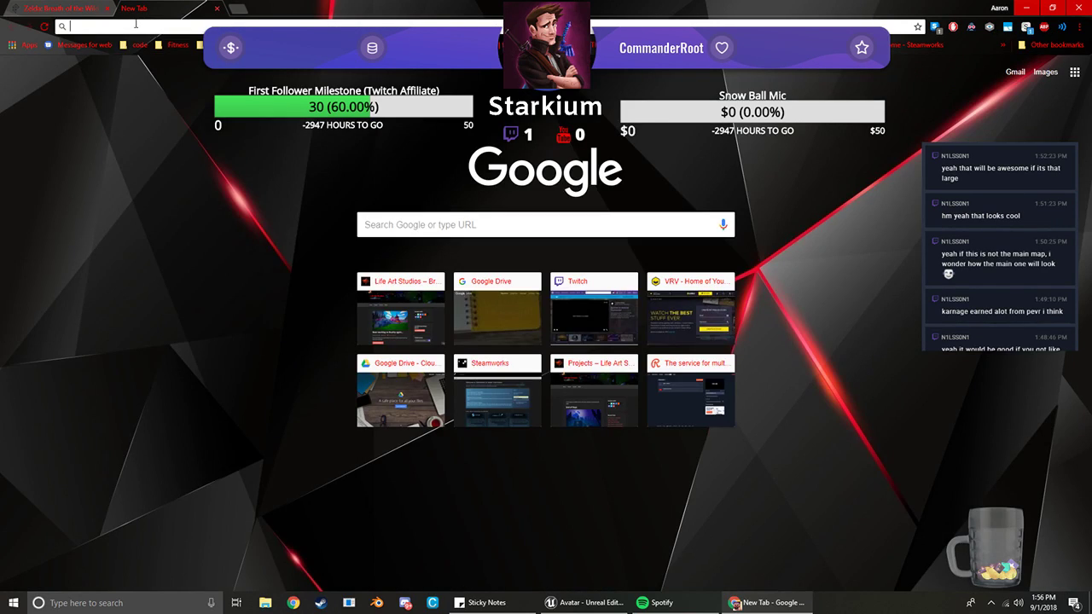
{"action": "type", "text": "windwaker "}
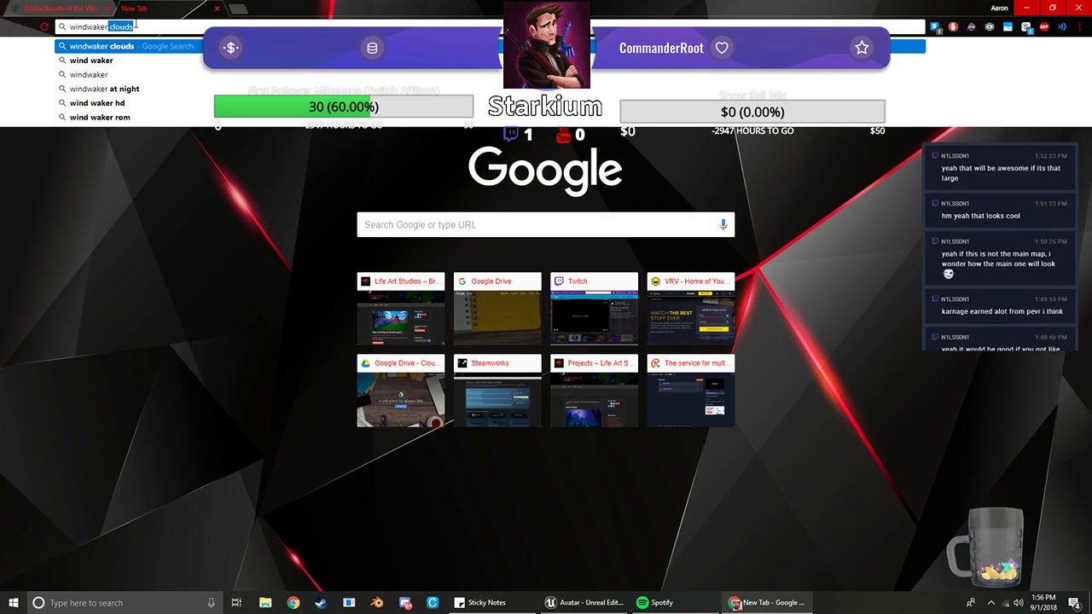
{"action": "type", "text": "ocean"}
{"action": "key", "text": "Return"}
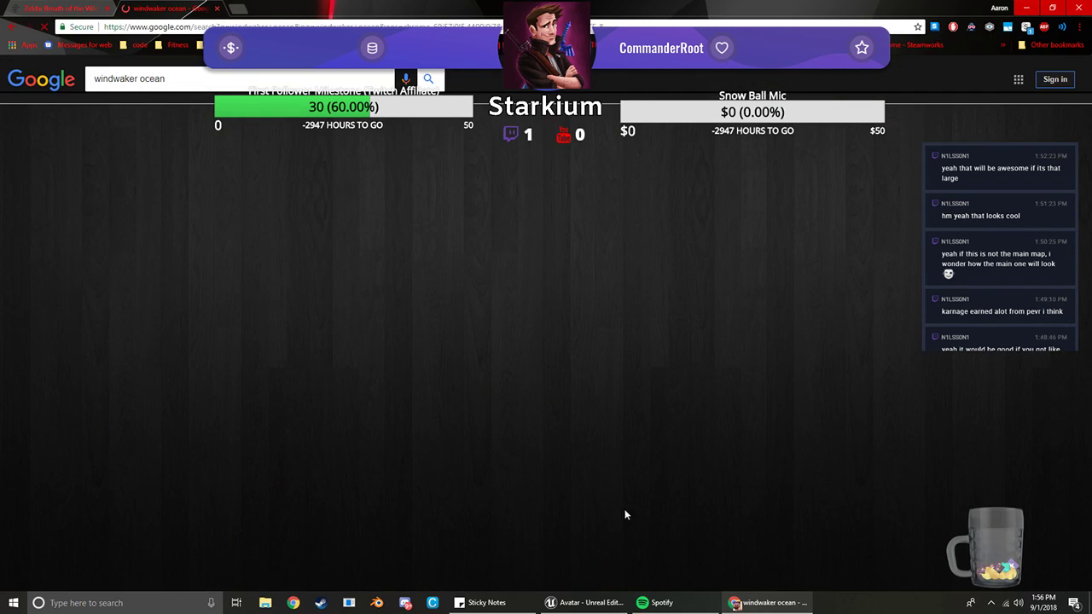
{"action": "left_click", "coordinate": [139, 112]}
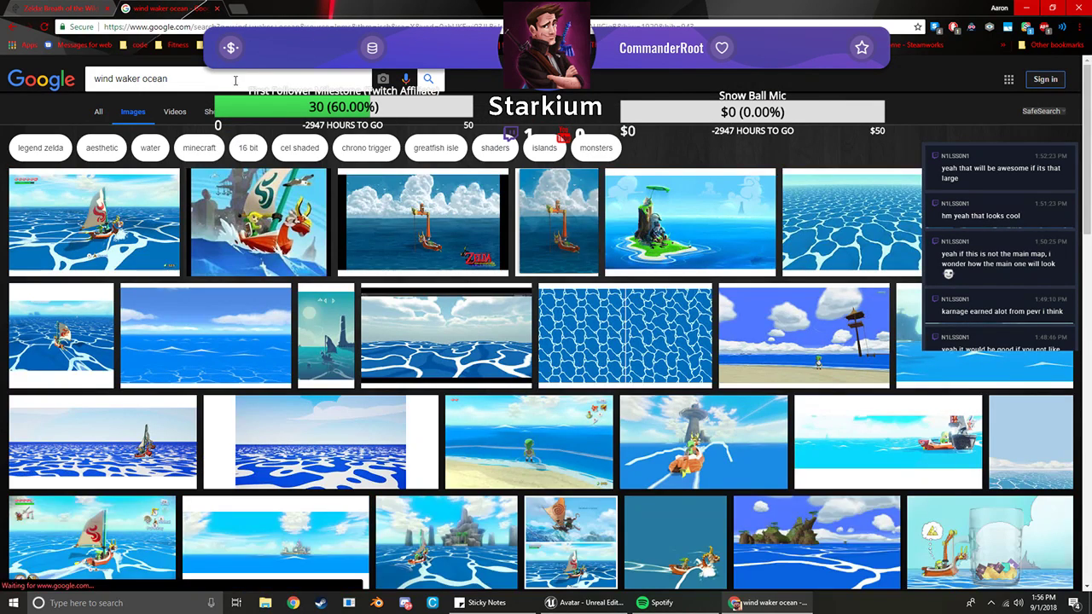
{"action": "scroll", "coordinate": [269, 255], "scroll_direction": "down", "scroll_amount": 15}
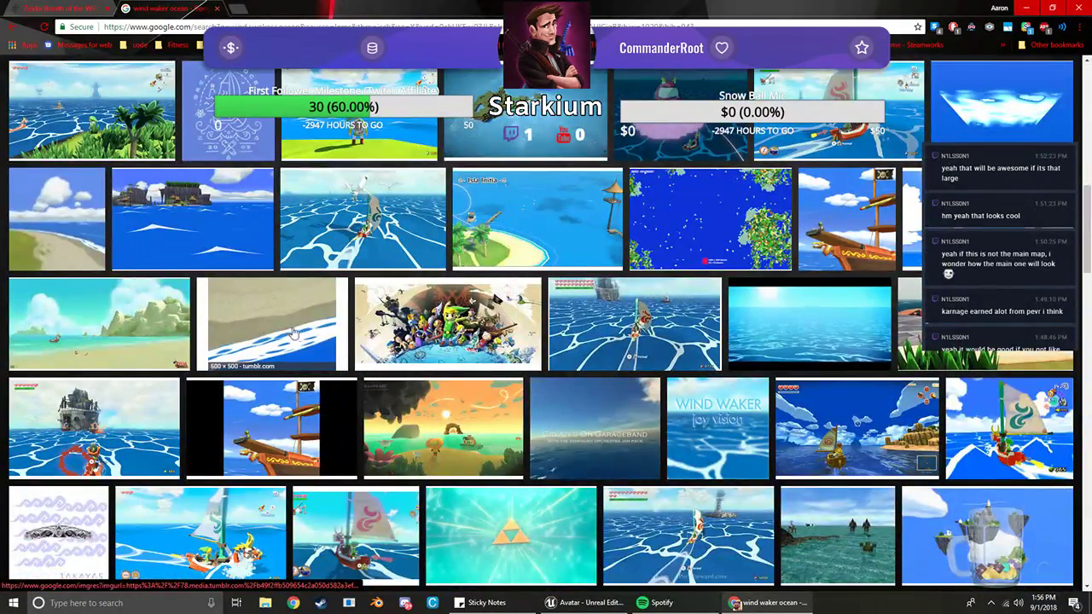
{"action": "scroll", "coordinate": [294, 333], "scroll_direction": "up", "scroll_amount": 15}
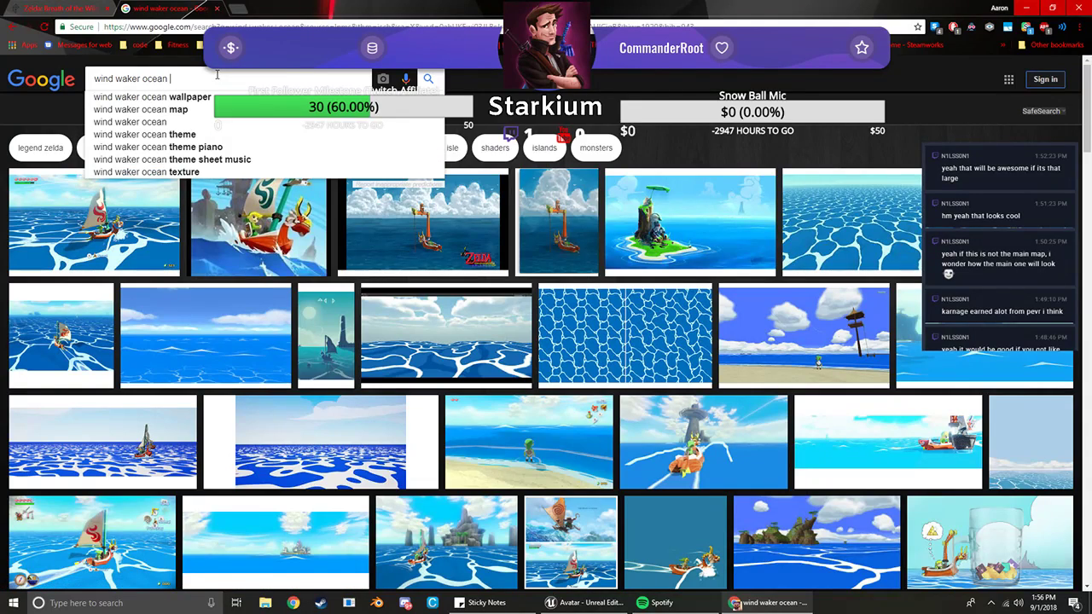
Extend the search to "wind waker ocean mechanics" and look through the web results
{"action": "type", "text": "mechanics"}
{"action": "key", "text": "Return"}
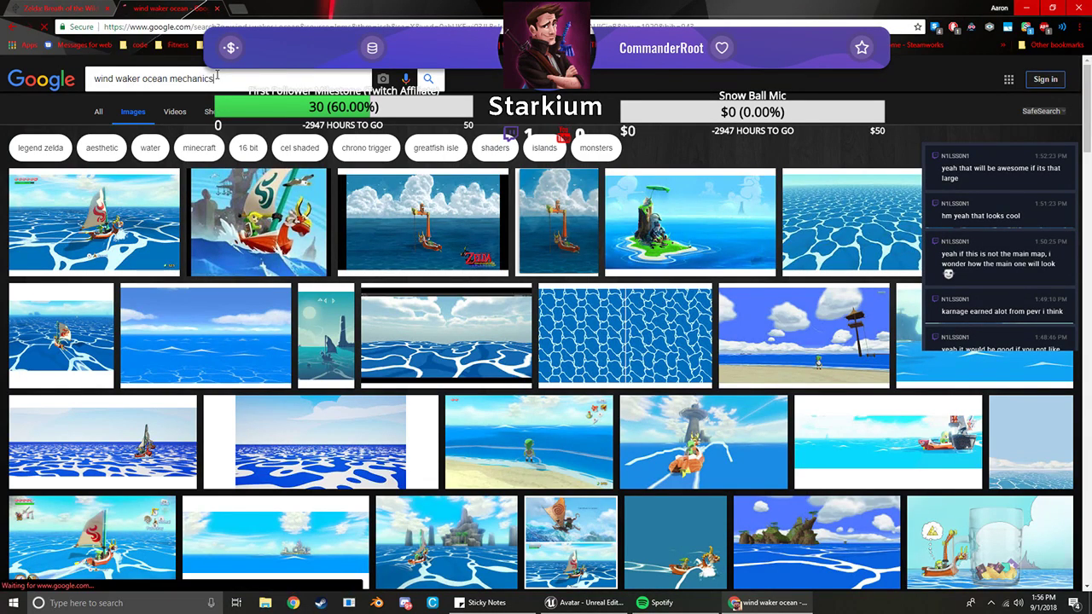
{"action": "left_click", "coordinate": [105, 115]}
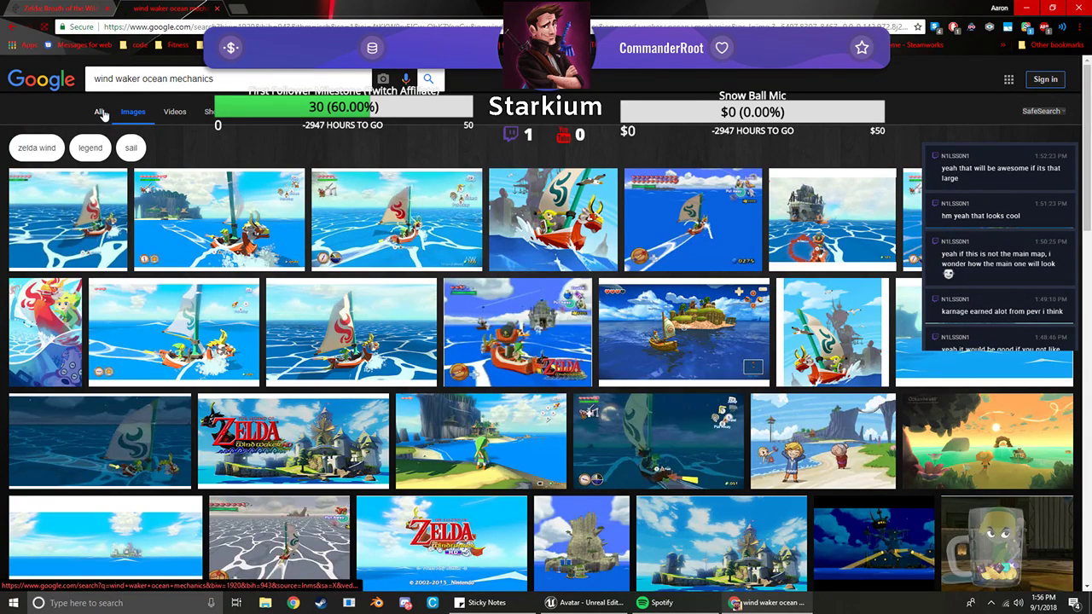
{"action": "scroll", "coordinate": [395, 277], "scroll_direction": "down", "scroll_amount": 5}
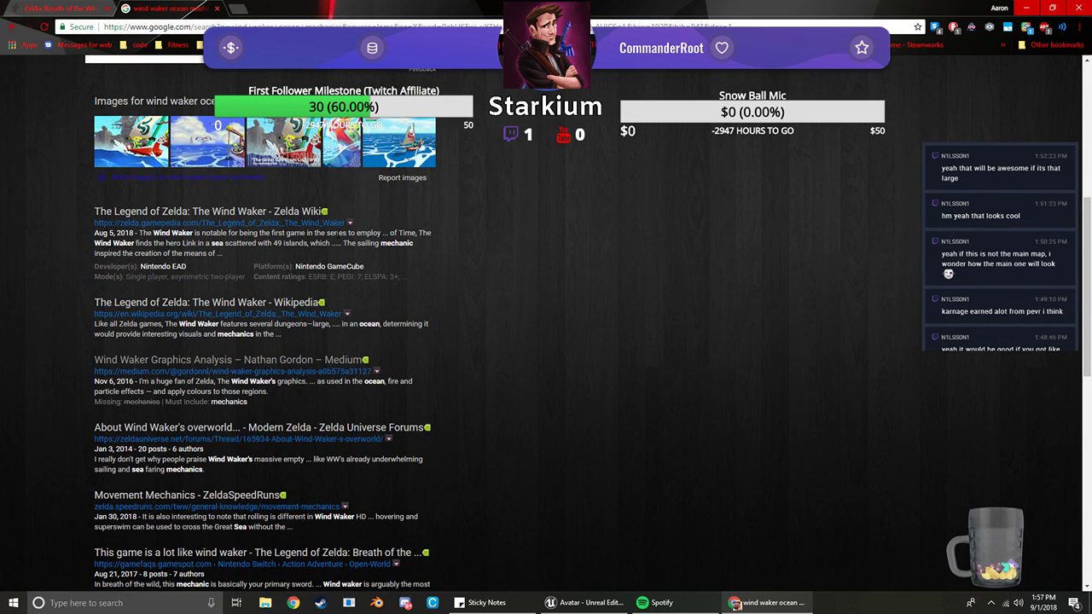
{"action": "scroll", "coordinate": [373, 407], "scroll_direction": "down", "scroll_amount": 1}
{"action": "right_click", "coordinate": [341, 381]}
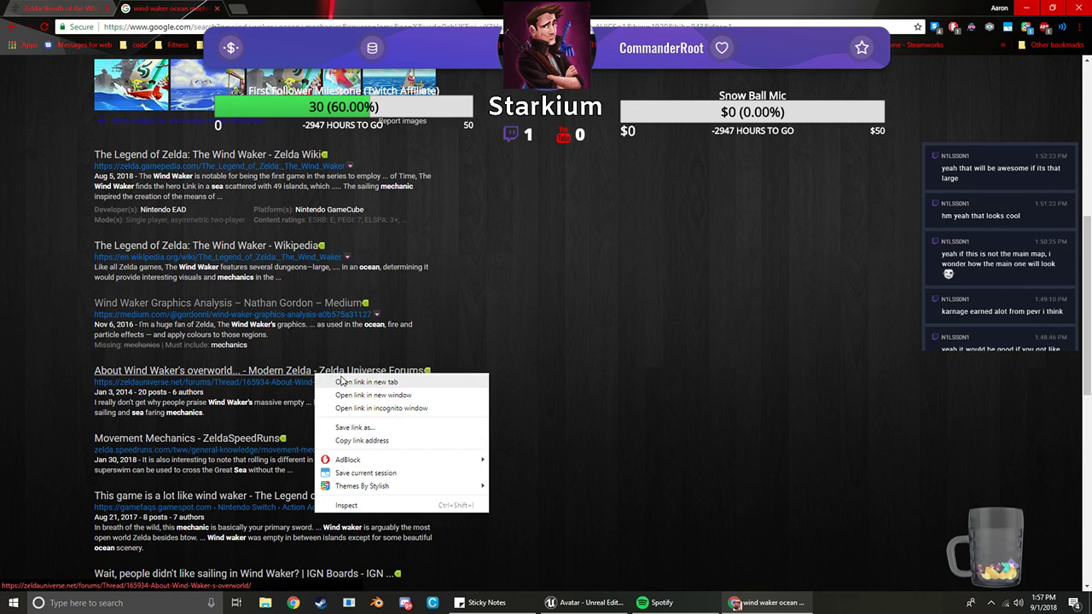
{"action": "left_click", "coordinate": [341, 381]}
{"action": "scroll", "coordinate": [340, 381], "scroll_direction": "down", "scroll_amount": 2}
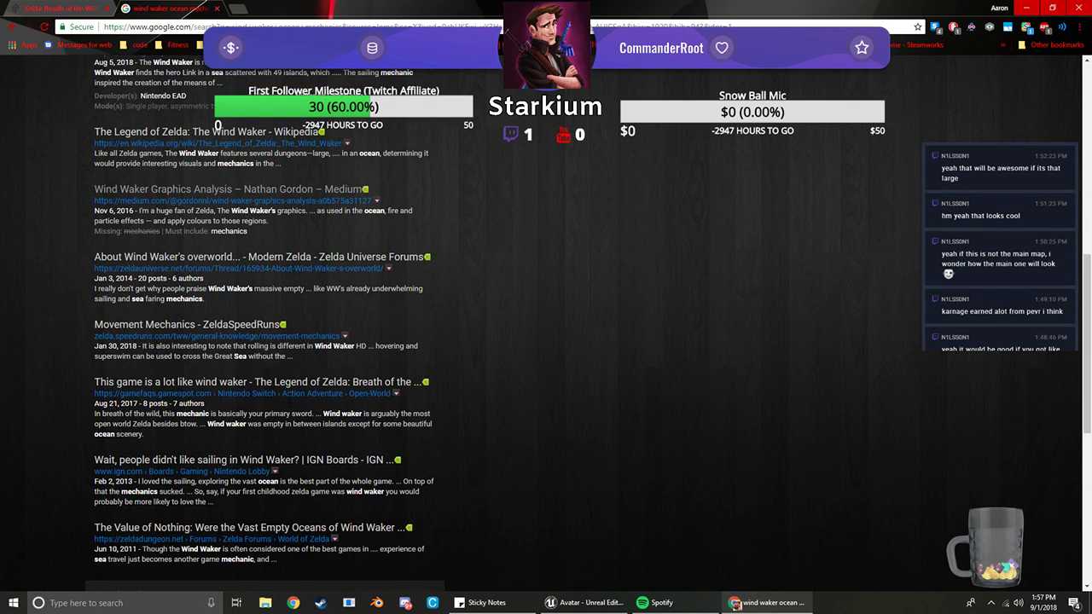
{"action": "scroll", "coordinate": [287, 402], "scroll_direction": "up", "scroll_amount": 10}
Browse the image results for wind waker ocean mechanics, and close the search tab and the browser window
{"action": "left_click", "coordinate": [132, 111]}
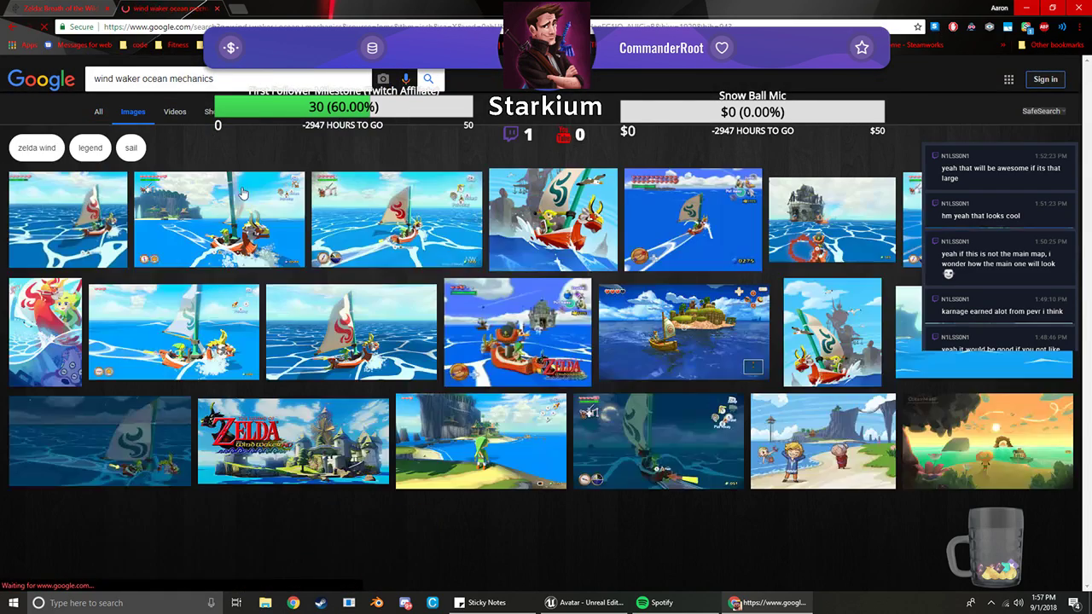
{"action": "scroll", "coordinate": [695, 321], "scroll_direction": "down", "scroll_amount": 3}
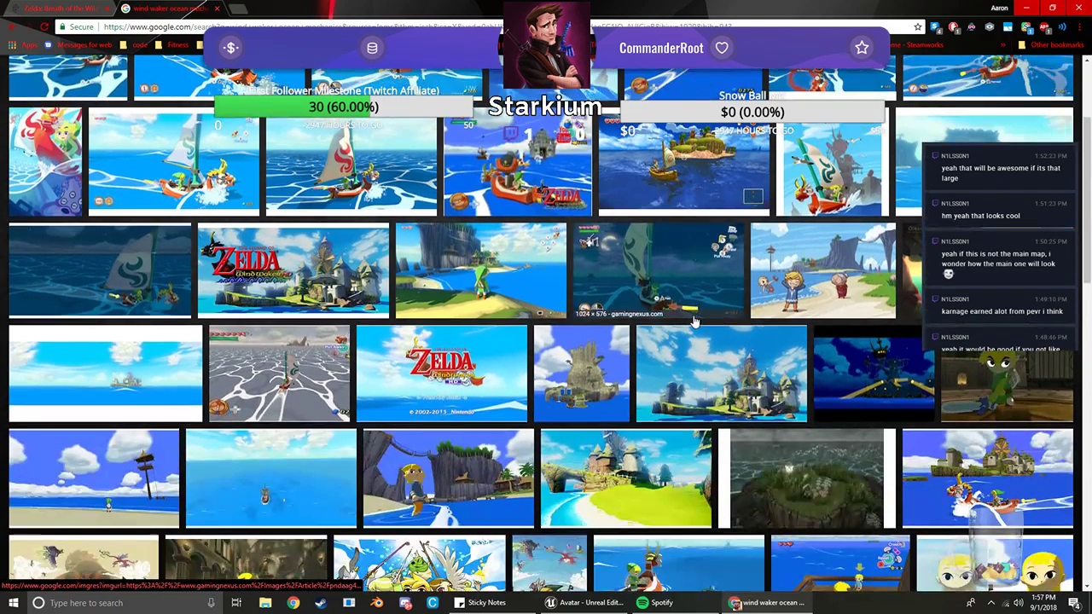
{"action": "scroll", "coordinate": [693, 320], "scroll_direction": "up", "scroll_amount": 2}
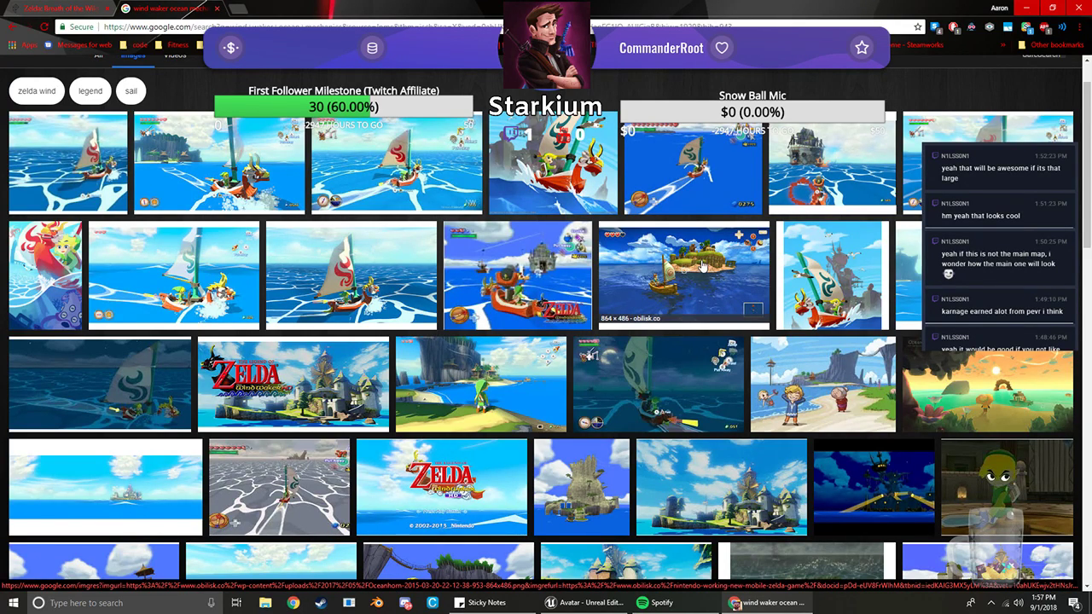
{"action": "scroll", "coordinate": [682, 266], "scroll_direction": "down", "scroll_amount": 8}
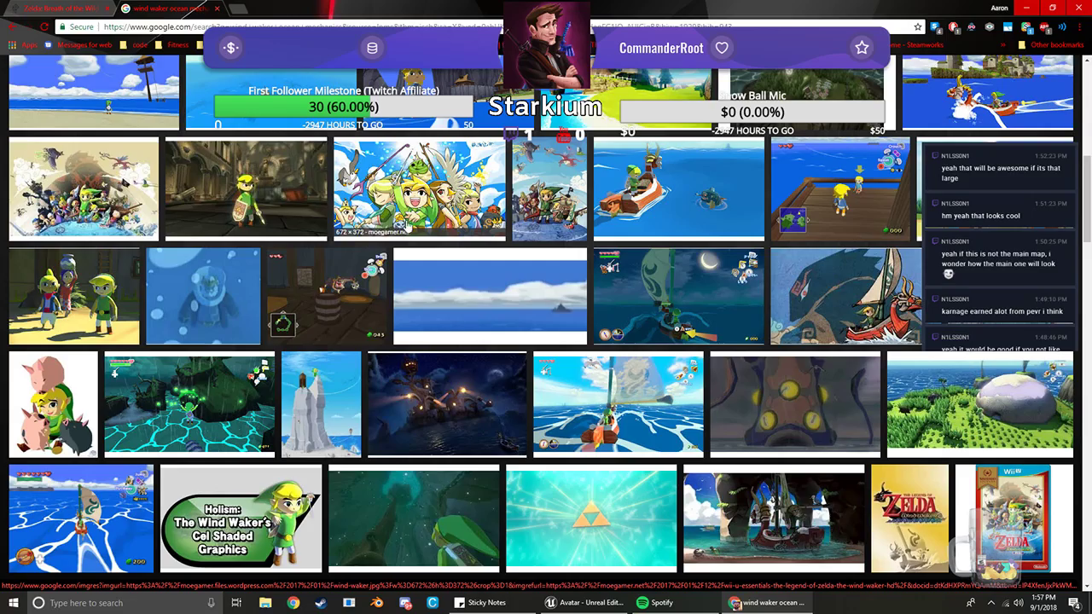
{"action": "scroll", "coordinate": [502, 283], "scroll_direction": "down", "scroll_amount": 2}
{"action": "scroll", "coordinate": [502, 283], "scroll_direction": "down", "scroll_amount": 3}
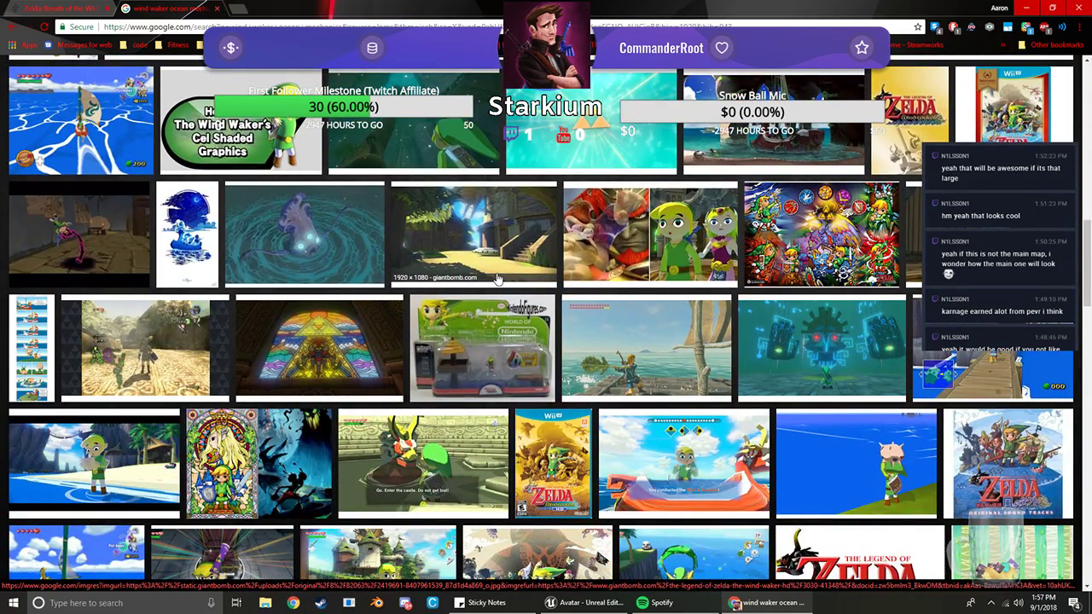
{"action": "scroll", "coordinate": [499, 279], "scroll_direction": "down", "scroll_amount": 1}
{"action": "scroll", "coordinate": [499, 279], "scroll_direction": "down", "scroll_amount": 1}
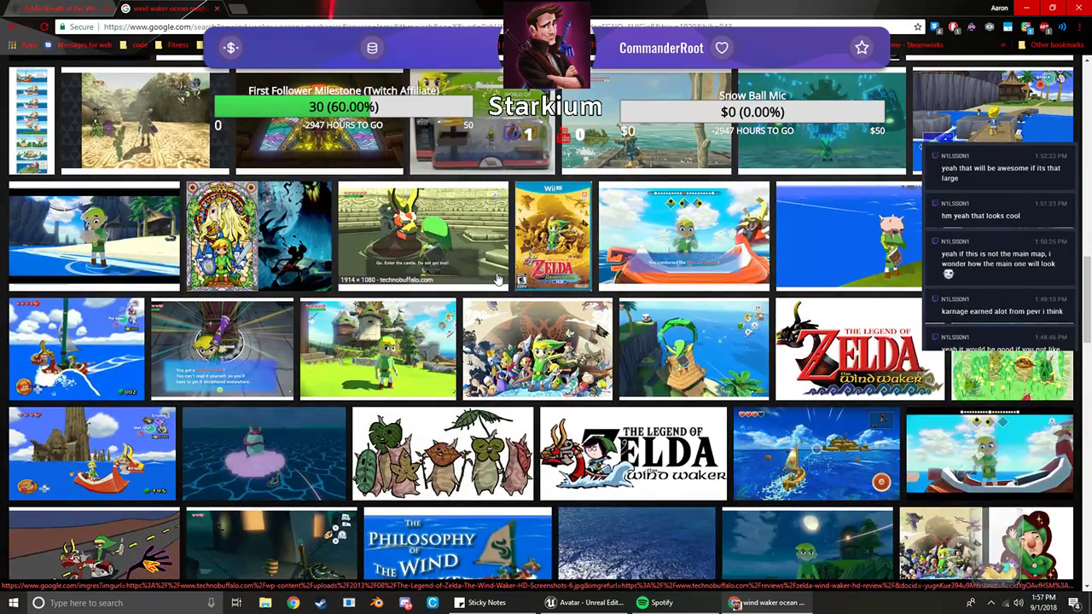
{"action": "scroll", "coordinate": [498, 279], "scroll_direction": "up", "scroll_amount": 12}
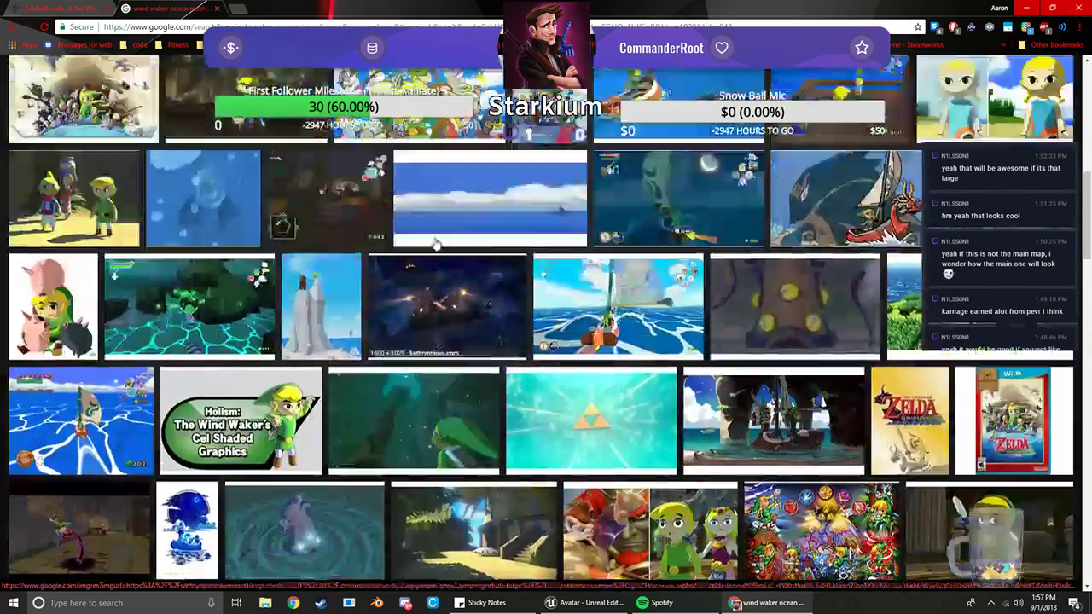
{"action": "left_click", "coordinate": [216, 10]}
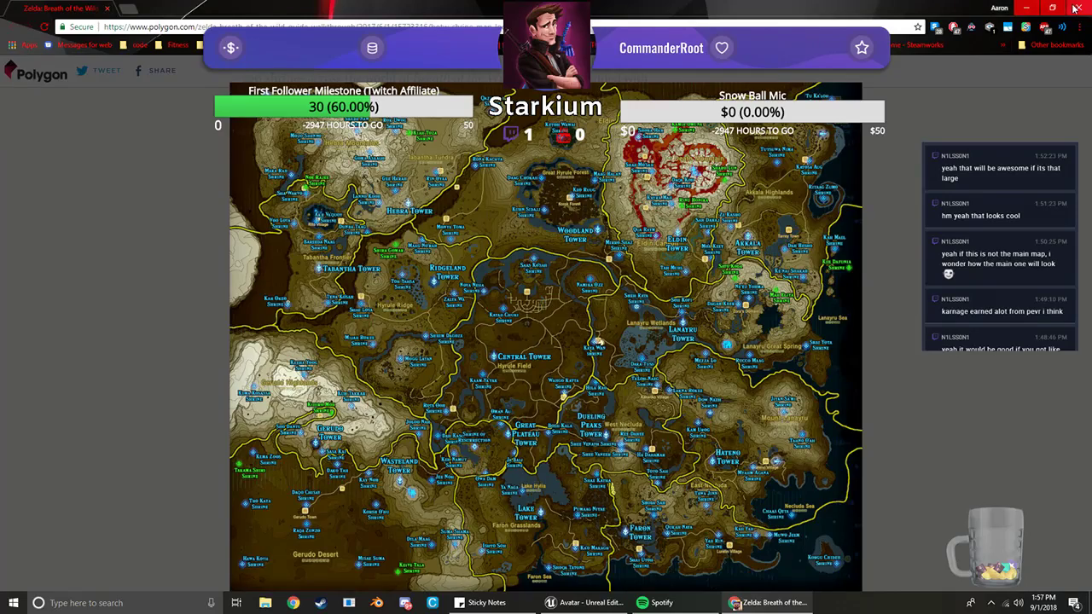
{"action": "left_click", "coordinate": [1074, 8]}
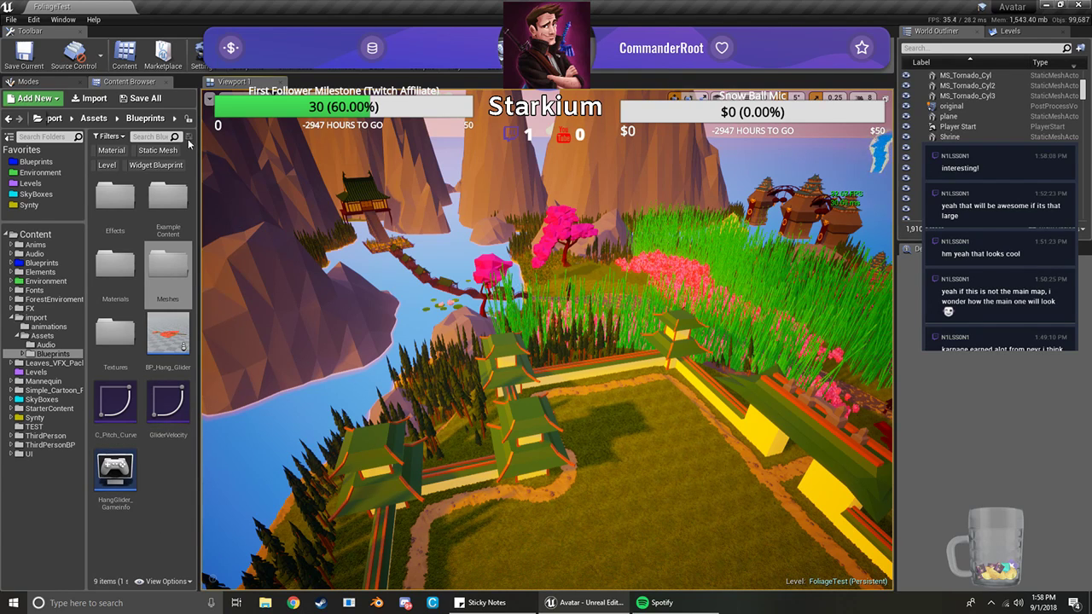
Open the island_cluster level from the project's Levels folder, saving the modified Shen blueprint
{"action": "left_click", "coordinate": [31, 183]}
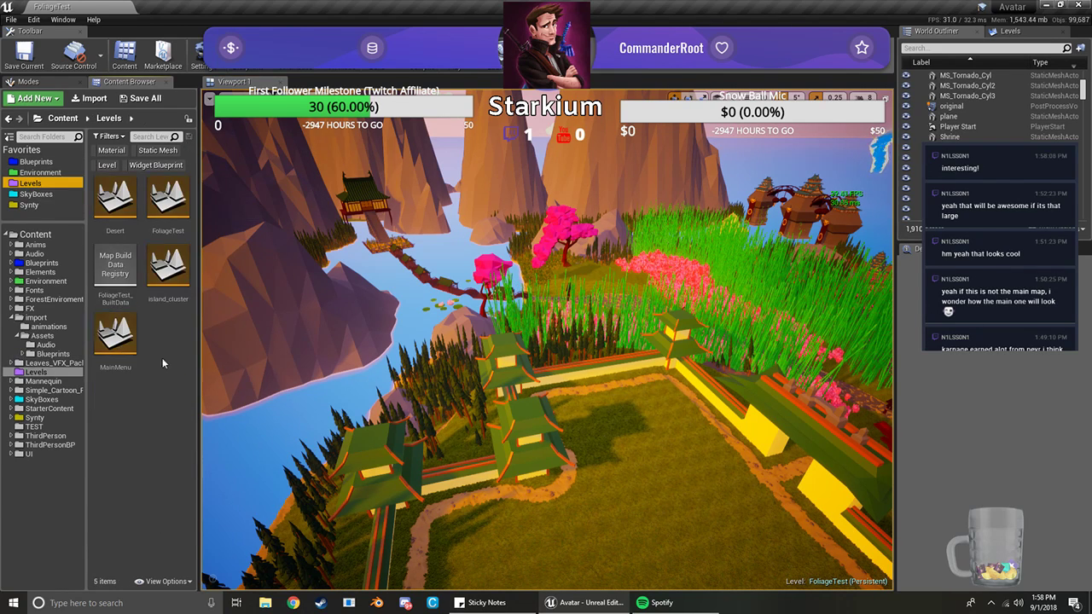
{"action": "double_click", "coordinate": [170, 271]}
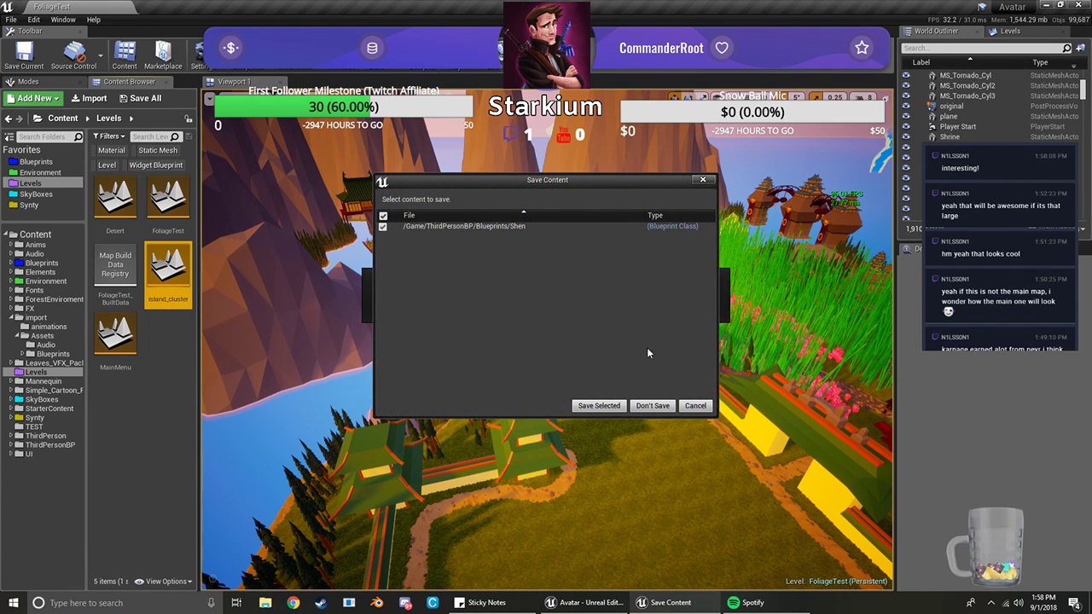
{"action": "left_click", "coordinate": [599, 405]}
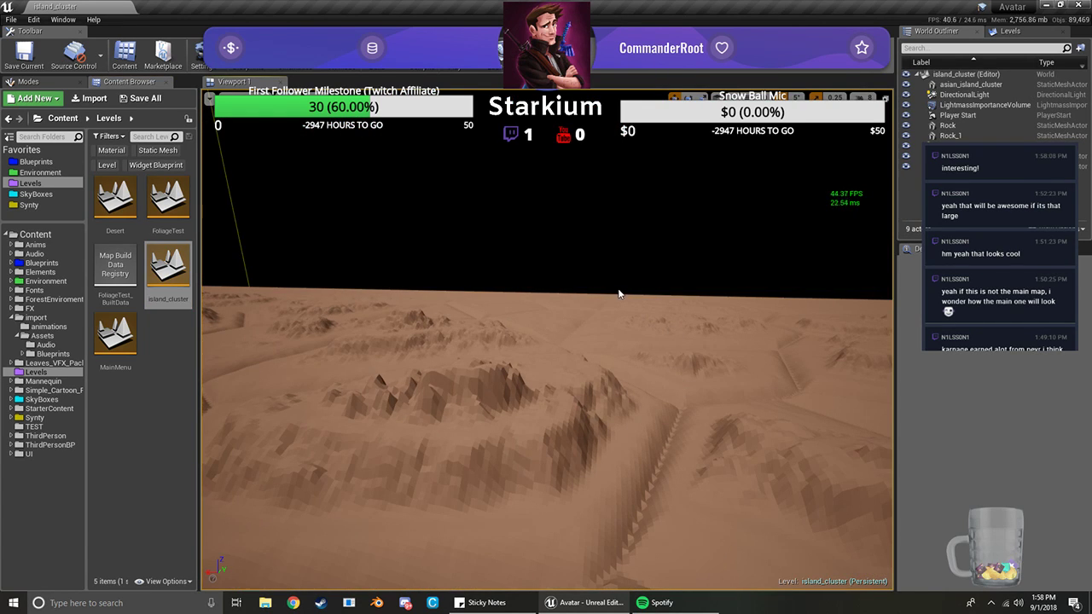
Fly over the island_cluster landscape and select the asian_island_cluster mesh to view its terrain from above
{"action": "right_click_drag", "start_coordinate": [619, 293], "coordinate": [663, 353]}
{"action": "key", "text": "s"}
{"action": "key", "text": "w"}
{"action": "key", "text": "w"}
{"action": "left_click", "coordinate": [529, 277]}
{"action": "key", "text": "w"}
{"action": "right_click_drag", "start_coordinate": [529, 277], "coordinate": [464, 291]}
{"action": "key", "text": "s"}
{"action": "key", "text": "s"}
{"action": "key", "text": "s"}
{"action": "key", "text": "w"}
Open the Plugins window, review the installed plugins from BPThreads to UE4Editor Customize, and close it
{"action": "left_click", "coordinate": [252, 63]}
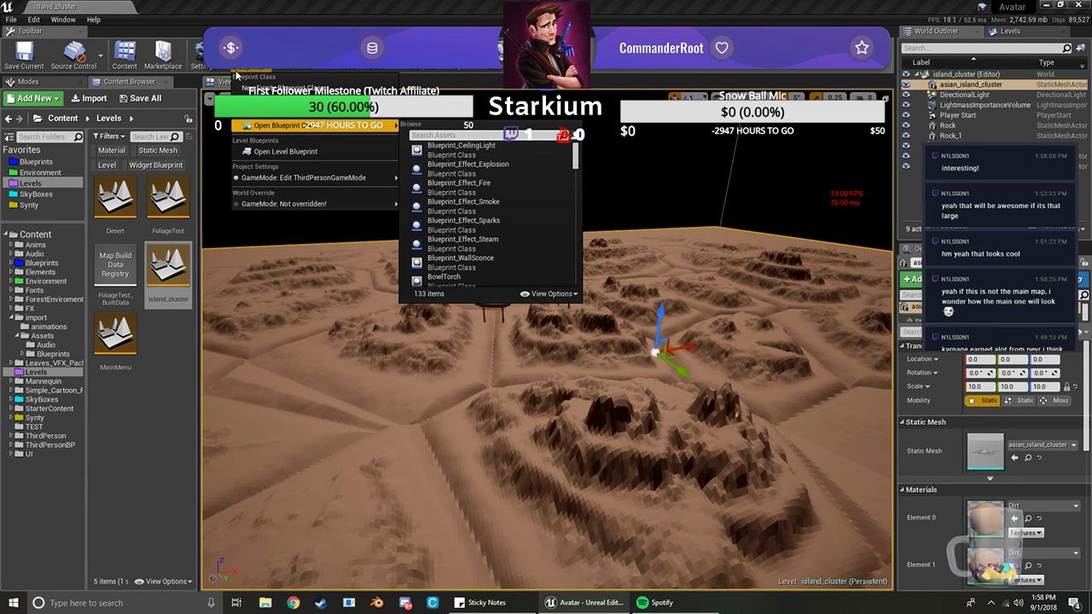
{"action": "left_click", "coordinate": [206, 68]}
{"action": "left_click", "coordinate": [227, 118]}
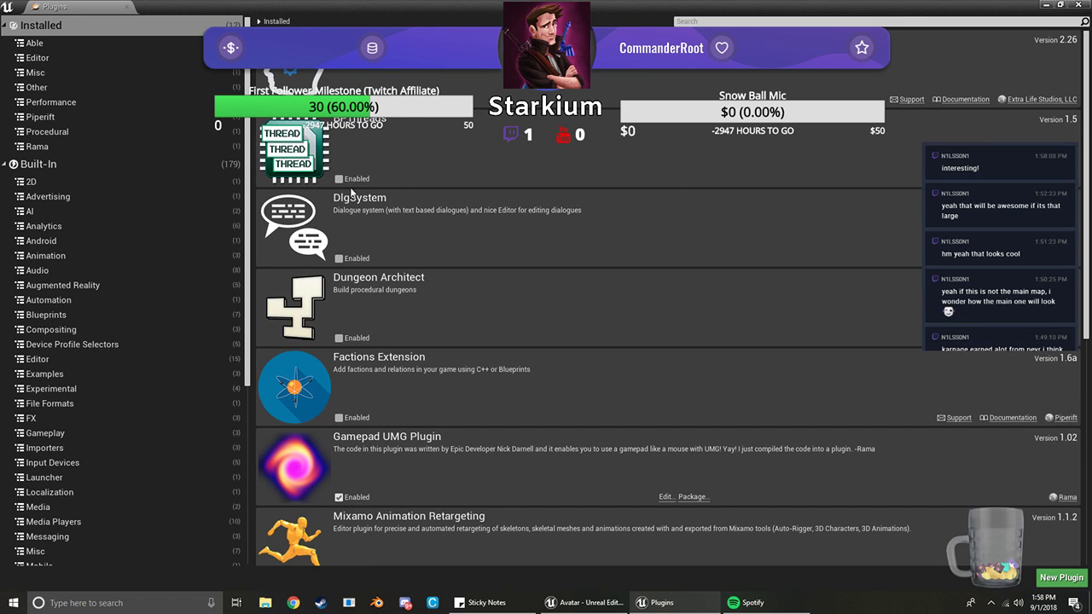
{"action": "scroll", "coordinate": [413, 202], "scroll_direction": "down", "scroll_amount": 1}
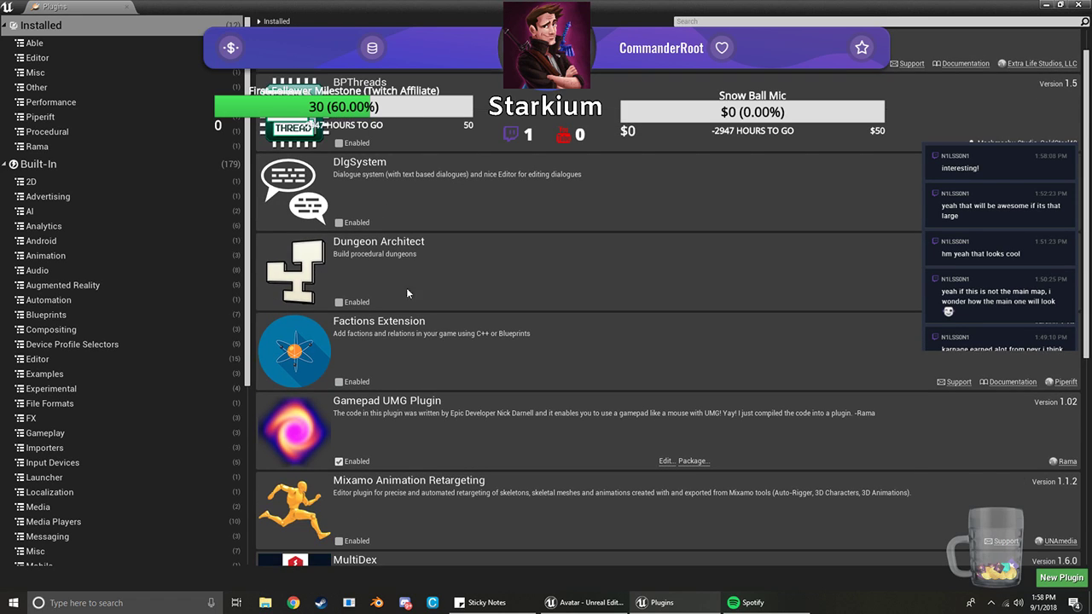
{"action": "scroll", "coordinate": [412, 271], "scroll_direction": "down", "scroll_amount": 10}
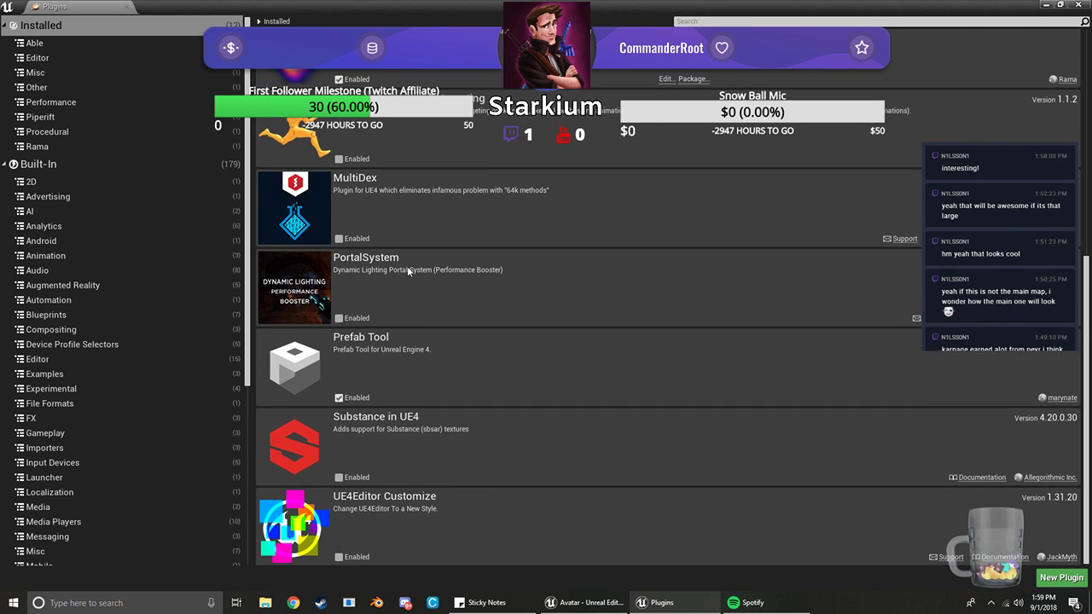
{"action": "scroll", "coordinate": [387, 421], "scroll_direction": "up", "scroll_amount": 11}
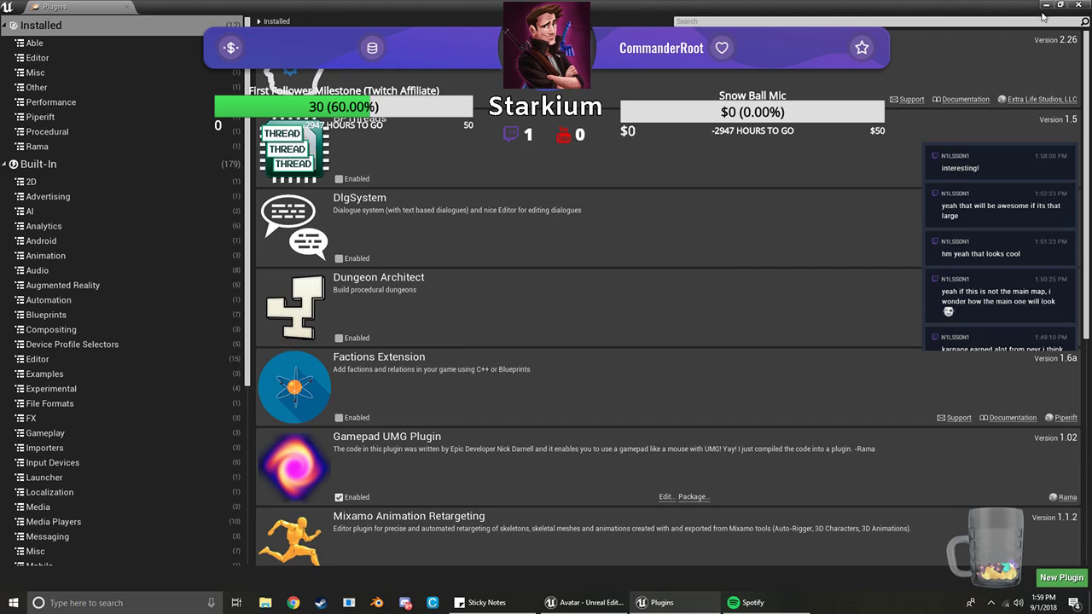
{"action": "left_click", "coordinate": [1074, 5]}
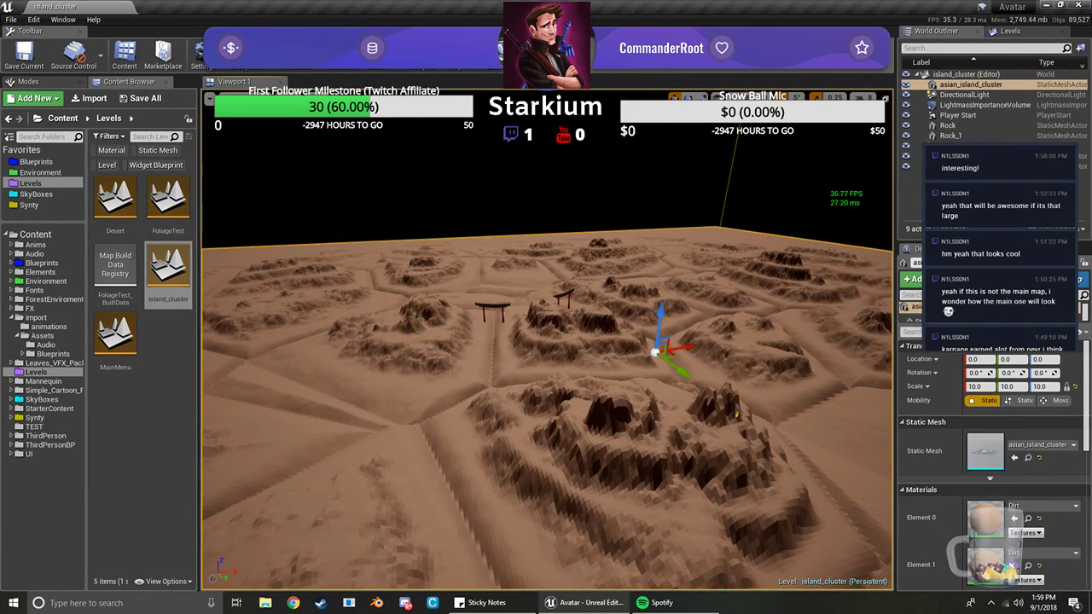
Switch to the Epic Games Launcher library, find Mesh to Terrain Converter in the vault, and show its marketplace page
{"action": "left_click_drag", "start_coordinate": [1091, 309], "coordinate": [725, 4]}
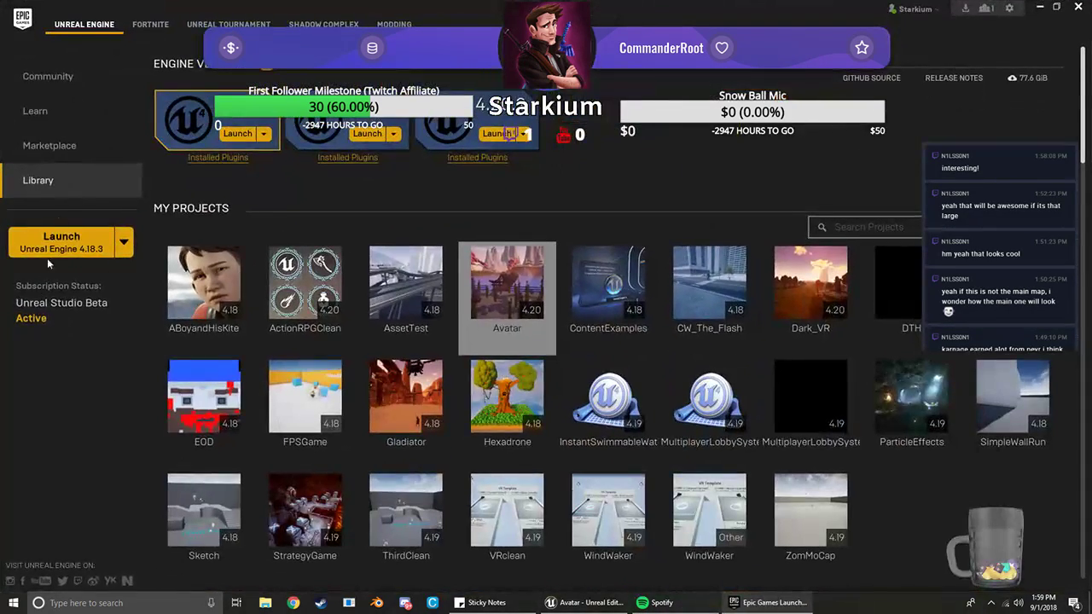
{"action": "scroll", "coordinate": [559, 270], "scroll_direction": "down", "scroll_amount": 2}
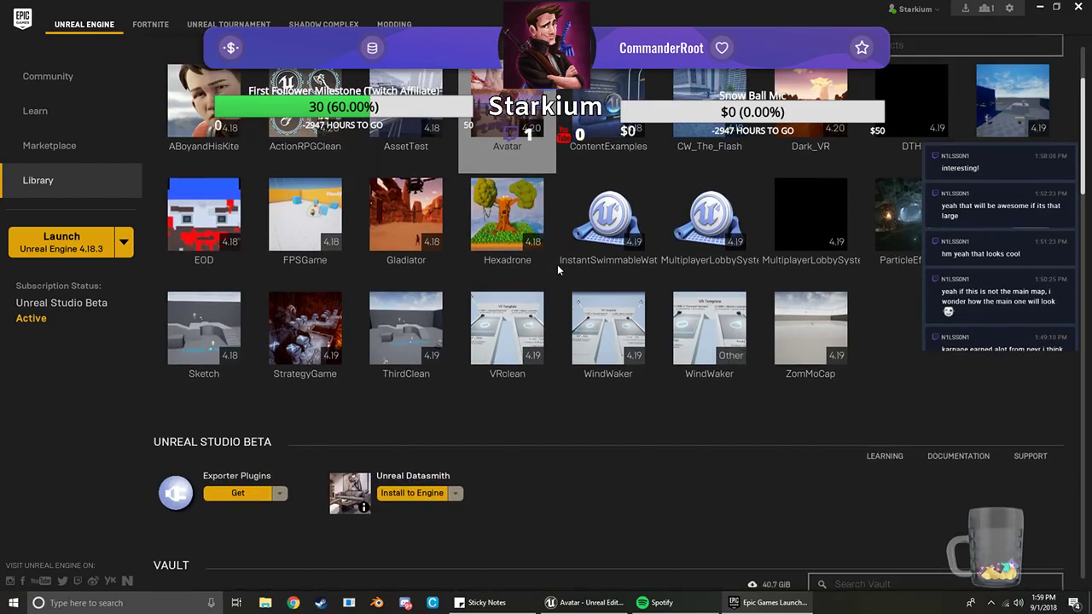
{"action": "scroll", "coordinate": [552, 279], "scroll_direction": "up", "scroll_amount": 1}
{"action": "left_click_drag", "start_coordinate": [1084, 122], "coordinate": [1066, 553]}
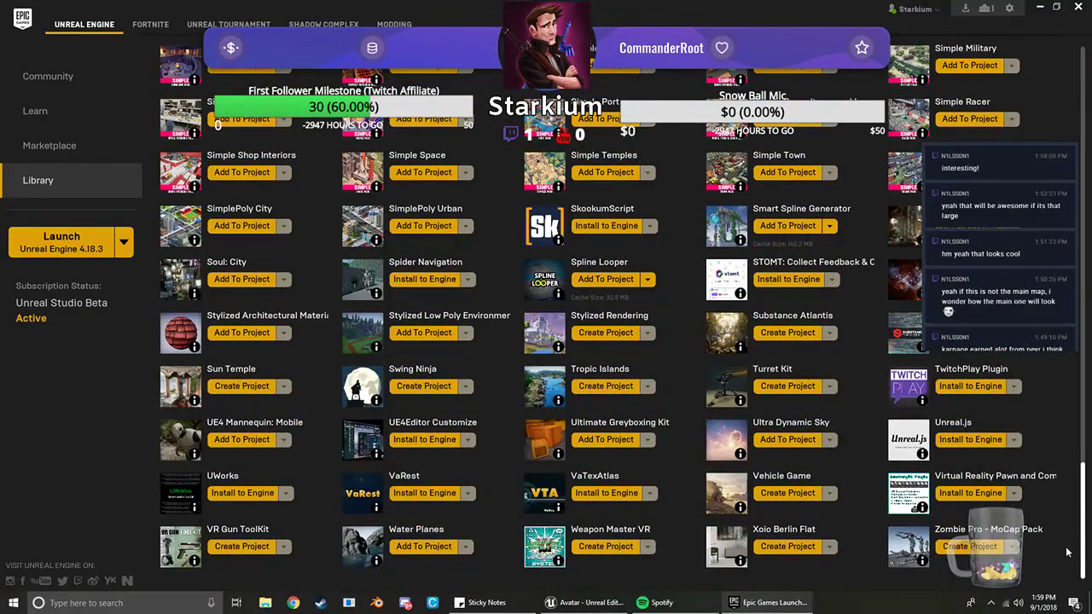
{"action": "scroll", "coordinate": [1078, 522], "scroll_direction": "up", "scroll_amount": 1}
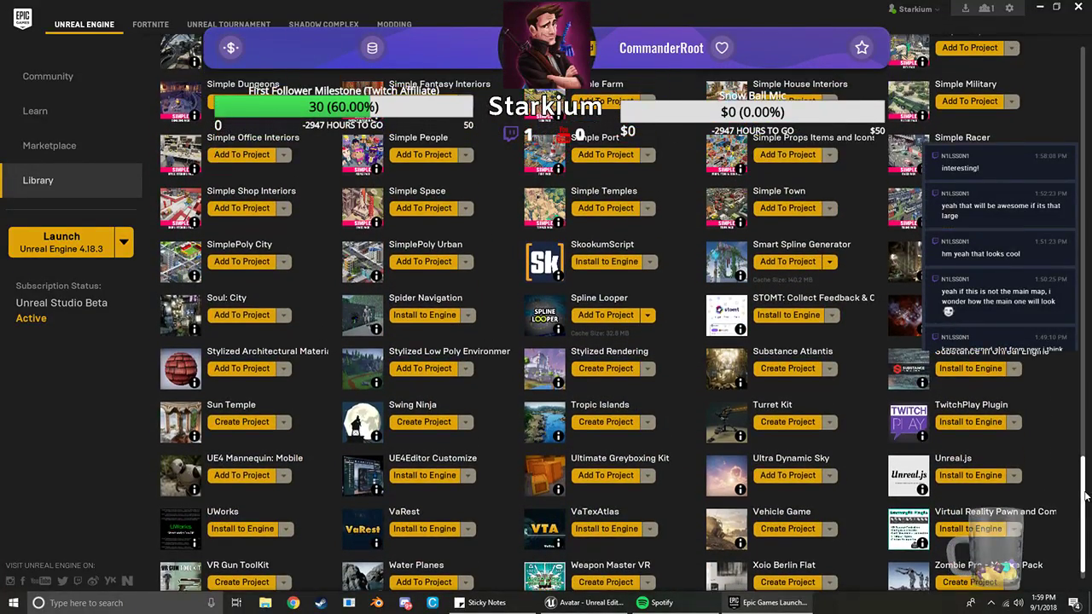
{"action": "scroll", "coordinate": [1085, 497], "scroll_direction": "up", "scroll_amount": 9}
{"action": "scroll", "coordinate": [626, 314], "scroll_direction": "up", "scroll_amount": 7}
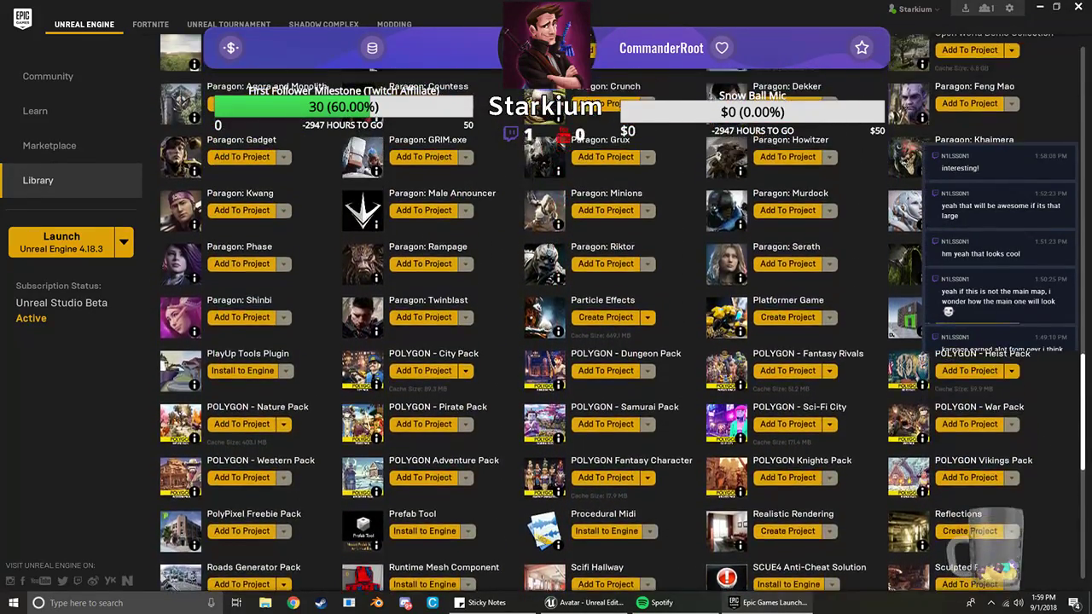
{"action": "scroll", "coordinate": [623, 314], "scroll_direction": "up", "scroll_amount": 7}
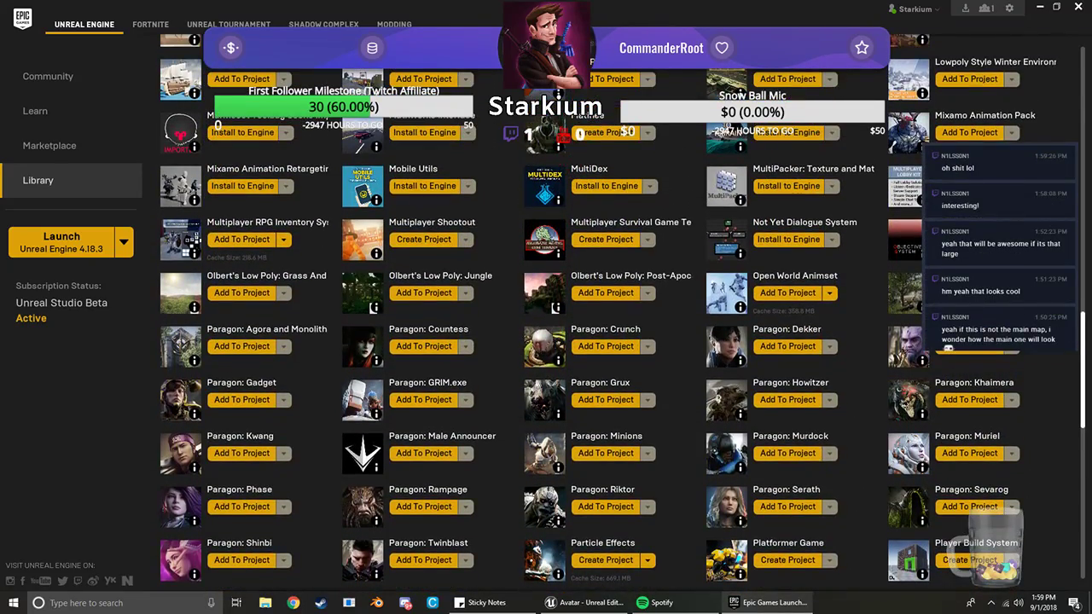
{"action": "scroll", "coordinate": [622, 314], "scroll_direction": "up", "scroll_amount": 4}
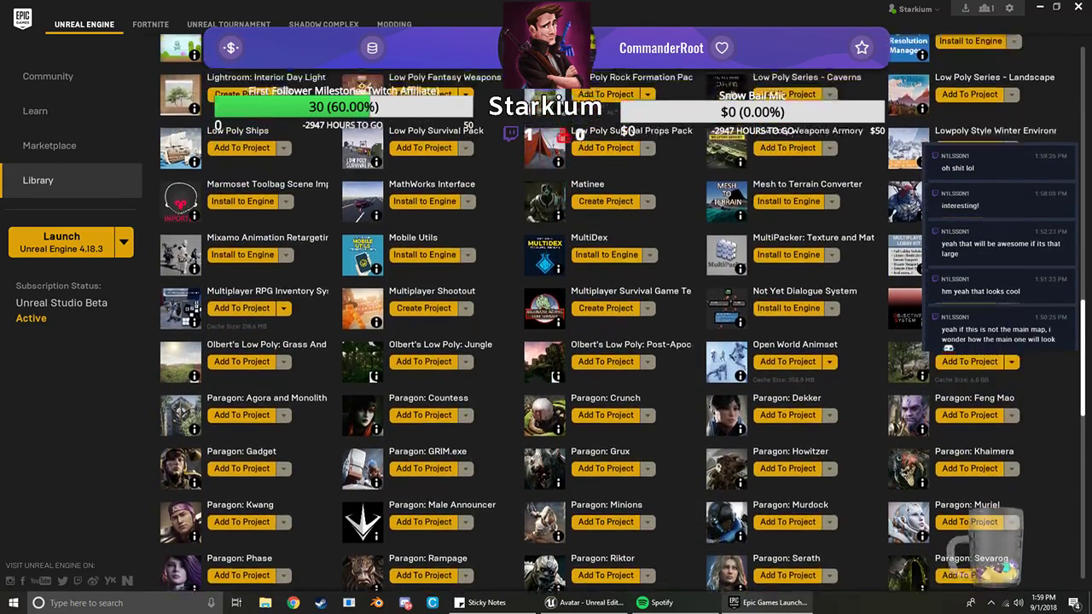
{"action": "scroll", "coordinate": [846, 313], "scroll_direction": "up", "scroll_amount": 2}
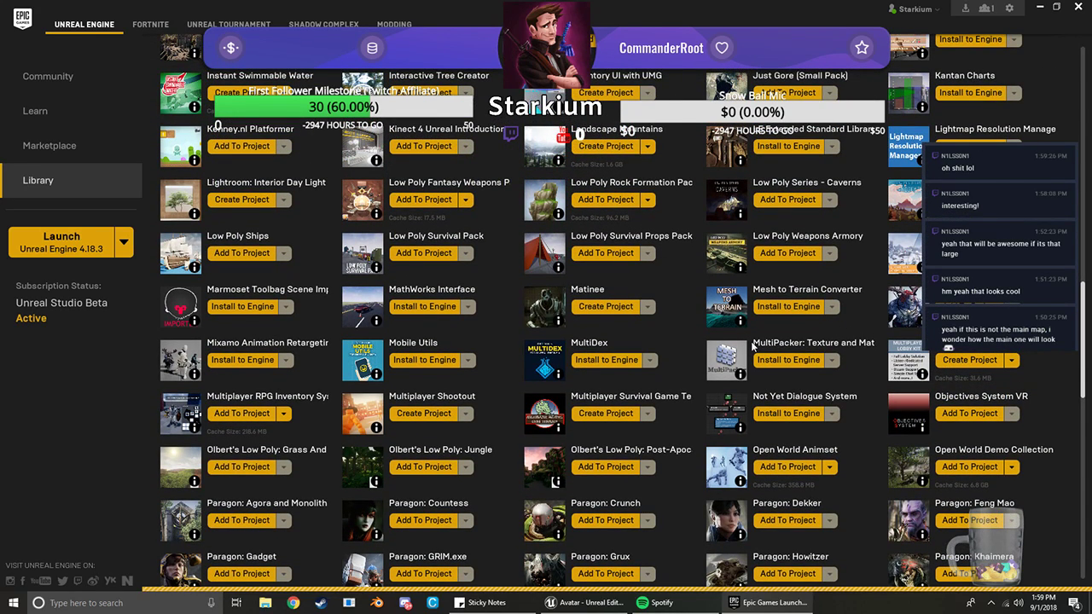
{"action": "left_click", "coordinate": [750, 290]}
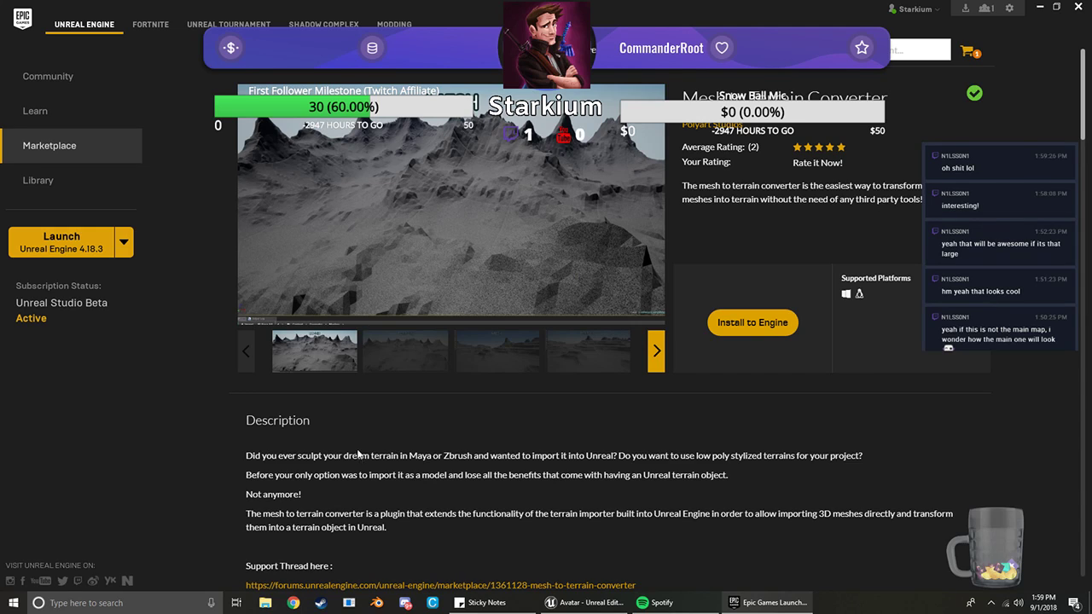
View all eight Mesh to Terrain Converter preview images at full size, comparing source meshes with converted terrains, and close the gallery
{"action": "left_click", "coordinate": [458, 195]}
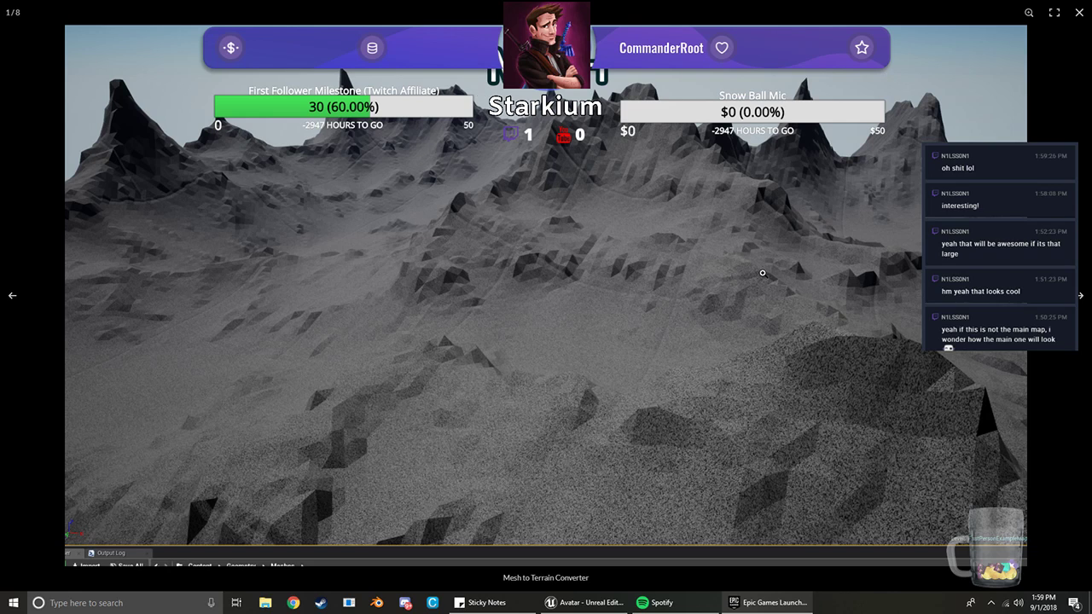
{"action": "left_click", "coordinate": [1080, 295]}
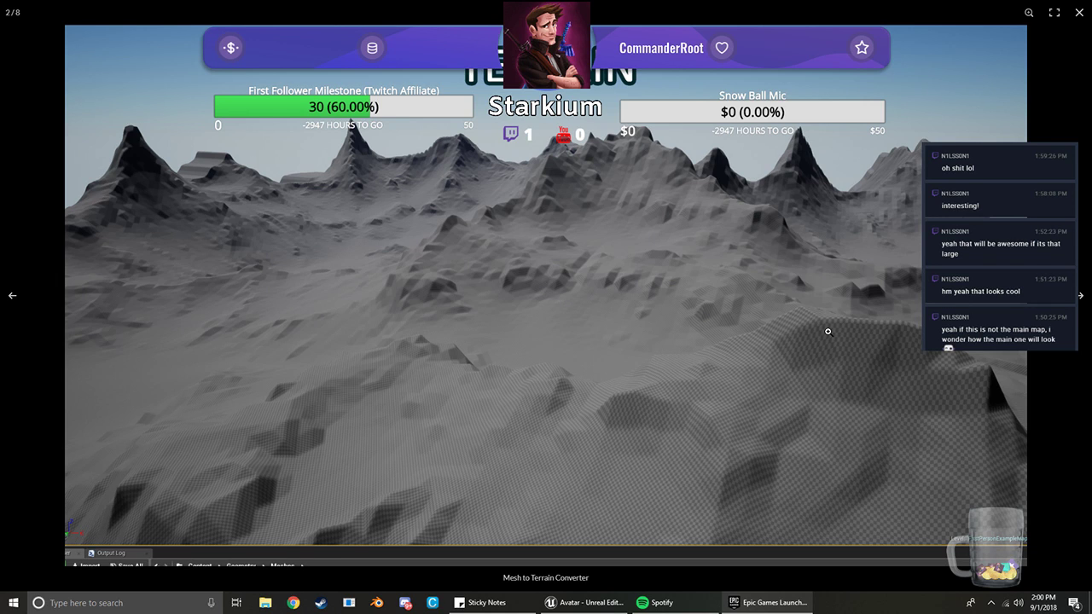
{"action": "left_click", "coordinate": [1080, 297]}
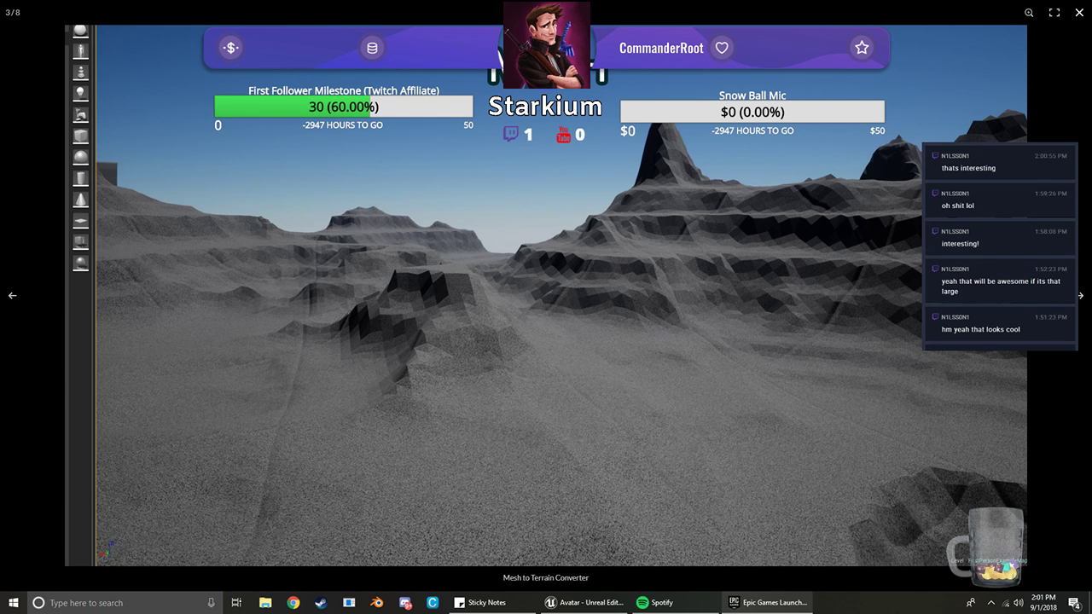
{"action": "left_click", "coordinate": [1080, 296]}
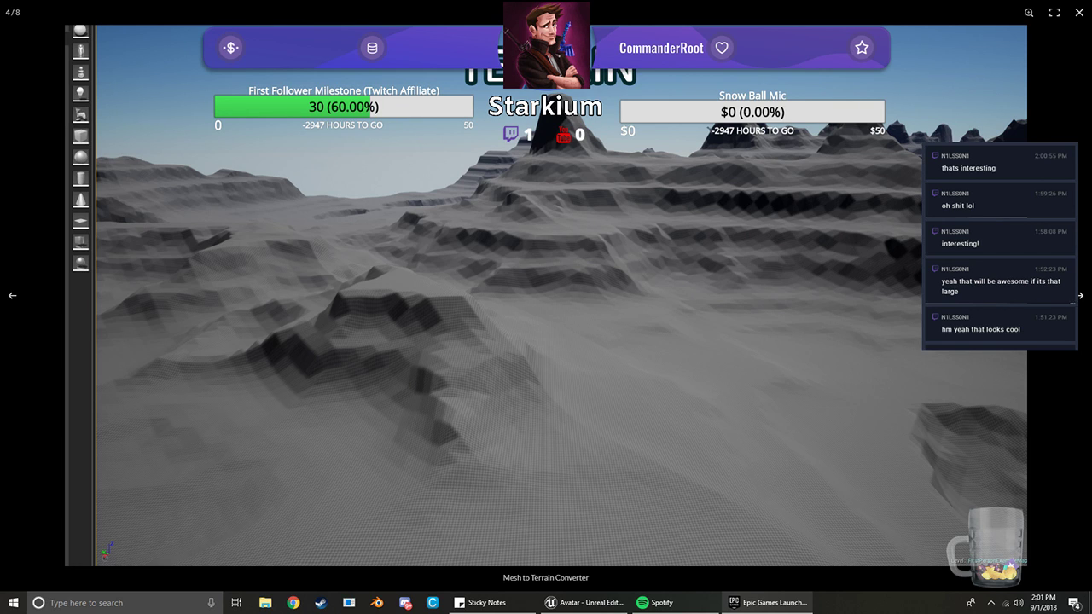
{"action": "left_click", "coordinate": [1079, 296]}
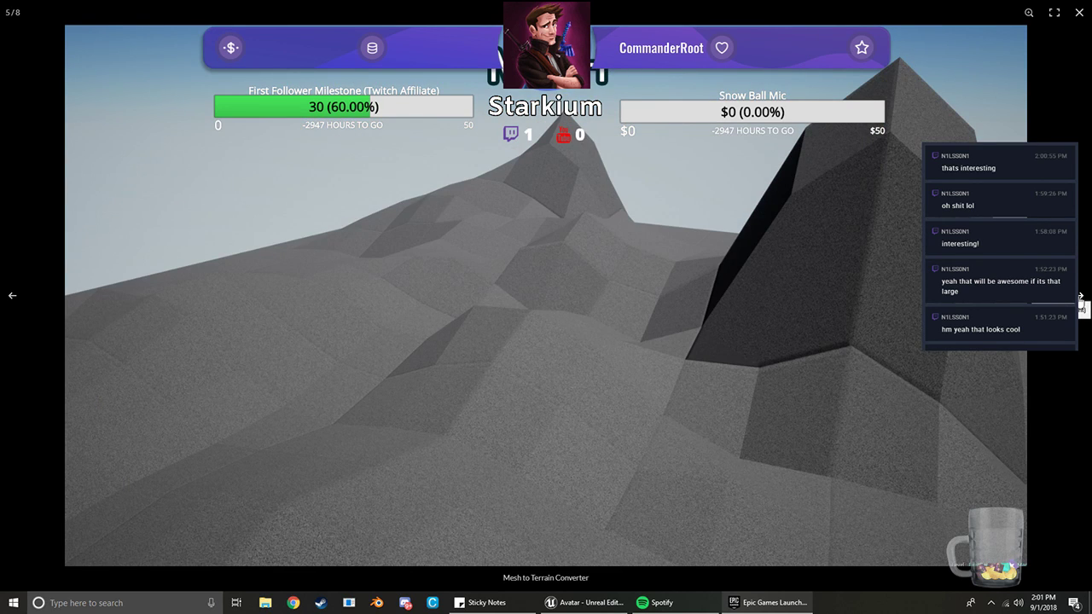
{"action": "left_click", "coordinate": [1080, 296]}
{"action": "left_click", "coordinate": [3, 302]}
{"action": "left_click", "coordinate": [1082, 300]}
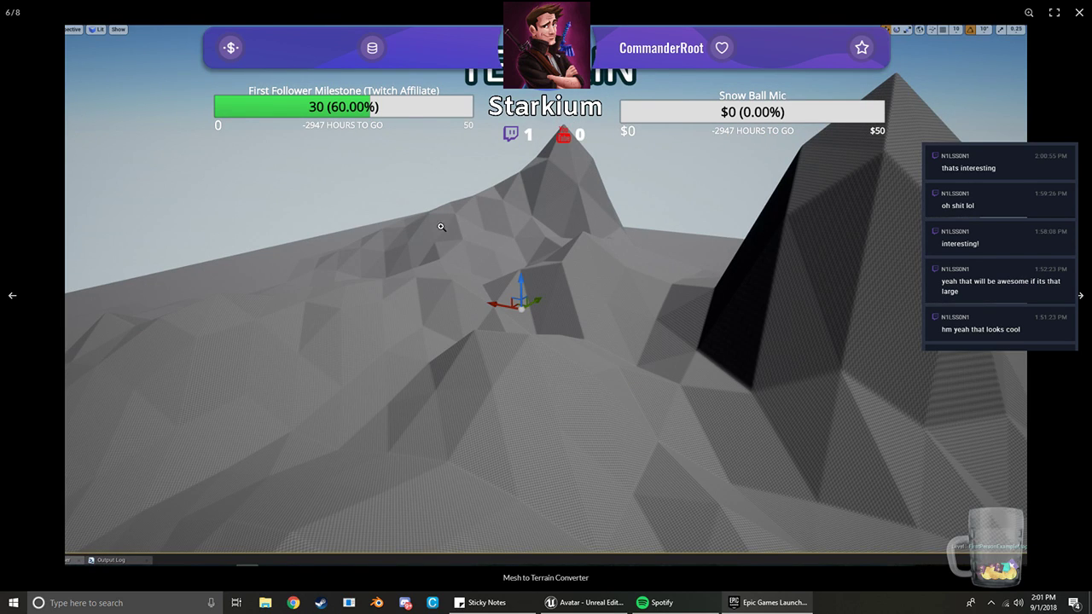
{"action": "left_click", "coordinate": [1080, 298]}
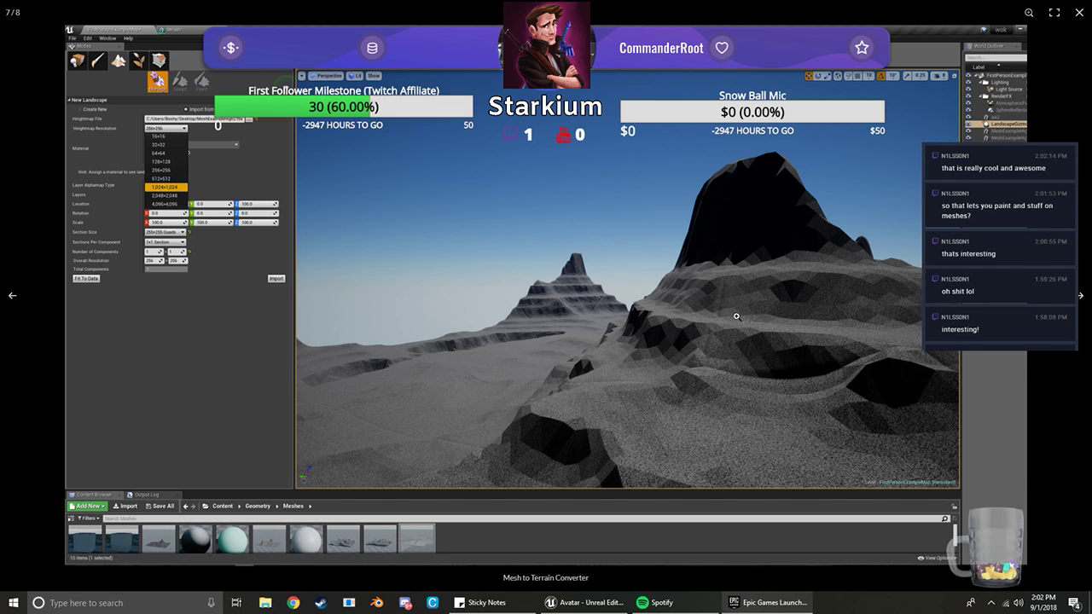
{"action": "left_click", "coordinate": [1079, 295]}
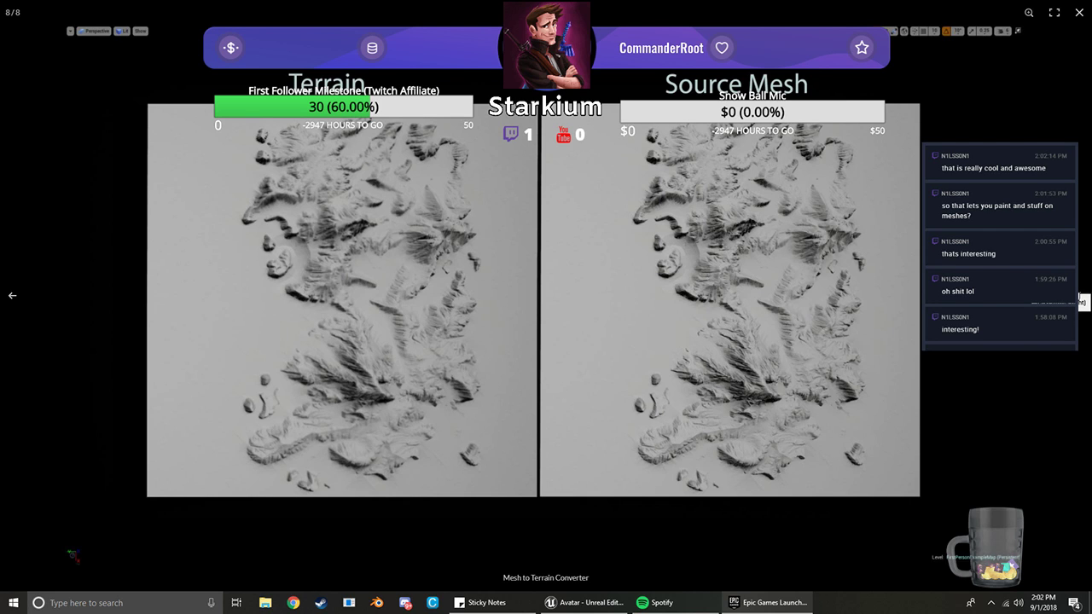
{"action": "left_click", "coordinate": [1081, 298]}
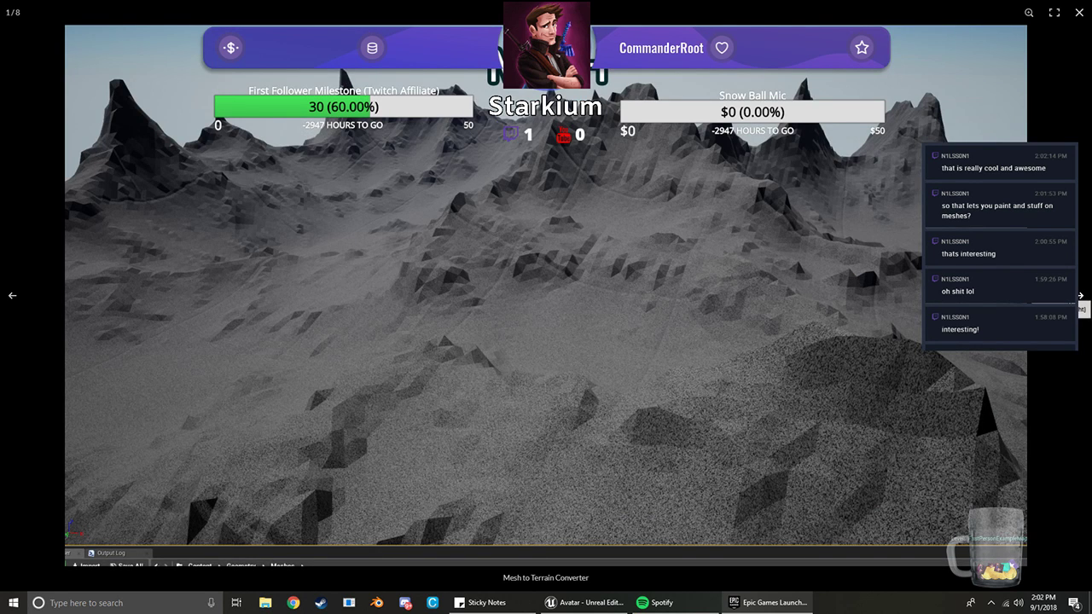
{"action": "left_click", "coordinate": [1079, 297]}
{"action": "left_click", "coordinate": [1079, 18]}
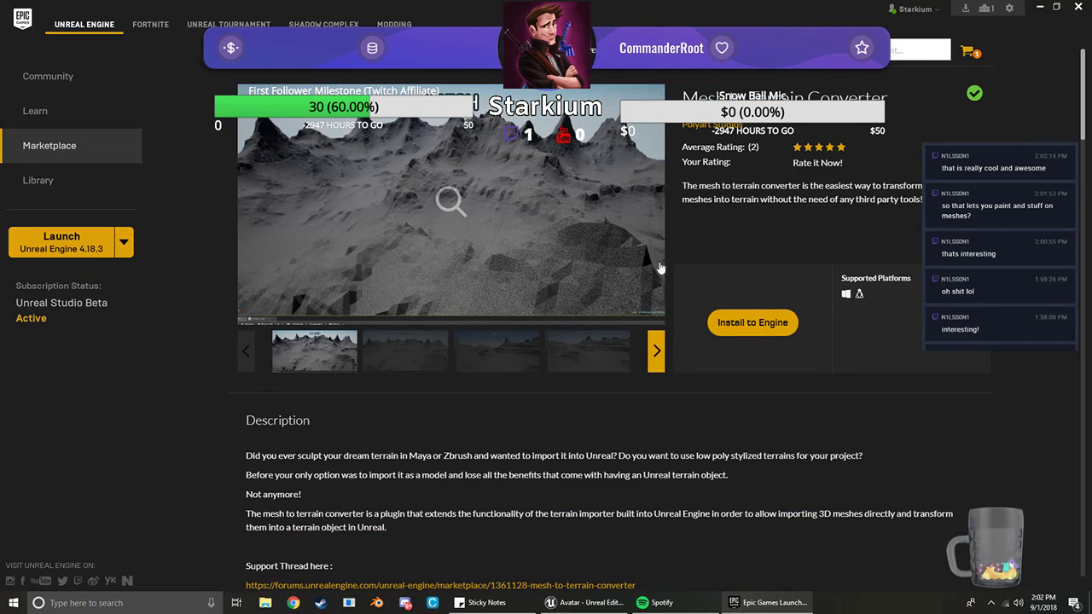
Try to install the Mesh to Terrain Converter plugin to the engine, and dismiss the install dialog
{"action": "mouse_move", "coordinate": [975, 95]}
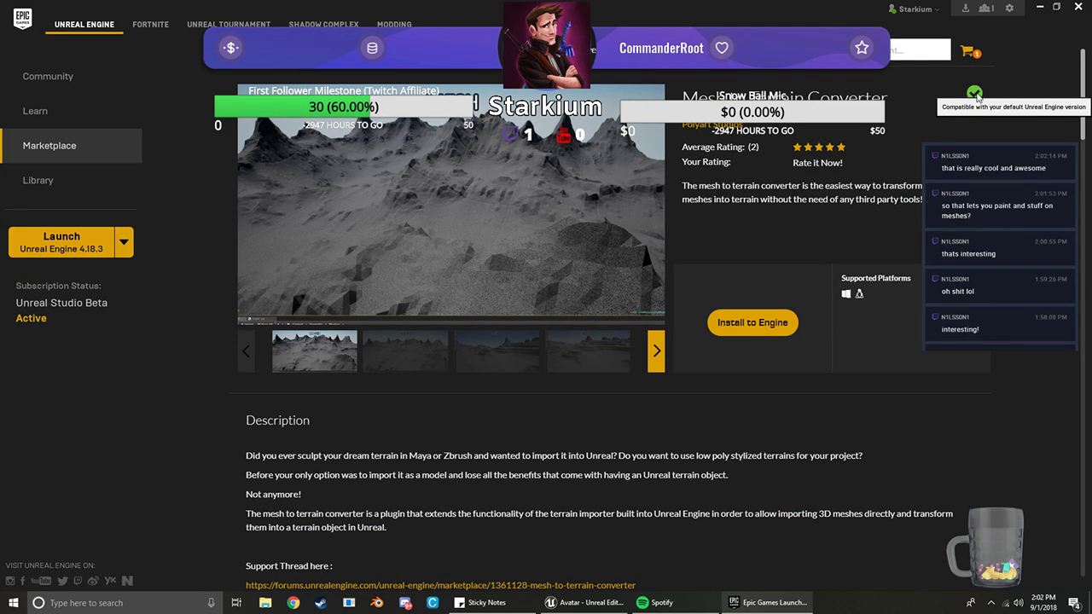
{"action": "left_click", "coordinate": [737, 329]}
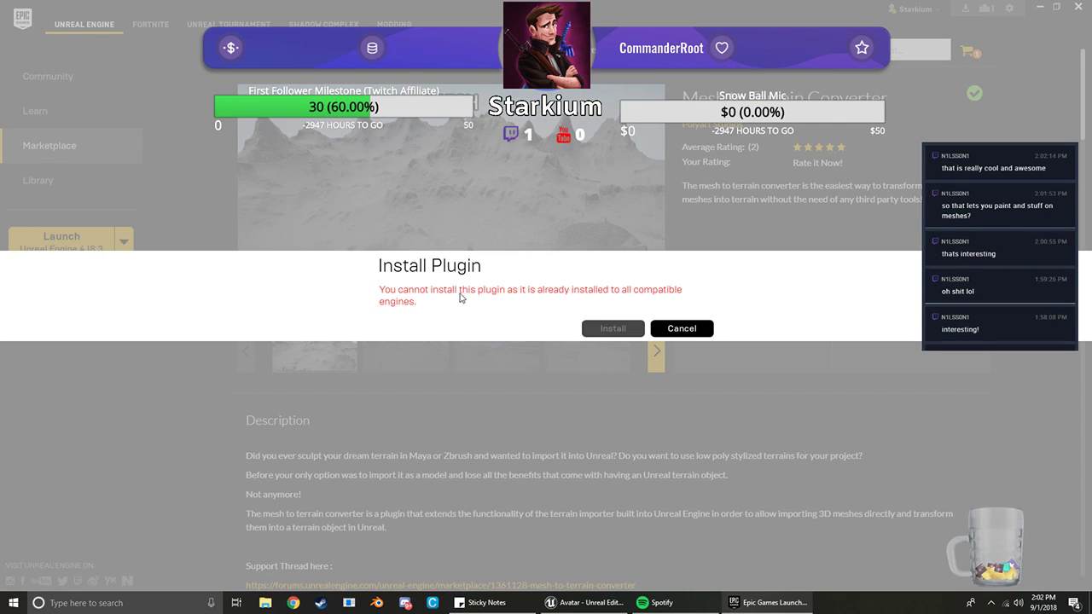
{"action": "left_click", "coordinate": [687, 326]}
Read the plugin's description, technical details and comments about 4.20 support, and return to the Unreal Editor
{"action": "scroll", "coordinate": [668, 418], "scroll_direction": "down", "scroll_amount": 8}
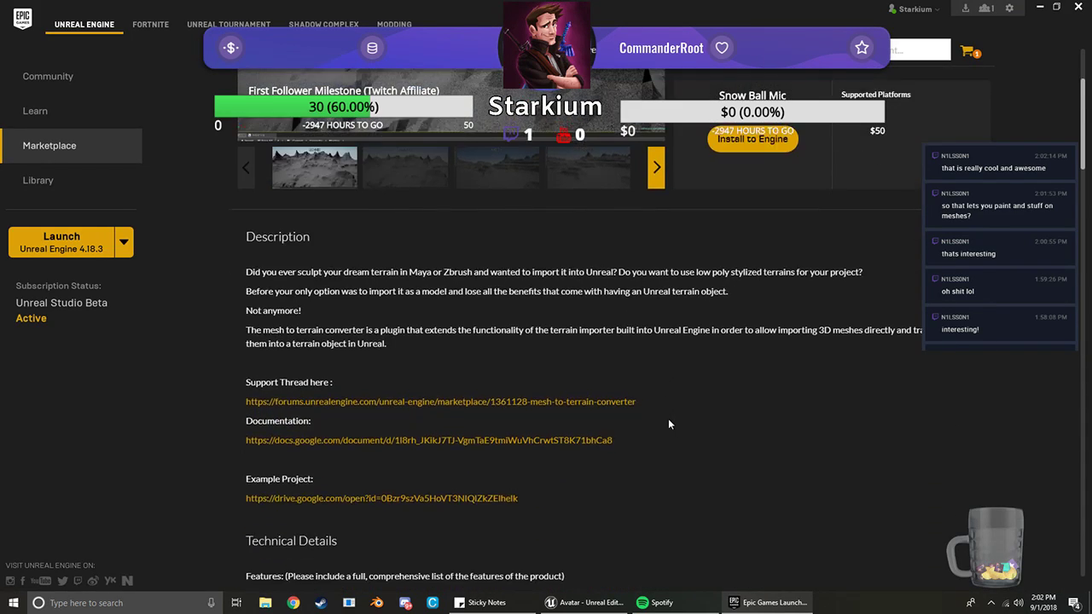
{"action": "scroll", "coordinate": [658, 416], "scroll_direction": "down", "scroll_amount": 3}
{"action": "scroll", "coordinate": [660, 416], "scroll_direction": "up", "scroll_amount": 4}
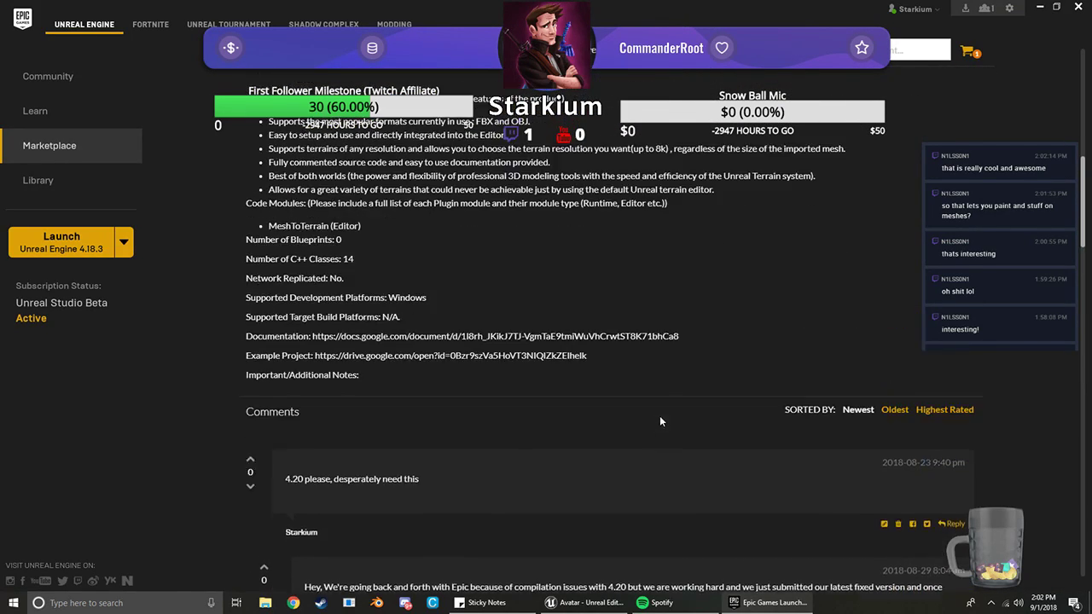
{"action": "scroll", "coordinate": [482, 347], "scroll_direction": "up", "scroll_amount": 1}
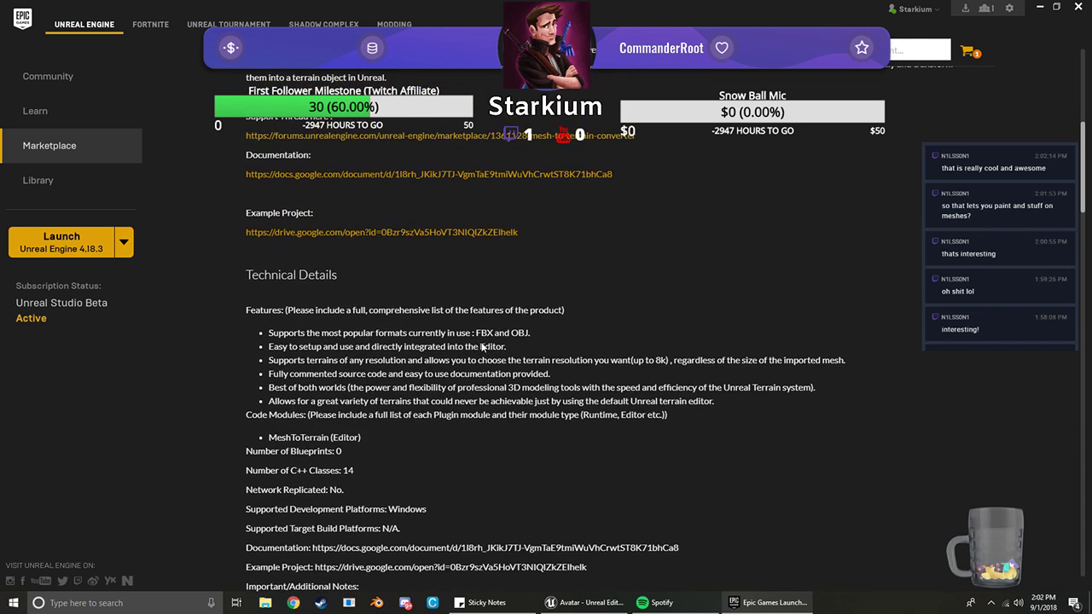
{"action": "scroll", "coordinate": [481, 347], "scroll_direction": "down", "scroll_amount": 3}
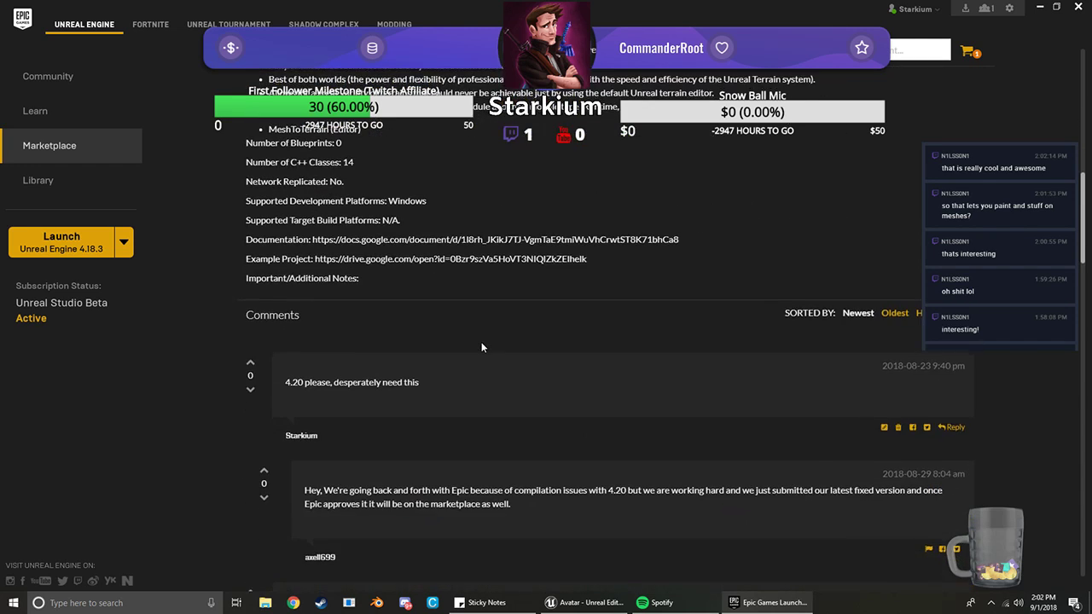
{"action": "scroll", "coordinate": [482, 347], "scroll_direction": "down", "scroll_amount": 2}
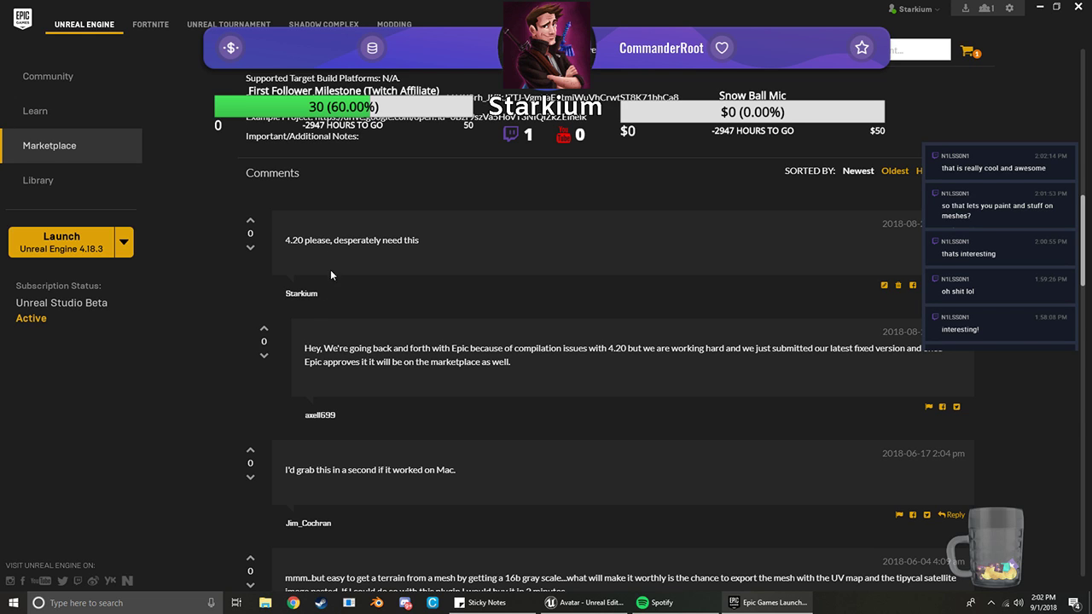
{"action": "scroll", "coordinate": [398, 292], "scroll_direction": "up", "scroll_amount": 3}
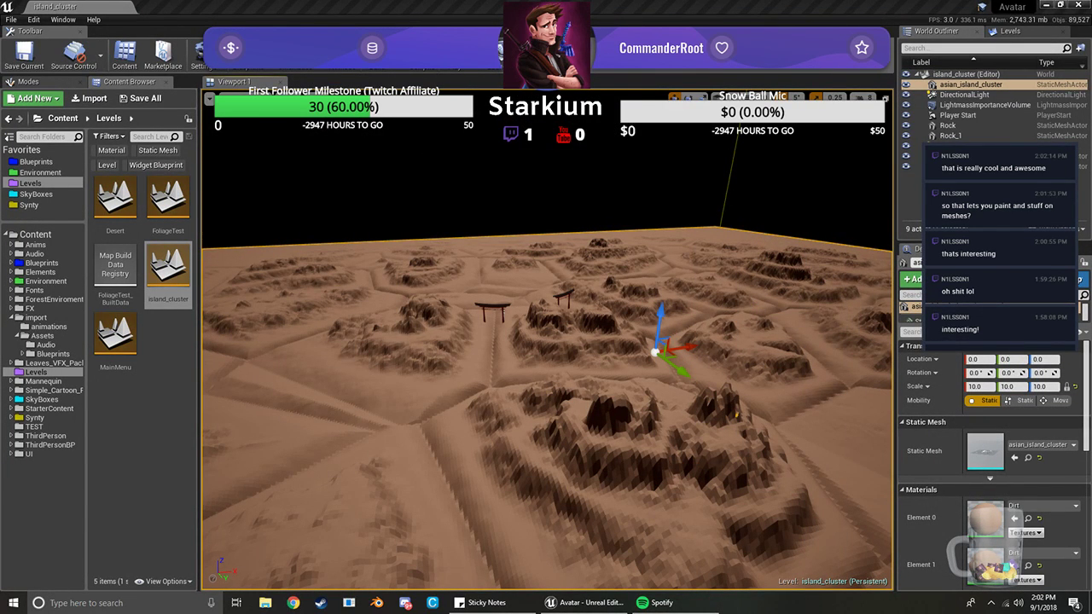
Look over the island_cluster terrain once more and open the Desert level from the project's Levels folder
{"action": "right_click", "coordinate": [462, 174]}
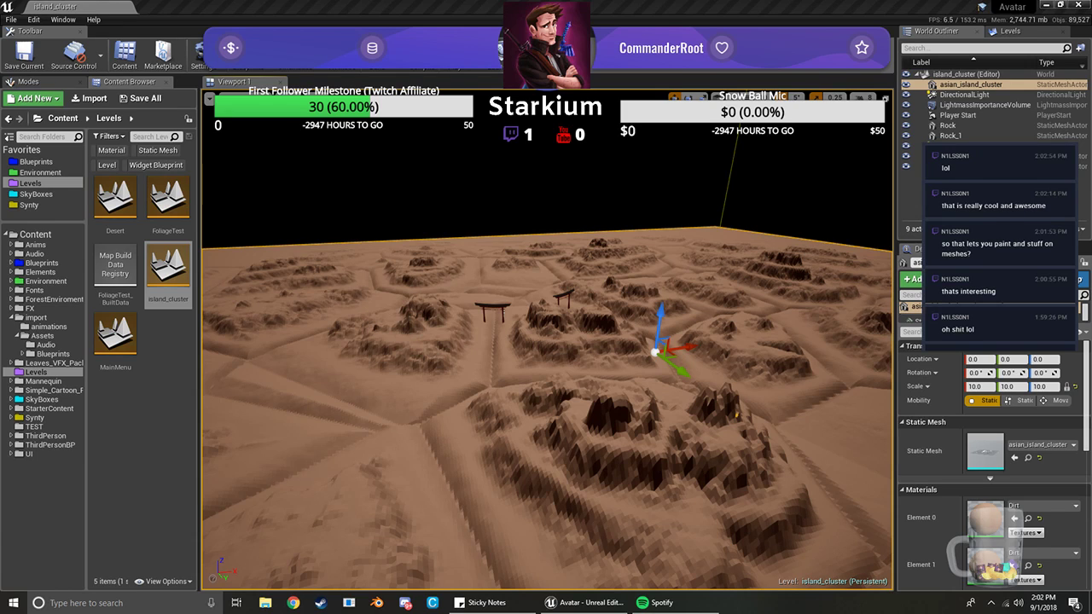
{"action": "key", "text": "alt+Tab"}
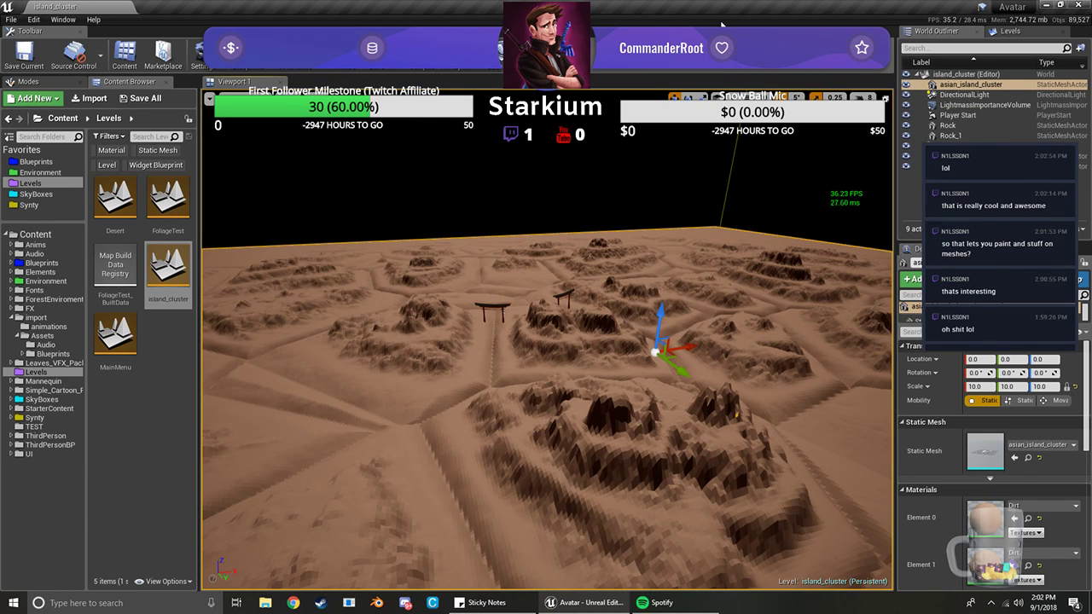
{"action": "right_click_drag", "start_coordinate": [552, 288], "coordinate": [524, 258]}
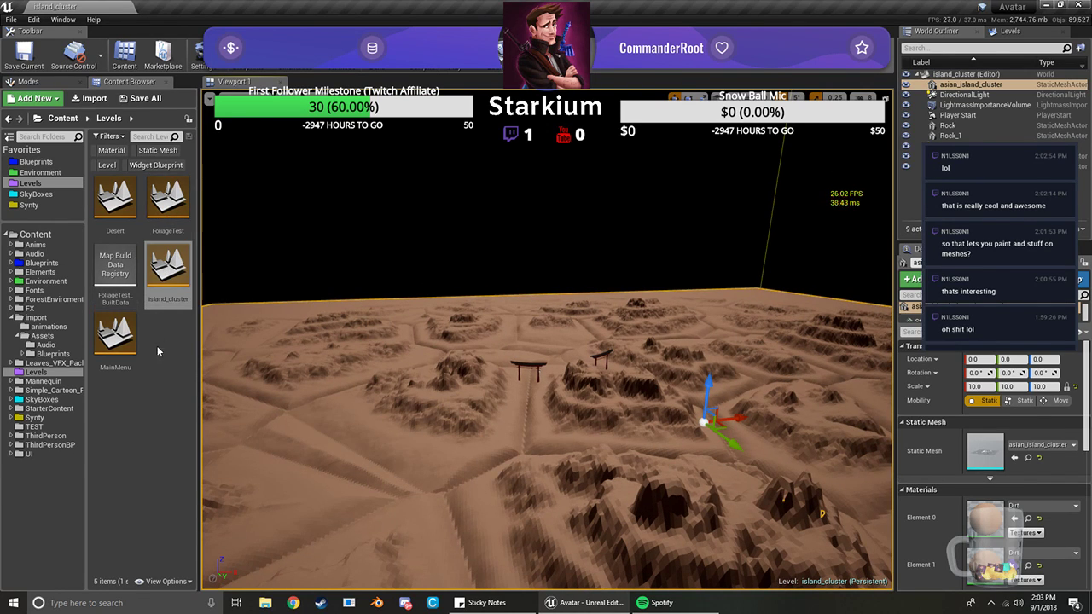
{"action": "left_click", "coordinate": [114, 245]}
{"action": "double_click", "coordinate": [115, 201]}
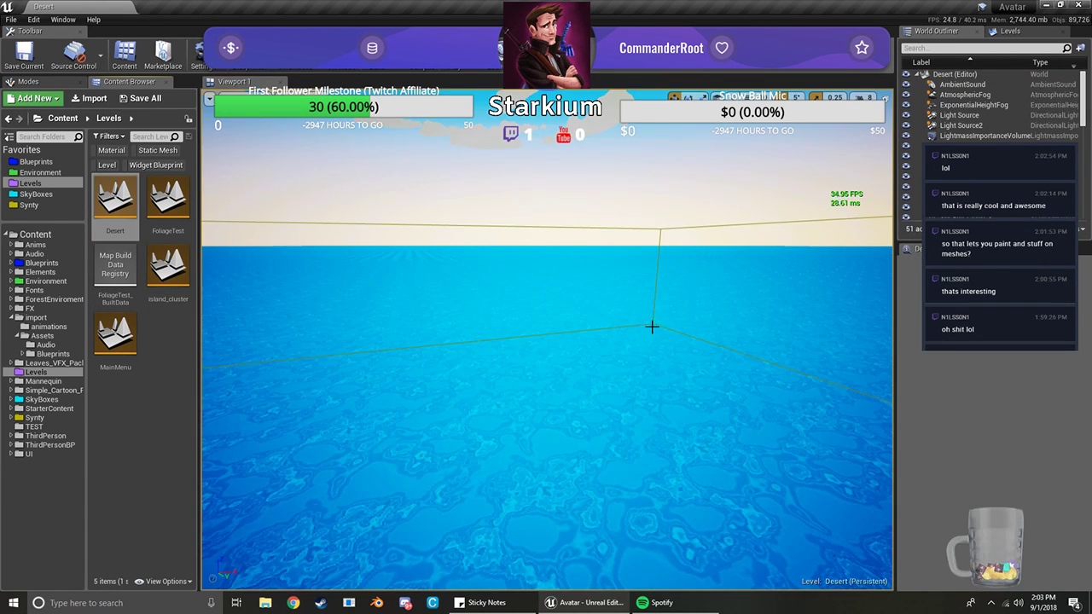
Fly over the Desert level's ocean and enable Game View in the viewport to hide the editor outlines
{"action": "right_click_drag", "start_coordinate": [562, 294], "coordinate": [497, 306]}
{"action": "key", "text": "w"}
{"action": "right_click_drag", "start_coordinate": [486, 420], "coordinate": [597, 406]}
{"action": "left_click", "coordinate": [209, 99]}
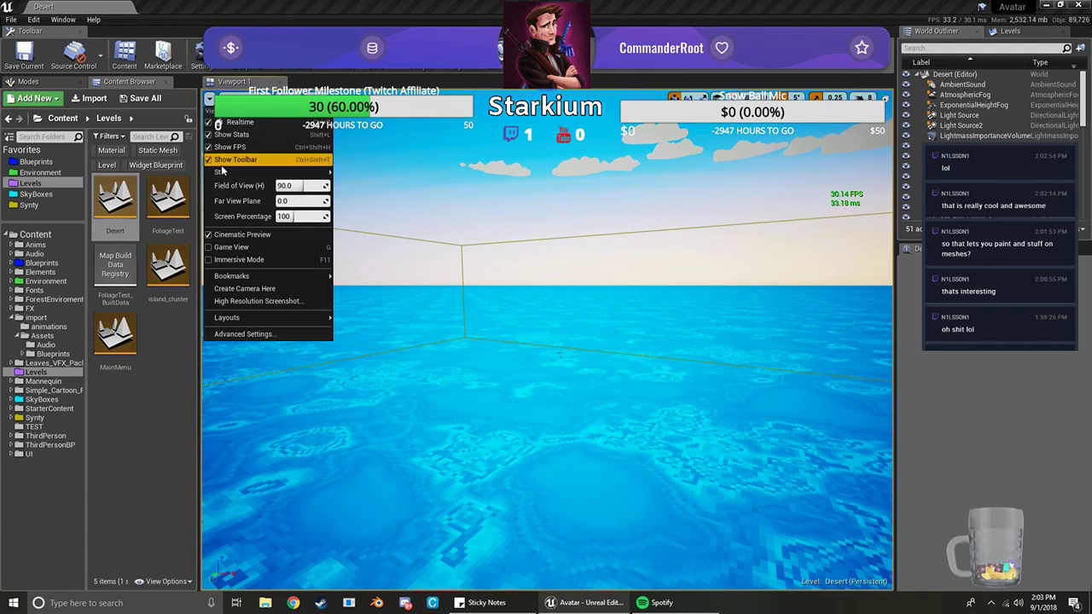
{"action": "left_click", "coordinate": [247, 252]}
{"action": "right_click_drag", "start_coordinate": [619, 455], "coordinate": [734, 455]}
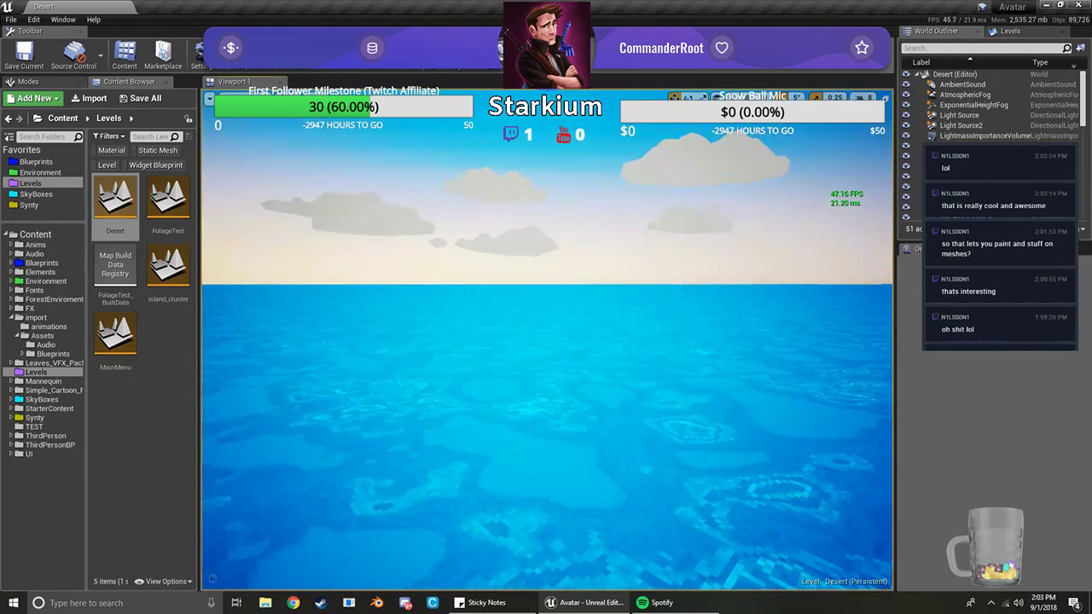
Select an SM_Env_Cloud_03 cloud above the ocean, locate its Mat_PolygonSamurai_Cloud material in the project content, and open the material
{"action": "mouse_move", "coordinate": [667, 249]}
{"action": "right_mouse_down"}
{"action": "mouse_move", "coordinate": [665, 290]}
{"action": "mouse_move", "coordinate": [670, 230]}
{"action": "mouse_move", "coordinate": [668, 249]}
{"action": "right_mouse_up"}
{"action": "left_click", "coordinate": [668, 250]}
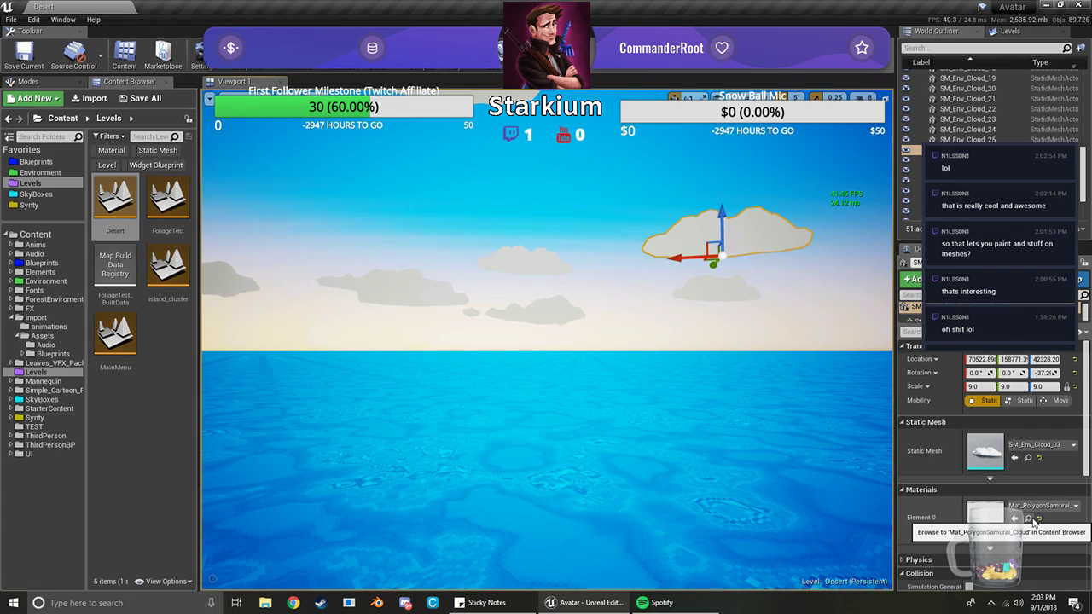
{"action": "left_click", "coordinate": [1032, 524]}
{"action": "double_click", "coordinate": [162, 405]}
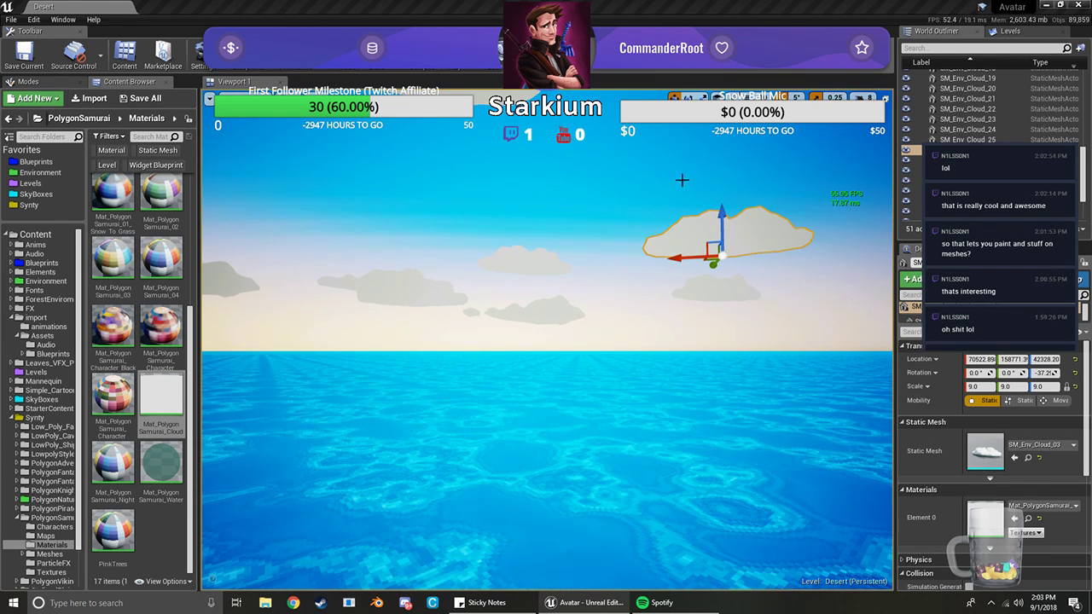
Select the sky actor above the Desert level's ocean, set its Time Of Day to 0, and look over the night scene
{"action": "right_click_drag", "start_coordinate": [645, 305], "coordinate": [589, 320]}
{"action": "left_click", "coordinate": [656, 166]}
{"action": "right_click_drag", "start_coordinate": [656, 166], "coordinate": [721, 142]}
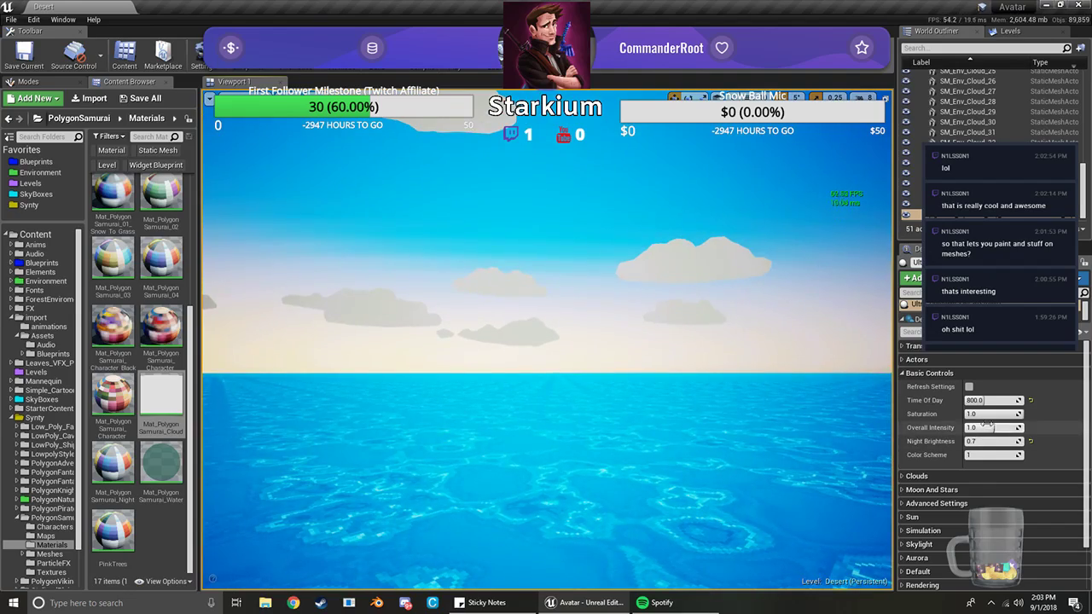
{"action": "left_click", "coordinate": [999, 400]}
{"action": "type", "text": "0"}
{"action": "key", "text": "Return"}
{"action": "right_click_drag", "start_coordinate": [689, 492], "coordinate": [679, 569]}
{"action": "key", "text": "w"}
{"action": "right_click_drag", "start_coordinate": [478, 284], "coordinate": [567, 288]}
{"action": "right_click_drag", "start_coordinate": [365, 294], "coordinate": [325, 293]}
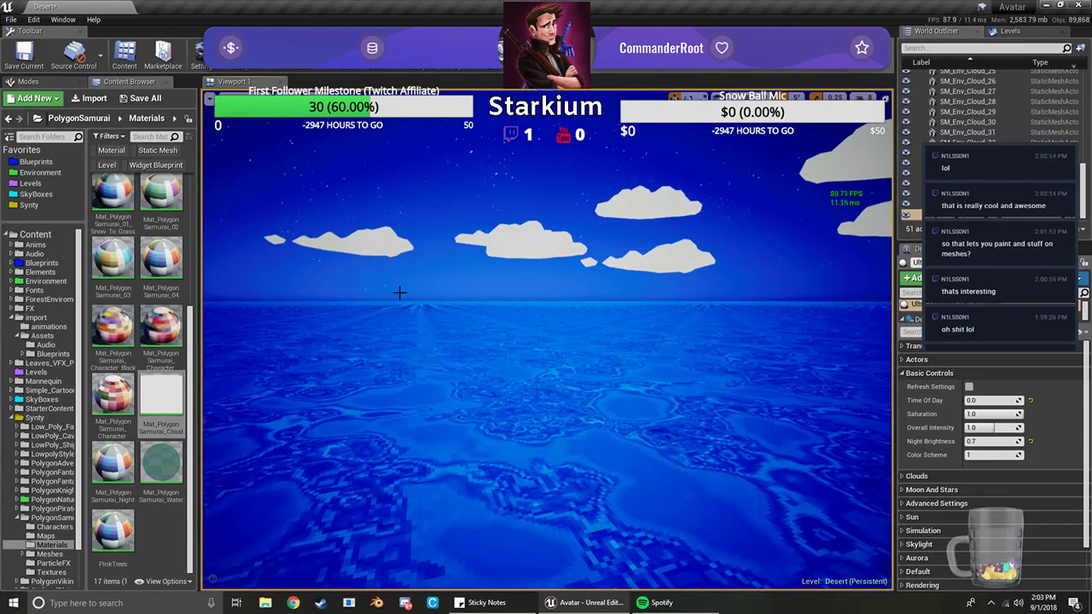
{"action": "right_click_drag", "start_coordinate": [791, 333], "coordinate": [755, 308]}
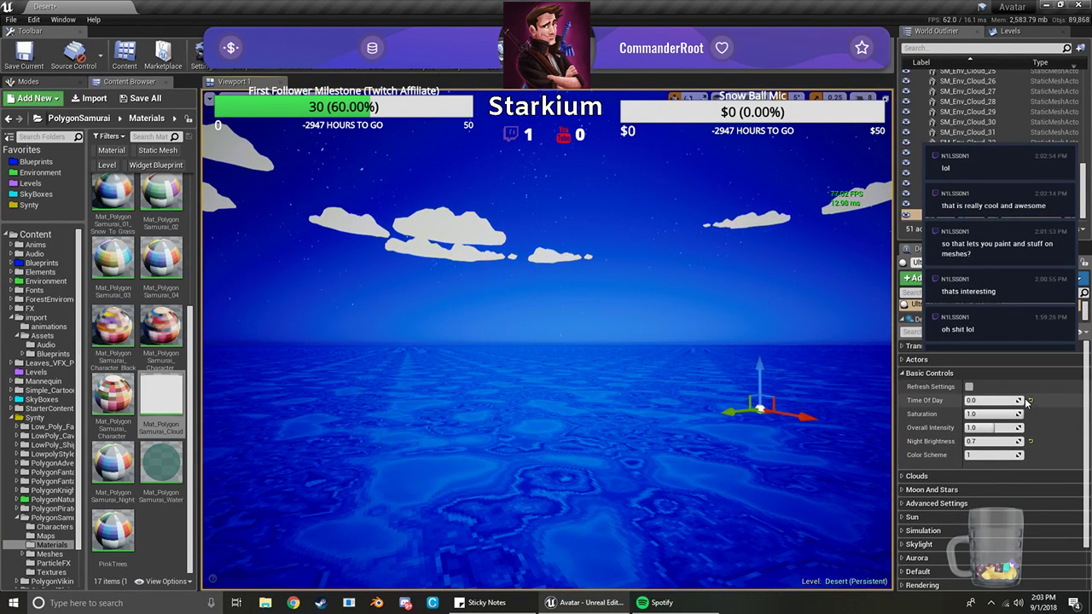
Set the sky's Time Of Day to 1130, deselect the sky actor, and look over the ocean and clouds in daylight
{"action": "left_click", "coordinate": [999, 400]}
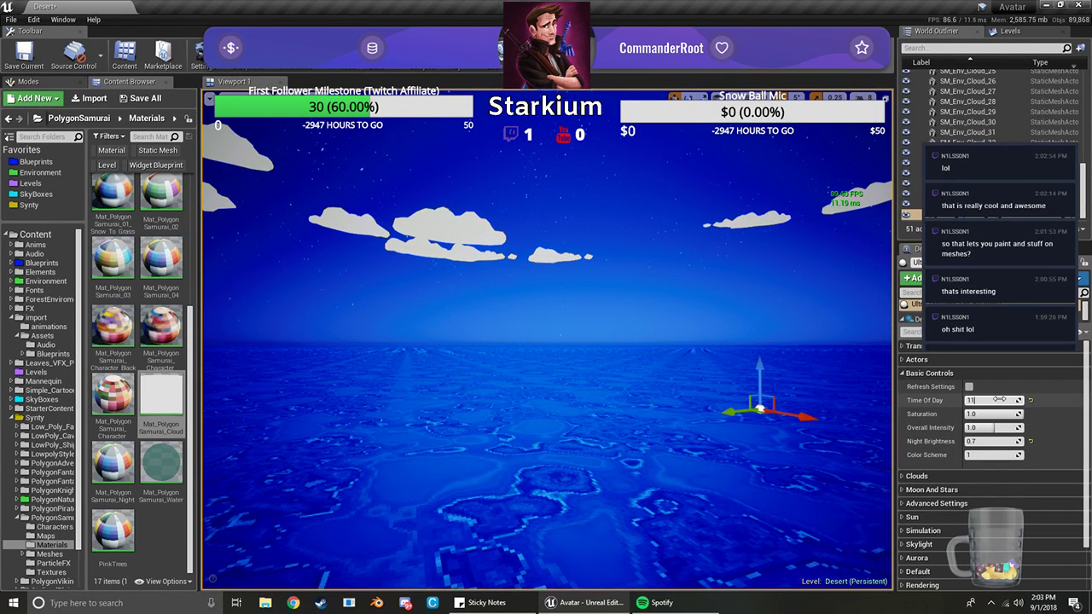
{"action": "key", "text": "Return"}
{"action": "right_click_drag", "start_coordinate": [588, 353], "coordinate": [712, 369]}
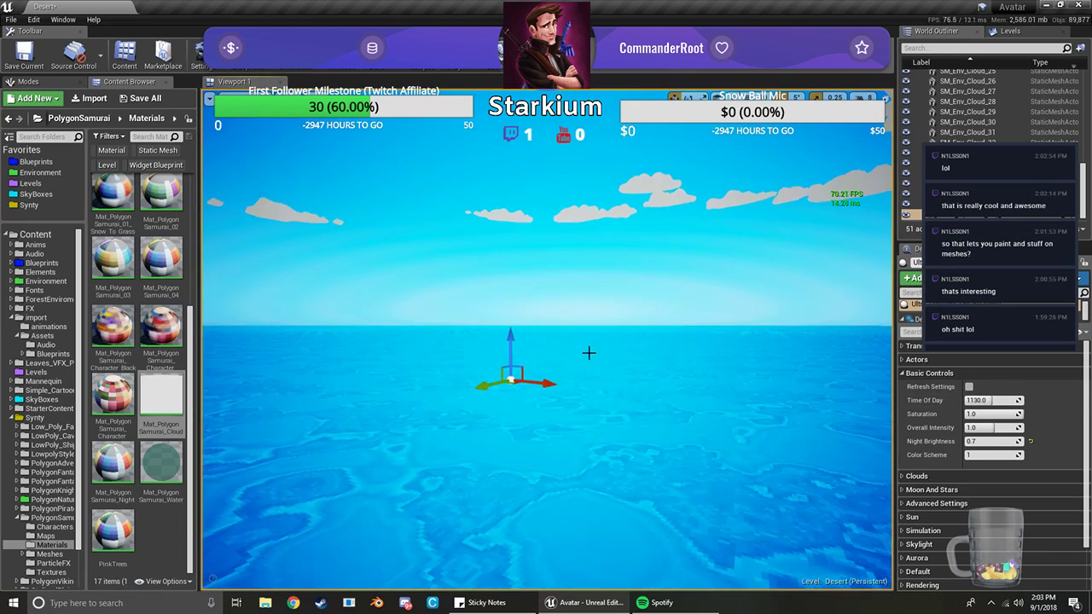
{"action": "key", "text": "Escape"}
{"action": "right_click_drag", "start_coordinate": [573, 344], "coordinate": [571, 279]}
{"action": "right_click_drag", "start_coordinate": [406, 284], "coordinate": [414, 401]}
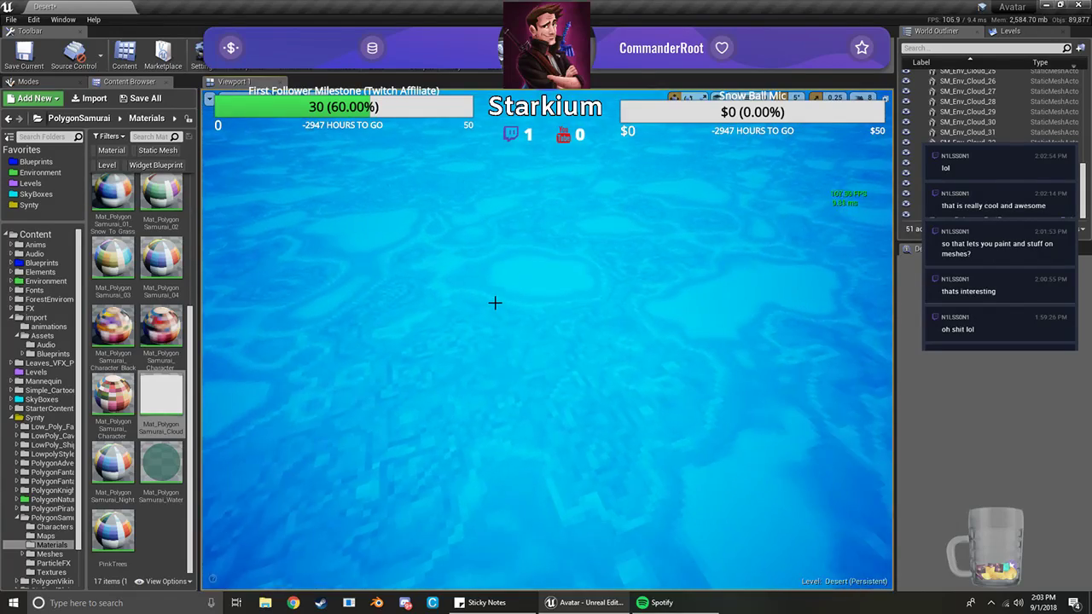
{"action": "right_click_drag", "start_coordinate": [495, 304], "coordinate": [563, 196]}
{"action": "right_click_drag", "start_coordinate": [546, 324], "coordinate": [503, 297]}
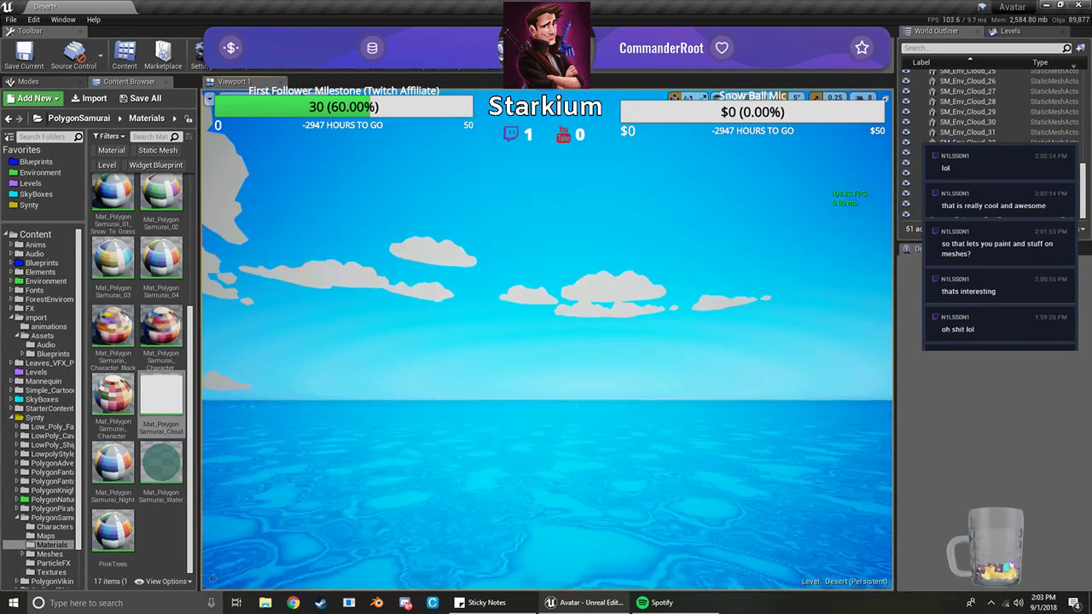
{"action": "right_click_drag", "start_coordinate": [687, 294], "coordinate": [295, 168]}
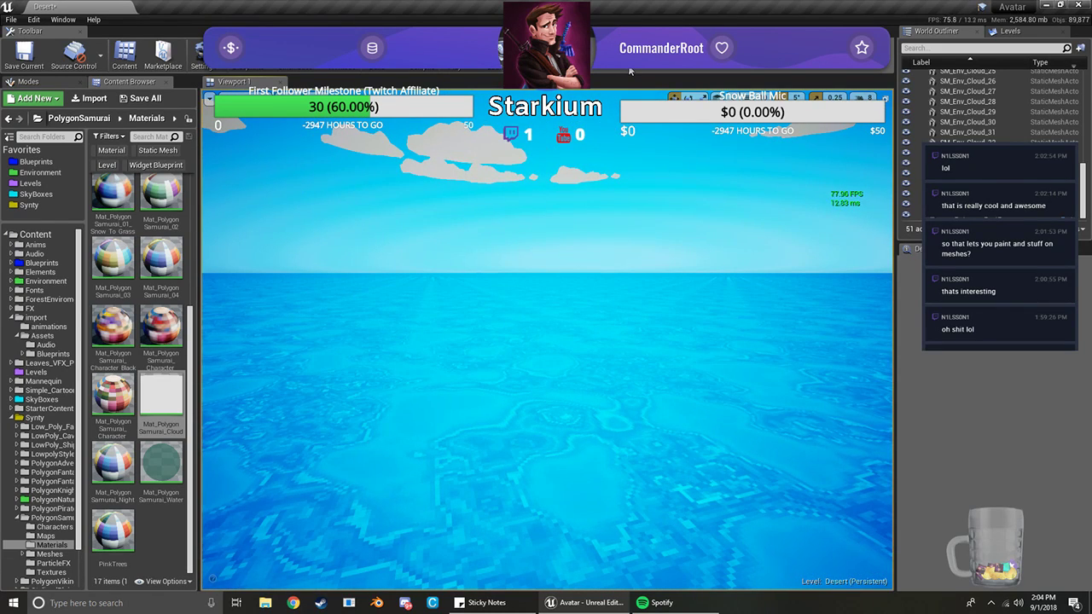
Open the FoliageTest level from the project's Levels folder without saving the changes to Desert
{"action": "left_click", "coordinate": [32, 183]}
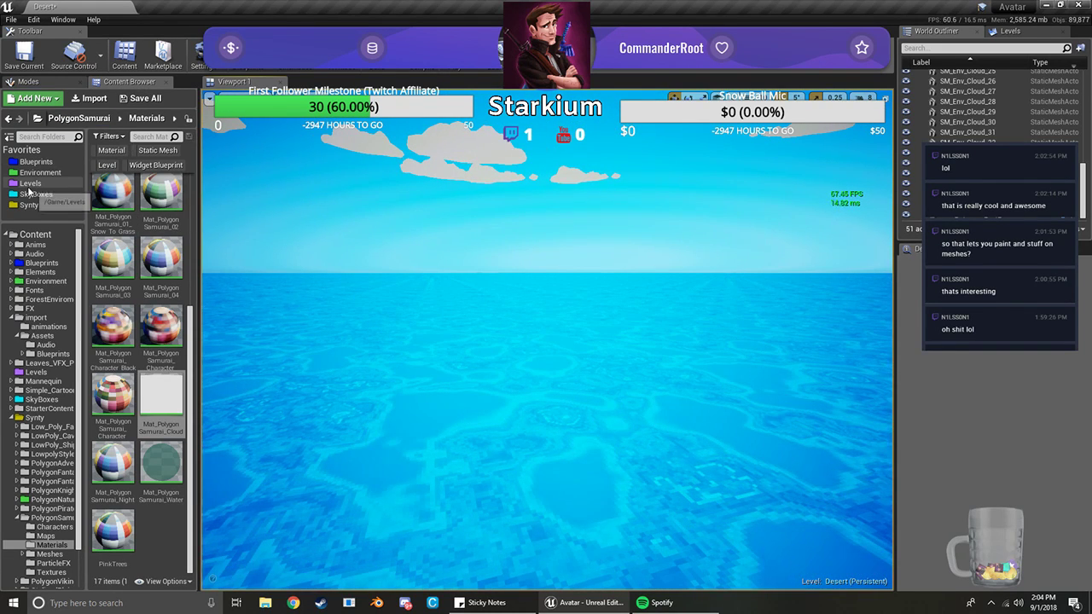
{"action": "left_click", "coordinate": [155, 355]}
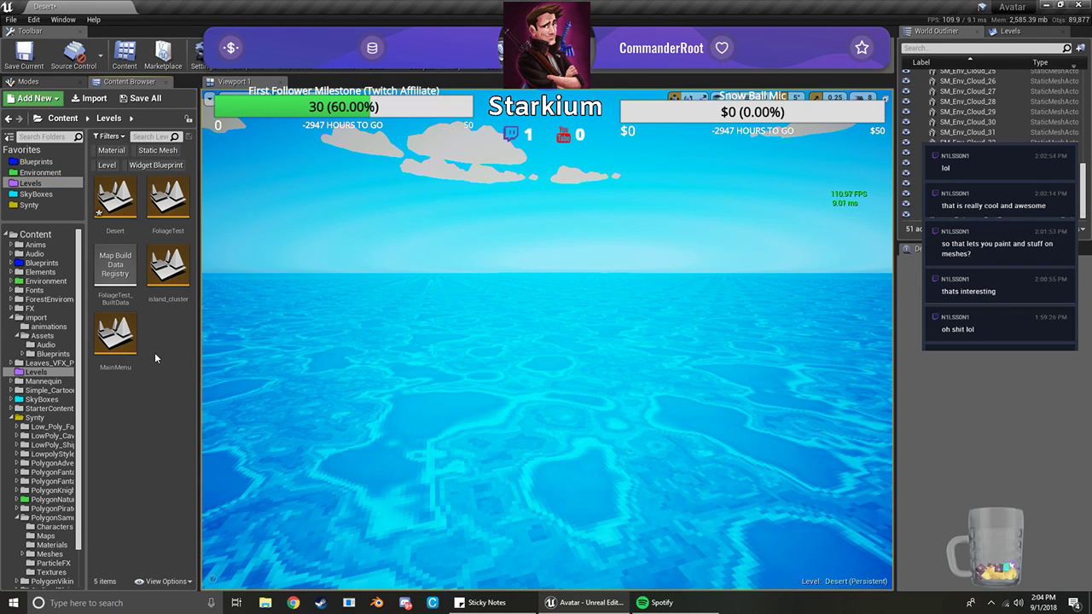
{"action": "double_click", "coordinate": [173, 201]}
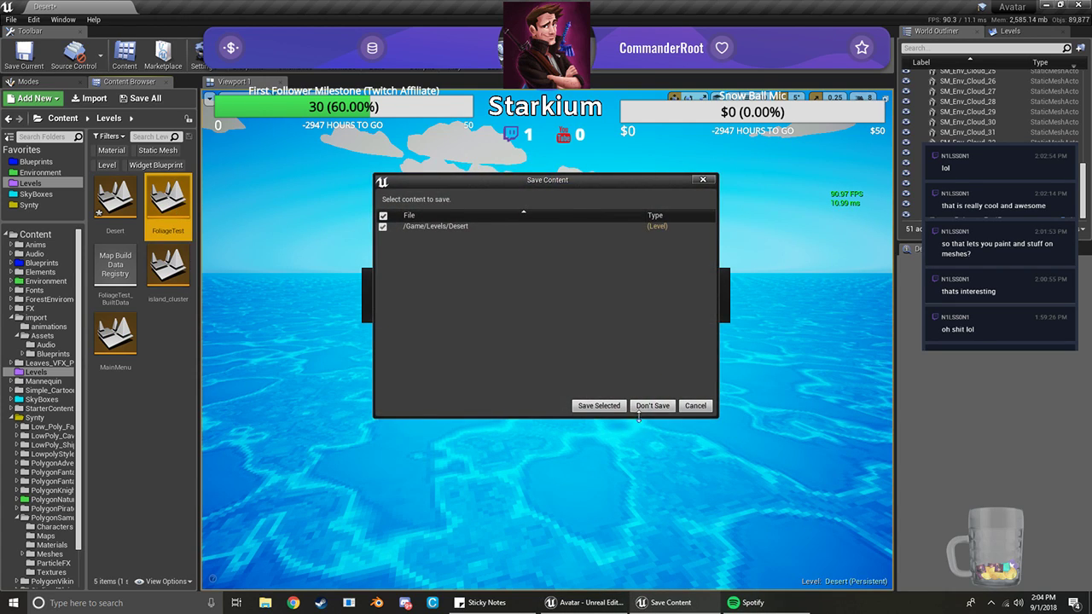
{"action": "left_click", "coordinate": [643, 405]}
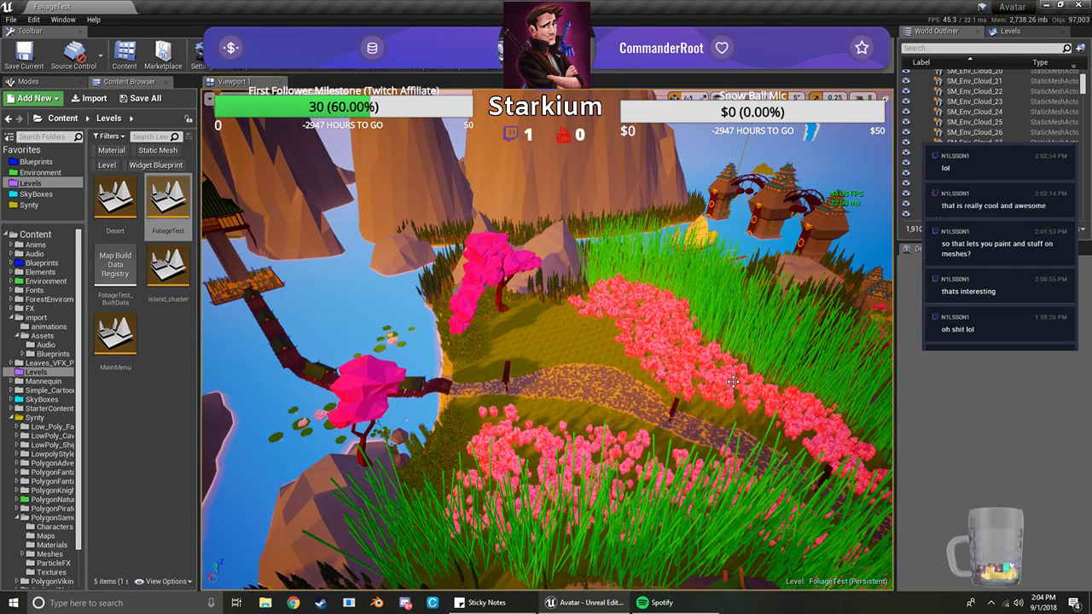
Fly over the FoliageTest level's paths and mountains to an overview of the village
{"action": "right_click_drag", "start_coordinate": [546, 313], "coordinate": [806, 324]}
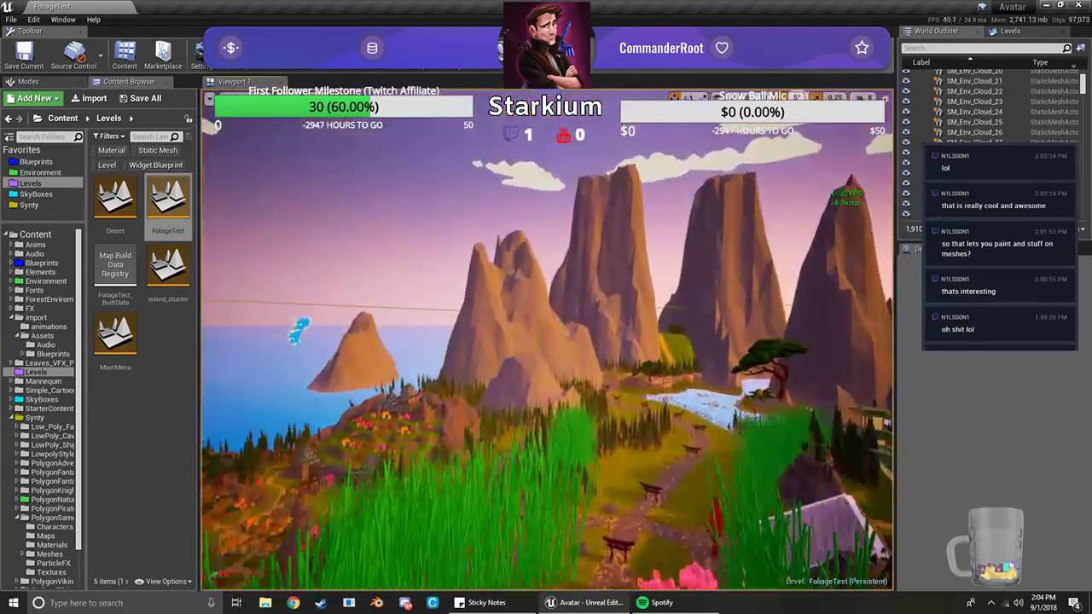
{"action": "key", "text": "w"}
{"action": "right_click_drag", "start_coordinate": [548, 339], "coordinate": [878, 341]}
{"action": "key", "text": "s"}
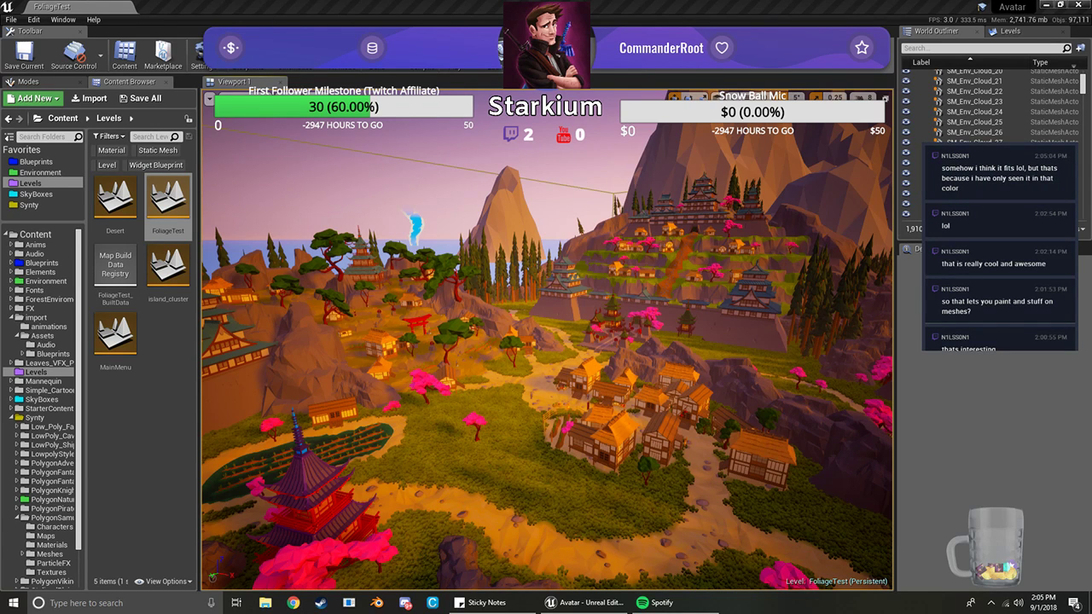
Bring up the Kakariko Village (BotW).png wiki page in the browser, examine the full-size image, and close the page
{"action": "left_click_drag", "start_coordinate": [1091, 358], "coordinate": [550, 0]}
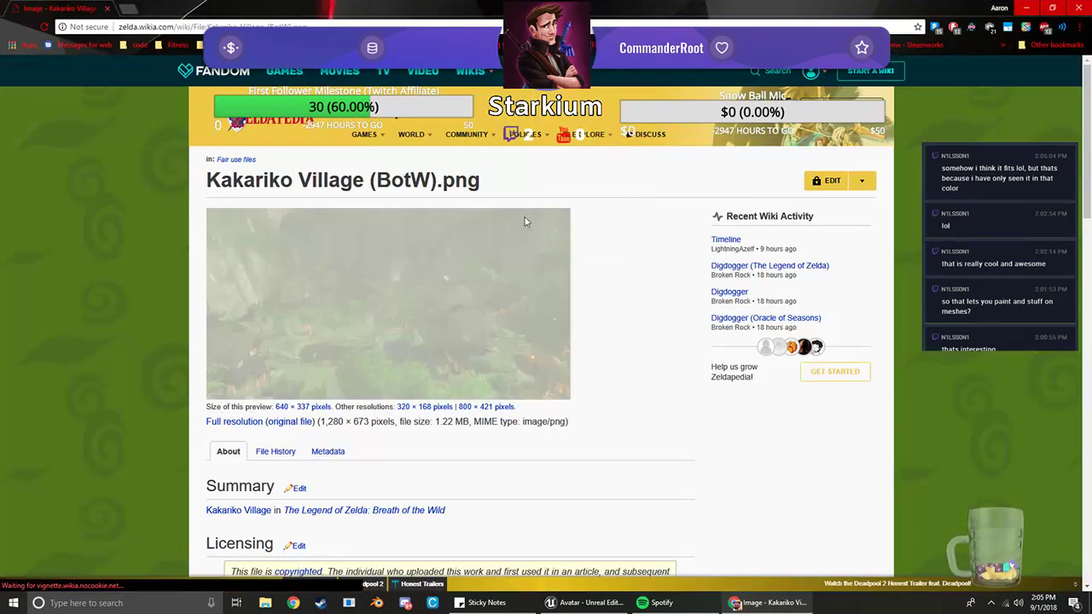
{"action": "left_click", "coordinate": [421, 290]}
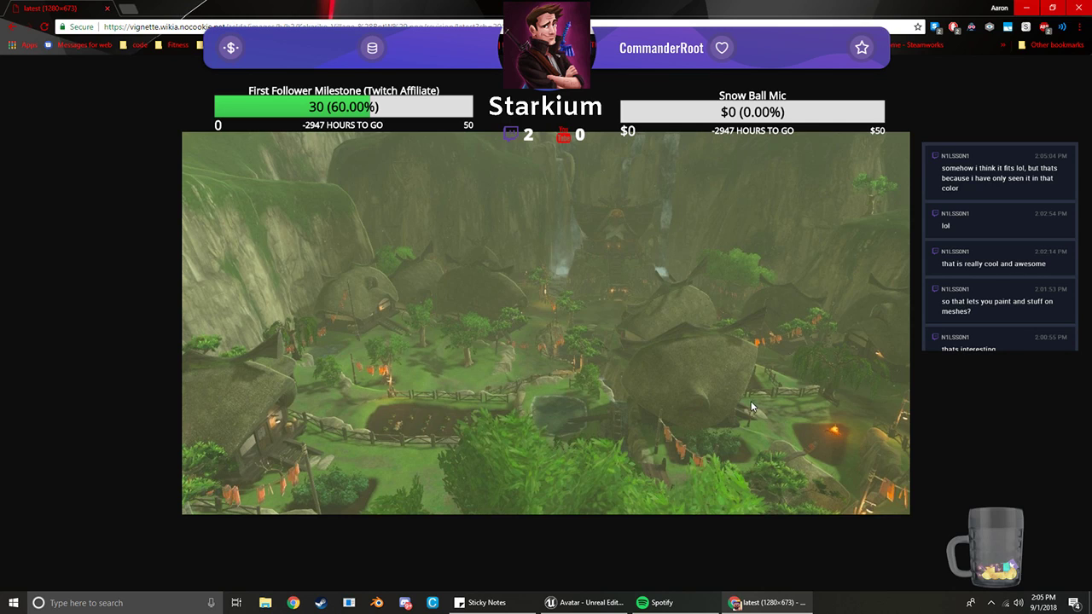
{"action": "left_click", "coordinate": [11, 26]}
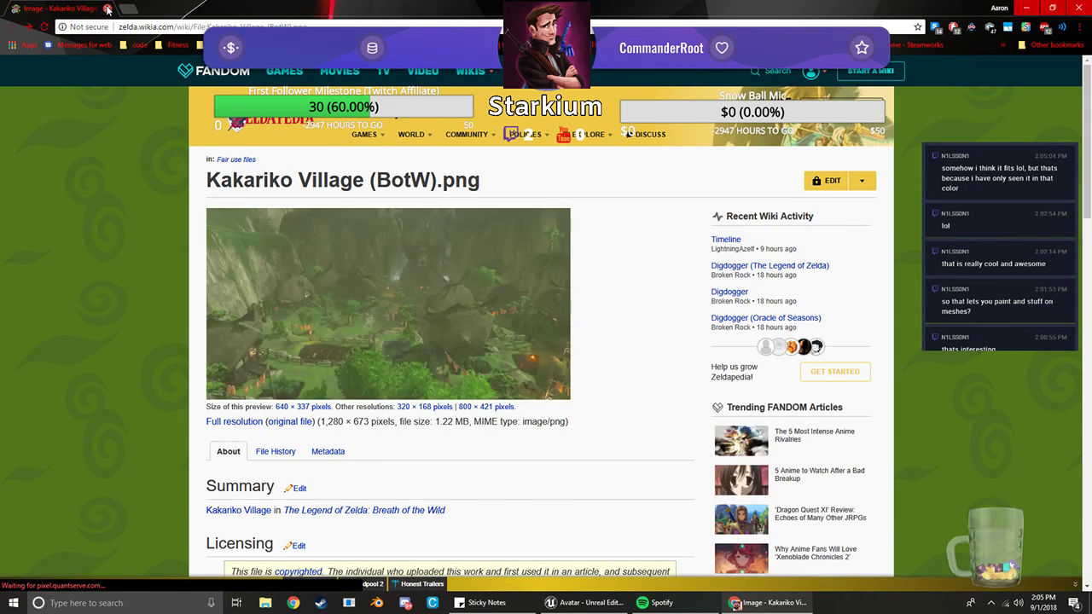
{"action": "left_click", "coordinate": [106, 9]}
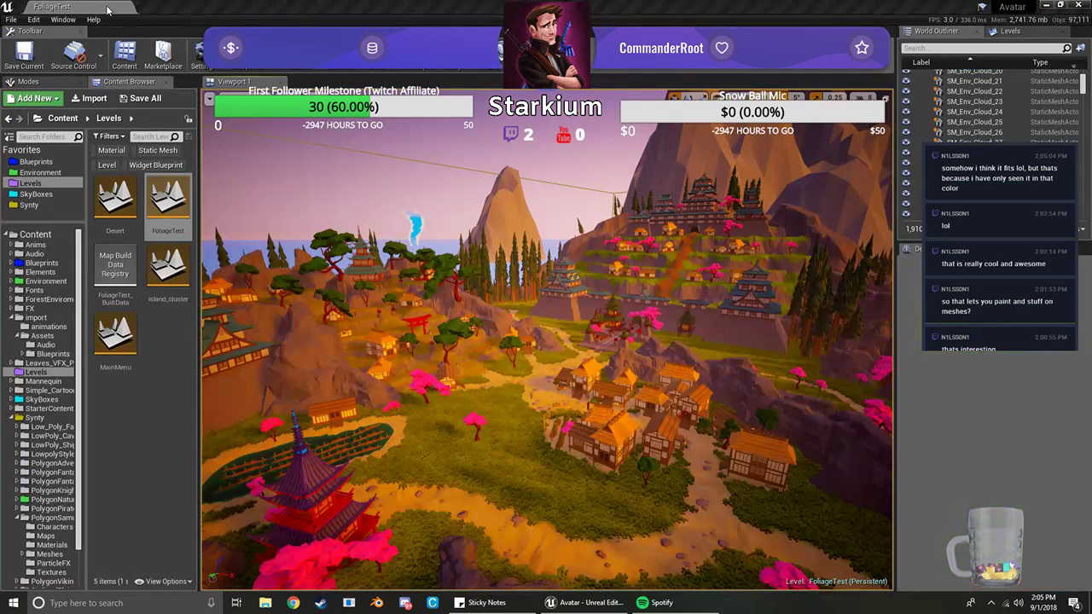
Fly around the FoliageTest village, castle and harbour to examine the layout from above
{"action": "right_click_drag", "start_coordinate": [591, 344], "coordinate": [725, 383]}
{"action": "key", "text": "w"}
{"action": "right_click_drag", "start_coordinate": [514, 324], "coordinate": [484, 446]}
{"action": "key", "text": "s"}
{"action": "right_click_drag", "start_coordinate": [457, 380], "coordinate": [490, 322]}
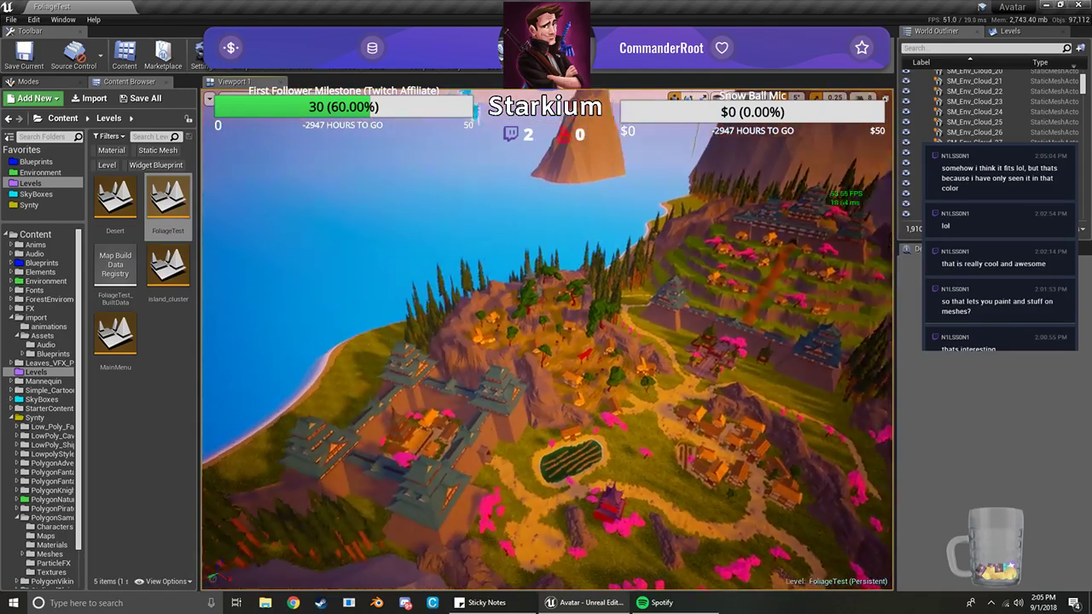
{"action": "right_click_drag", "start_coordinate": [489, 322], "coordinate": [623, 298]}
{"action": "key", "text": "w"}
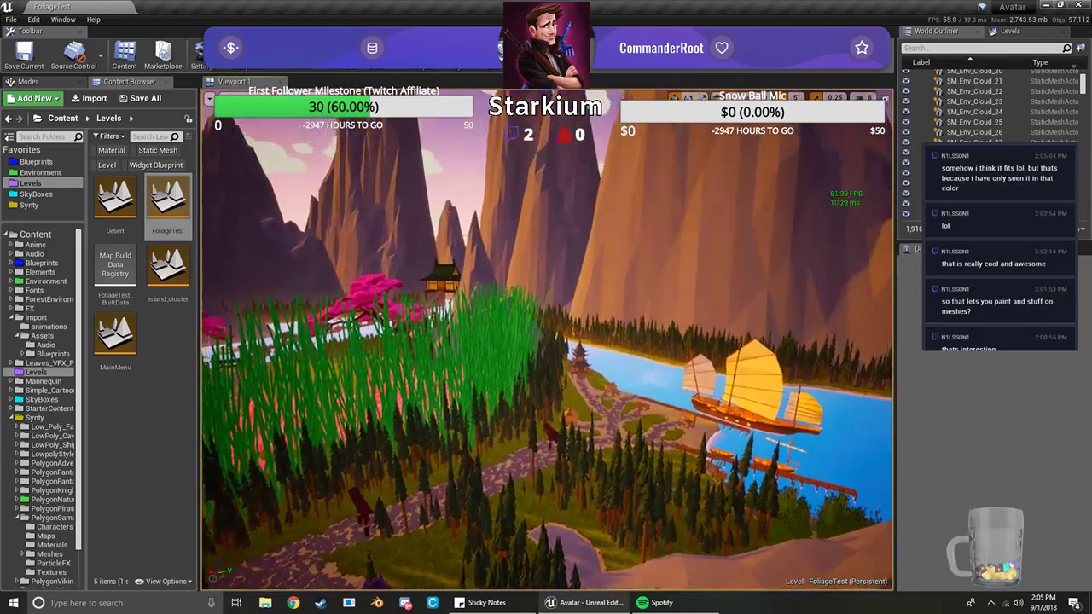
{"action": "key", "text": "w"}
{"action": "right_click_drag", "start_coordinate": [623, 299], "coordinate": [610, 346]}
{"action": "key", "text": "s"}
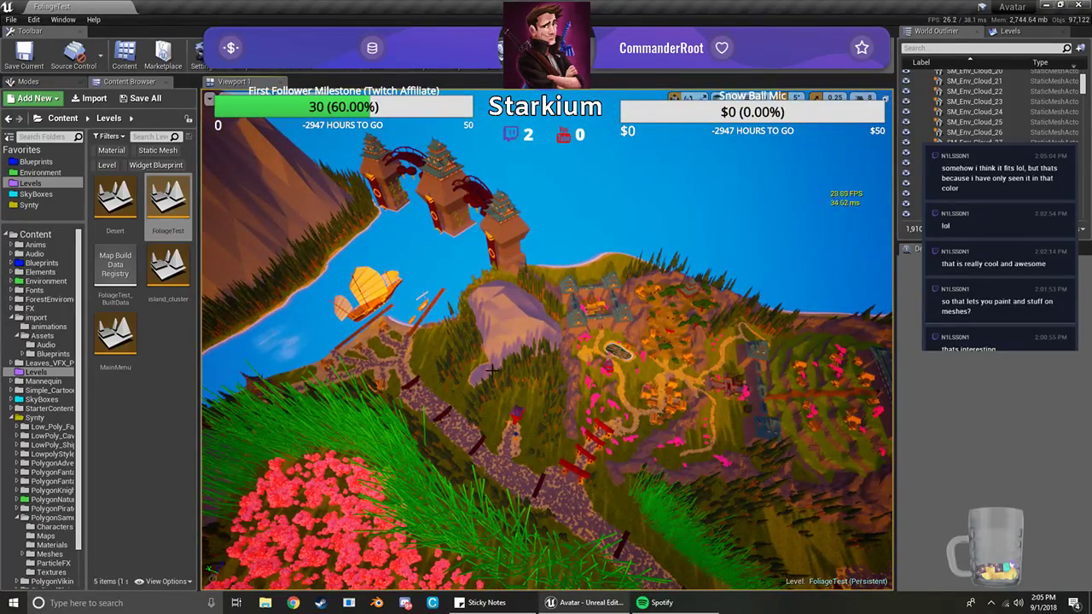
Examine the FoliageTest island's torii paths, tall grass, flower fields and coastline from several angles
{"action": "right_click_drag", "start_coordinate": [740, 365], "coordinate": [520, 273]}
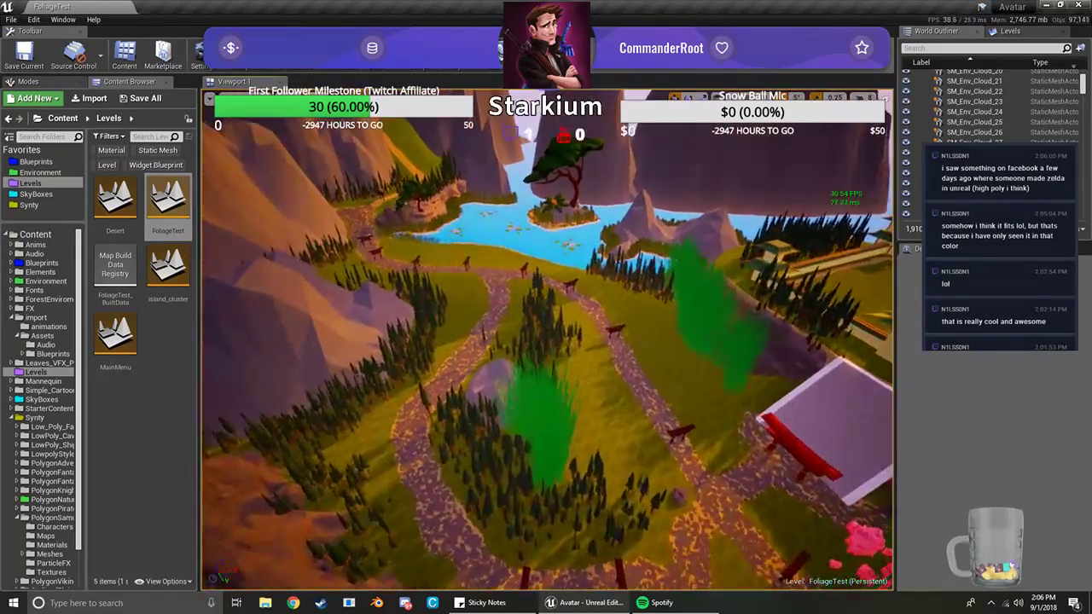
{"action": "right_click_drag", "start_coordinate": [547, 340], "coordinate": [725, 346]}
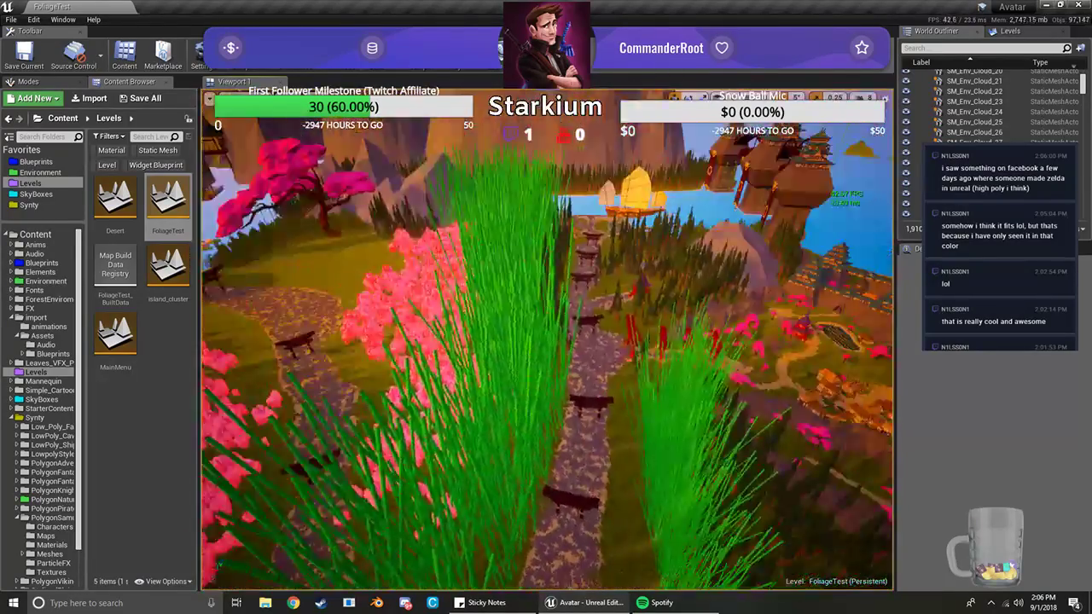
{"action": "right_click_drag", "start_coordinate": [548, 340], "coordinate": [631, 333]}
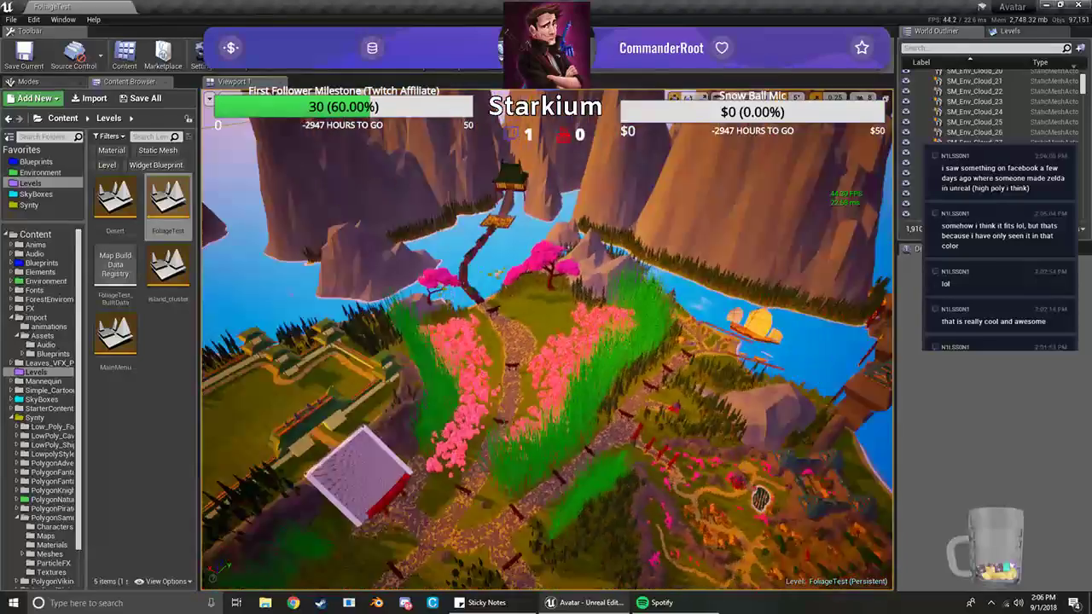
{"action": "right_click_drag", "start_coordinate": [547, 340], "coordinate": [562, 384]}
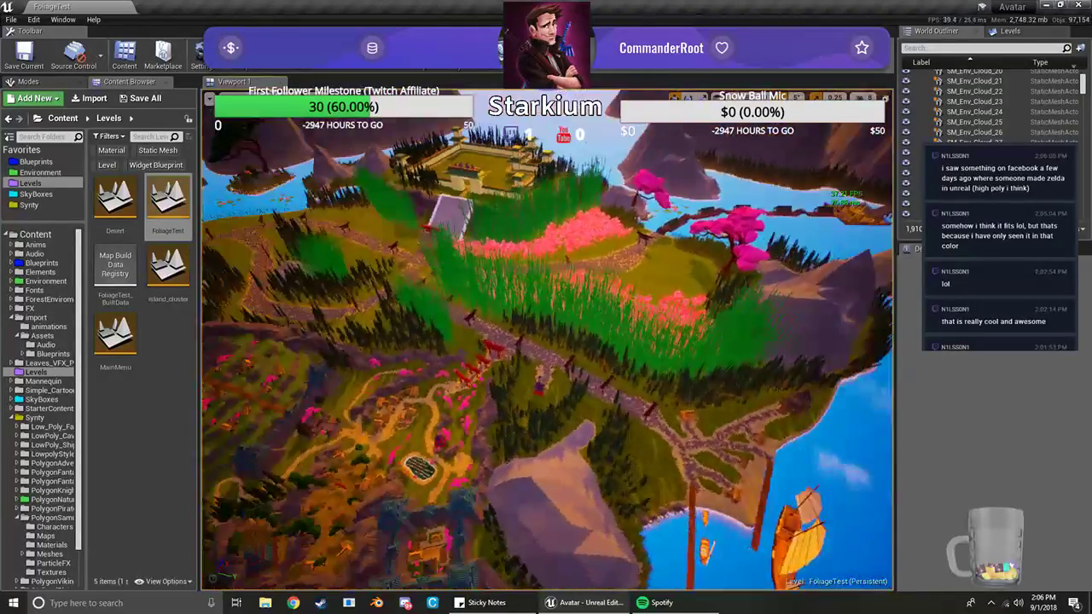
{"action": "right_click_drag", "start_coordinate": [548, 339], "coordinate": [452, 338]}
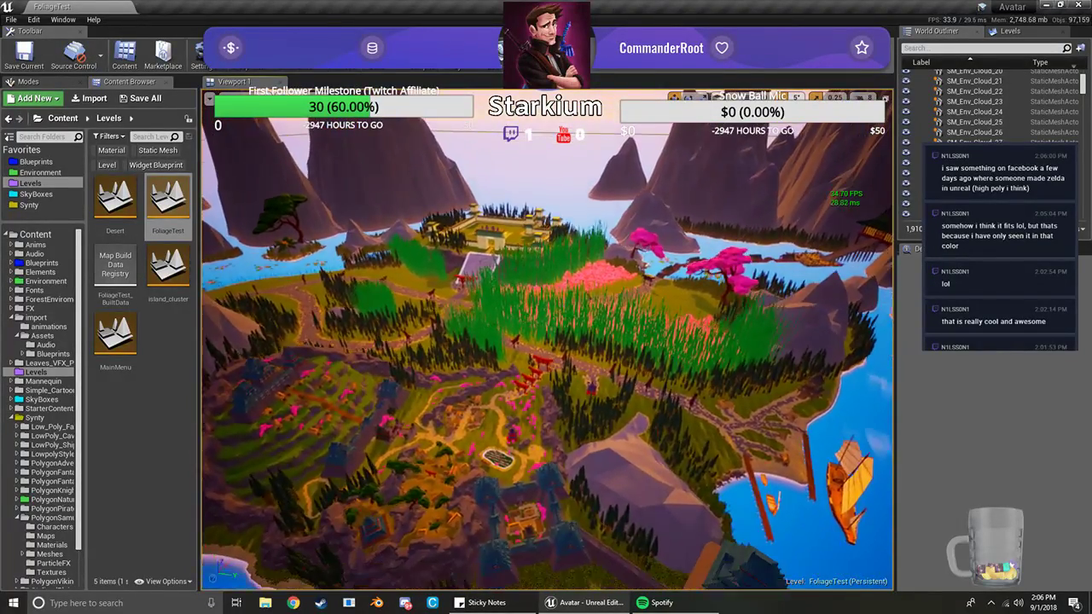
{"action": "right_click_drag", "start_coordinate": [548, 340], "coordinate": [559, 384]}
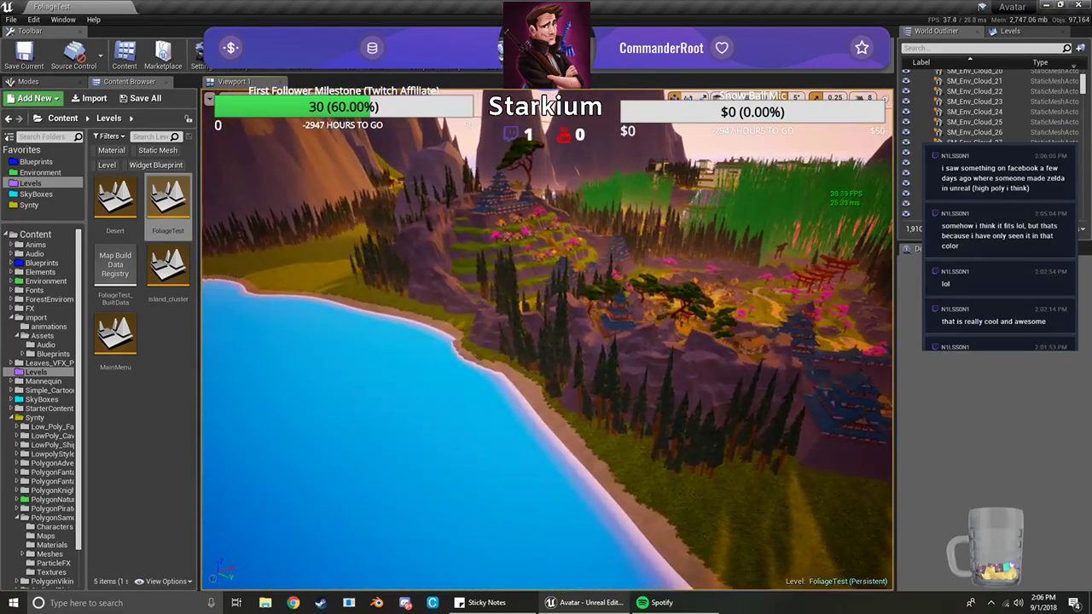
{"action": "right_click_drag", "start_coordinate": [548, 339], "coordinate": [648, 343]}
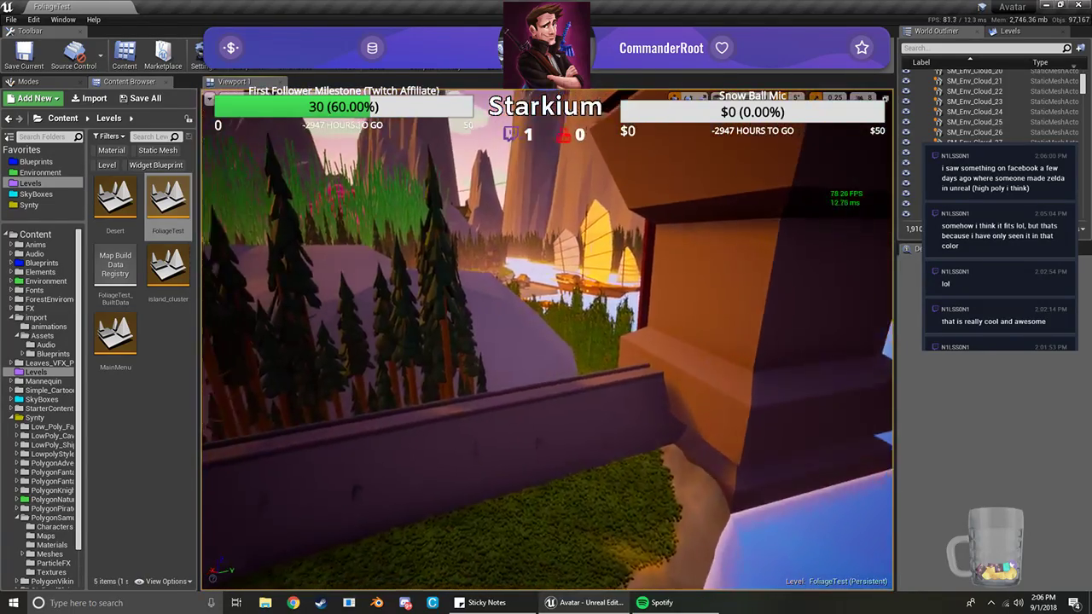
{"action": "mouse_move", "coordinate": [671, 320]}
{"action": "right_mouse_down"}
{"action": "mouse_move", "coordinate": [725, 299]}
{"action": "mouse_move", "coordinate": [674, 341]}
{"action": "mouse_move", "coordinate": [671, 321]}
{"action": "right_mouse_up"}
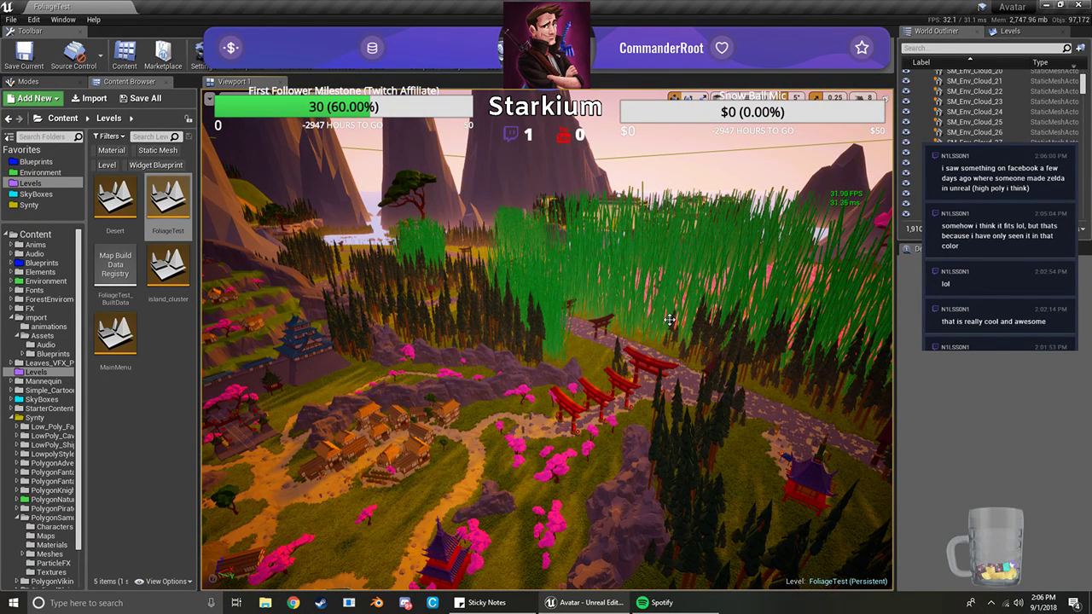
Select the crop rows in the fenced garden beside the thatched village house, lower them slightly into the ground, and deselect them
{"action": "key", "text": "w"}
{"action": "right_click_drag", "start_coordinate": [665, 319], "coordinate": [580, 410]}
{"action": "key", "text": "w"}
{"action": "key", "text": "w"}
{"action": "key", "text": "s"}
{"action": "right_click_drag", "start_coordinate": [503, 406], "coordinate": [502, 404]}
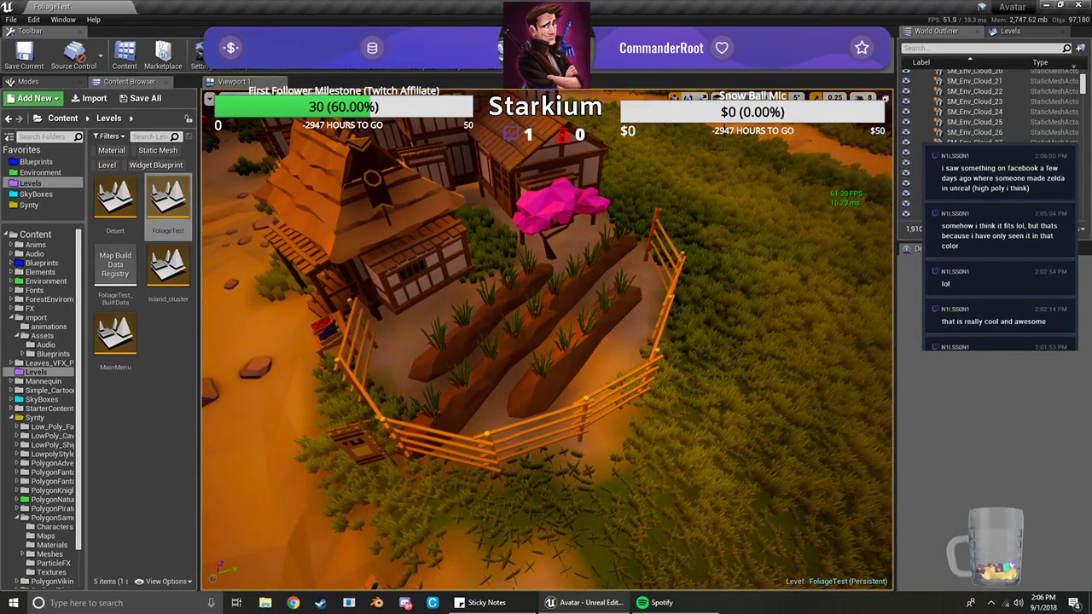
{"action": "left_click", "coordinate": [534, 388]}
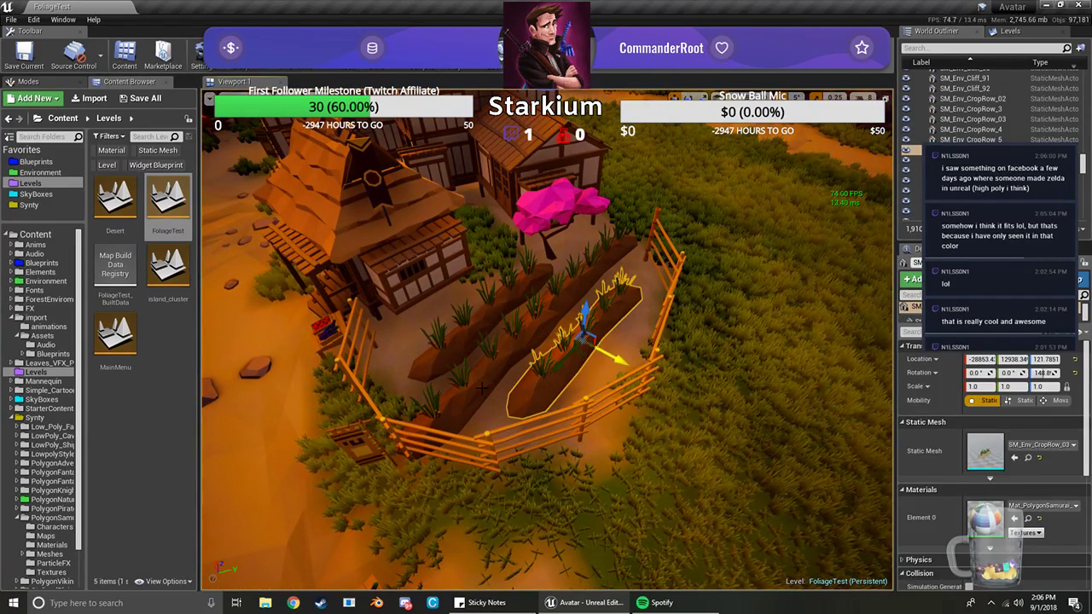
{"action": "left_click", "coordinate": [602, 277], "text": "ctrl"}
{"action": "left_click", "coordinate": [472, 329], "text": "ctrl"}
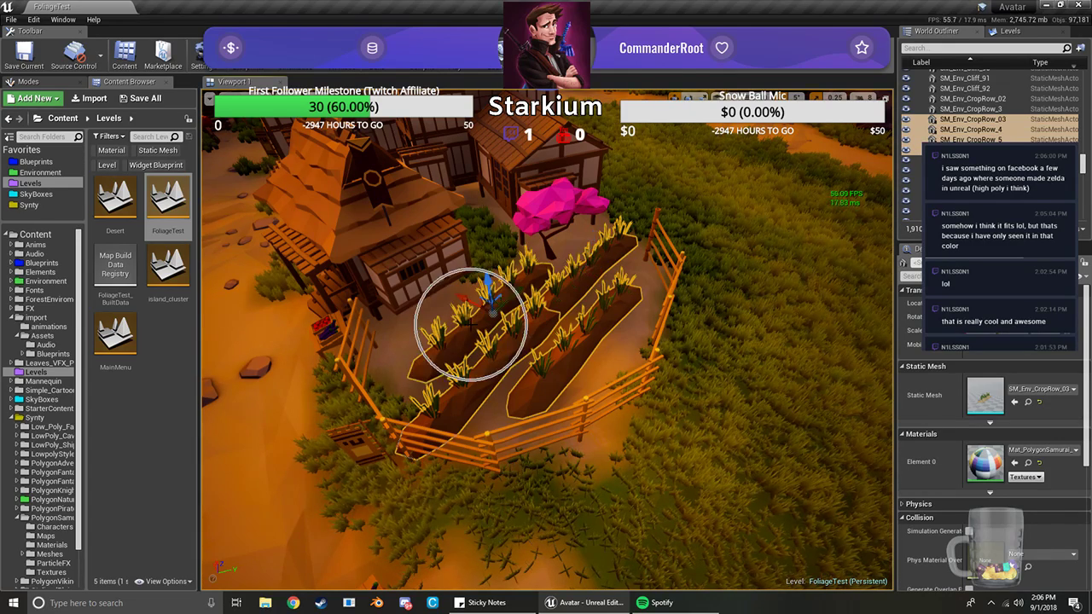
{"action": "left_click_drag", "start_coordinate": [486, 279], "coordinate": [485, 286]}
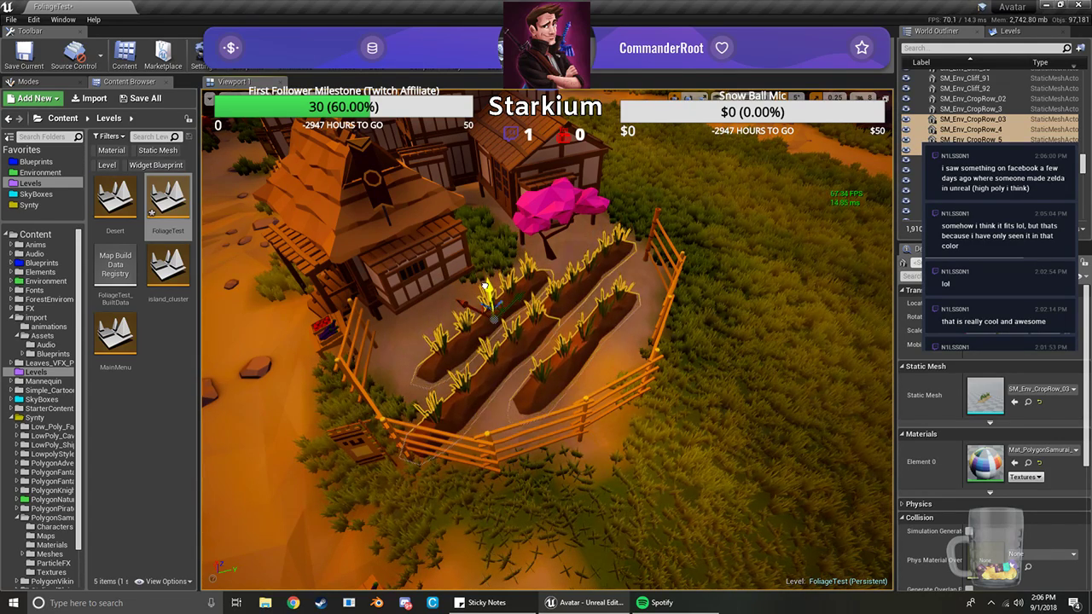
{"action": "key", "text": "Escape"}
Select three crop rows in the fenced village garden, shift them slightly along their length towards the pink tree side, and deselect them
{"action": "right_click_drag", "start_coordinate": [485, 286], "coordinate": [845, 282]}
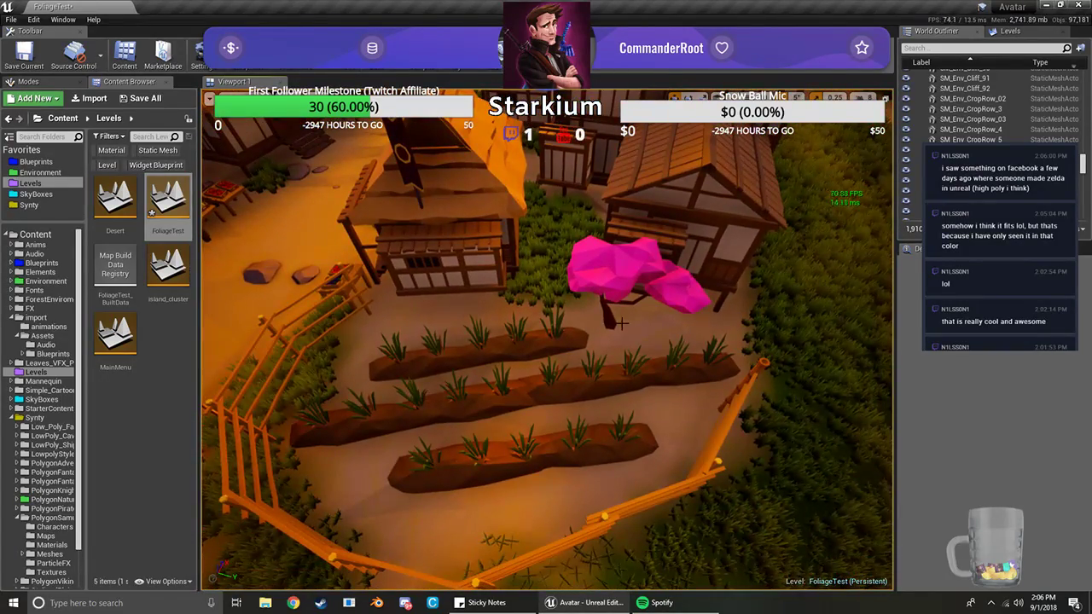
{"action": "left_click", "coordinate": [444, 460]}
{"action": "left_click", "coordinate": [474, 416], "text": "ctrl"}
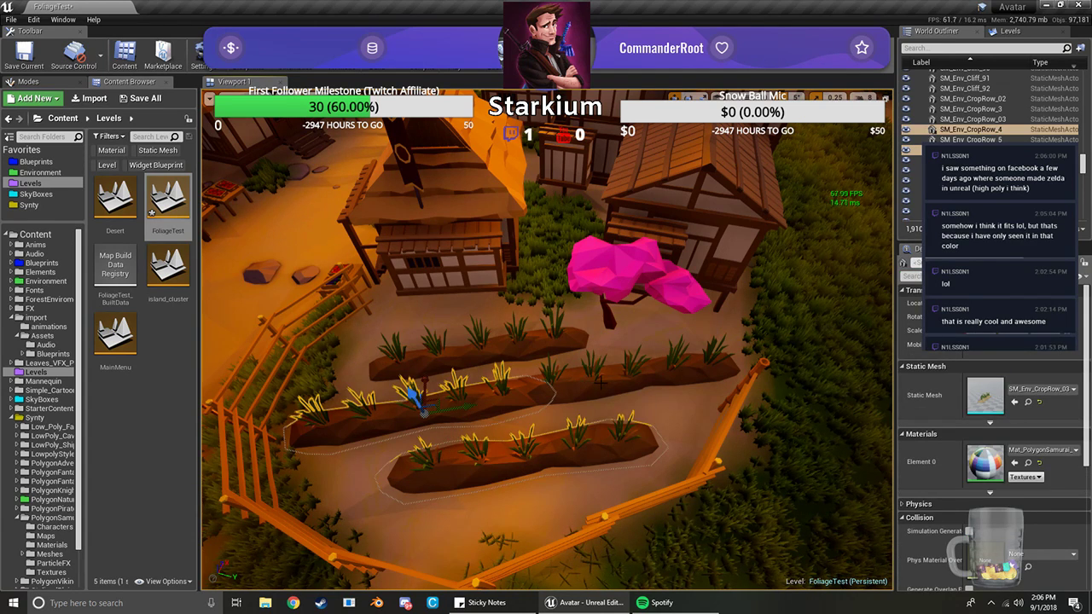
{"action": "left_click", "coordinate": [526, 349], "text": "ctrl"}
{"action": "left_click_drag", "start_coordinate": [526, 350], "coordinate": [539, 347]}
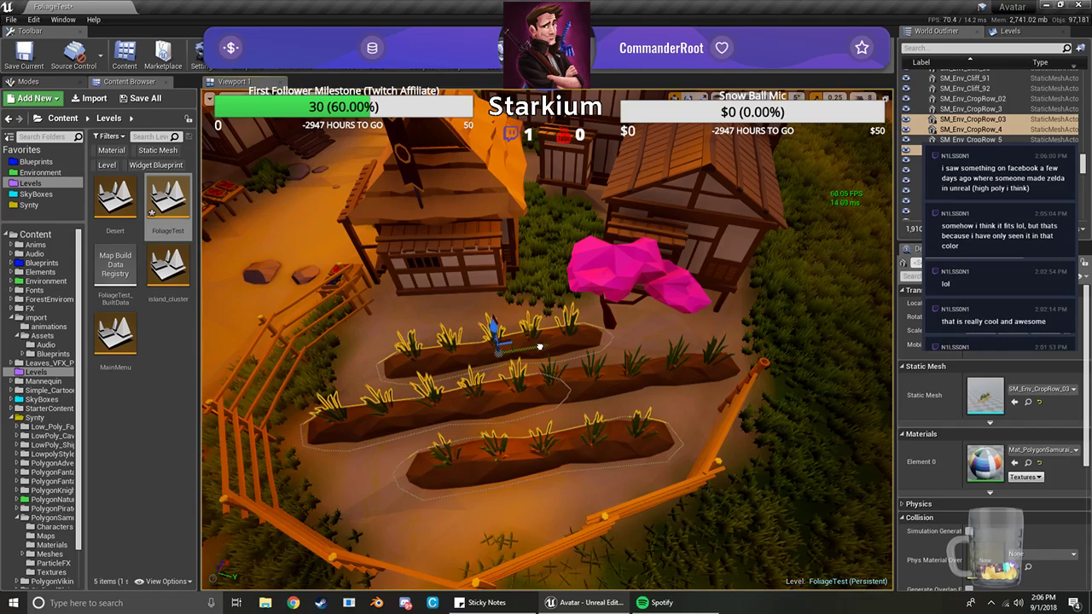
{"action": "key", "text": "Escape"}
Save the modified FoliageTest level
{"action": "right_click_drag", "start_coordinate": [547, 347], "coordinate": [597, 256]}
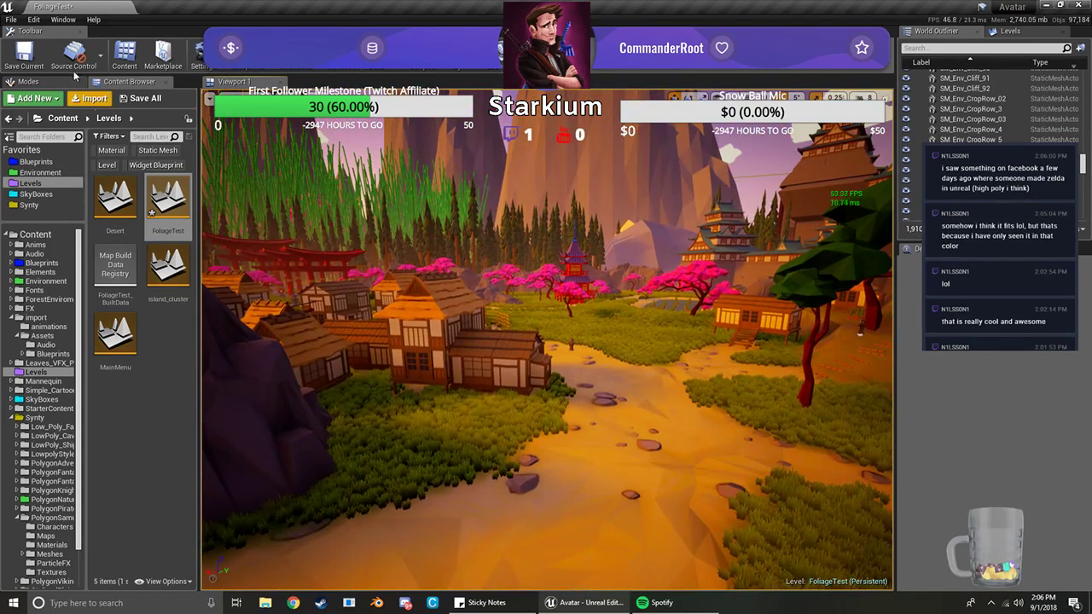
{"action": "left_click", "coordinate": [11, 18]}
{"action": "left_click", "coordinate": [52, 115]}
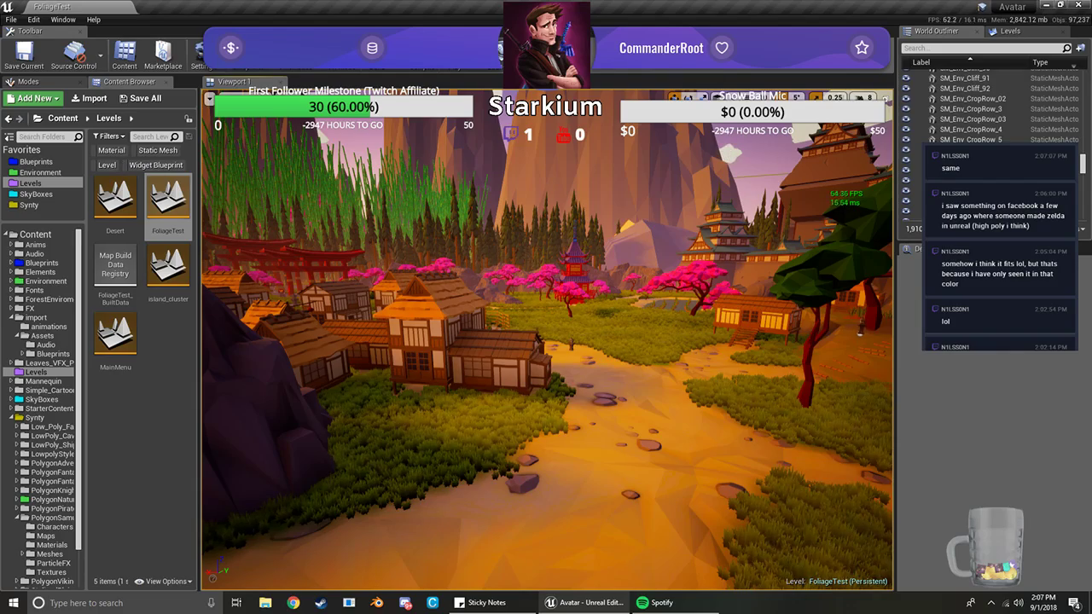
{"action": "key", "text": "w"}
{"action": "right_click_drag", "start_coordinate": [580, 232], "coordinate": [580, 232]}
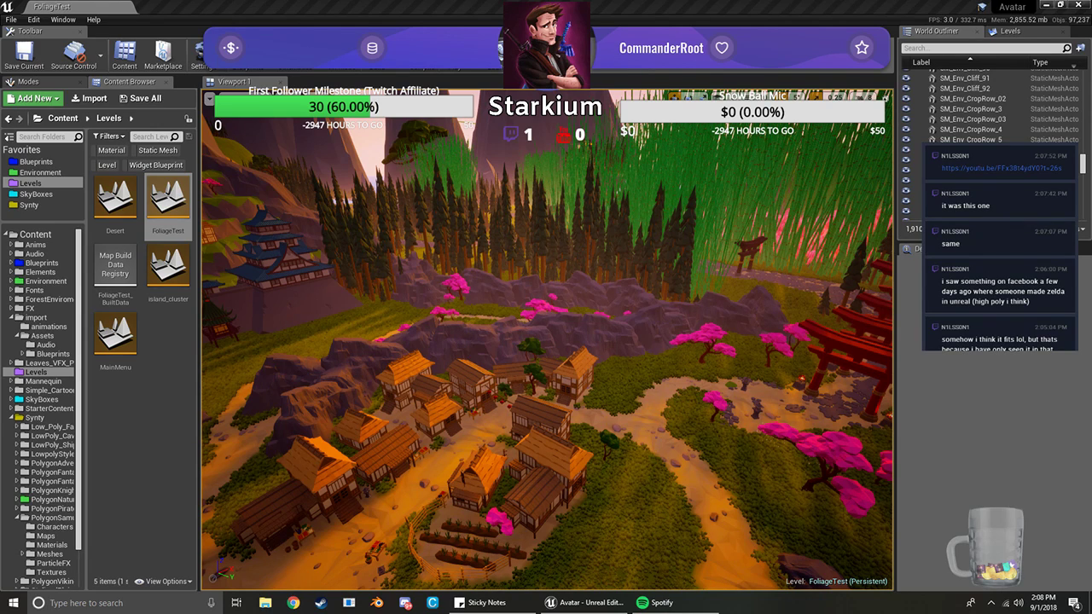
{"action": "key", "text": "alt+Tab"}
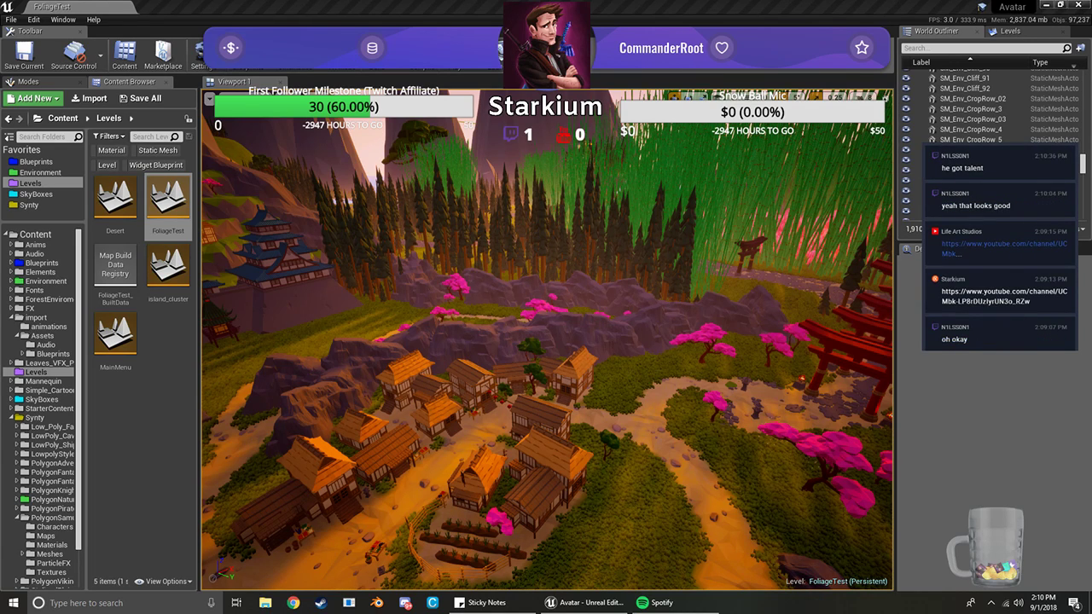
Select the sky actor above the FoliageTest mountains and open its Clouds settings
{"action": "right_click_drag", "start_coordinate": [528, 264], "coordinate": [542, 178]}
{"action": "right_click_drag", "start_coordinate": [678, 220], "coordinate": [567, 234]}
{"action": "right_click", "coordinate": [606, 288]}
{"action": "left_click", "coordinate": [597, 201]}
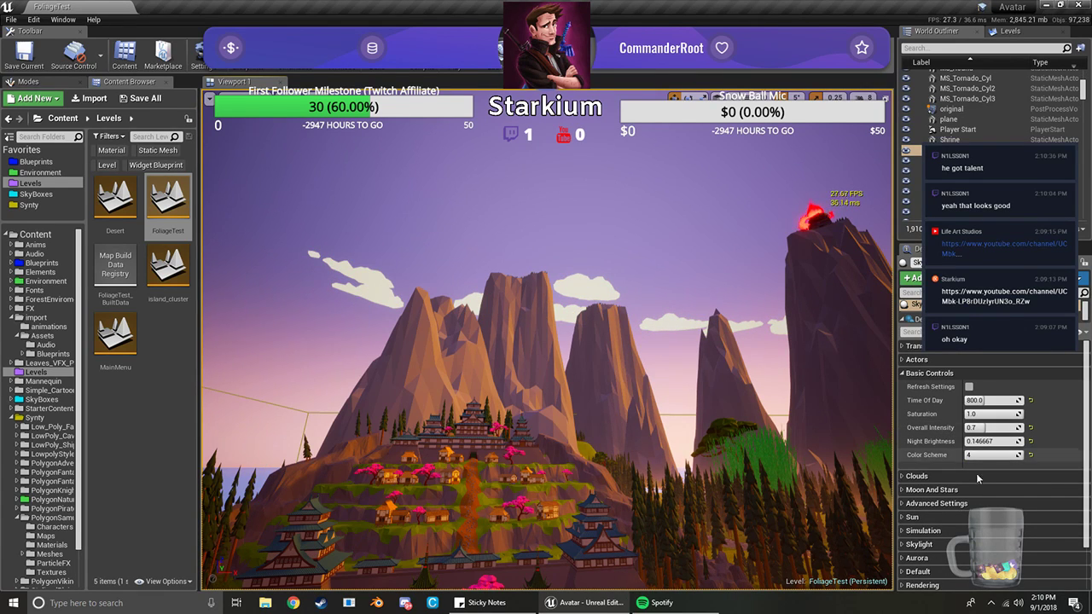
{"action": "scroll", "coordinate": [944, 463], "scroll_direction": "down", "scroll_amount": 1}
{"action": "scroll", "coordinate": [944, 463], "scroll_direction": "down", "scroll_amount": 2}
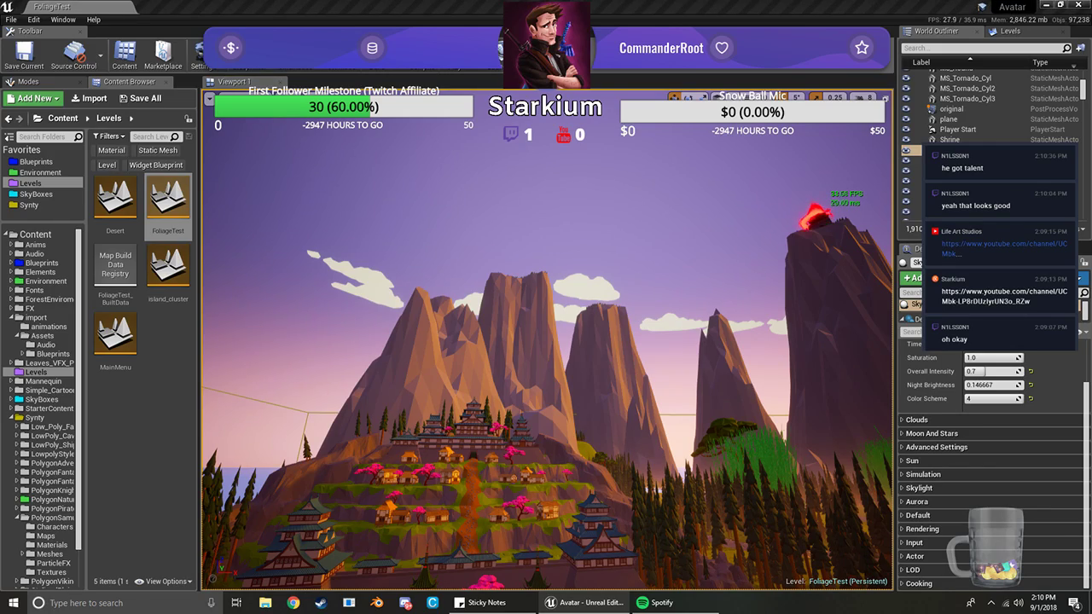
{"action": "key", "text": "super+d"}
{"action": "key", "text": "super+d"}
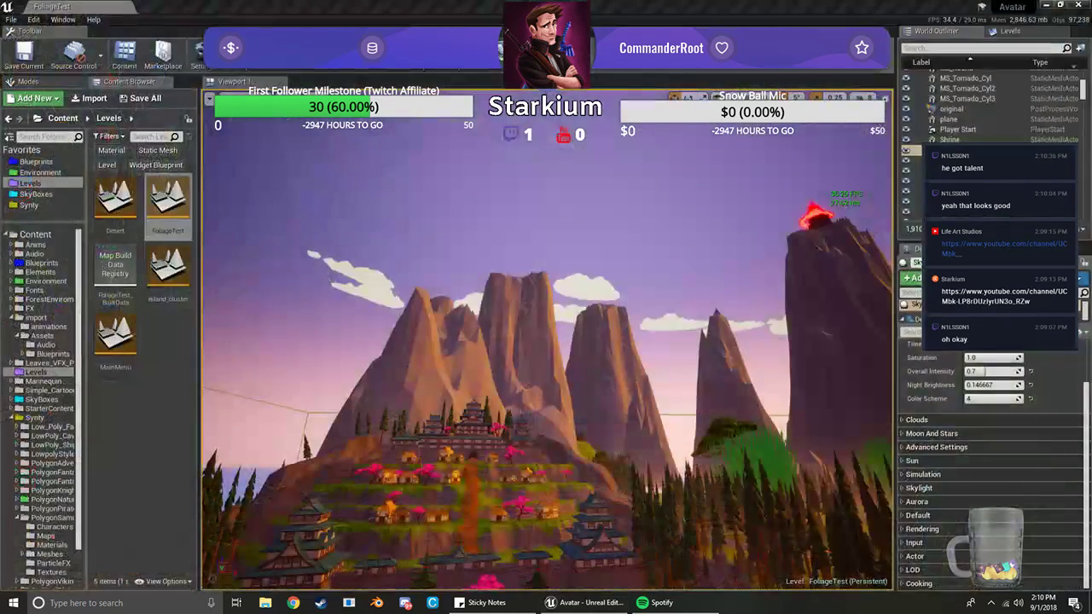
{"action": "left_click", "coordinate": [931, 345]}
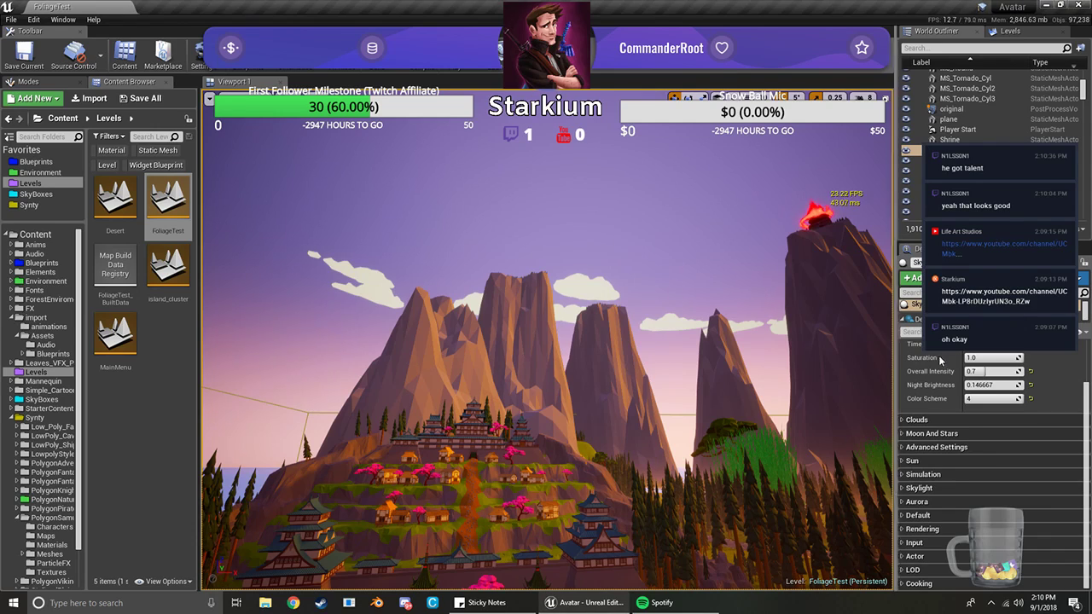
{"action": "left_click", "coordinate": [902, 422]}
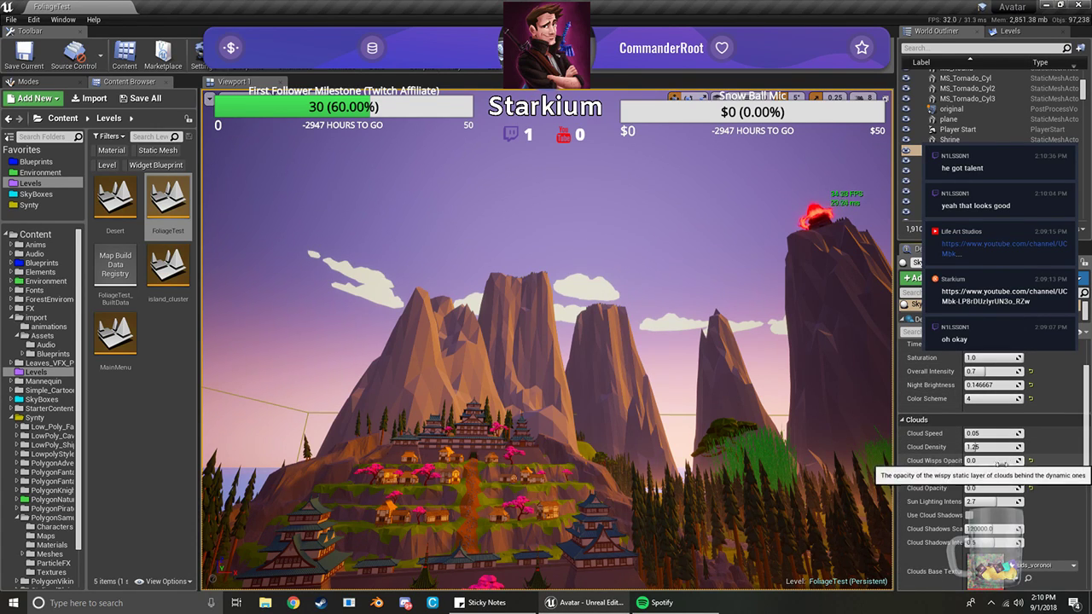
Set the sky's Cloud Wisps Opacity to 1.0 and inspect the sky around the mountains
{"action": "left_click_drag", "start_coordinate": [1005, 458], "coordinate": [1012, 458]}
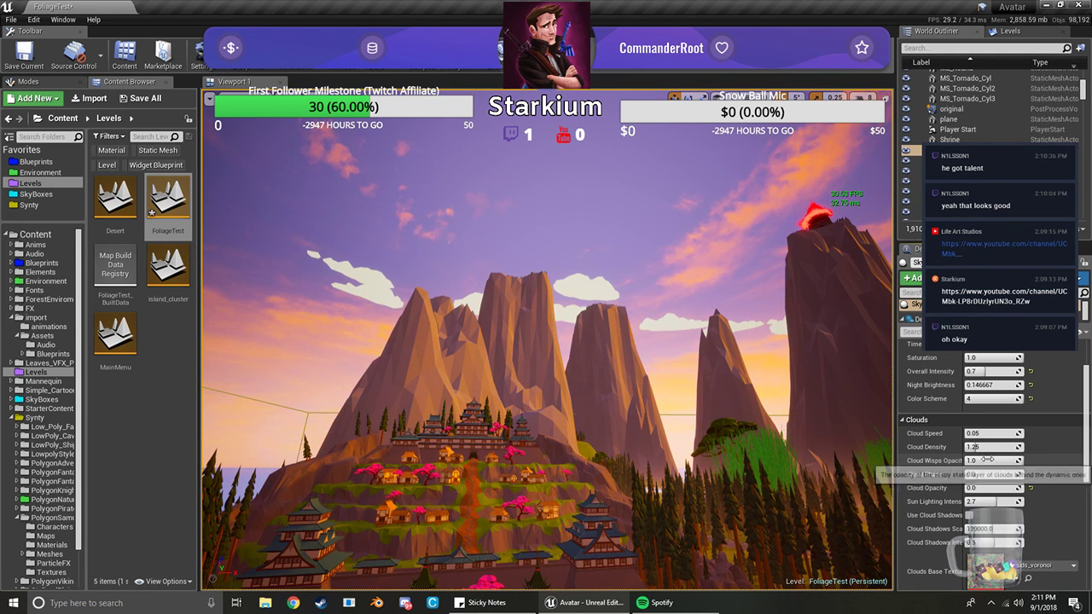
{"action": "right_click_drag", "start_coordinate": [624, 333], "coordinate": [846, 307]}
{"action": "right_click_drag", "start_coordinate": [546, 341], "coordinate": [887, 324]}
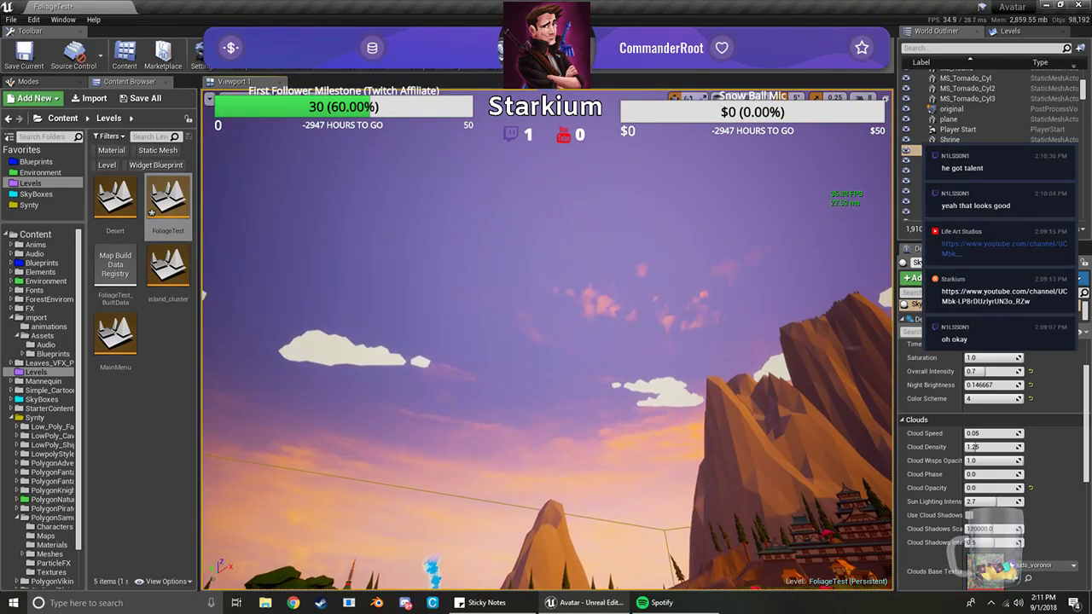
Try a Cloud Density of 6.5 on the sky, inspect the landscape, and reset the density to its default
{"action": "left_click_drag", "start_coordinate": [973, 447], "coordinate": [904, 445]}
{"action": "left_click_drag", "start_coordinate": [978, 447], "coordinate": [1023, 447]}
{"action": "right_click_drag", "start_coordinate": [660, 380], "coordinate": [852, 384]}
{"action": "right_click_drag", "start_coordinate": [597, 375], "coordinate": [819, 390]}
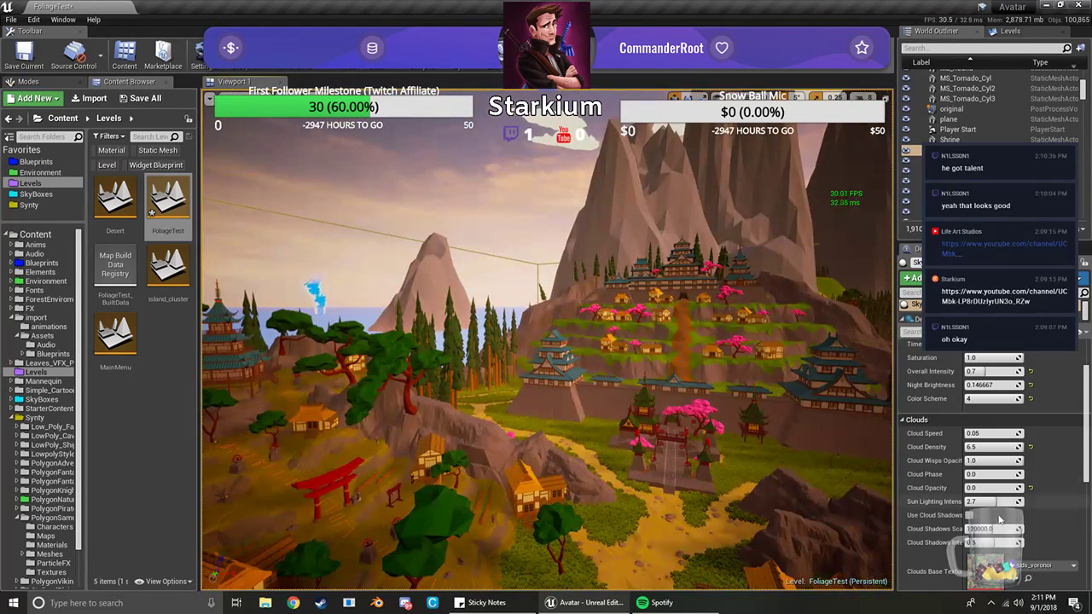
{"action": "left_click", "coordinate": [1030, 447]}
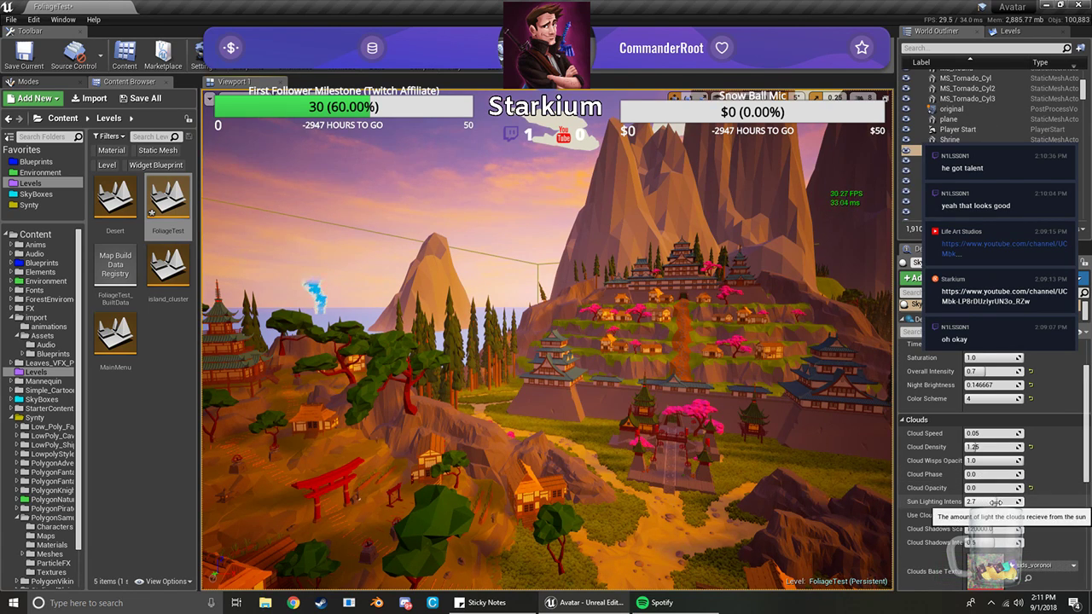
Set the sky's Cloud Opacity to 1.0 and inspect the dynamic clouds overhead
{"action": "left_click_drag", "start_coordinate": [982, 488], "coordinate": [1025, 487]}
{"action": "right_click_drag", "start_coordinate": [648, 375], "coordinate": [608, 256]}
{"action": "right_click_drag", "start_coordinate": [502, 344], "coordinate": [516, 337]}
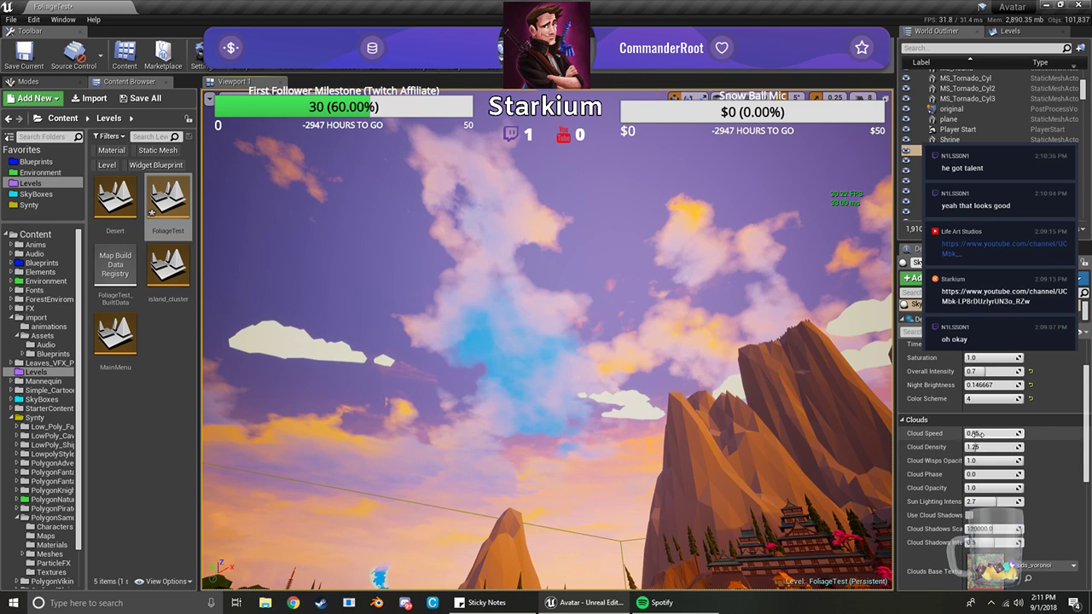
Set the sky's Cloud Wisps Opacity to 0.0 and inspect the clouds over the sea and cliff
{"action": "left_click_drag", "start_coordinate": [983, 461], "coordinate": [962, 462]}
{"action": "right_click_drag", "start_coordinate": [727, 424], "coordinate": [1033, 435]}
{"action": "key", "text": "e"}
{"action": "right_click_drag", "start_coordinate": [887, 435], "coordinate": [818, 434]}
{"action": "scroll", "coordinate": [987, 381], "scroll_direction": "up", "scroll_amount": 2}
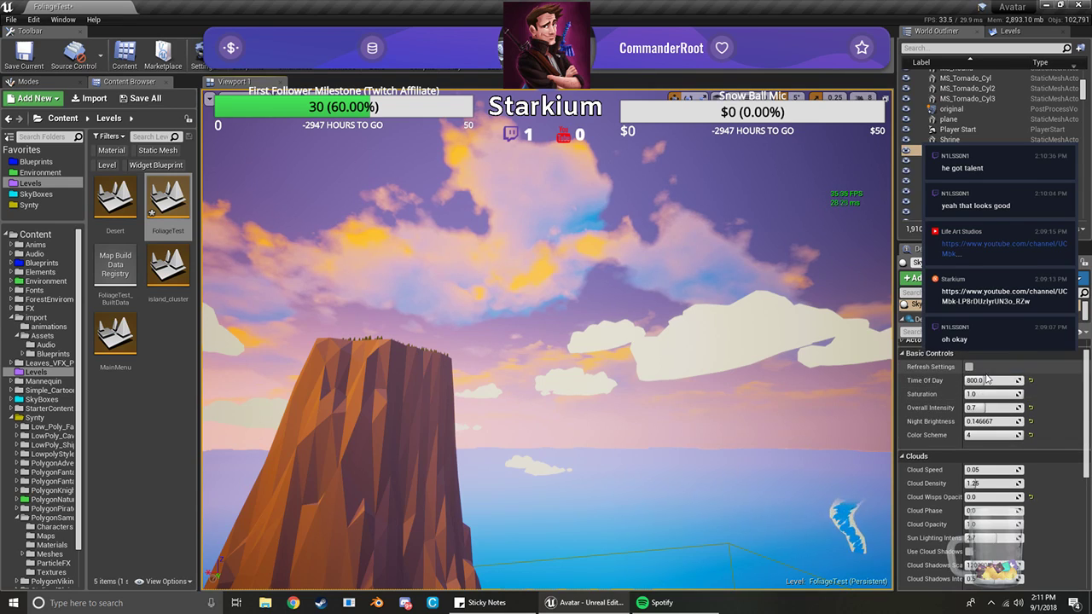
{"action": "scroll", "coordinate": [990, 435], "scroll_direction": "down", "scroll_amount": 1}
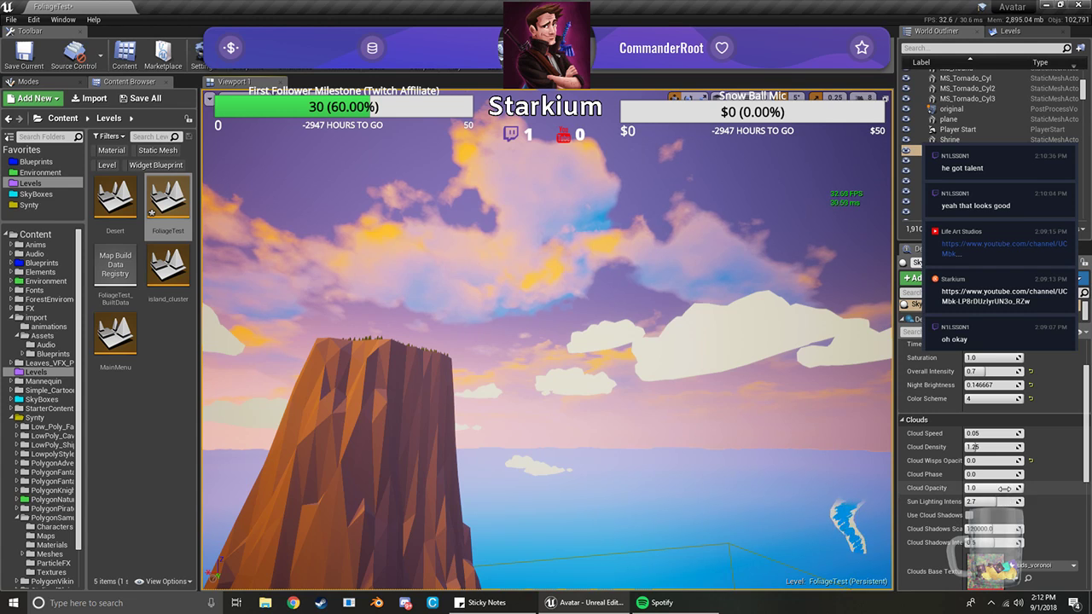
Set the sky's Cloud Opacity to 0.0 and inspect the sky above the castle and hillside village
{"action": "left_click_drag", "start_coordinate": [1001, 487], "coordinate": [968, 487]}
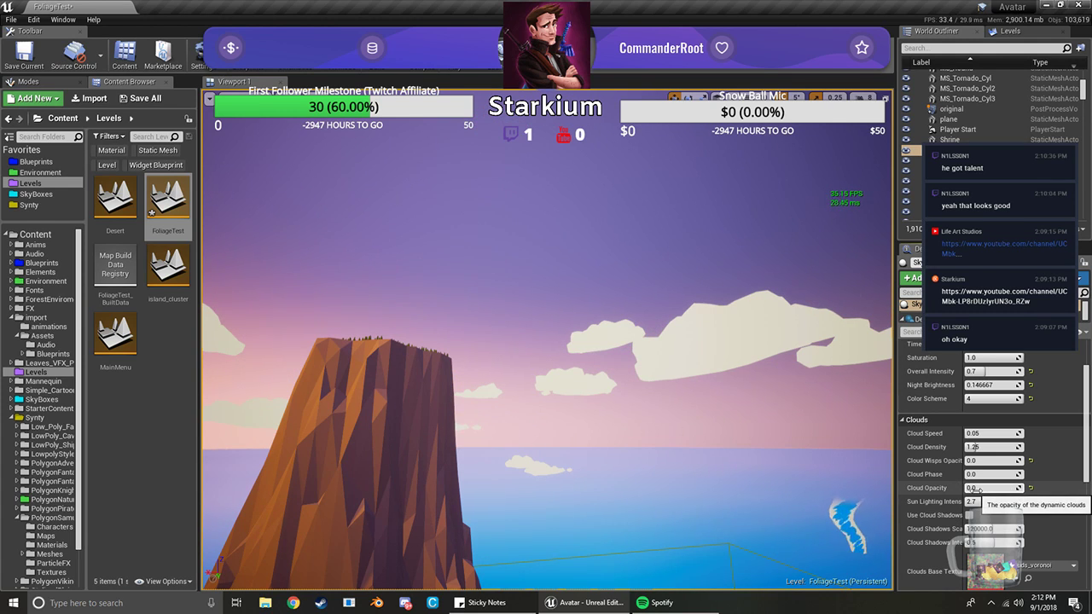
{"action": "right_click_drag", "start_coordinate": [699, 310], "coordinate": [796, 341]}
{"action": "key", "text": "s"}
{"action": "key", "text": "w"}
{"action": "right_click_drag", "start_coordinate": [600, 292], "coordinate": [568, 294]}
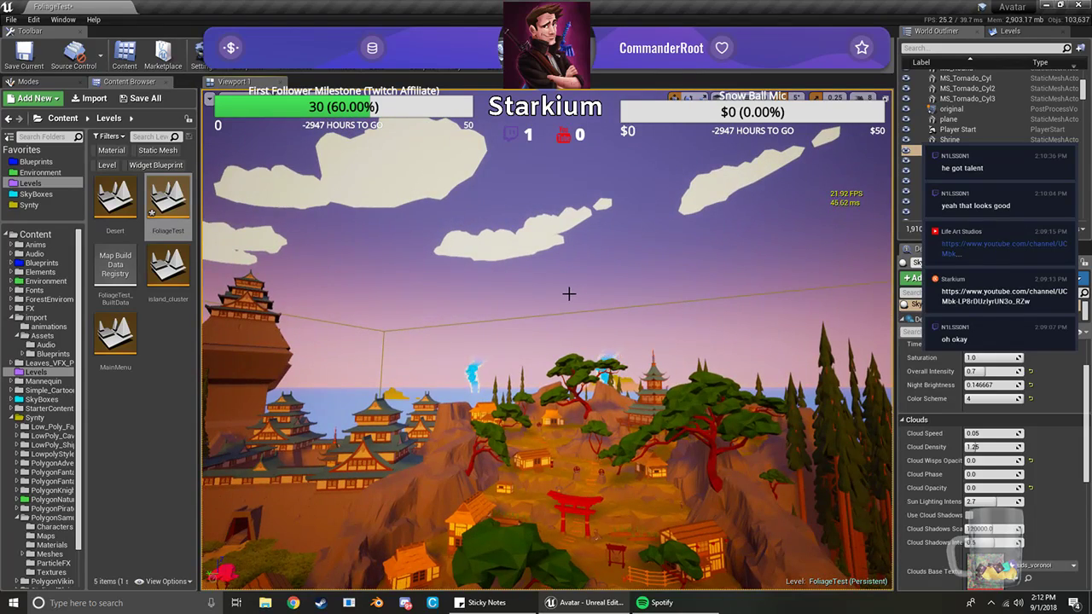
Deselect the sky actor and save the FoliageTest level with the cloud settings
{"action": "key", "text": "Escape"}
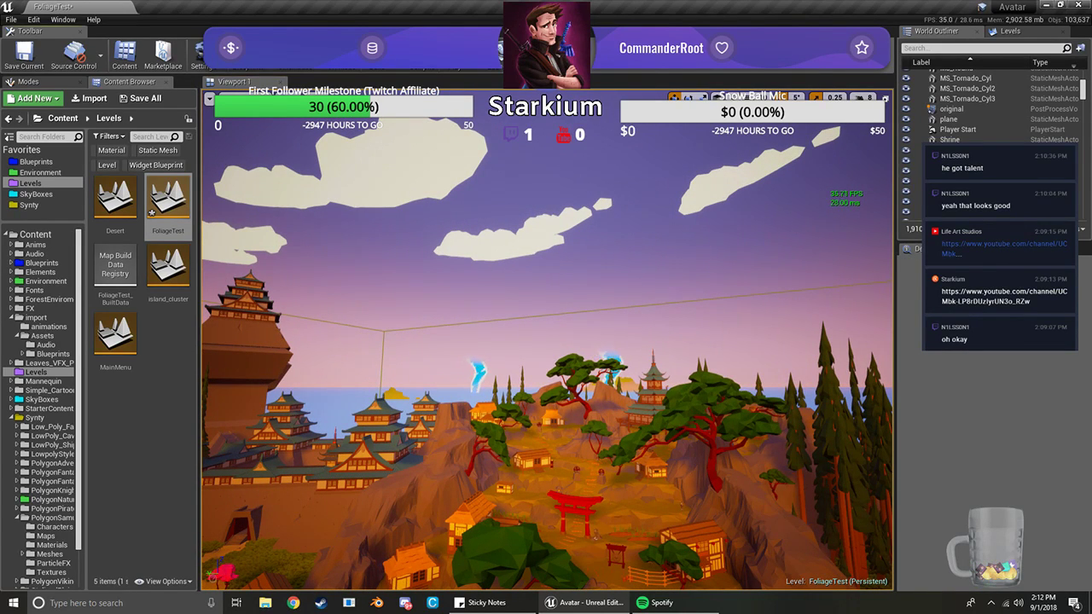
{"action": "left_click", "coordinate": [12, 19]}
{"action": "left_click", "coordinate": [38, 120]}
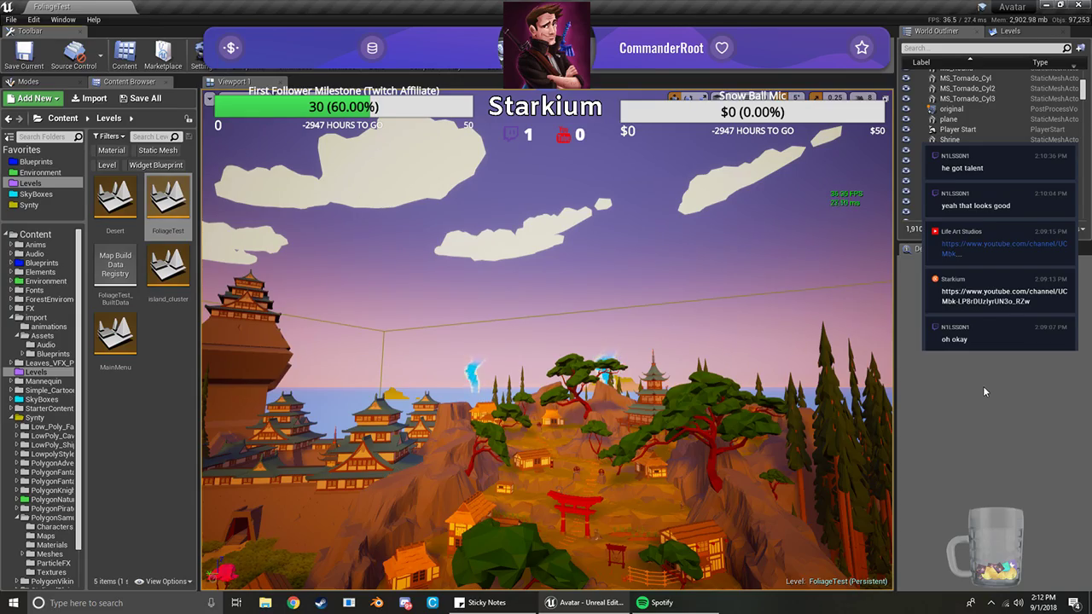
Fly over the village, conifer forest and red torii gates, and examine the lake with its covered bridges
{"action": "right_click_drag", "start_coordinate": [565, 286], "coordinate": [901, 294]}
{"action": "key", "text": "s"}
{"action": "key", "text": "w"}
{"action": "key", "text": "e"}
{"action": "key", "text": "s"}
{"action": "key", "text": "w"}
{"action": "key", "text": "w"}
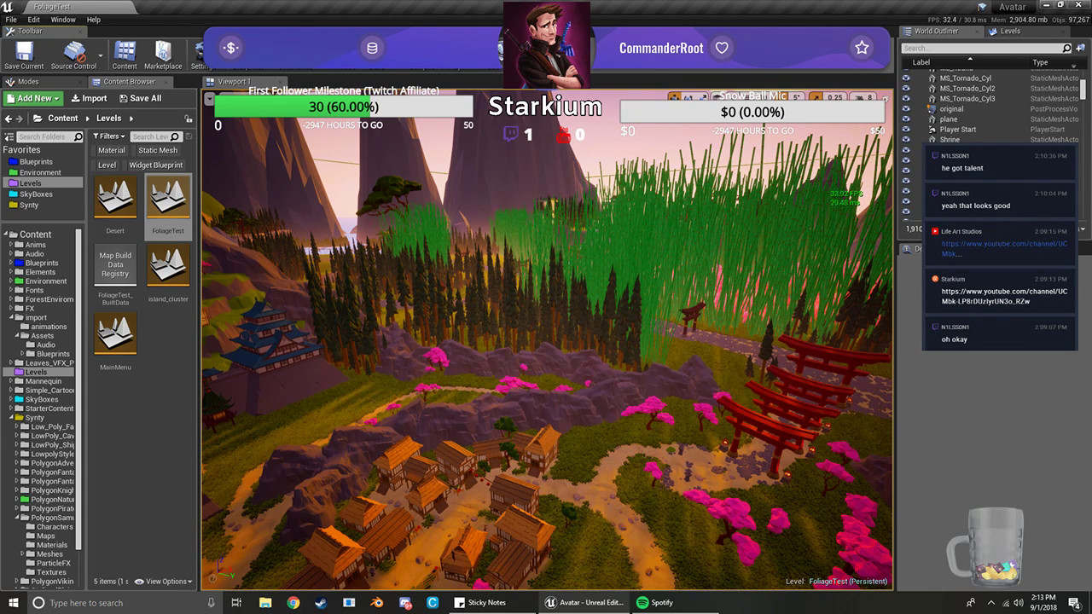
{"action": "right_click_drag", "start_coordinate": [616, 123], "coordinate": [783, 128]}
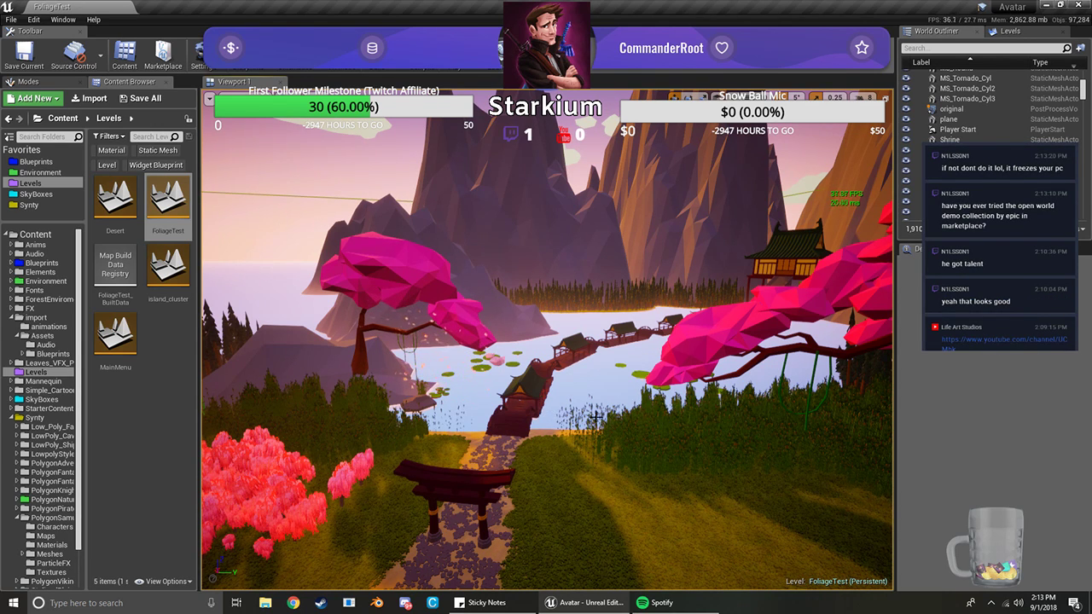
Examine the bamboo groves, pink flower fields and conifers along the torii-lined stone path
{"action": "right_click_drag", "start_coordinate": [584, 404], "coordinate": [785, 403]}
{"action": "key", "text": "w"}
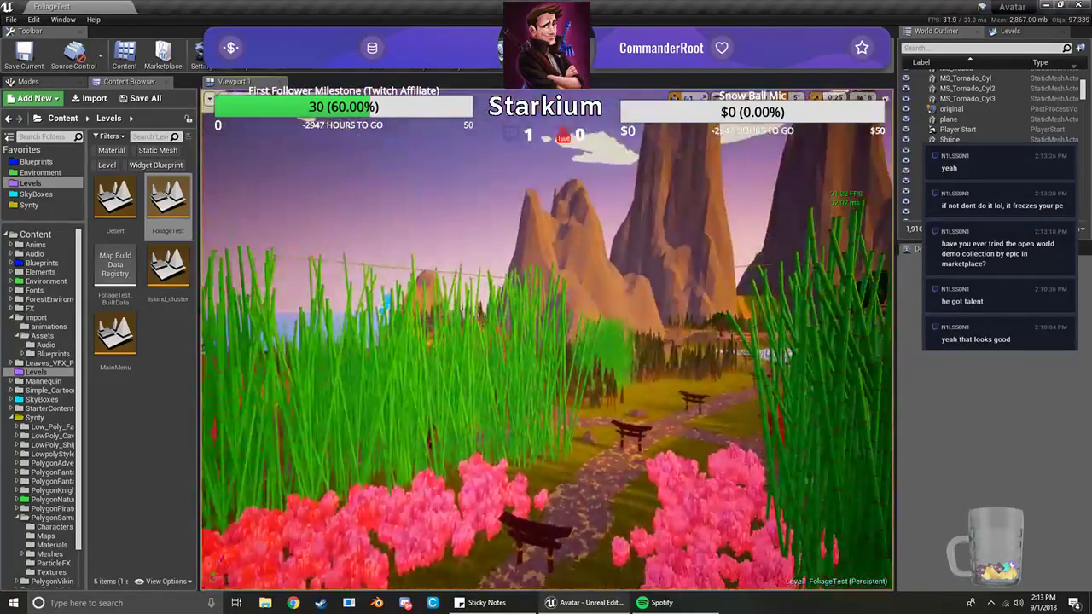
{"action": "key", "text": "w"}
{"action": "right_click_drag", "start_coordinate": [547, 341], "coordinate": [426, 350]}
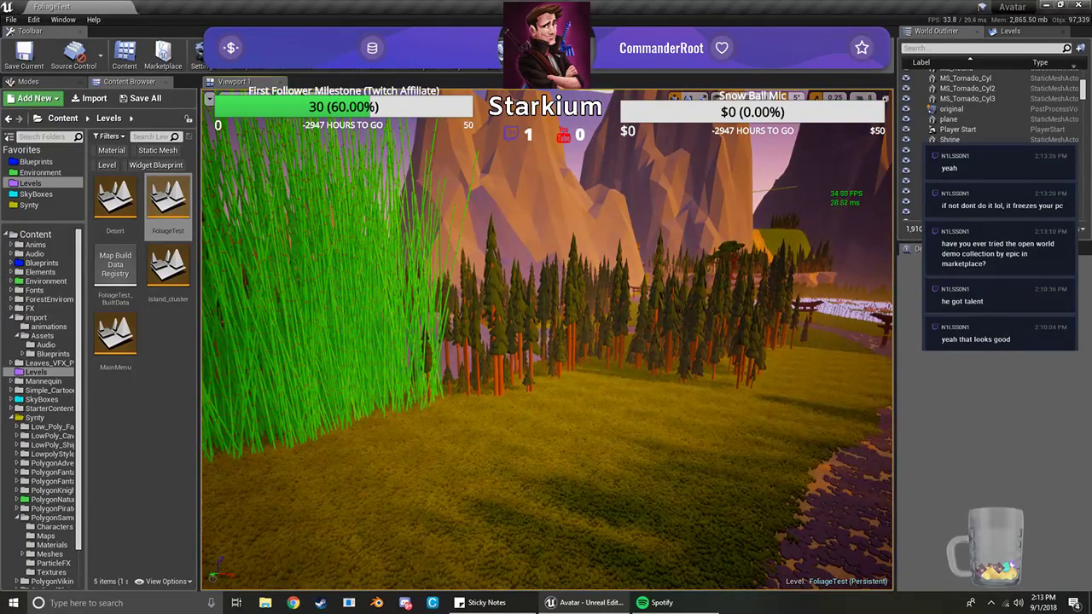
{"action": "right_click_drag", "start_coordinate": [546, 341], "coordinate": [531, 341]}
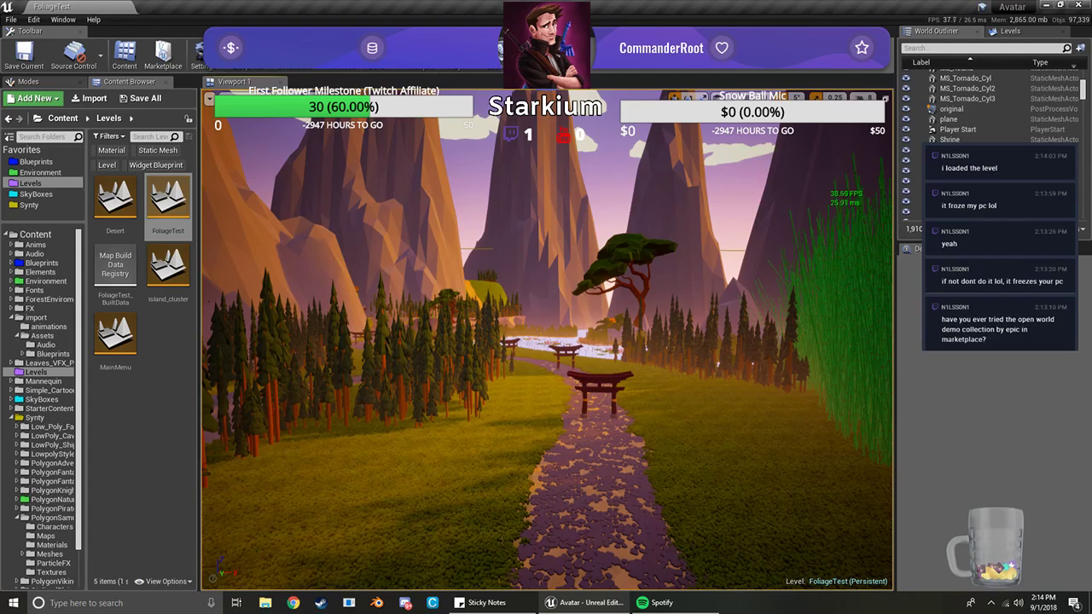
{"action": "right_click_drag", "start_coordinate": [546, 341], "coordinate": [183, 336]}
{"action": "key", "text": "w"}
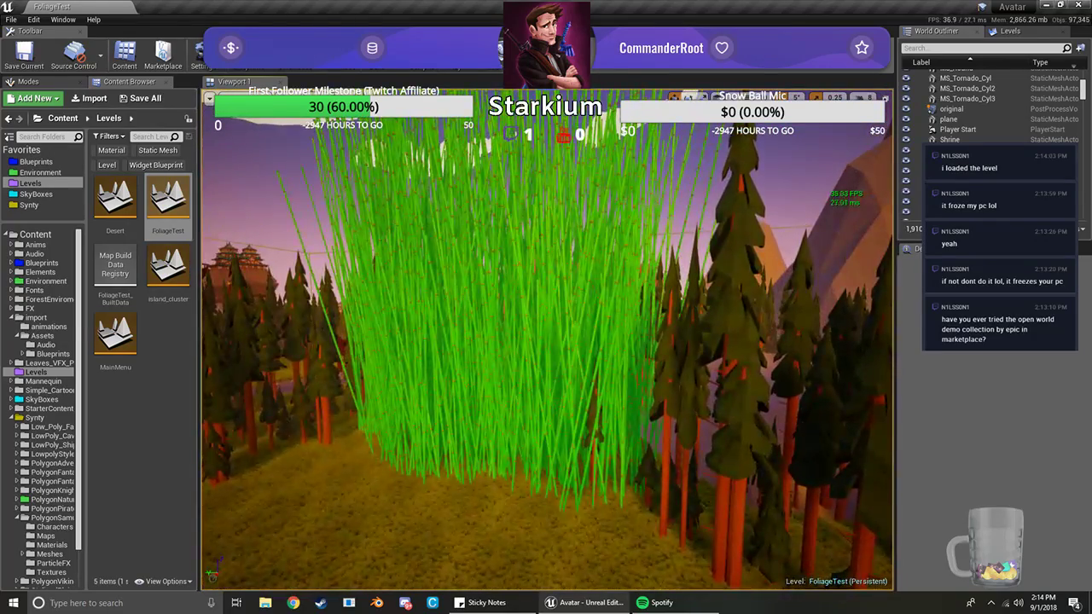
Examine the island from above, the lakeside path, the torii path junctions and the large gate at the stone ramp
{"action": "right_click_drag", "start_coordinate": [546, 341], "coordinate": [400, 341]}
{"action": "key", "text": "e"}
{"action": "key", "text": "w"}
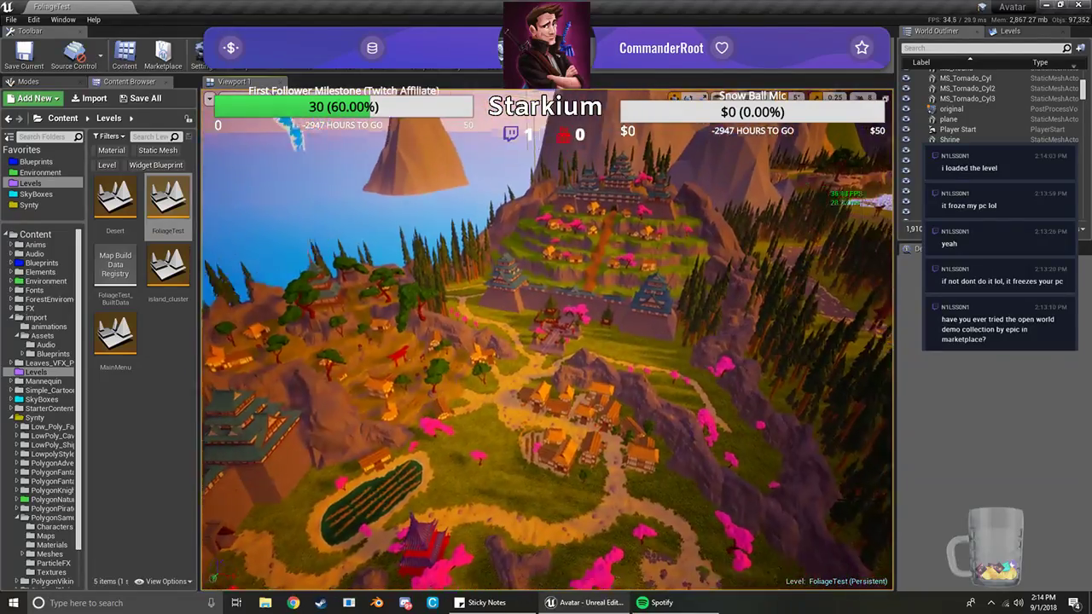
{"action": "right_click_drag", "start_coordinate": [547, 341], "coordinate": [464, 344]}
{"action": "key", "text": "w"}
{"action": "key", "text": "w"}
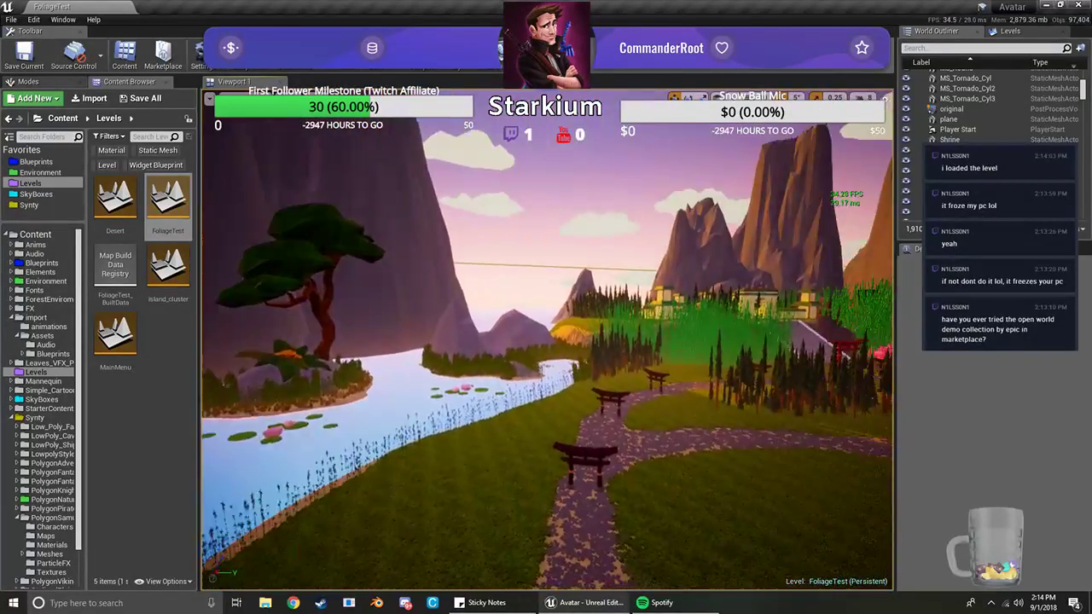
{"action": "right_click_drag", "start_coordinate": [548, 341], "coordinate": [571, 340]}
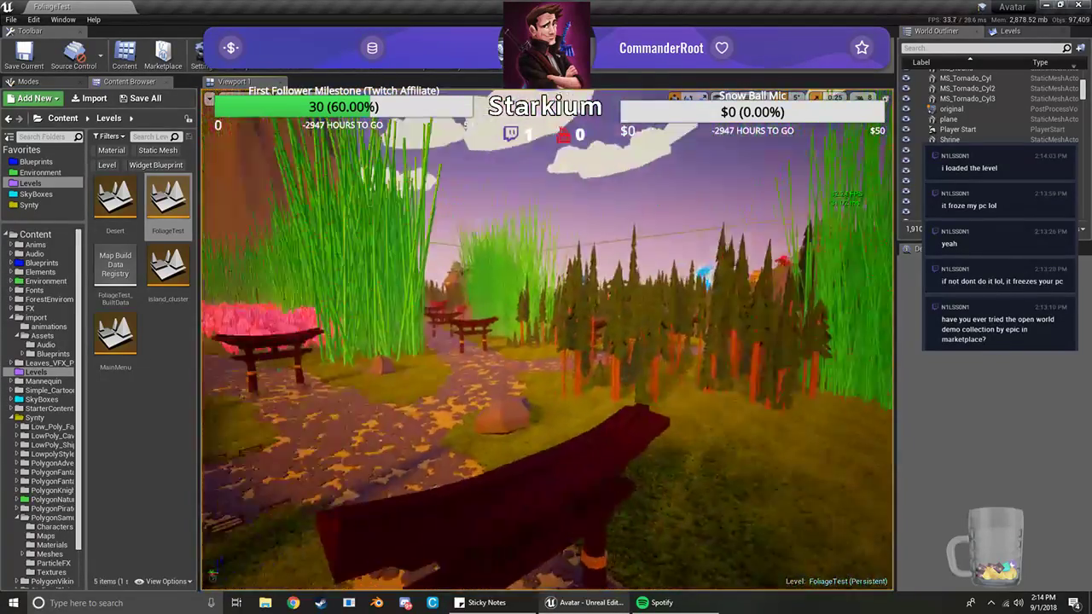
{"action": "right_click_drag", "start_coordinate": [548, 342], "coordinate": [495, 337]}
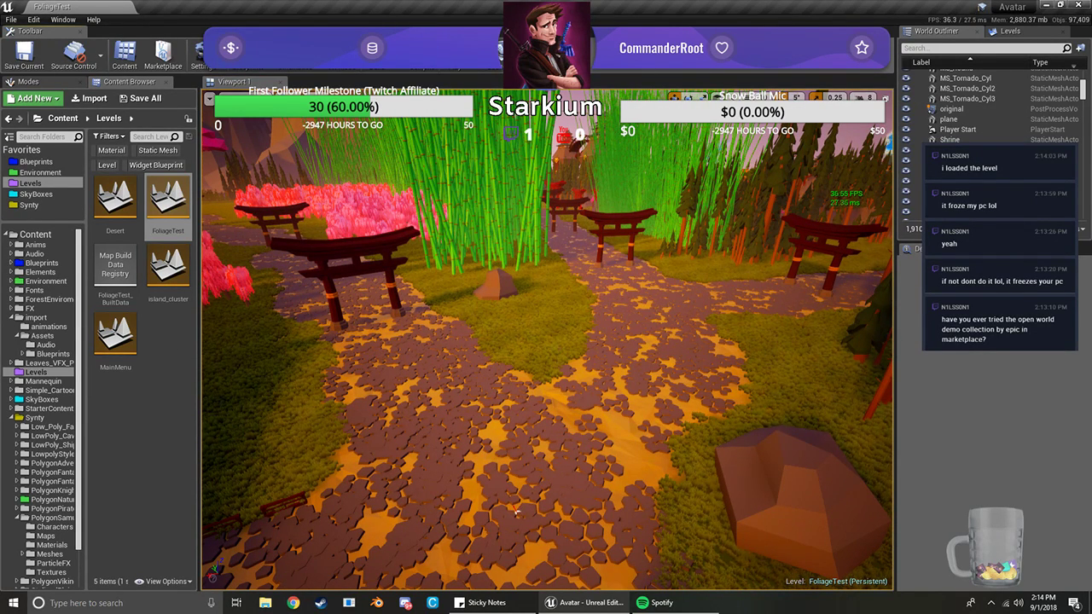
{"action": "right_click_drag", "start_coordinate": [510, 404], "coordinate": [332, 371]}
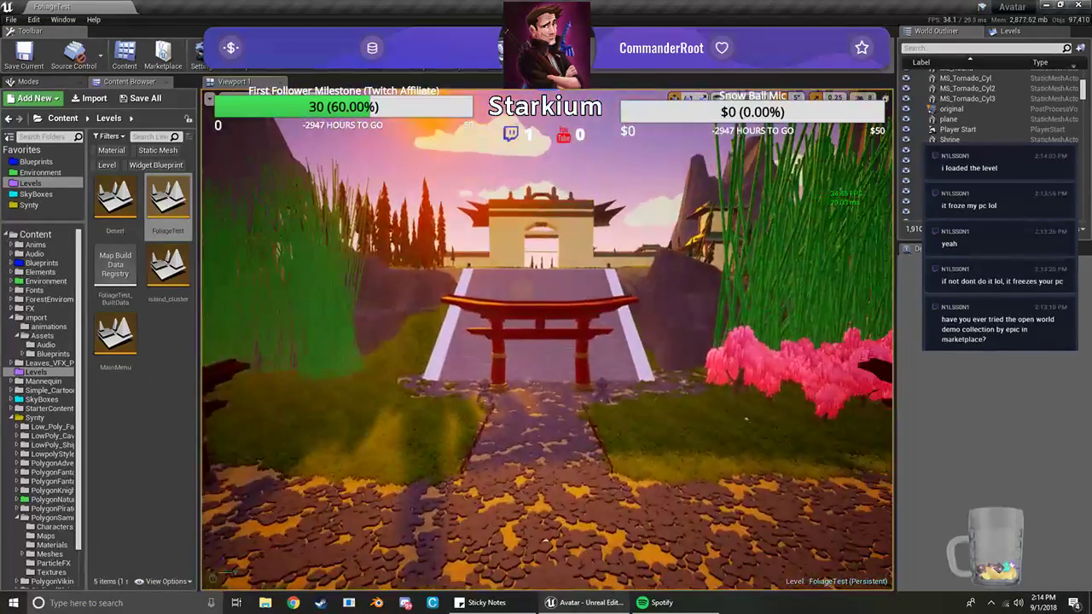
{"action": "key", "text": "w"}
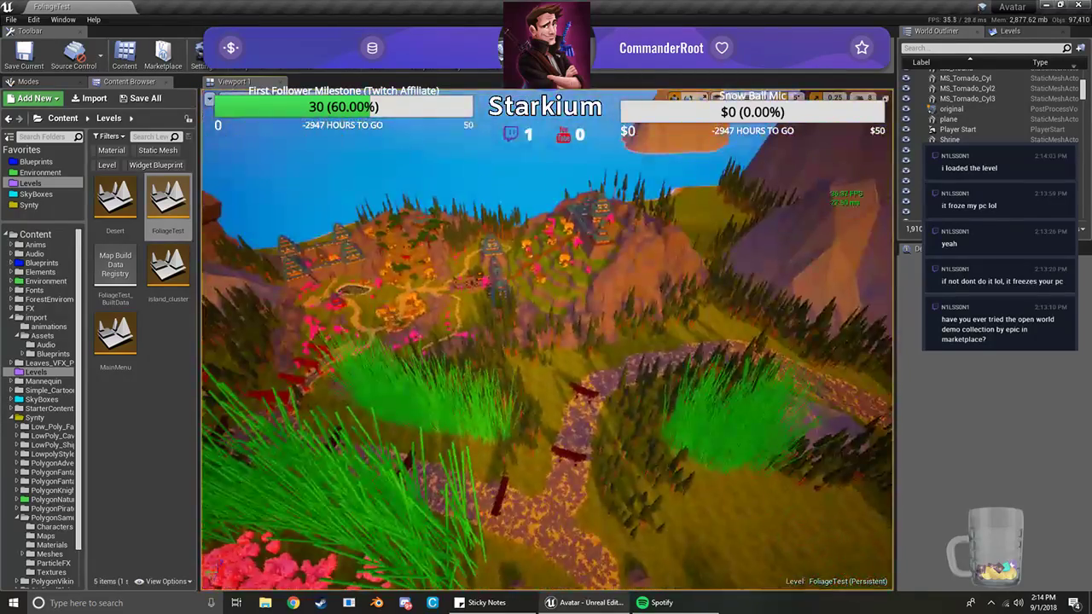
Examine the torii-lined stone path, bamboo groves and pink flower field from the air, ending at the torii gates facing the mountains
{"action": "key", "text": "w"}
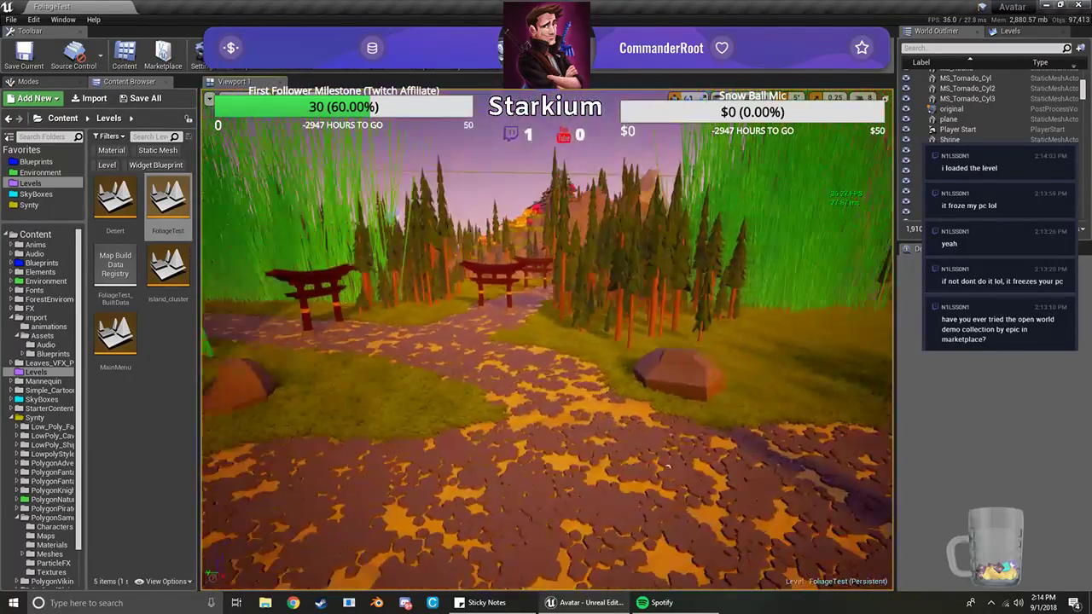
{"action": "key", "text": "d"}
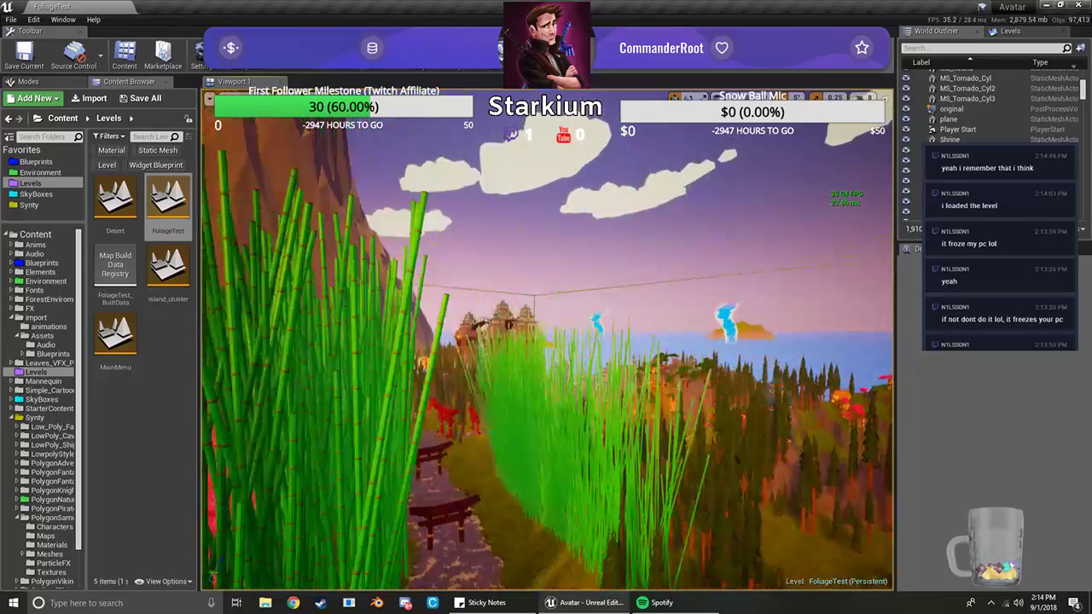
{"action": "right_click_drag", "start_coordinate": [547, 340], "coordinate": [648, 329]}
{"action": "key", "text": "w"}
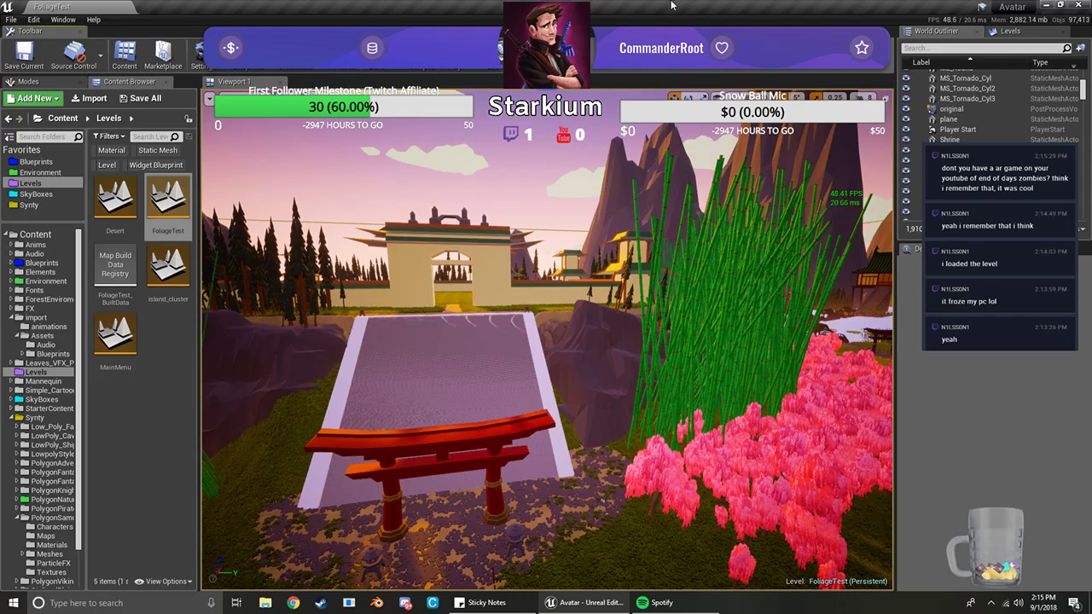
{"action": "right_click_drag", "start_coordinate": [564, 256], "coordinate": [482, 211]}
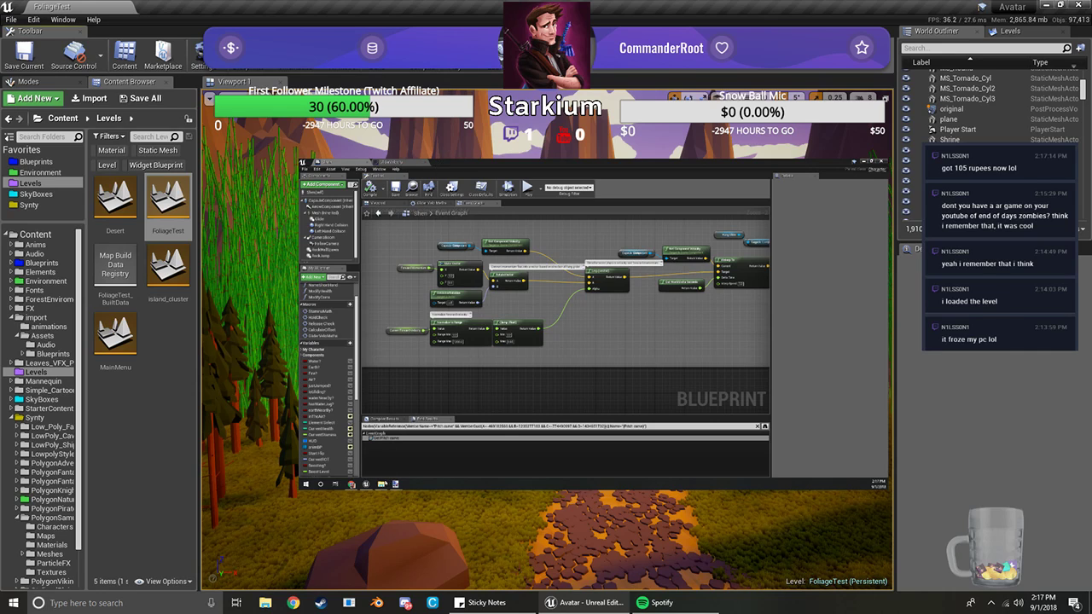
Switch to the browser and look up twitch in a new tab
{"action": "left_click", "coordinate": [352, 485]}
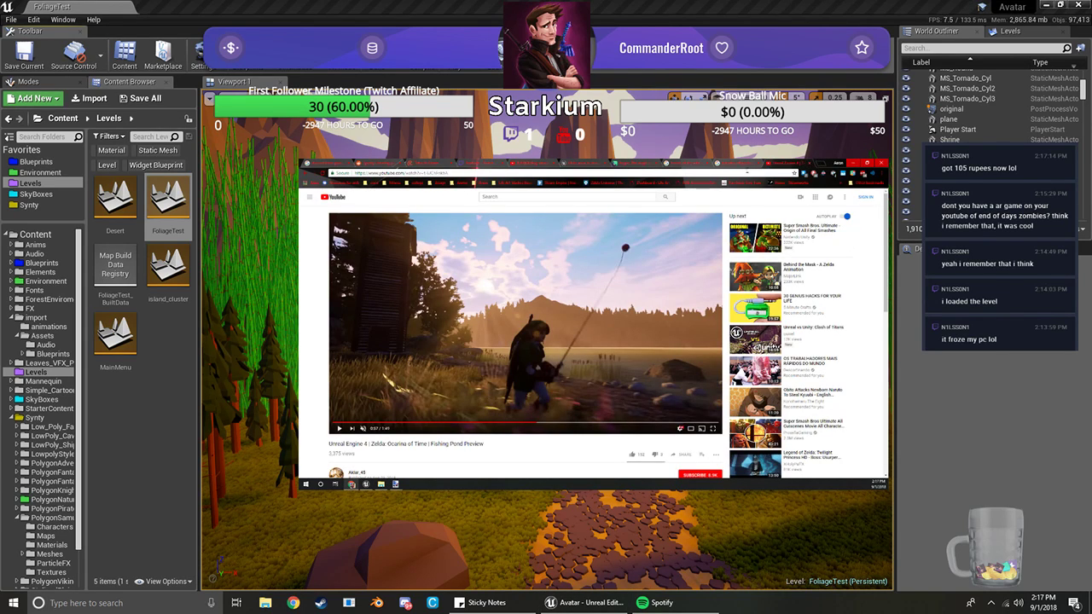
{"action": "key", "text": "ctrl+t"}
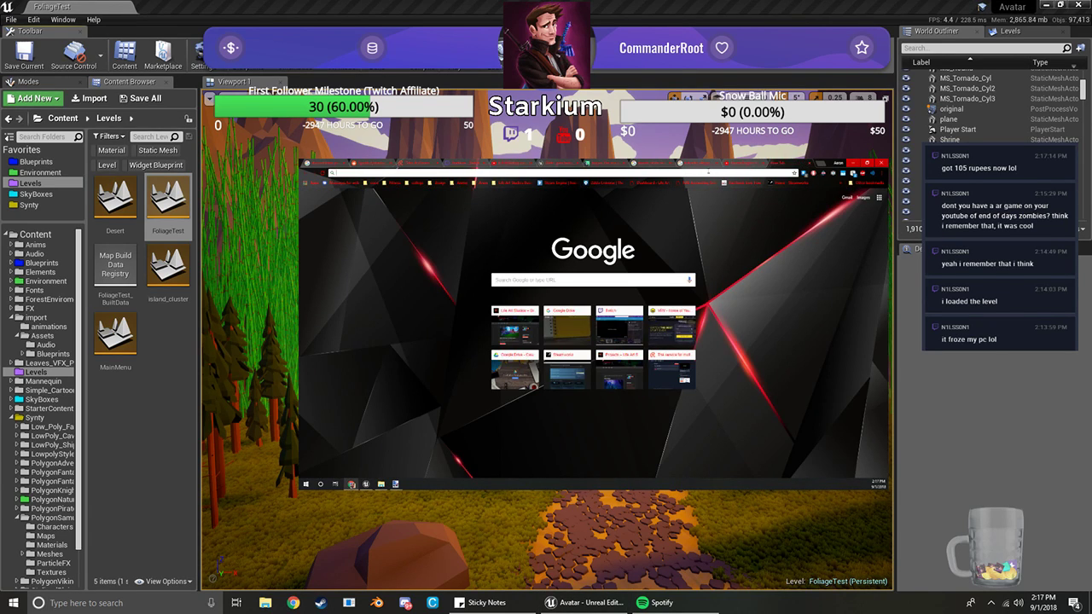
{"action": "type", "text": "twitch"}
{"action": "key", "text": "Return"}
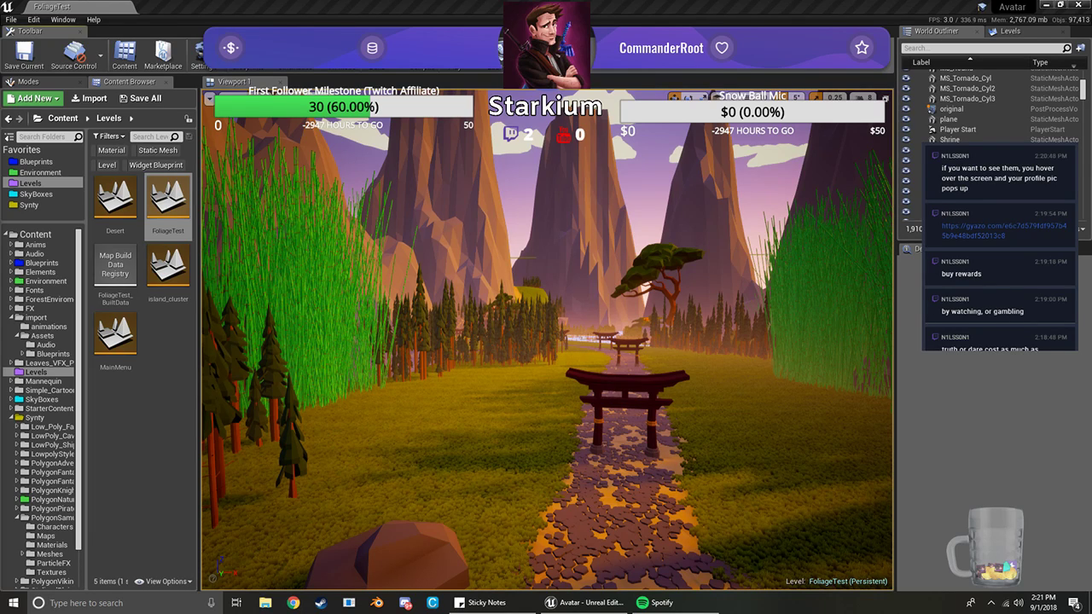
Return to the Unreal level, frame the red torii gates, start Simulate mode and expand the viewport to full screen
{"action": "left_click", "coordinate": [750, 24]}
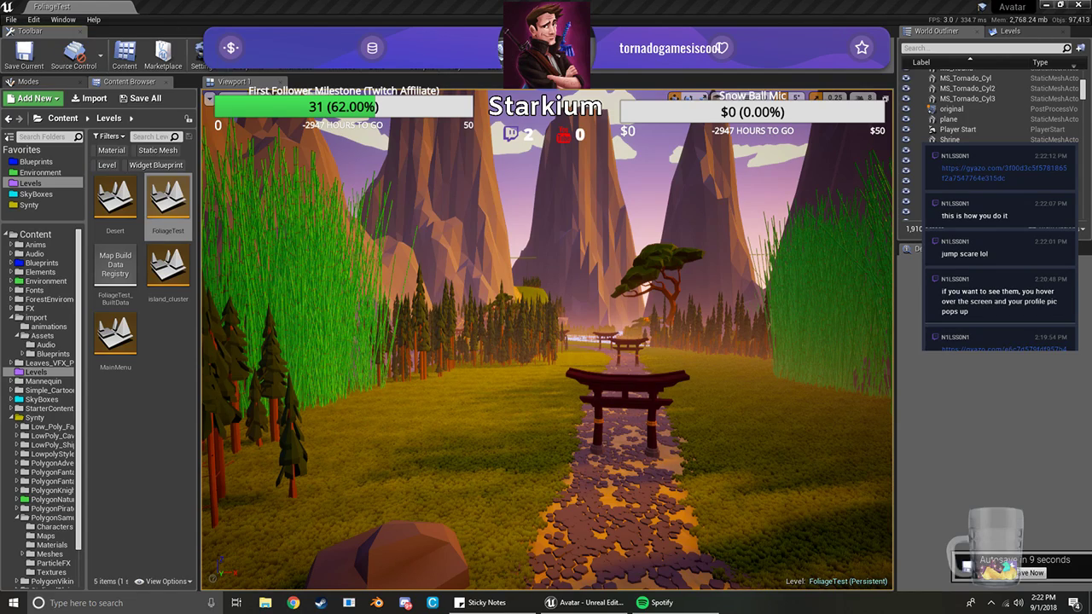
{"action": "mouse_move", "coordinate": [573, 319]}
{"action": "right_mouse_down"}
{"action": "mouse_move", "coordinate": [614, 307]}
{"action": "mouse_move", "coordinate": [571, 324]}
{"action": "right_mouse_up"}
{"action": "right_click_drag", "start_coordinate": [518, 360], "coordinate": [518, 360]}
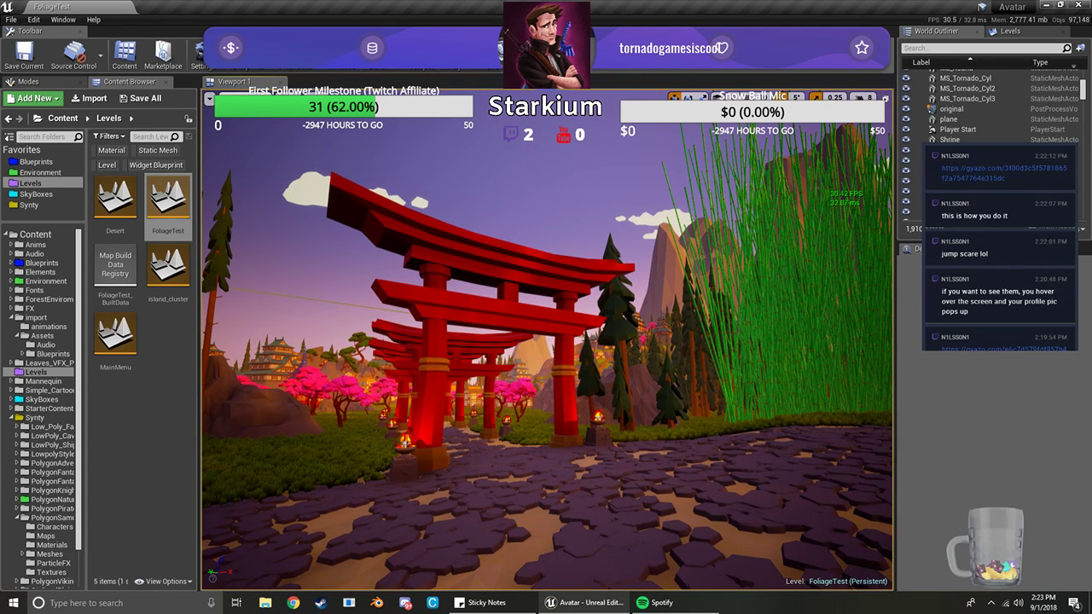
{"action": "left_click", "coordinate": [476, 56]}
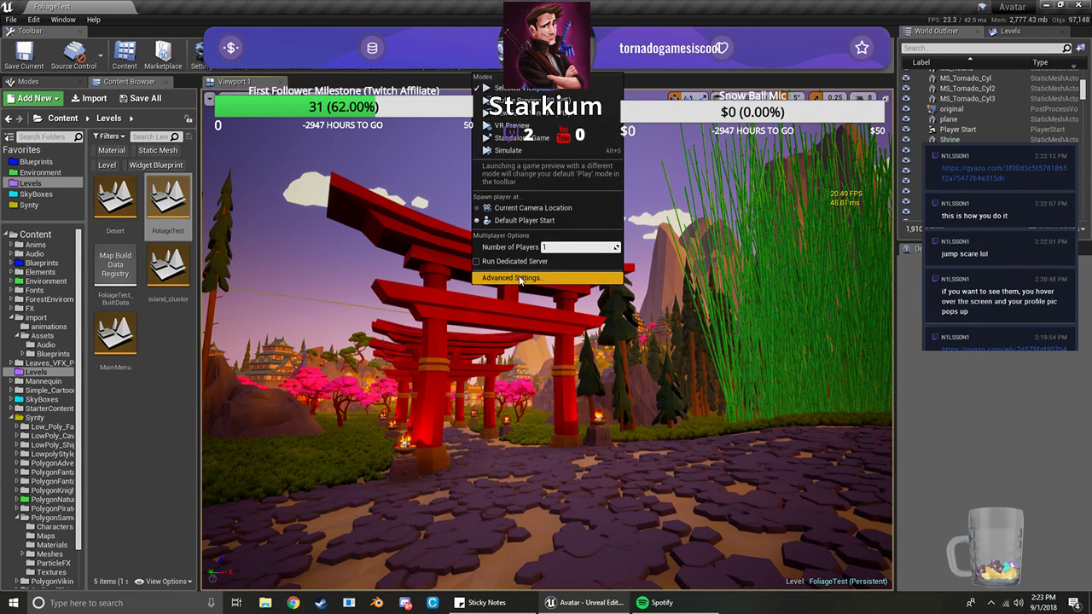
{"action": "left_click", "coordinate": [527, 152]}
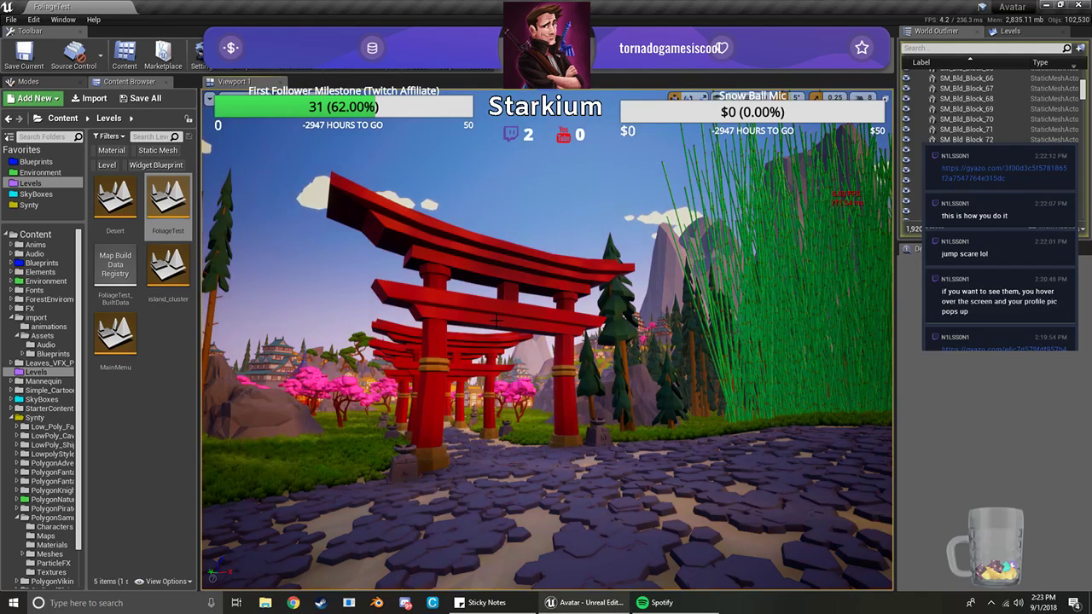
{"action": "key", "text": "F11"}
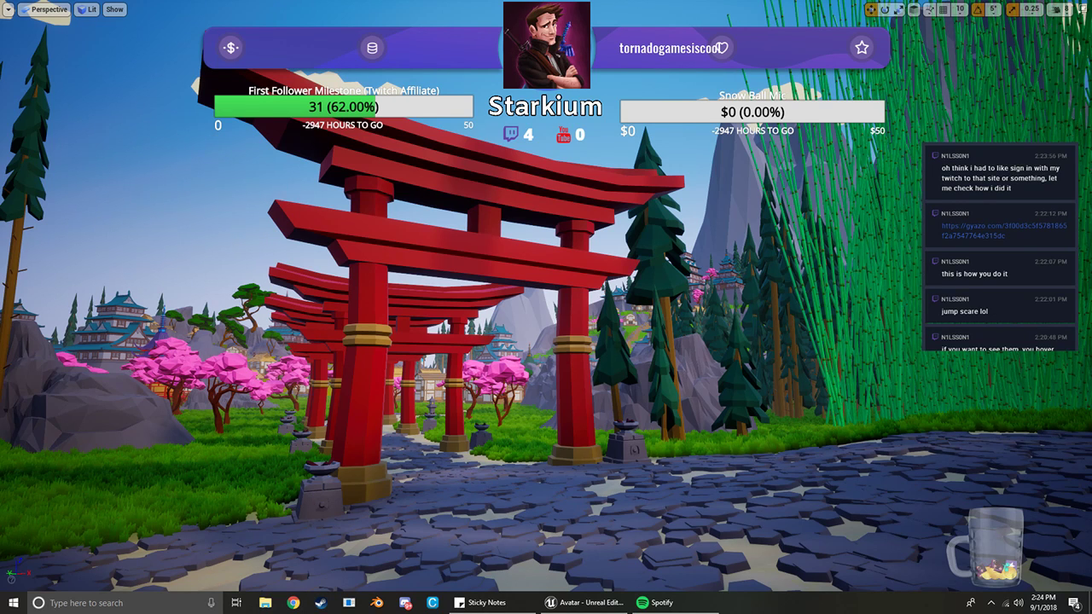
Watch the day-night cycle over the torii gates with nothing selected, and stop the simulation
{"action": "left_click", "coordinate": [833, 287]}
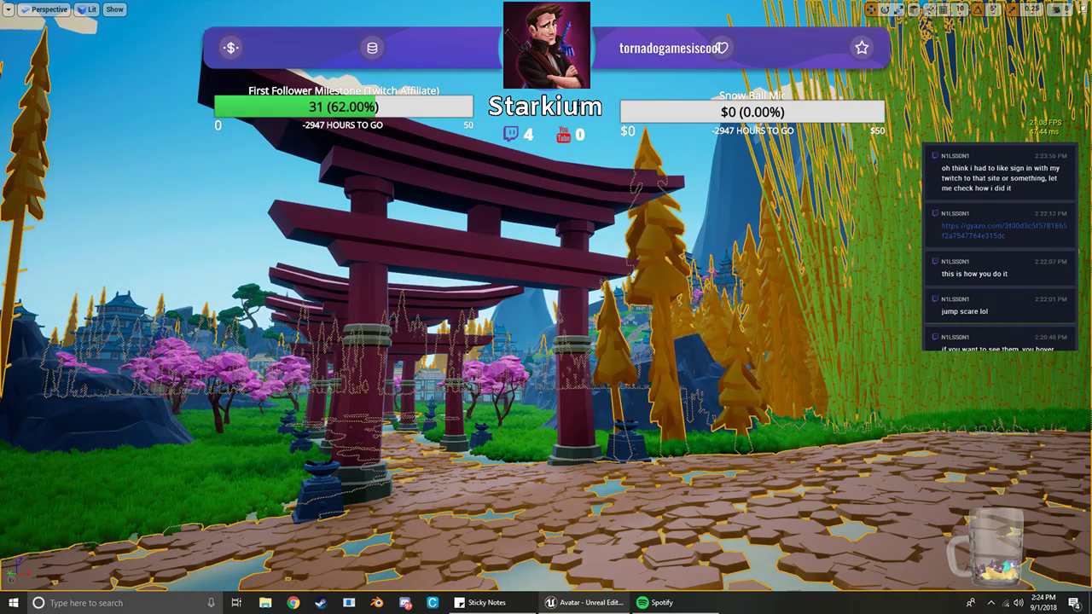
{"action": "key", "text": "Escape"}
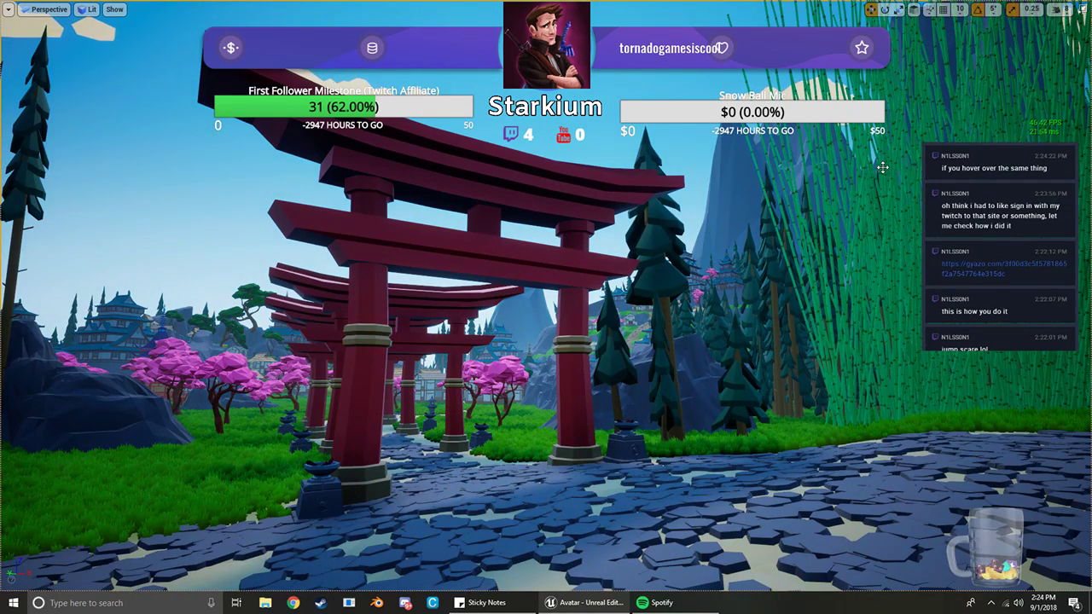
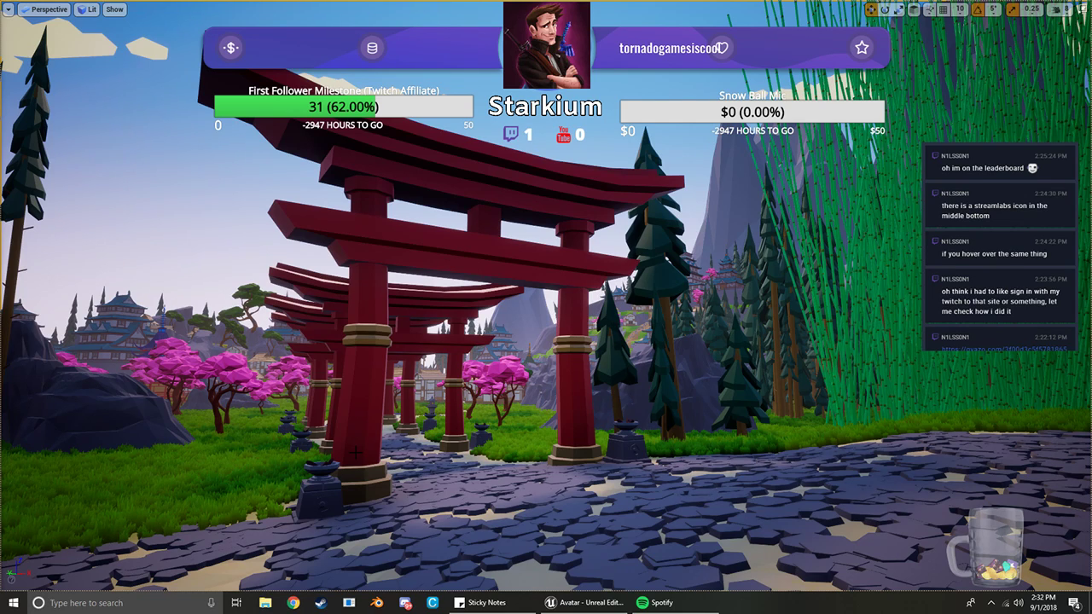
{"action": "key", "text": "Escape"}
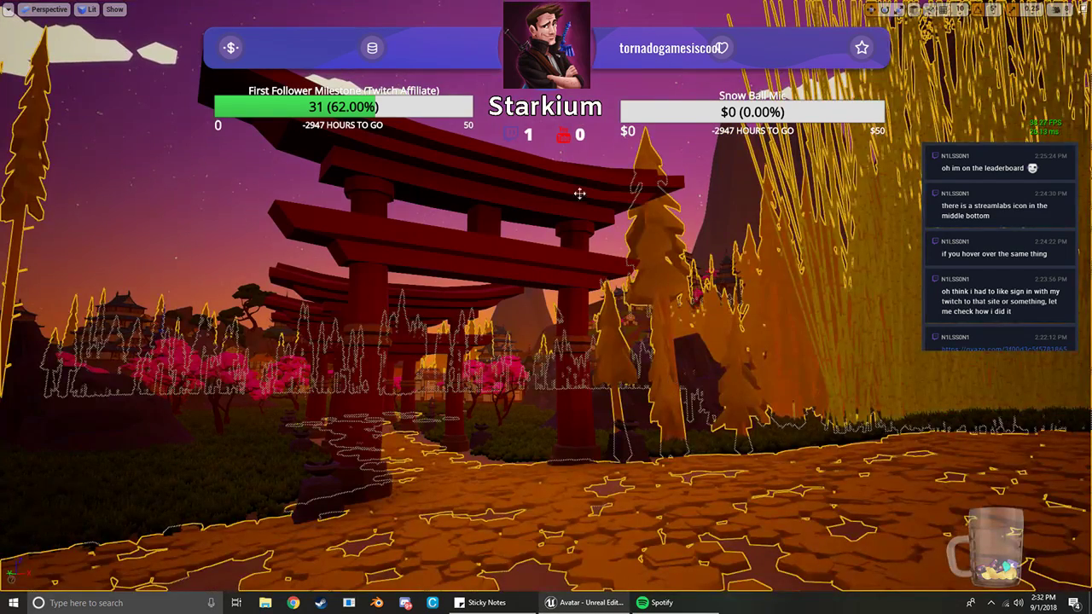
{"action": "key", "text": "Escape"}
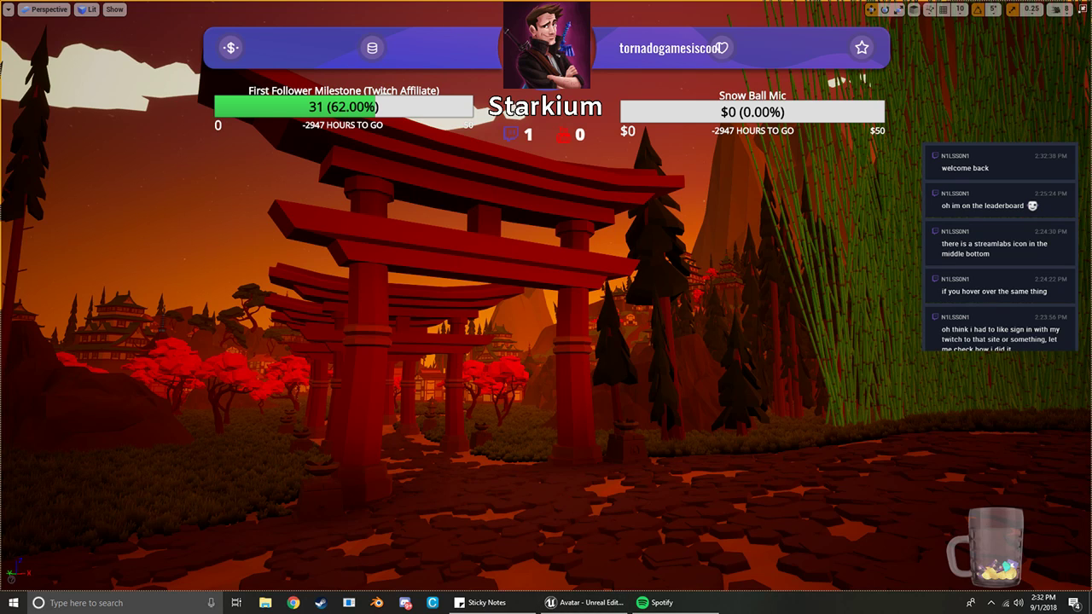
{"action": "left_click", "coordinate": [774, 173]}
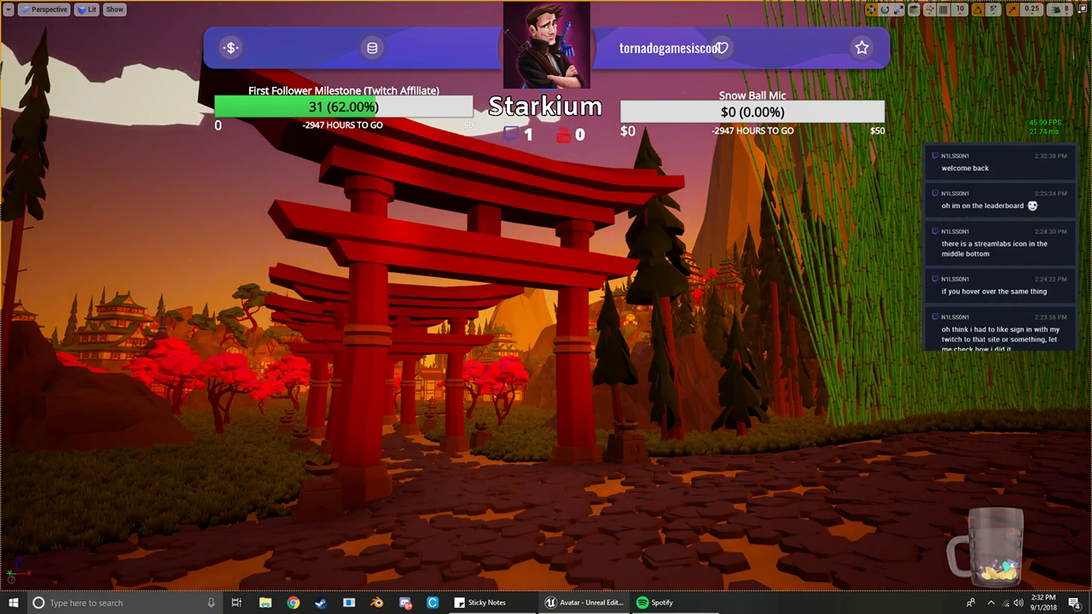
{"action": "key", "text": "super+d"}
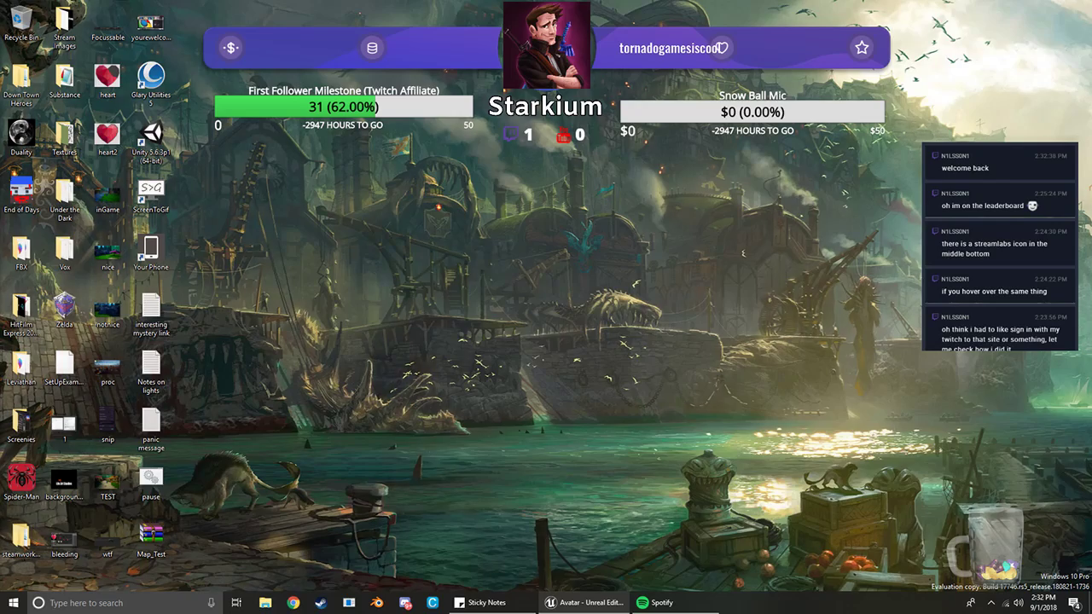
{"action": "key", "text": "super+d"}
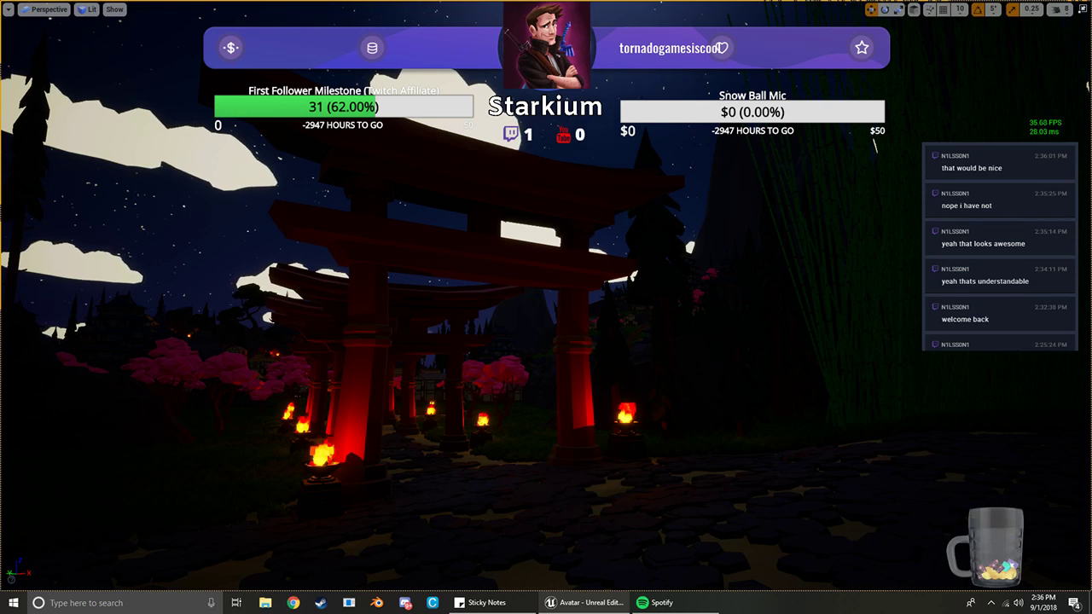
{"action": "key", "text": "Escape"}
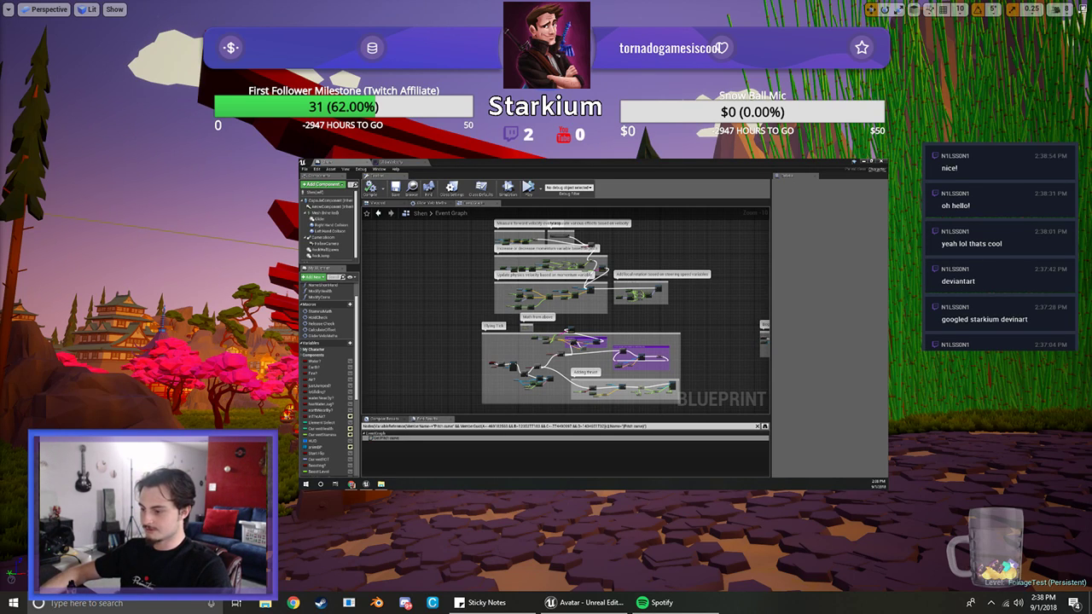
Leave the full-screen view, play FoliageTest in the selected viewport and walk the character forward past the conifers
{"action": "right_click_drag", "start_coordinate": [546, 324], "coordinate": [512, 325]}
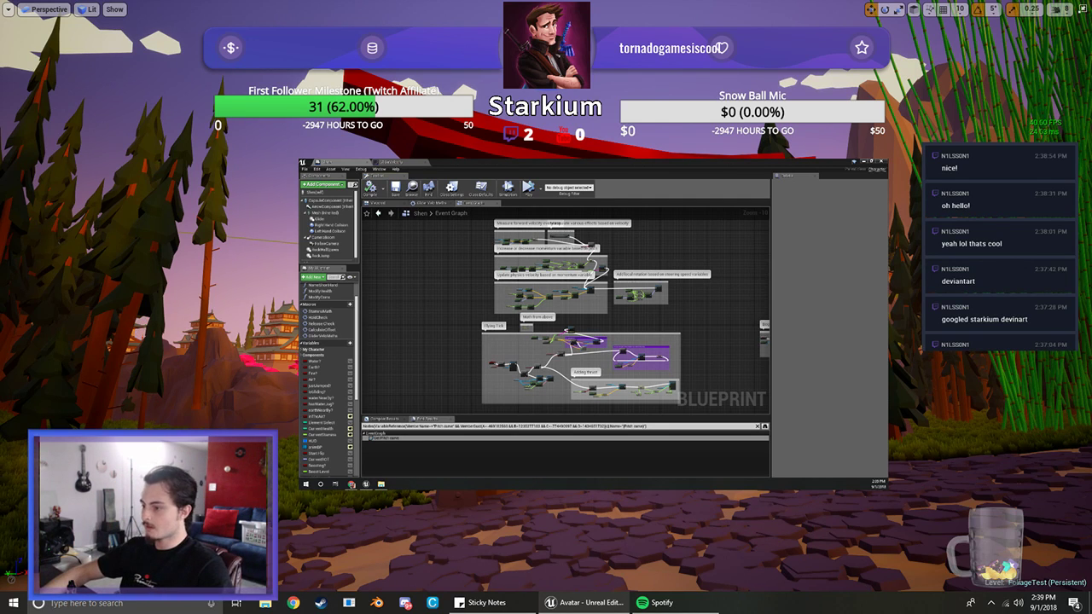
{"action": "key", "text": "F11"}
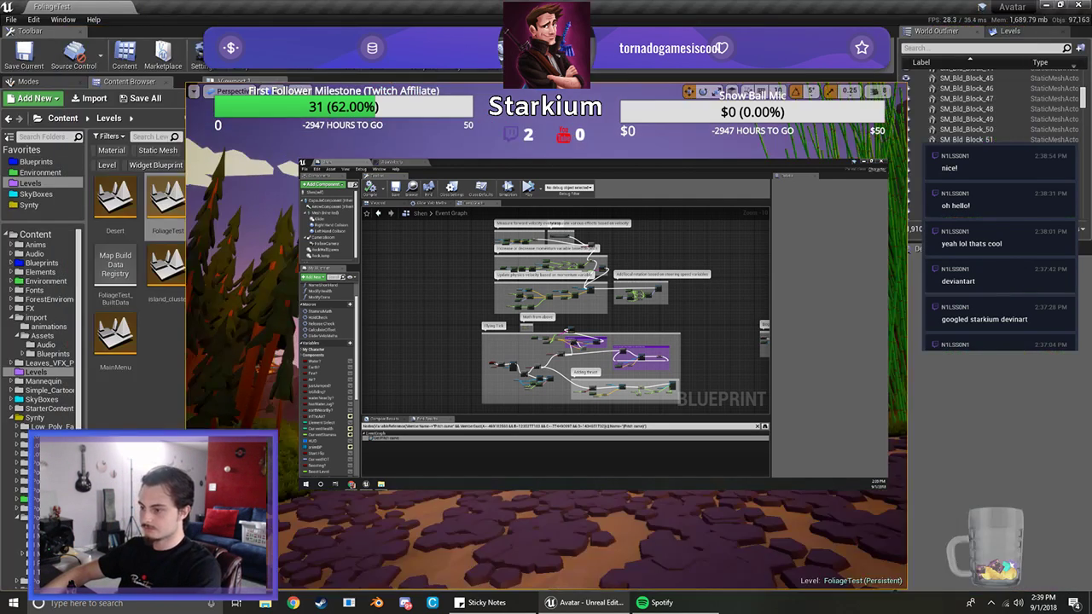
{"action": "left_click", "coordinate": [493, 67]}
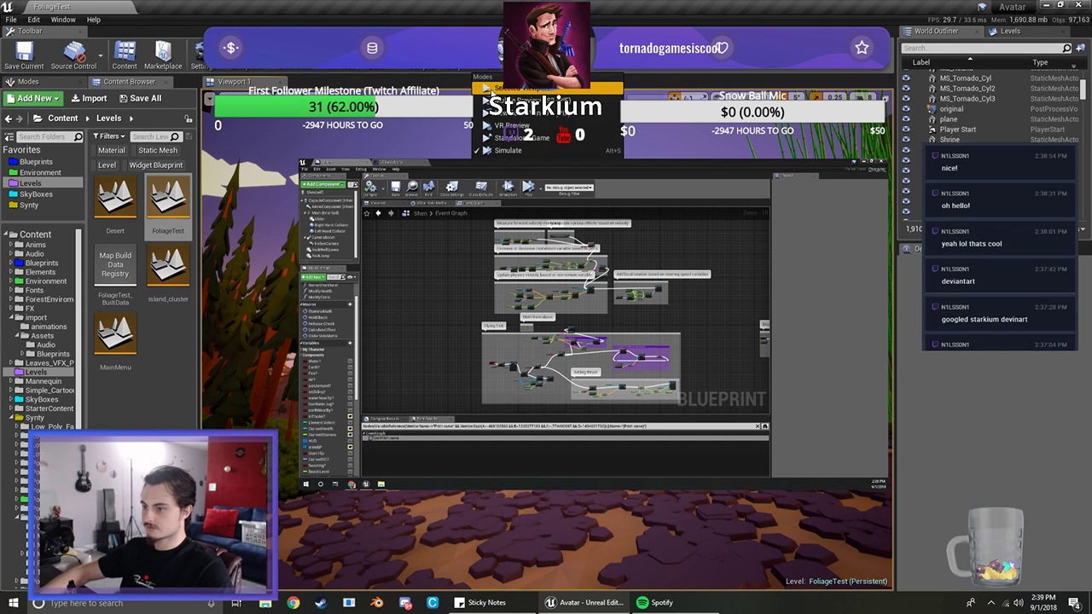
{"action": "left_click", "coordinate": [491, 89]}
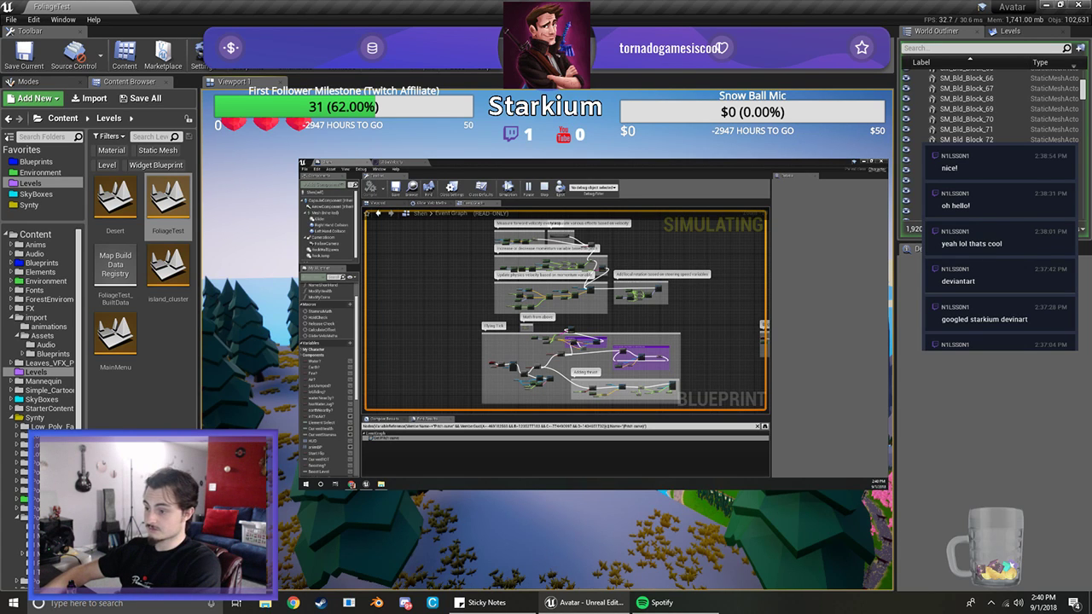
{"action": "key", "text": "w"}
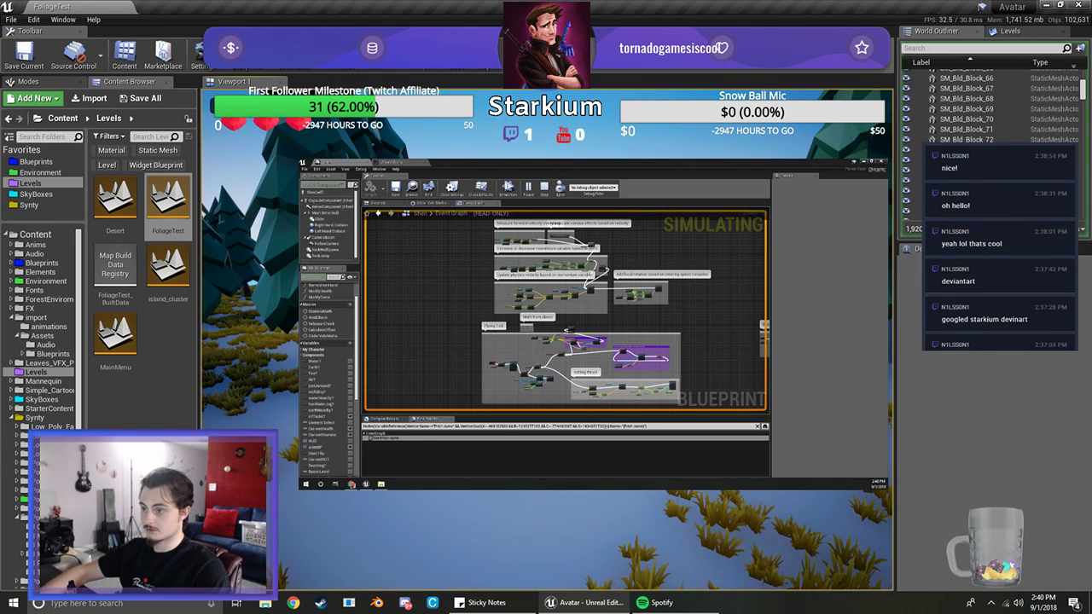
Open the in-game System menu with its save, load and controls page, and show the game full screen
{"action": "key", "text": "shift+F1"}
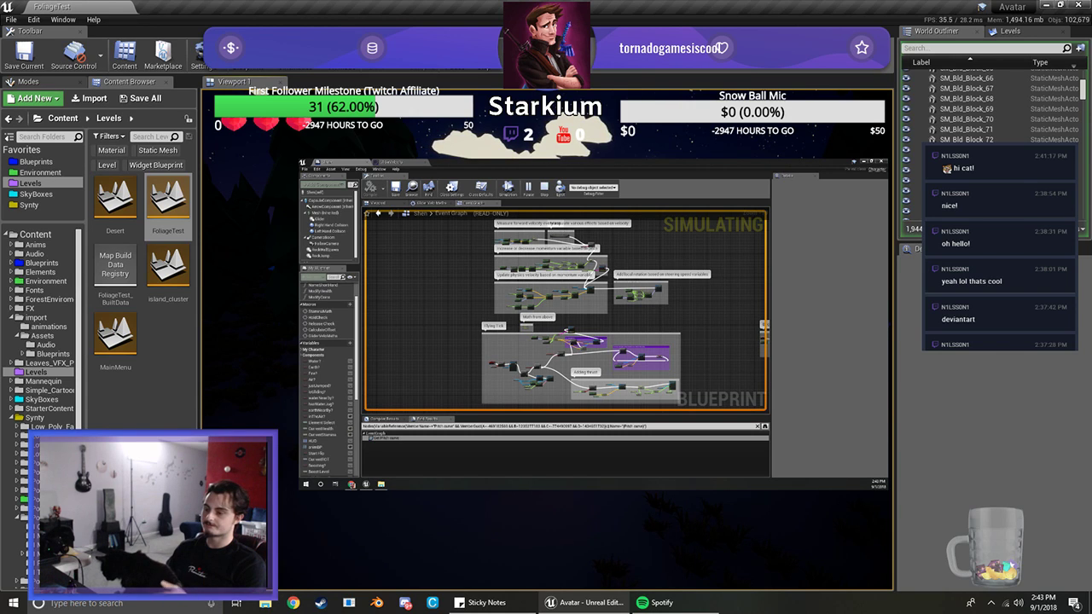
{"action": "key", "text": "Escape"}
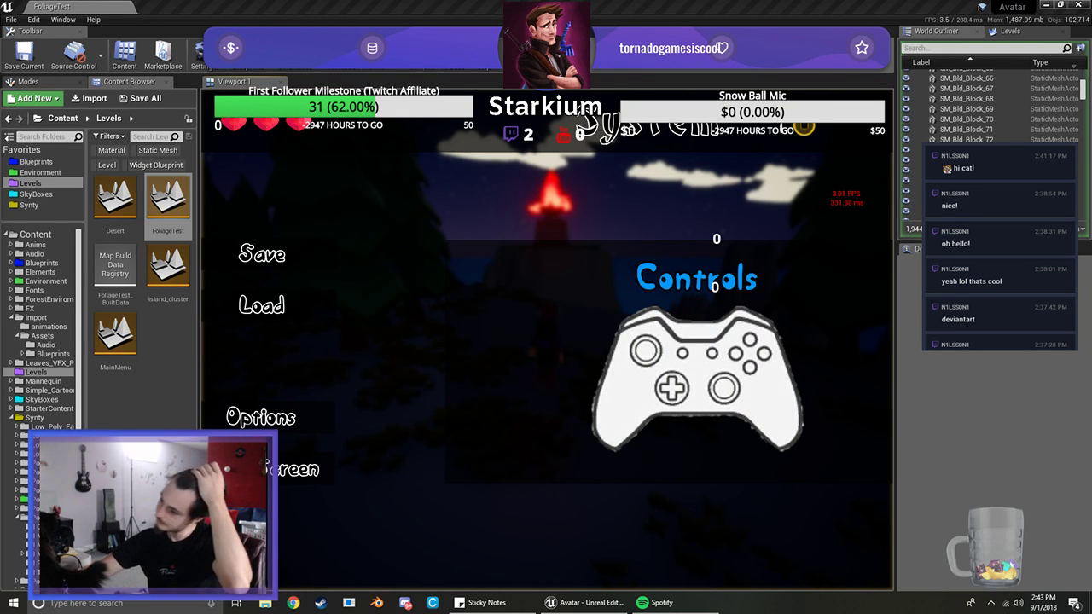
{"action": "left_click", "coordinate": [597, 244]}
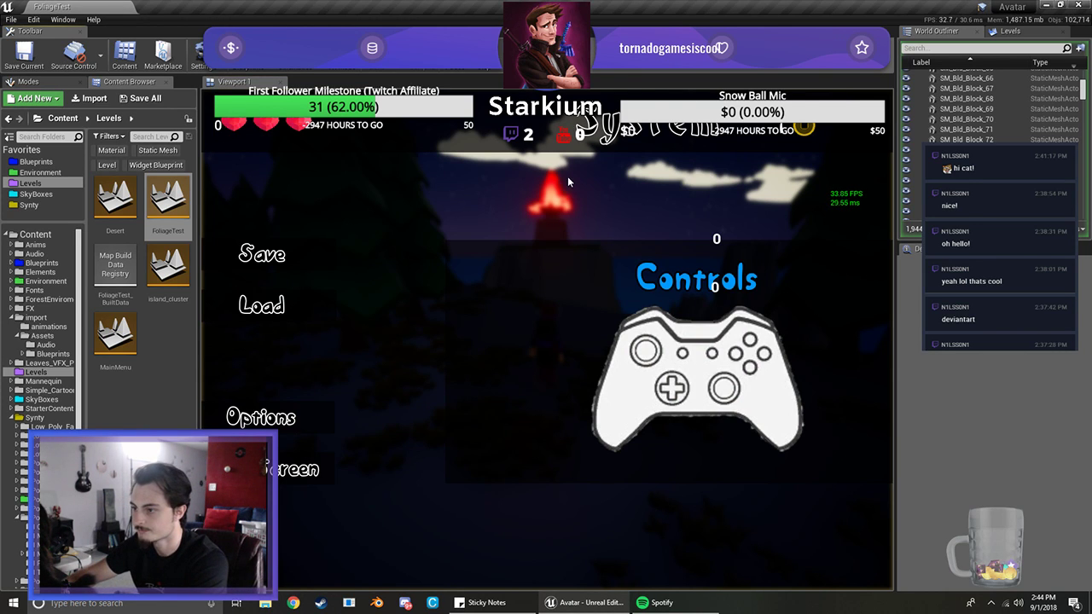
{"action": "key", "text": "F11"}
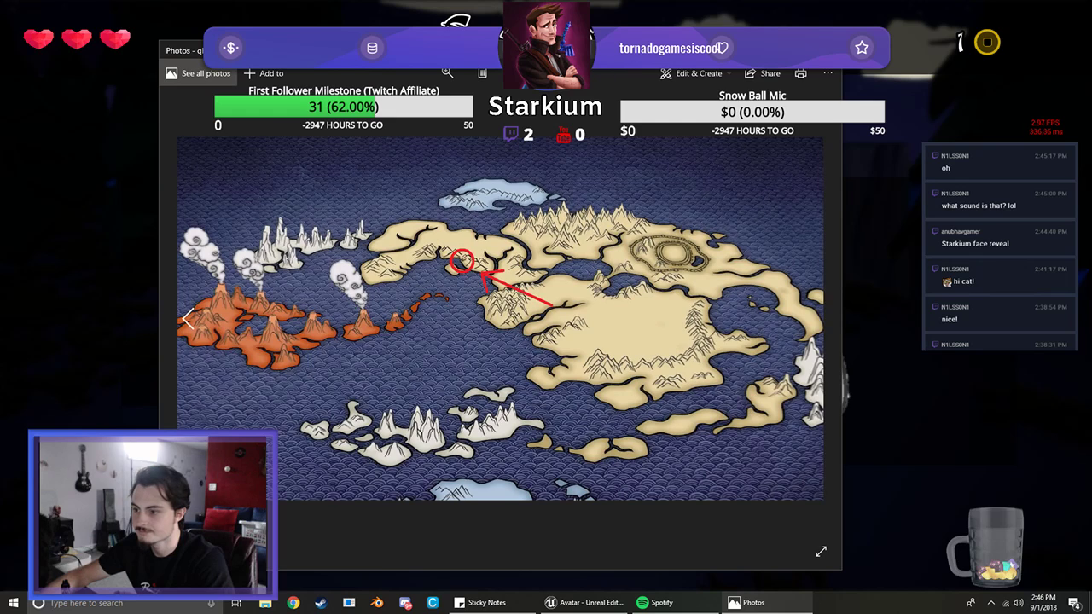
Move the Photos window with the marked world map clear of the webcam and the game menu
{"action": "left_click_drag", "start_coordinate": [409, 50], "coordinate": [429, 51]}
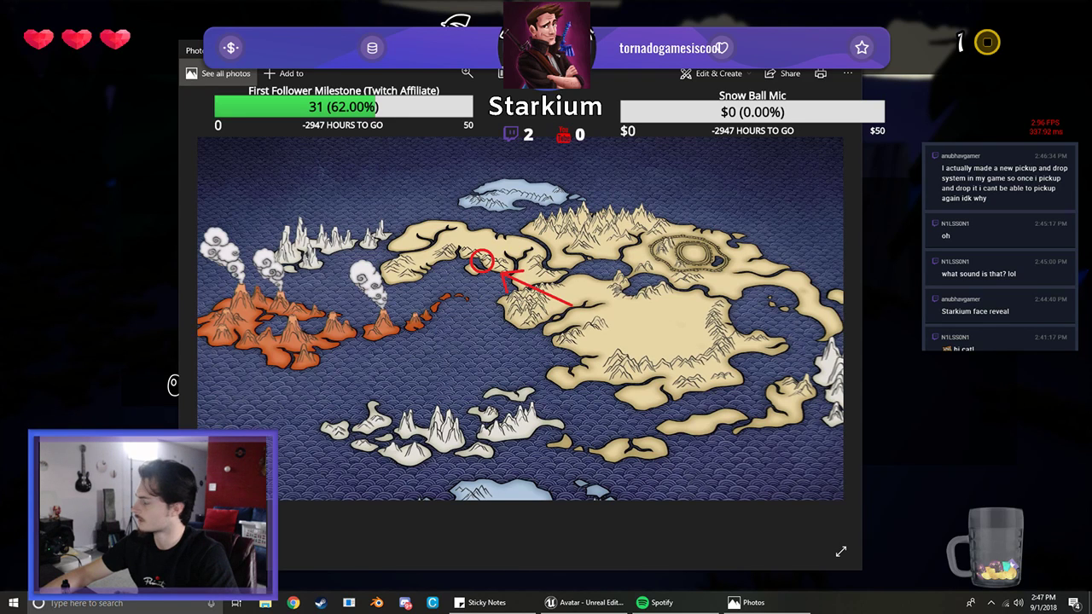
{"action": "left_click_drag", "start_coordinate": [443, 49], "coordinate": [487, 31]}
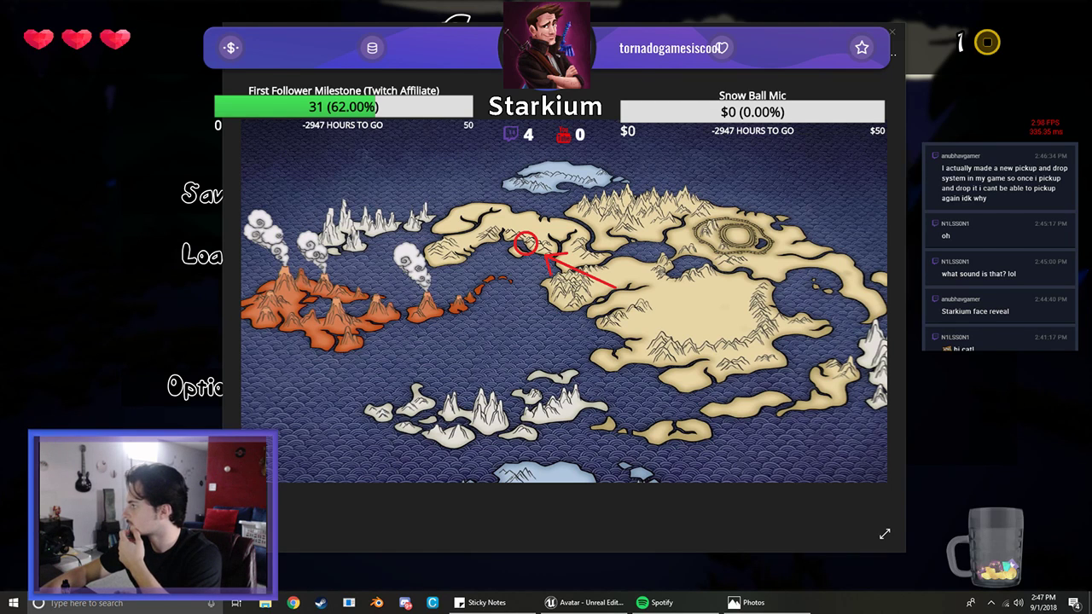
Bring up the browser window with the "ocarina of time map" image search and browse the map pictures
{"action": "left_click_drag", "start_coordinate": [1091, 286], "coordinate": [344, 1]}
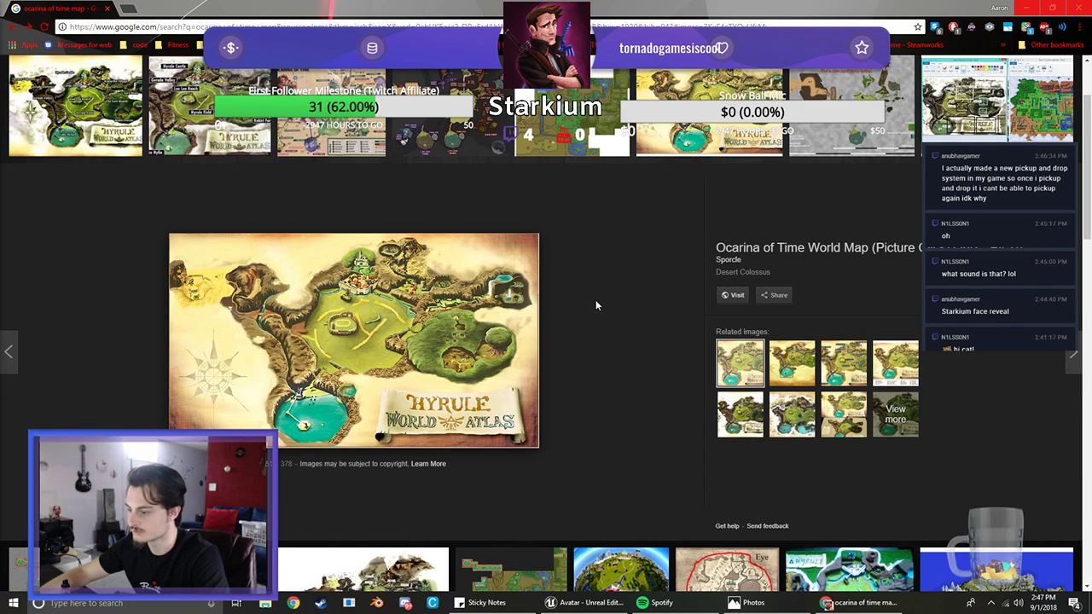
{"action": "scroll", "coordinate": [596, 305], "scroll_direction": "down", "scroll_amount": 10}
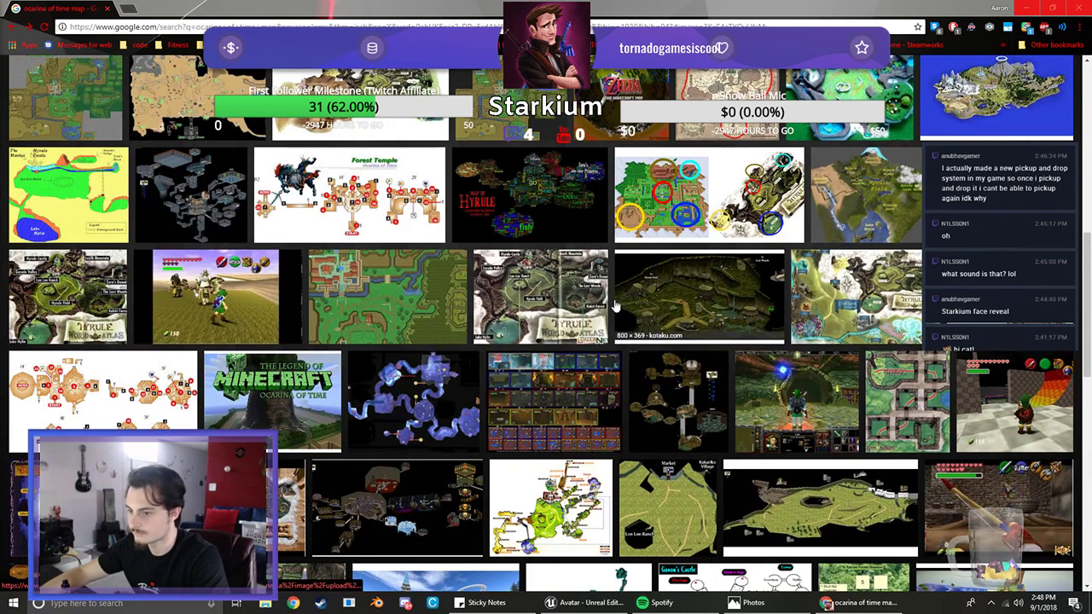
{"action": "scroll", "coordinate": [516, 286], "scroll_direction": "down", "scroll_amount": 2}
{"action": "scroll", "coordinate": [516, 286], "scroll_direction": "down", "scroll_amount": 2}
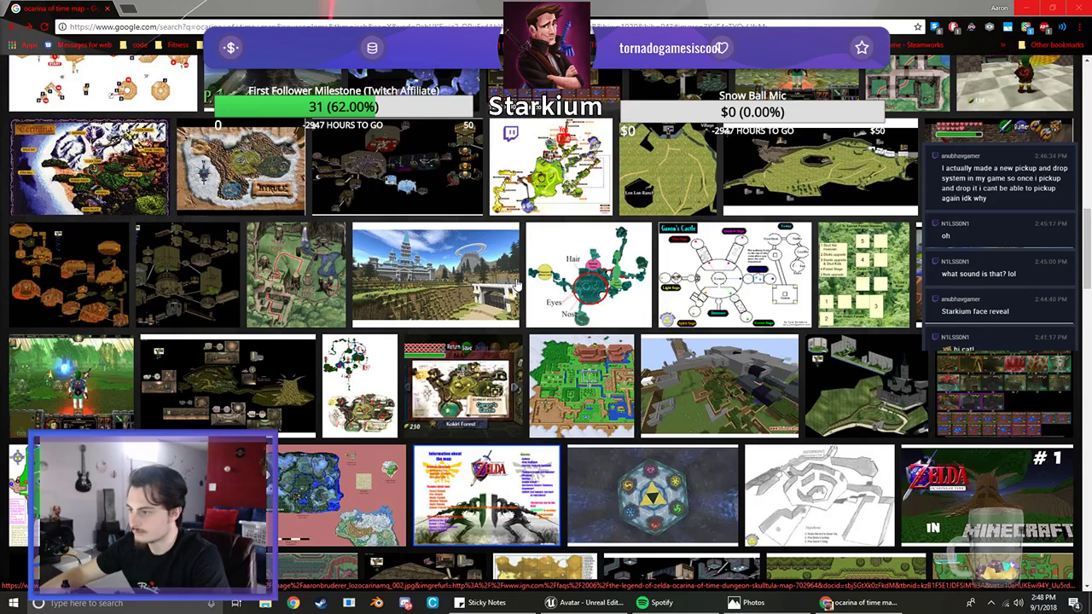
Look through more of the map pictures and search images for "ocarina of time map fog"
{"action": "scroll", "coordinate": [516, 286], "scroll_direction": "down", "scroll_amount": 3}
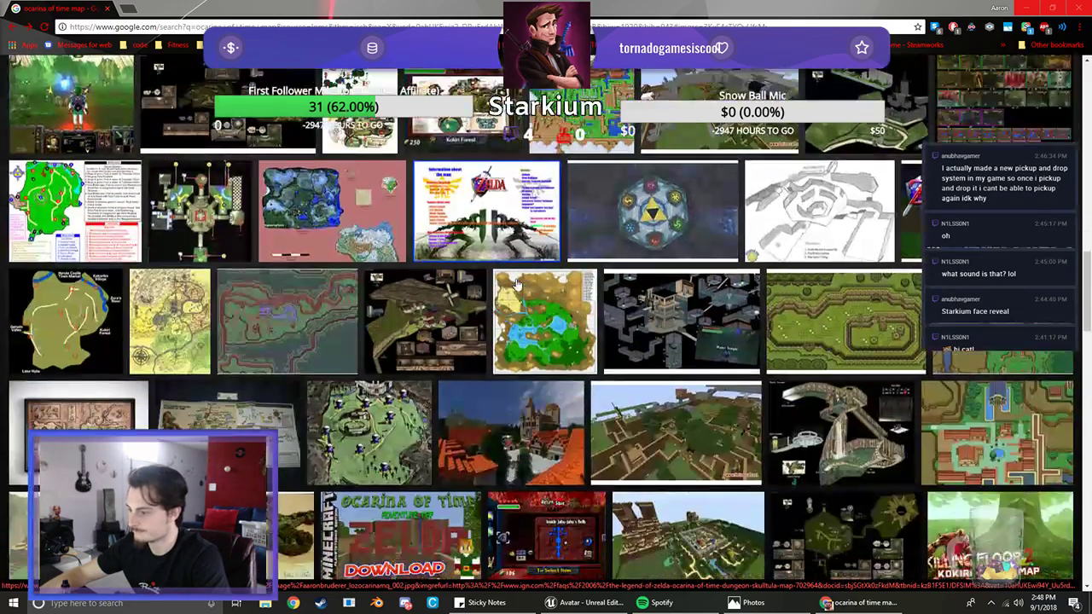
{"action": "scroll", "coordinate": [515, 285], "scroll_direction": "down", "scroll_amount": 4}
{"action": "scroll", "coordinate": [516, 286], "scroll_direction": "down", "scroll_amount": 3}
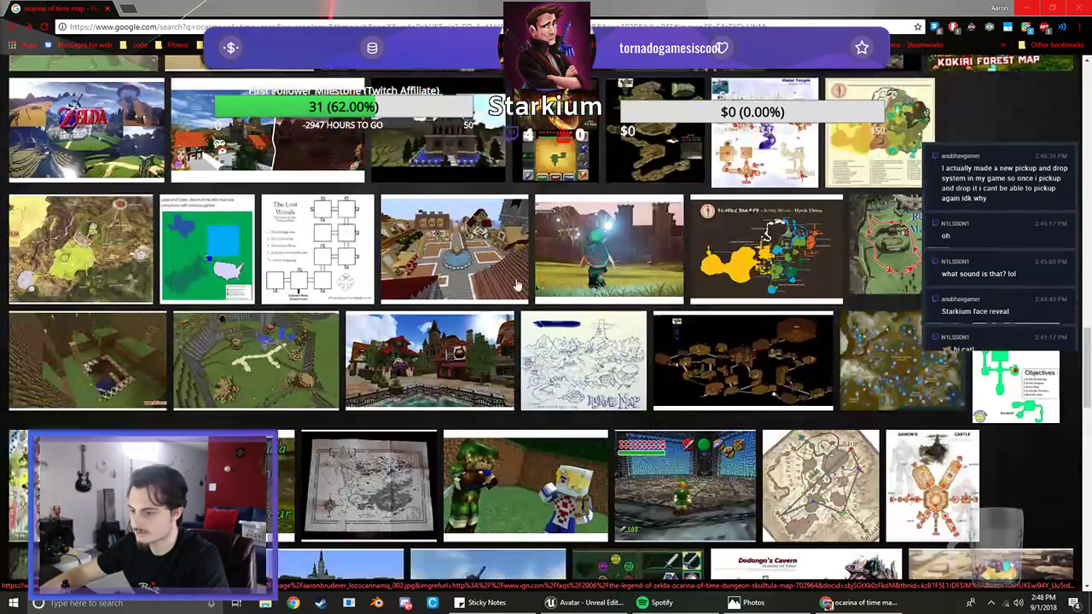
{"action": "scroll", "coordinate": [516, 286], "scroll_direction": "down", "scroll_amount": 4}
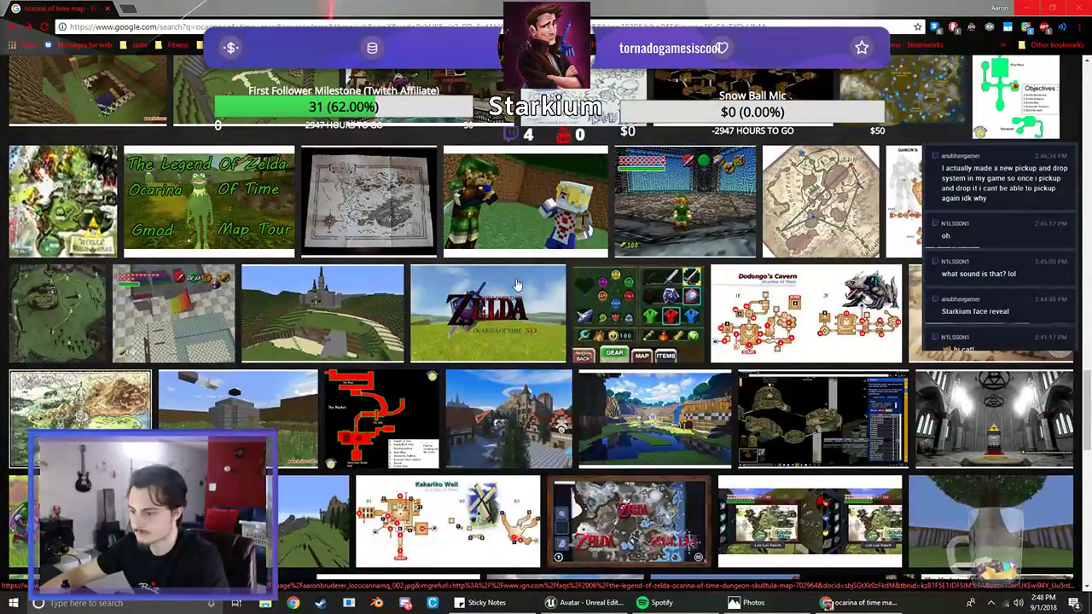
{"action": "scroll", "coordinate": [516, 286], "scroll_direction": "down", "scroll_amount": 5}
{"action": "scroll", "coordinate": [516, 286], "scroll_direction": "up", "scroll_amount": 17}
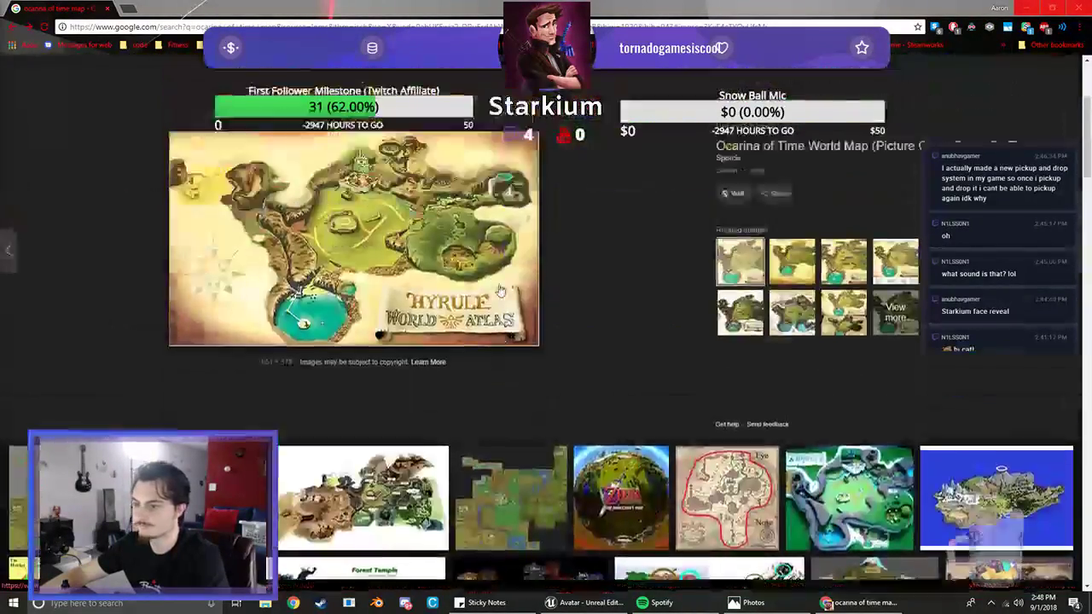
{"action": "left_click", "coordinate": [216, 85]}
{"action": "type", "text": "fog"}
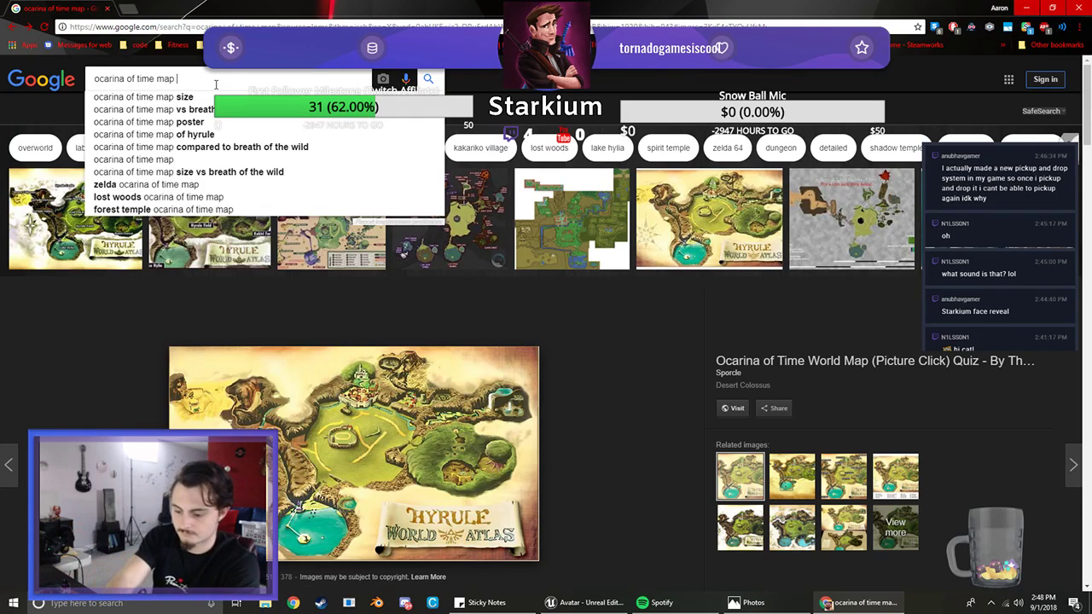
{"action": "key", "text": "Return"}
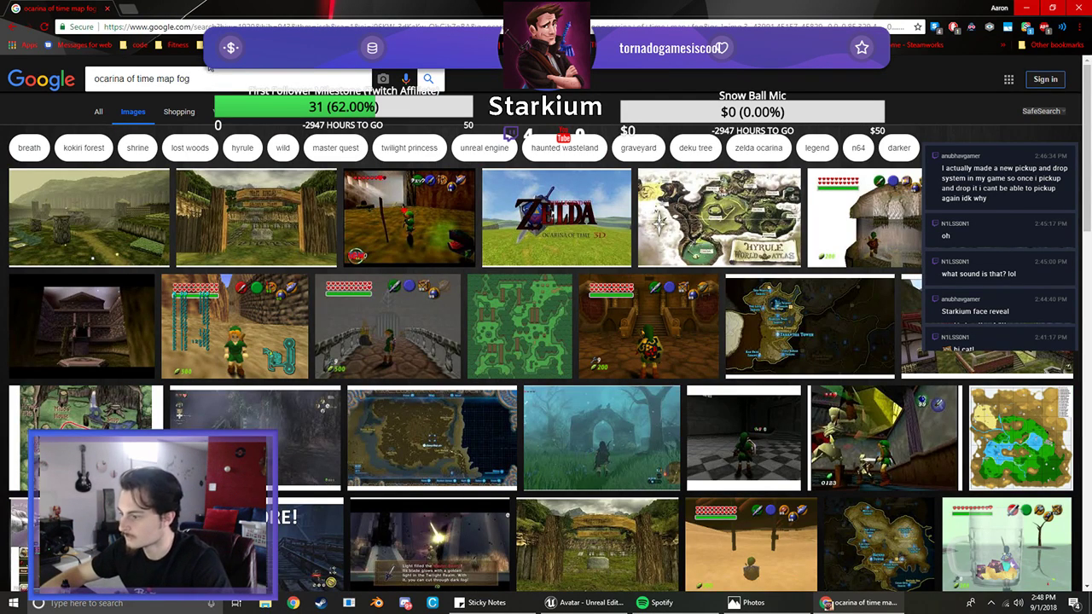
Refine the image search to "ocarina of time map menu fog"
{"action": "left_click", "coordinate": [154, 78]}
{"action": "left_click", "coordinate": [175, 78]}
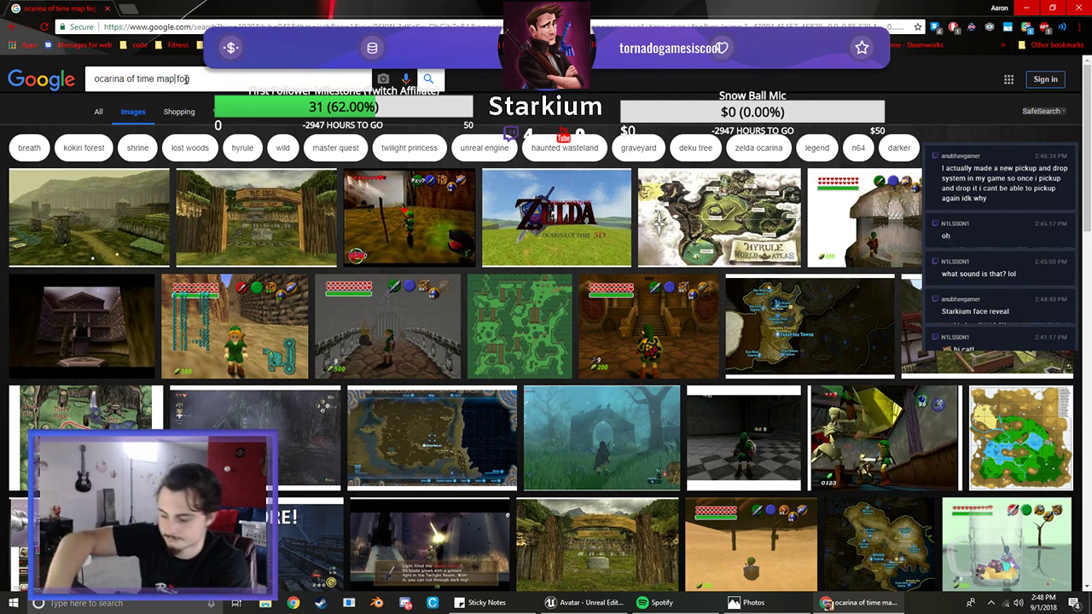
{"action": "type", "text": "menu"}
{"action": "key", "text": "Return"}
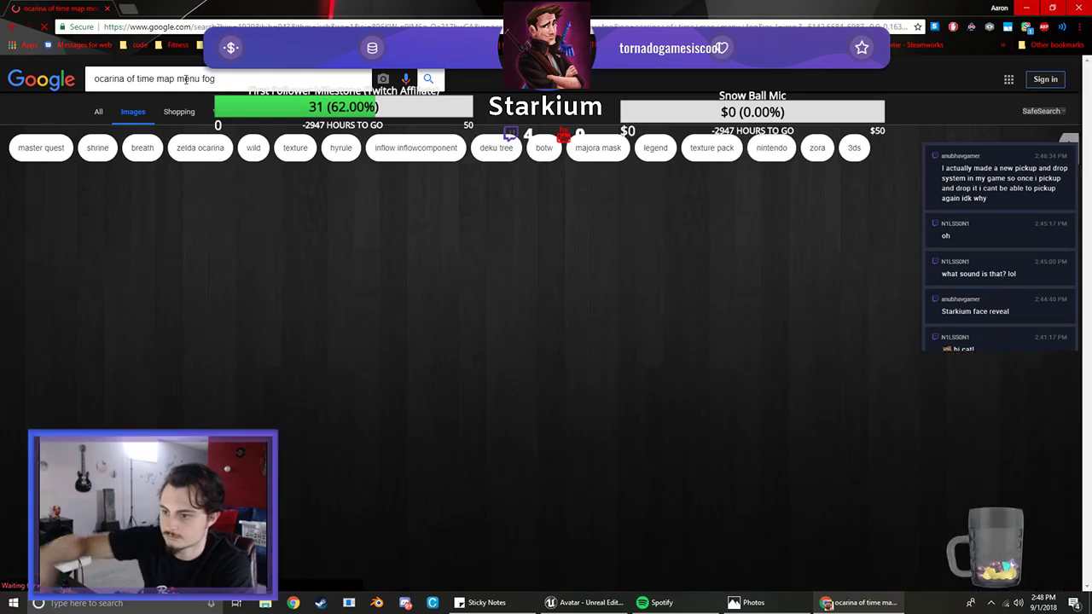
Preview the in-game map screen picture with Kakariko Village as the current position and look through the remaining image results
{"action": "scroll", "coordinate": [565, 235], "scroll_direction": "down", "scroll_amount": 2}
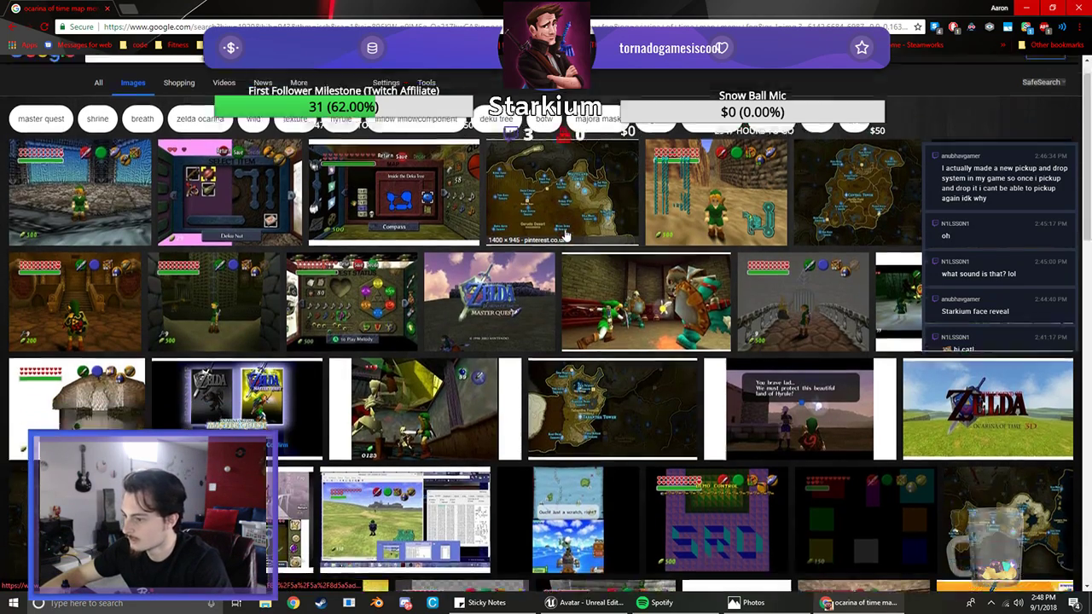
{"action": "scroll", "coordinate": [565, 235], "scroll_direction": "down", "scroll_amount": 2}
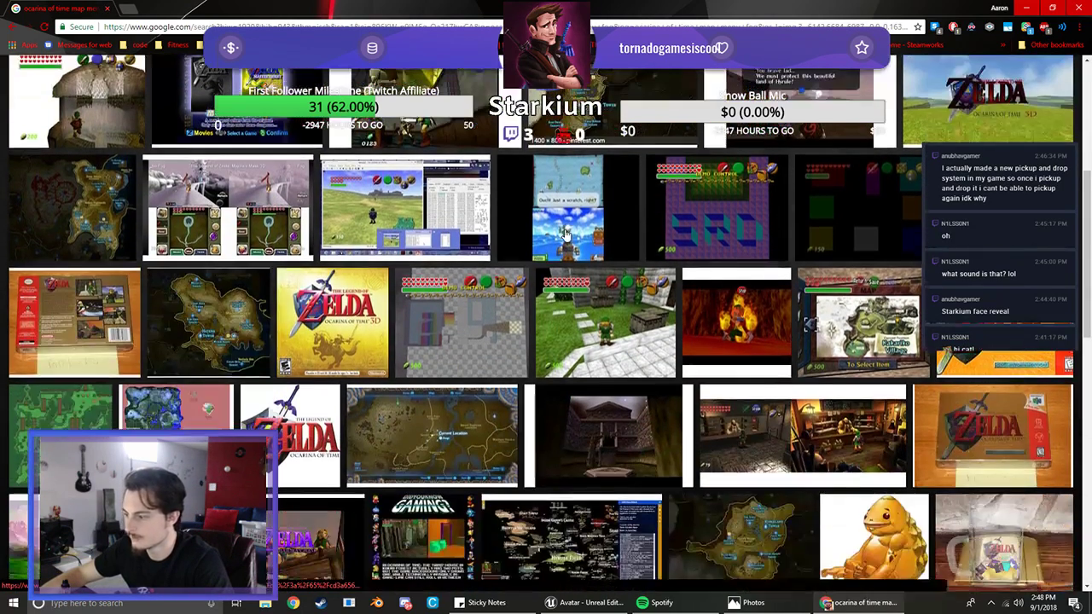
{"action": "scroll", "coordinate": [800, 293], "scroll_direction": "down", "scroll_amount": 1}
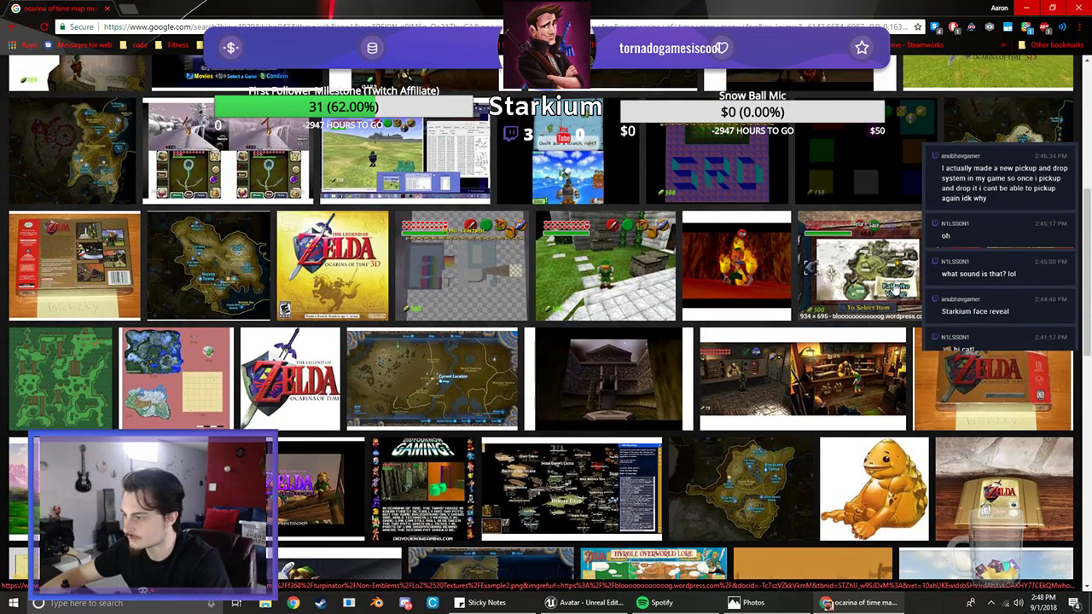
{"action": "left_click", "coordinate": [811, 292]}
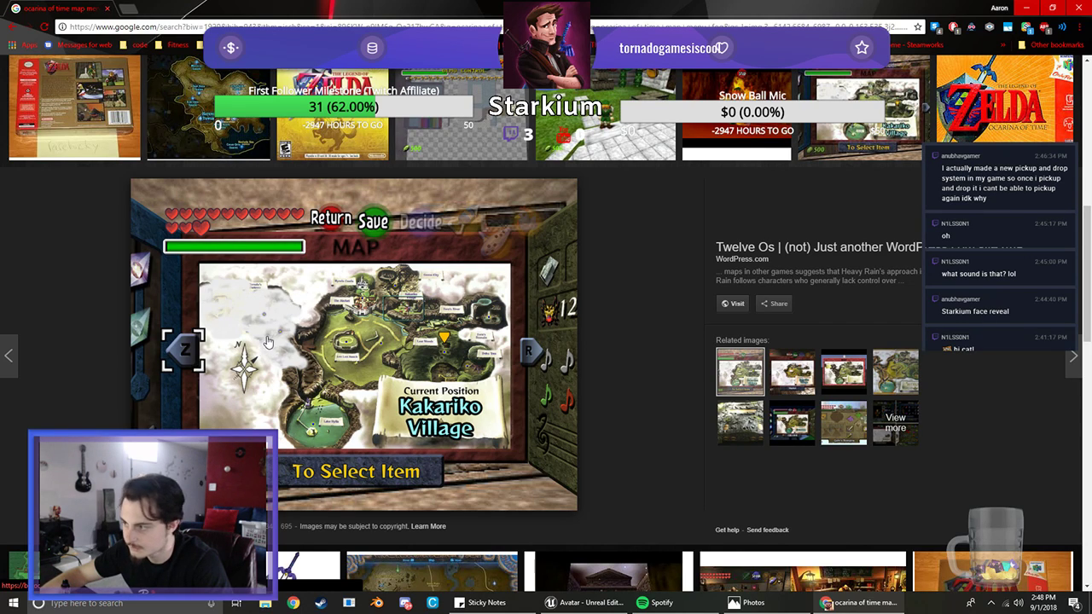
{"action": "scroll", "coordinate": [541, 313], "scroll_direction": "down", "scroll_amount": 3}
{"action": "scroll", "coordinate": [542, 313], "scroll_direction": "down", "scroll_amount": 10}
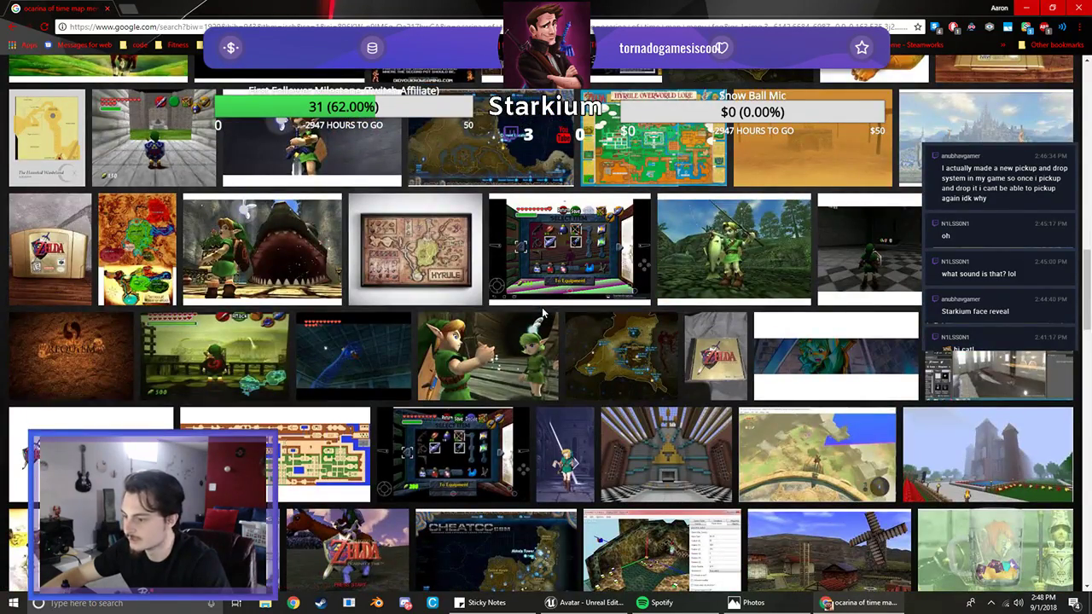
{"action": "scroll", "coordinate": [542, 313], "scroll_direction": "down", "scroll_amount": 5}
{"action": "scroll", "coordinate": [543, 313], "scroll_direction": "up", "scroll_amount": 4}
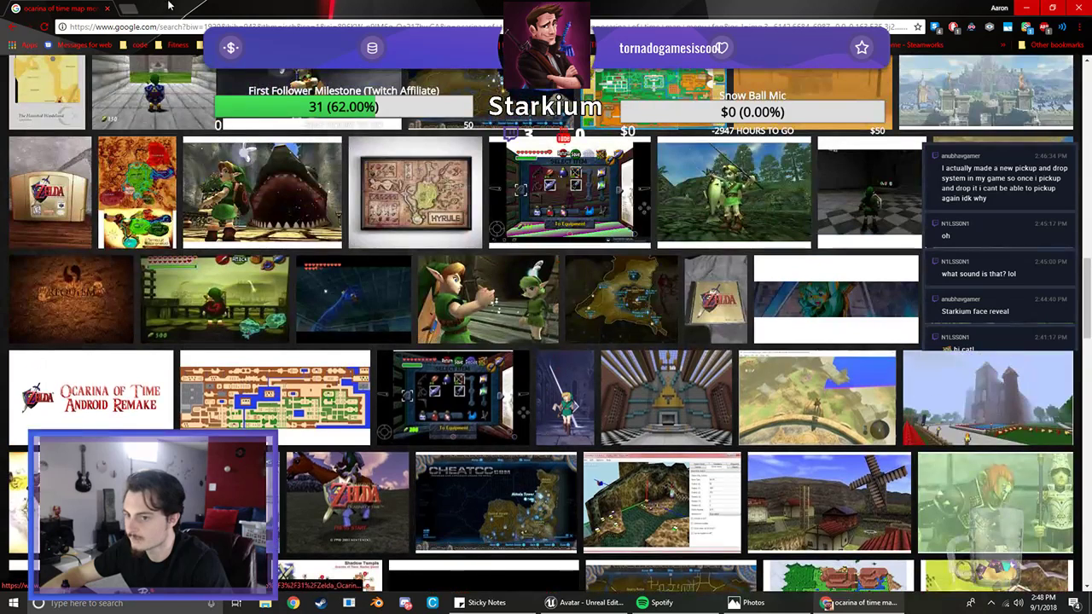
Close the browser's image search and the Photos window with the marked world map to uncover the in-game menu
{"action": "left_click", "coordinate": [107, 8]}
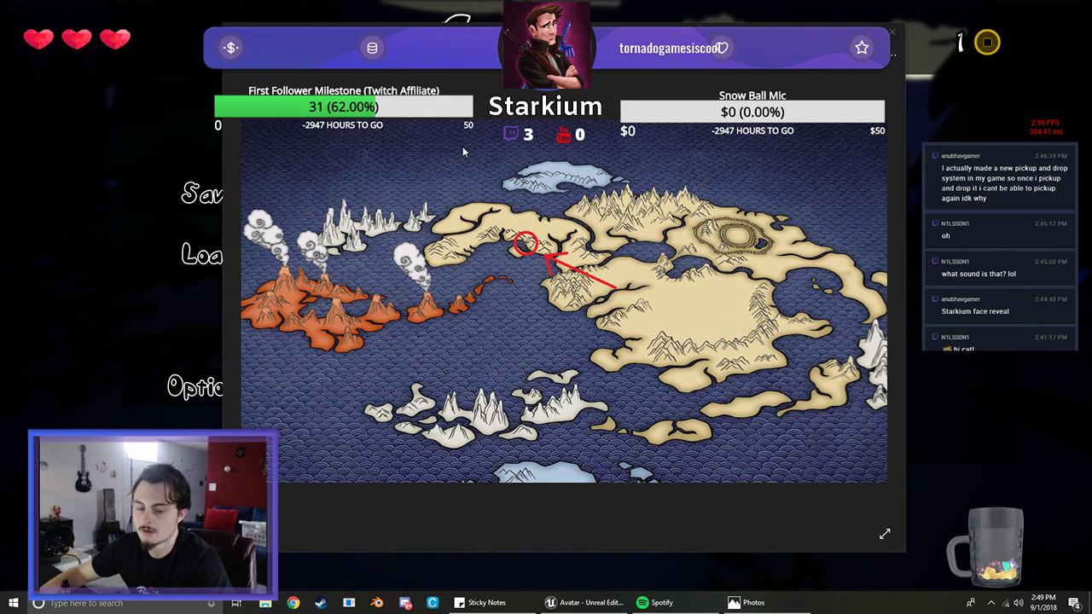
{"action": "left_click", "coordinate": [894, 31]}
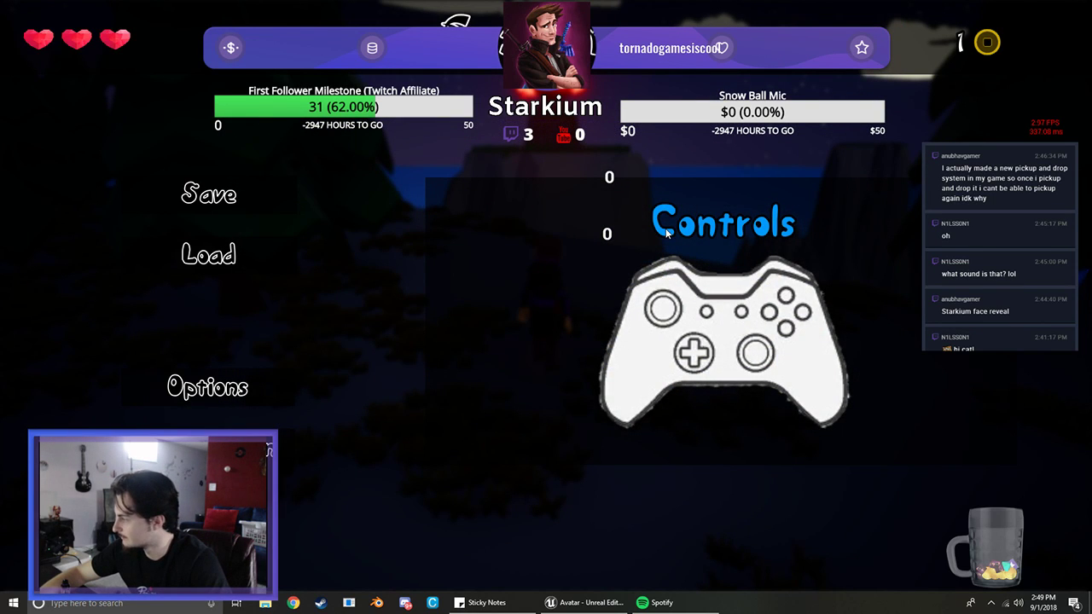